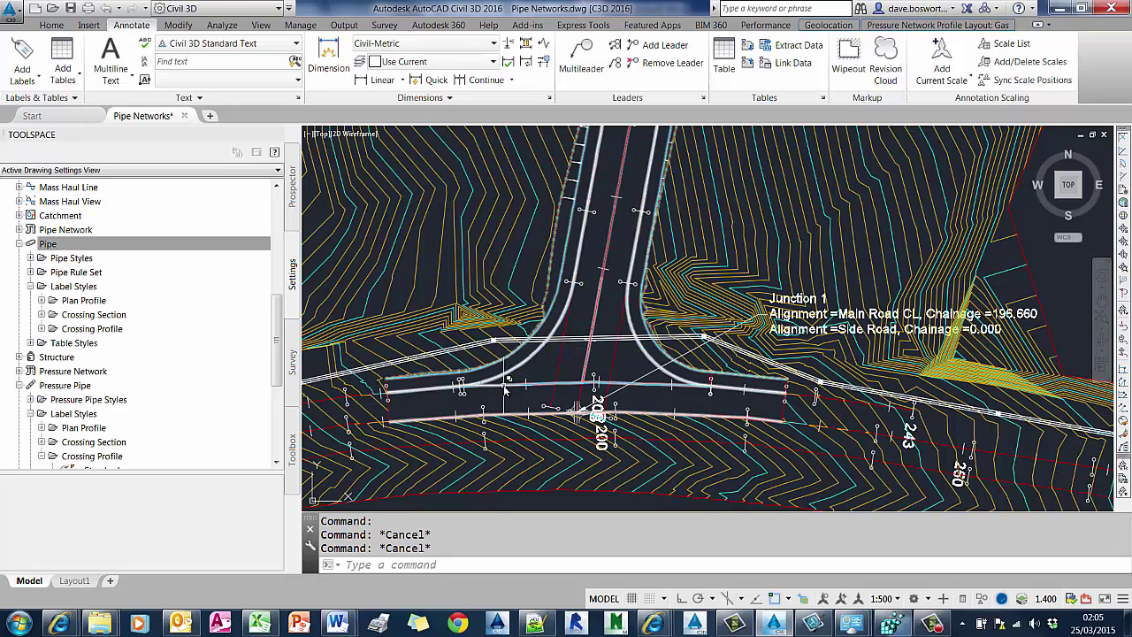
# Step: Inspect the gas pressure pipe crossing the junction in plan and its crossing ellipse in the road's long section
pyautogui.scroll(3, 575, 342)
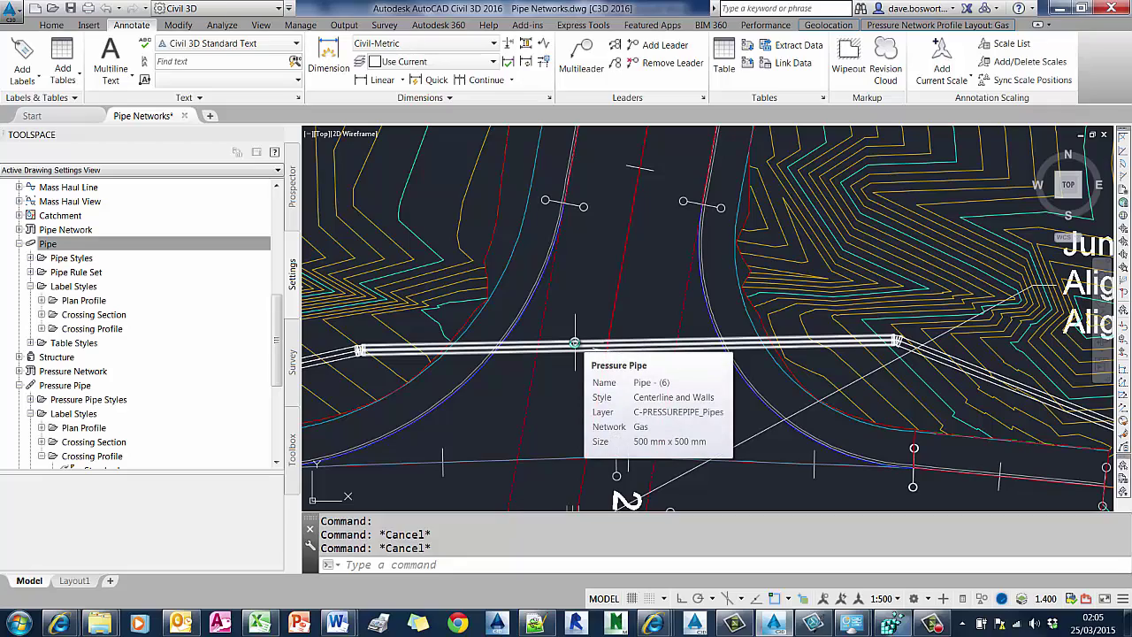
pyautogui.scroll(-6, 584, 315)
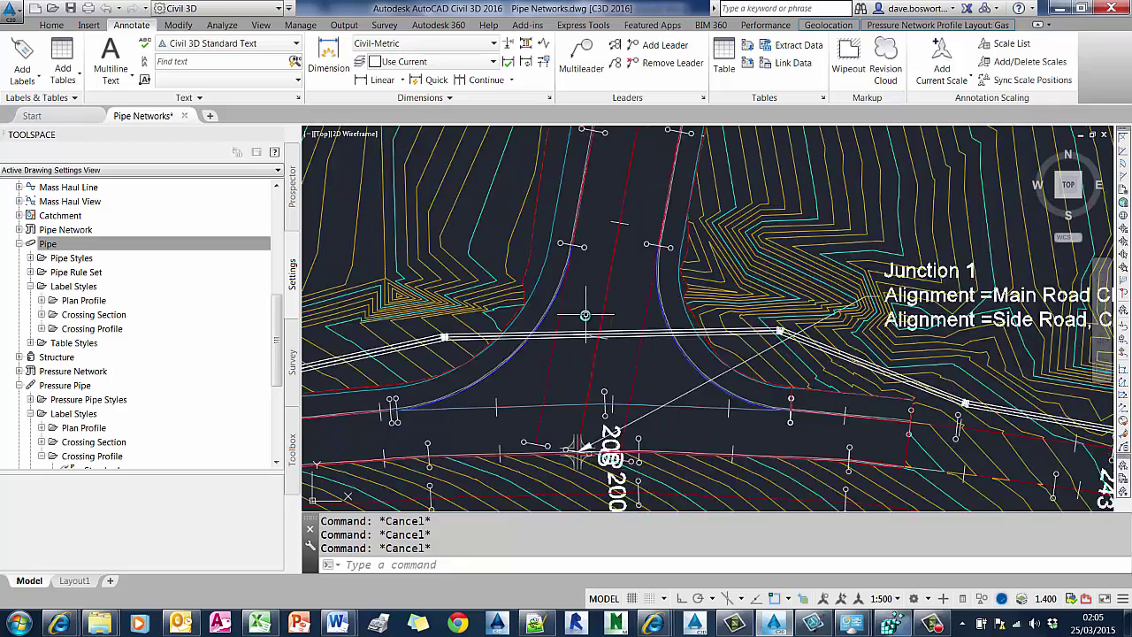
pyautogui.moveTo(747, 324); pyautogui.dragTo(508, 240, button='middle')
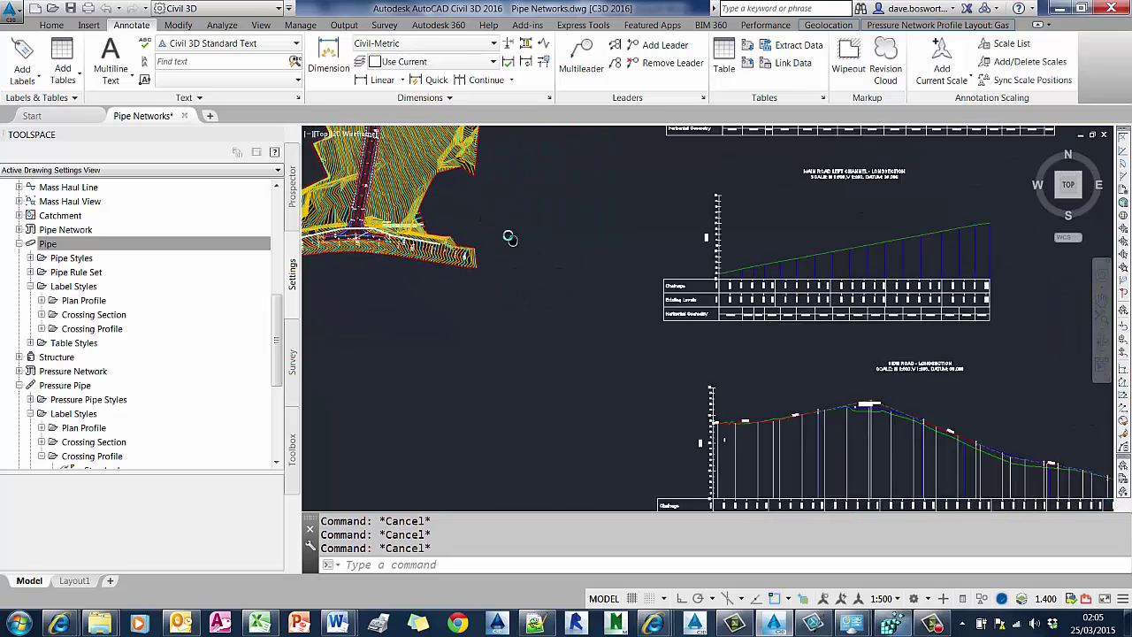
pyautogui.scroll(2, 606, 291)
pyautogui.scroll(6, 659, 391)
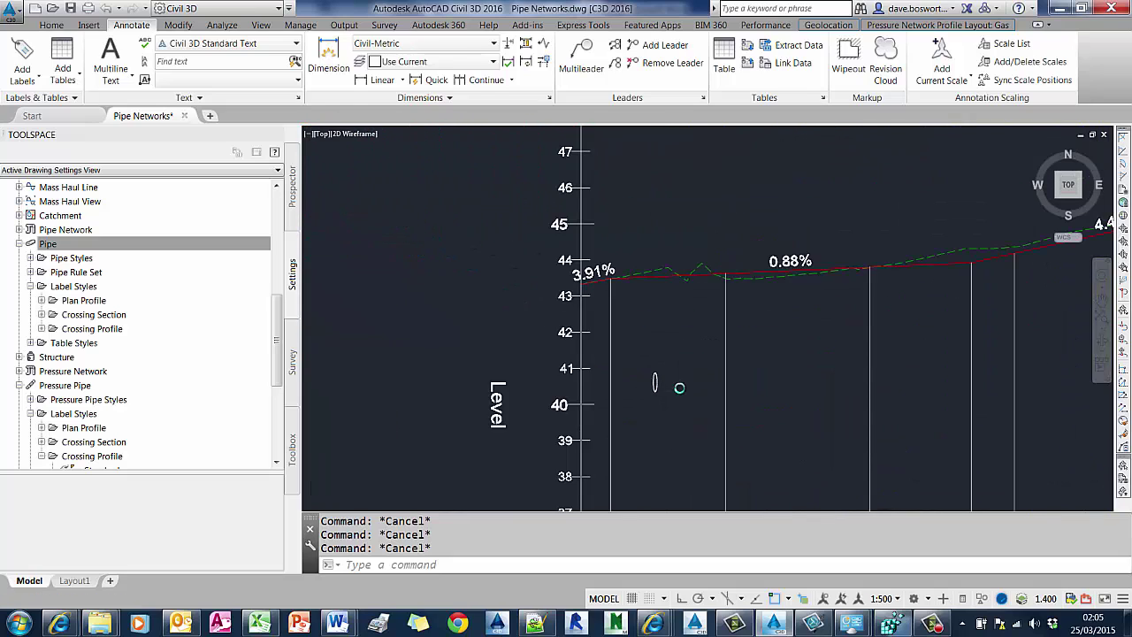
pyautogui.scroll(4, 679, 387)
pyautogui.moveTo(696, 386); pyautogui.dragTo(697, 327, button='middle')
# Step: Review the label style categories available for gravity pipes in the drawing settings, including Crossing Section and Crossing Profile
pyautogui.click(275, 319)
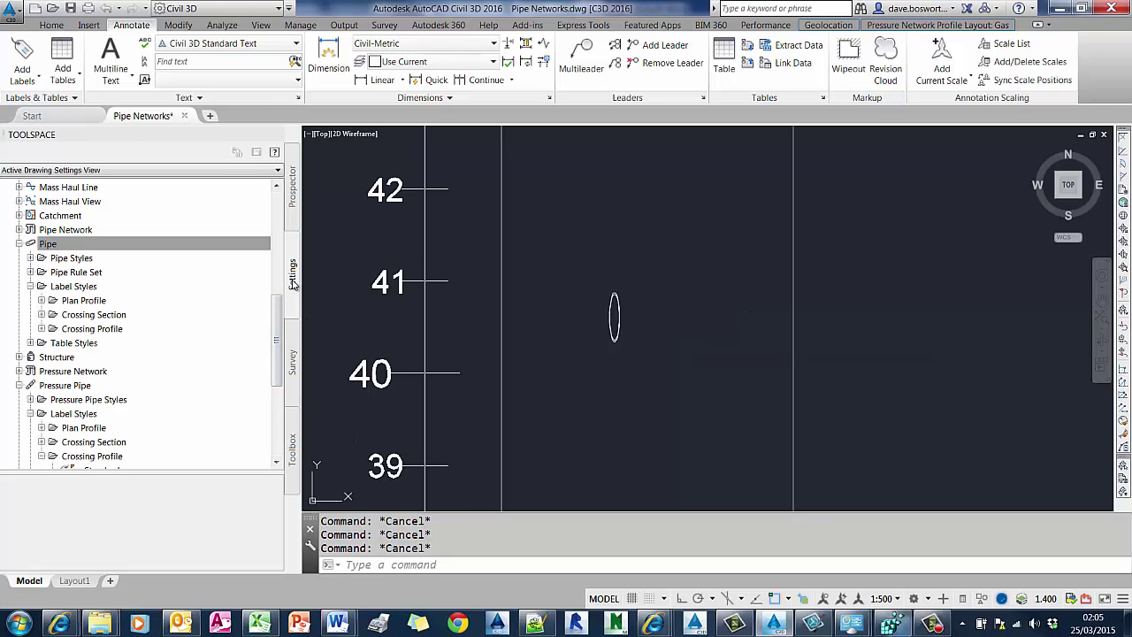
pyautogui.click(292, 276)
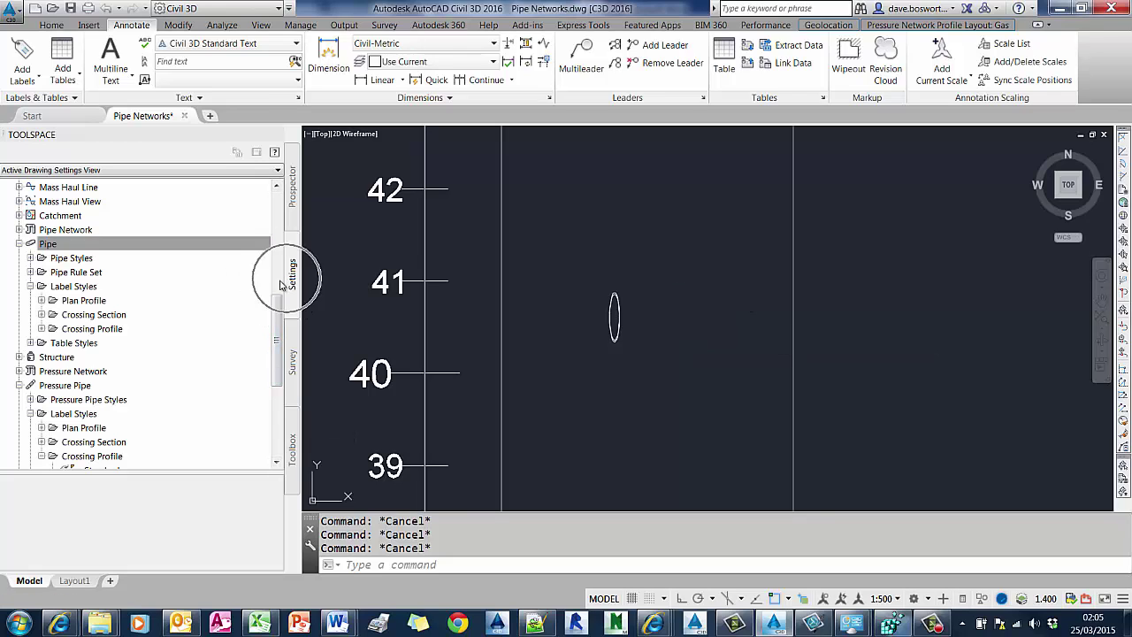
pyautogui.click(67, 231)
pyautogui.click(47, 244)
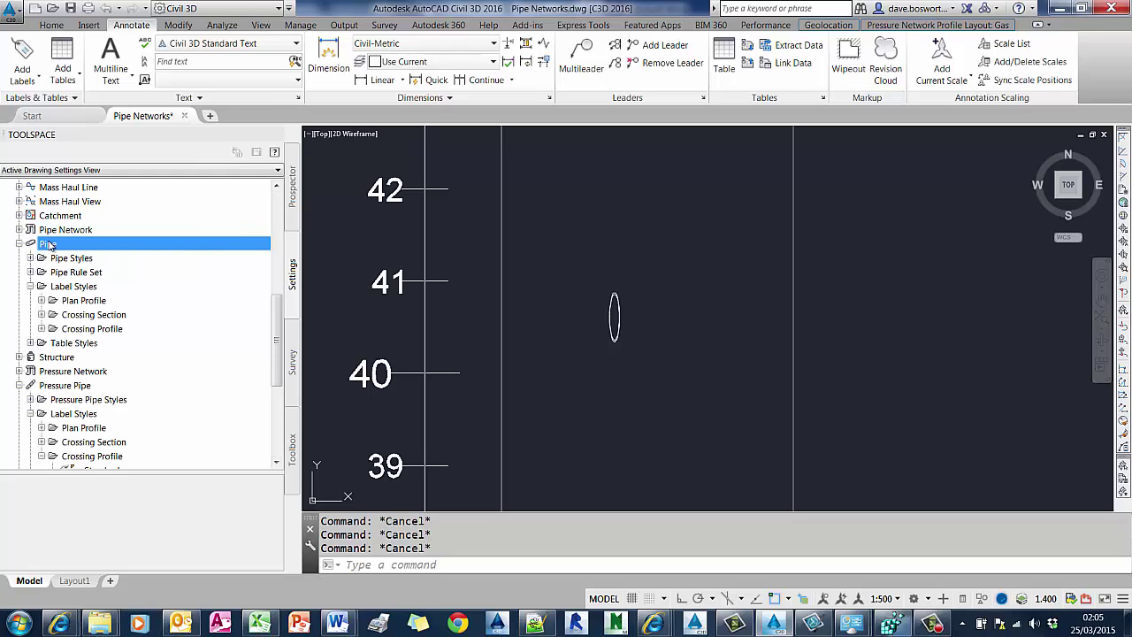
pyautogui.click(75, 287)
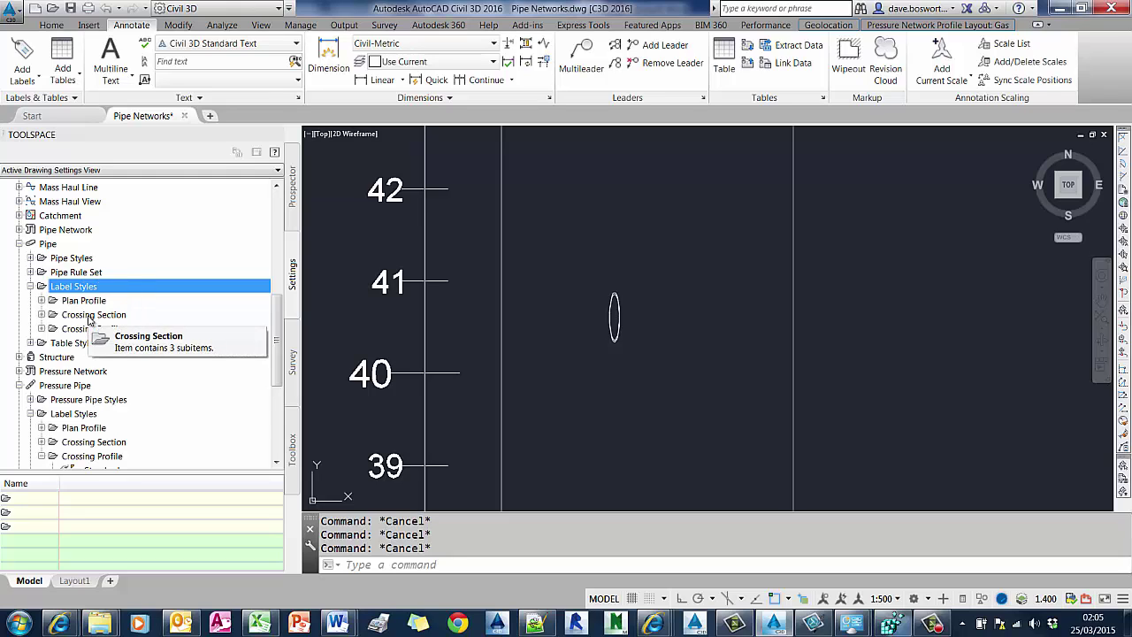
pyautogui.click(91, 317)
pyautogui.click(92, 330)
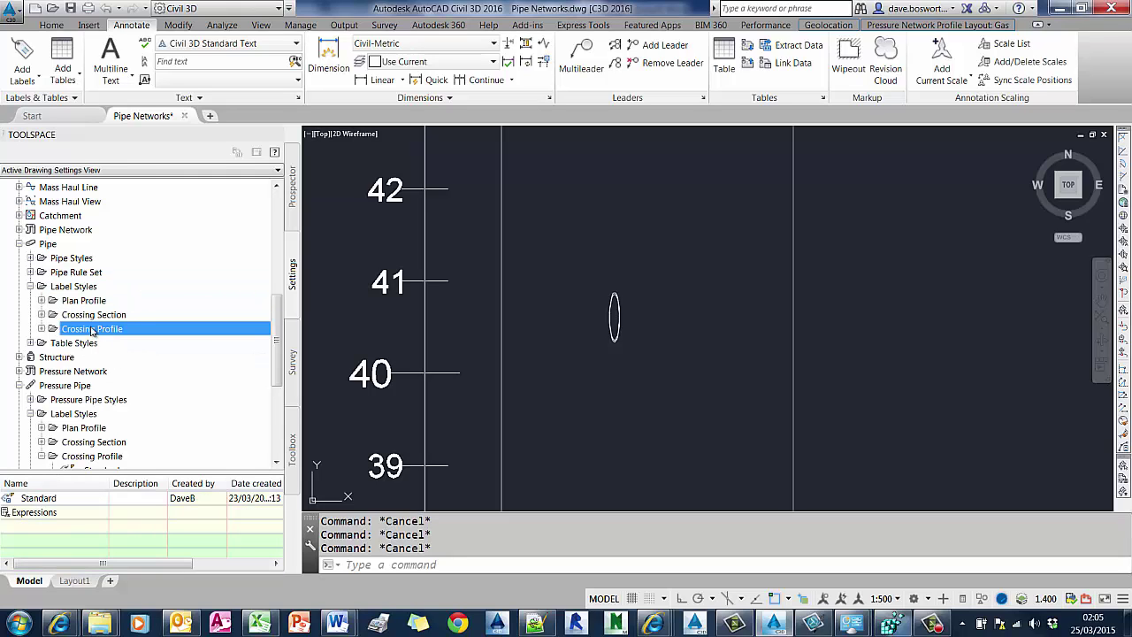
pyautogui.scroll(-2, 91, 330)
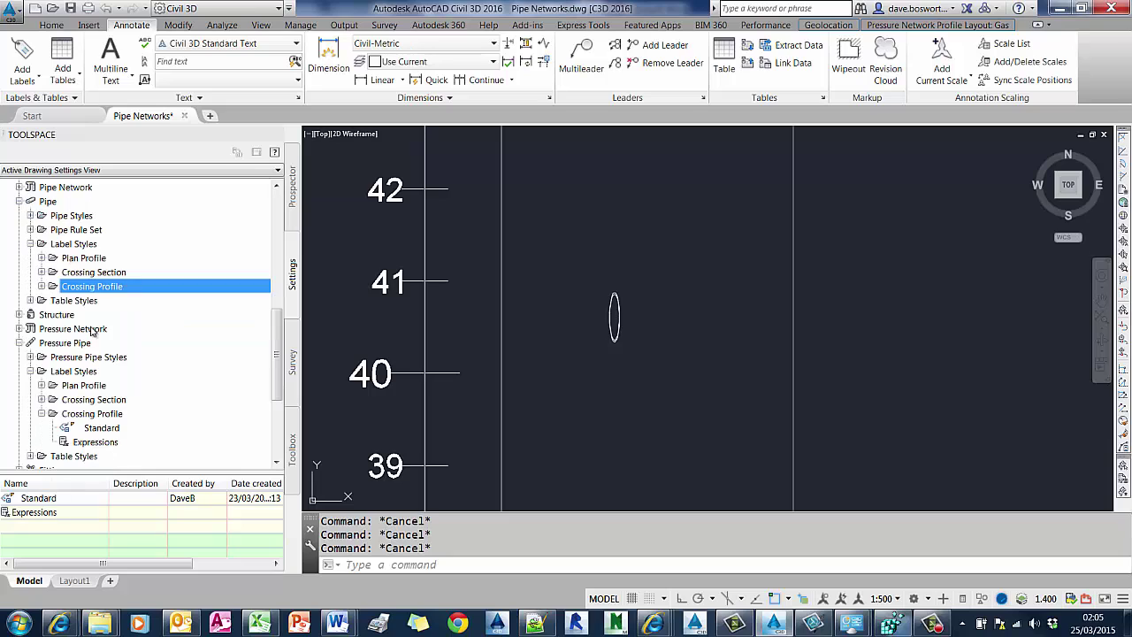
# Step: Create a new Crossing Profile label style for pressure pipes and name it Outside Top
pyautogui.click(85, 286)
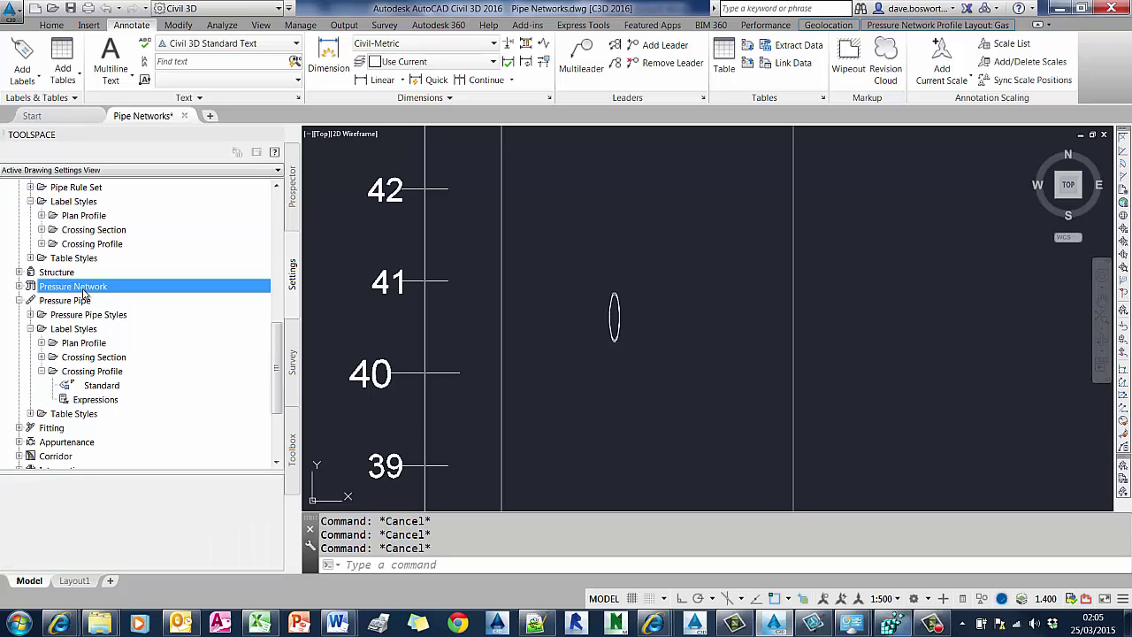
pyautogui.click(80, 300)
pyautogui.click(105, 371)
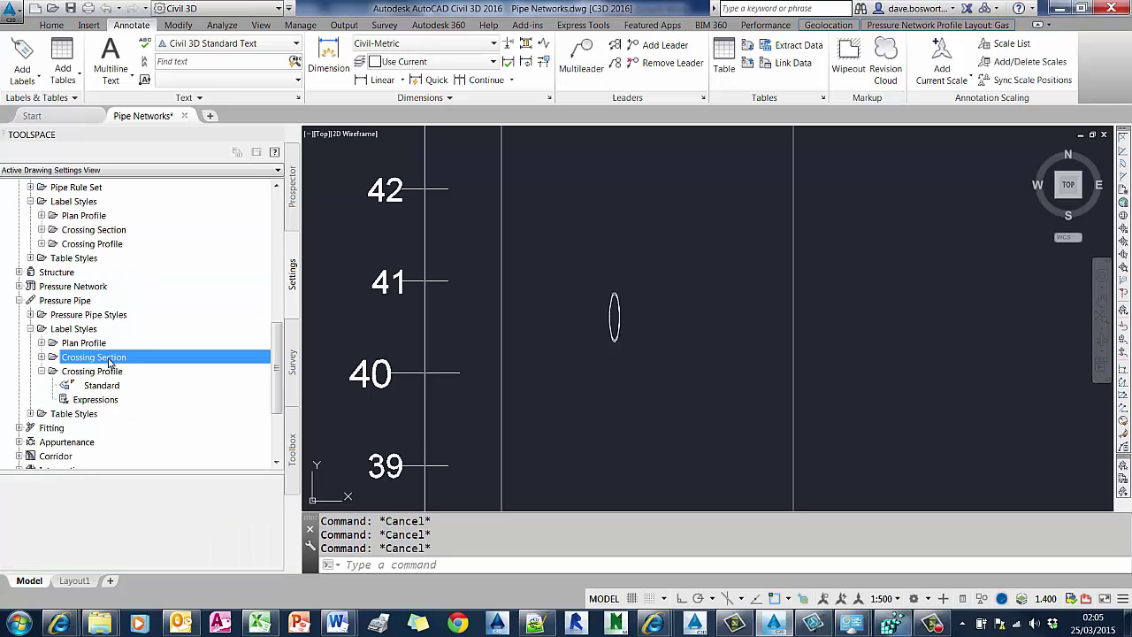
pyautogui.rightClick(110, 373)
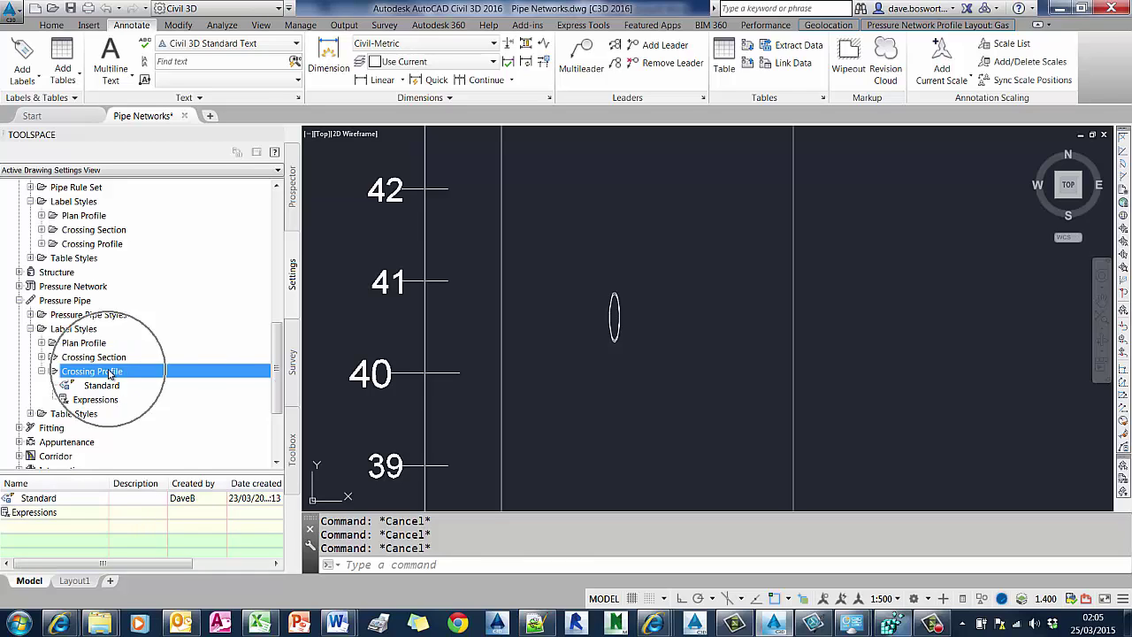
pyautogui.click(188, 392)
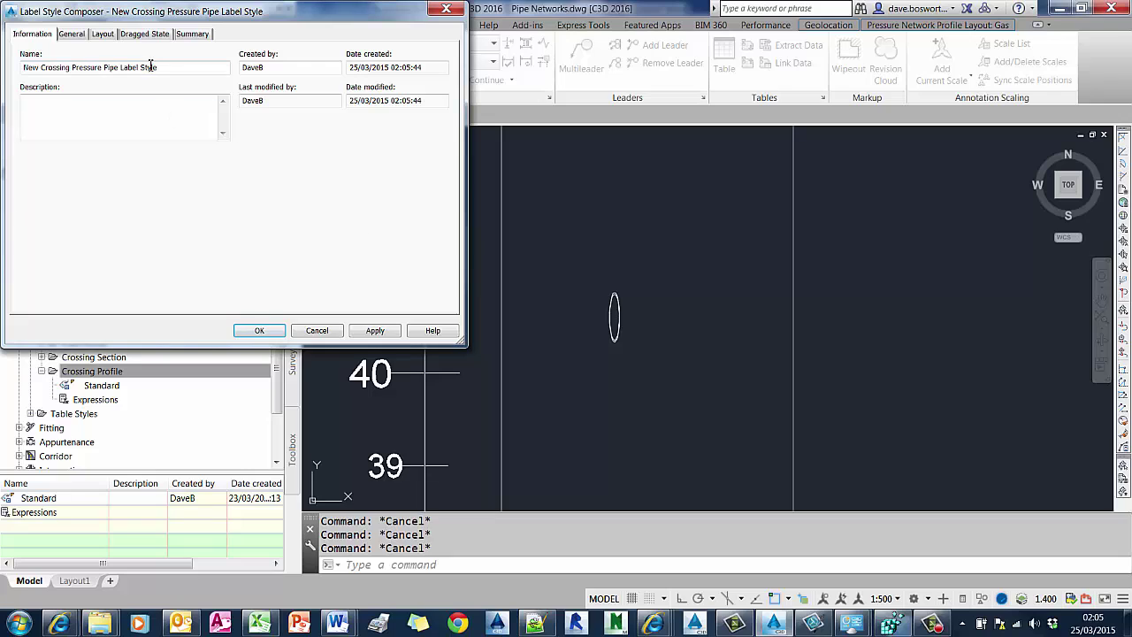
pyautogui.moveTo(158, 68); pyautogui.dragTo(4, 71)
pyautogui.write('Outside Top')
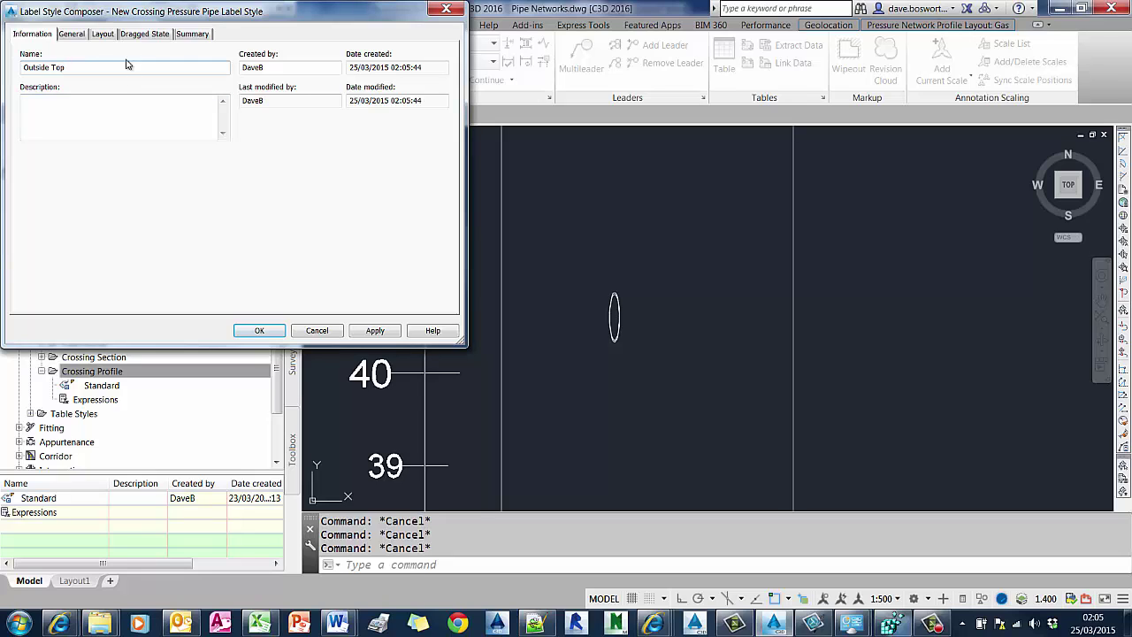
# Step: Replace the label text's Description field with the Crossing Pipe Outside Top Elevation property at 0.001 precision
pyautogui.click(99, 39)
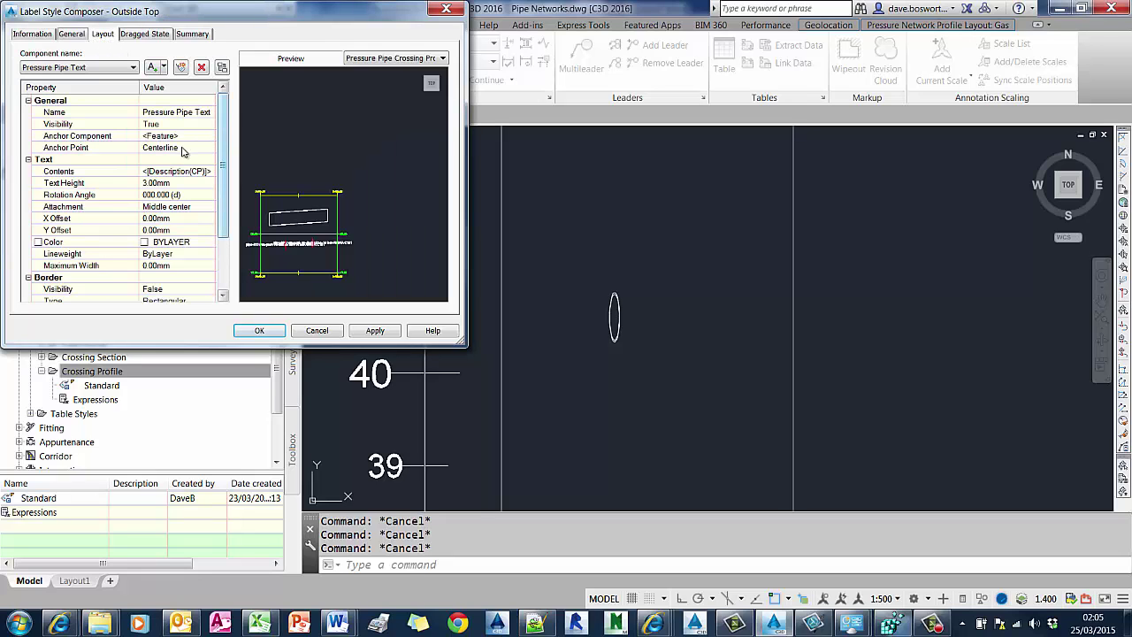
pyautogui.click(209, 172)
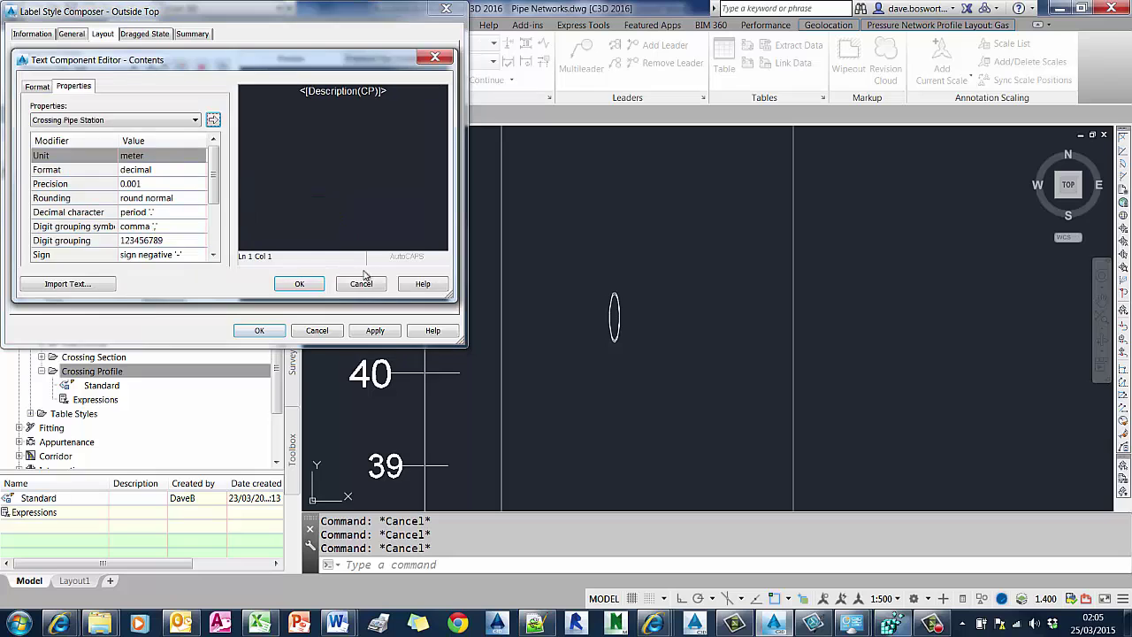
pyautogui.doubleClick(356, 97)
pyautogui.click(162, 120)
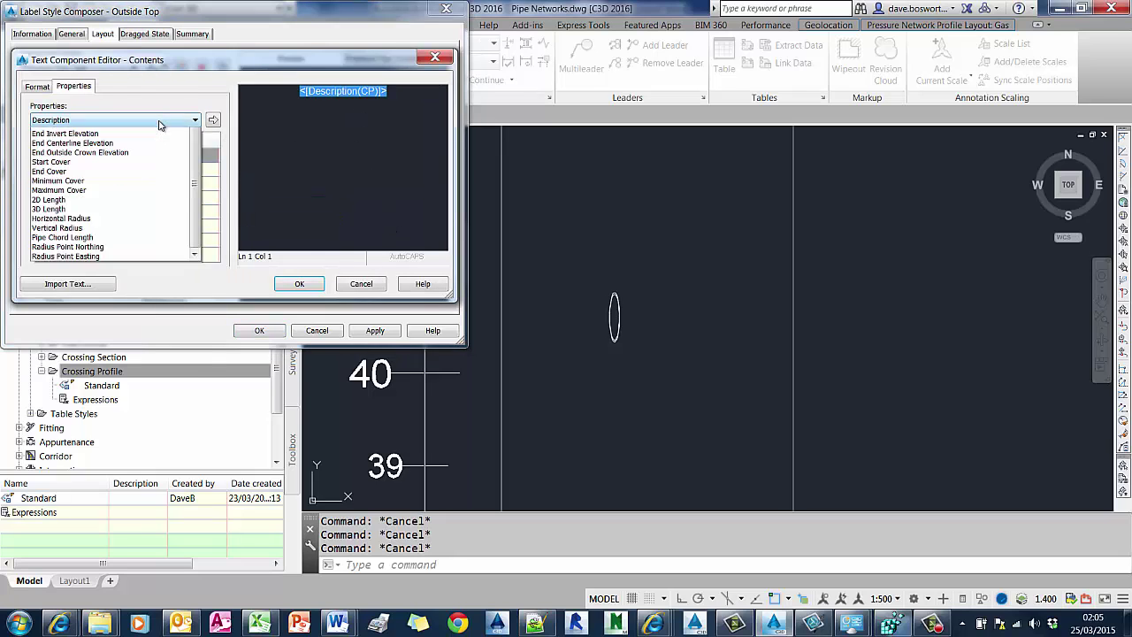
pyautogui.moveTo(192, 277); pyautogui.dragTo(191, 149)
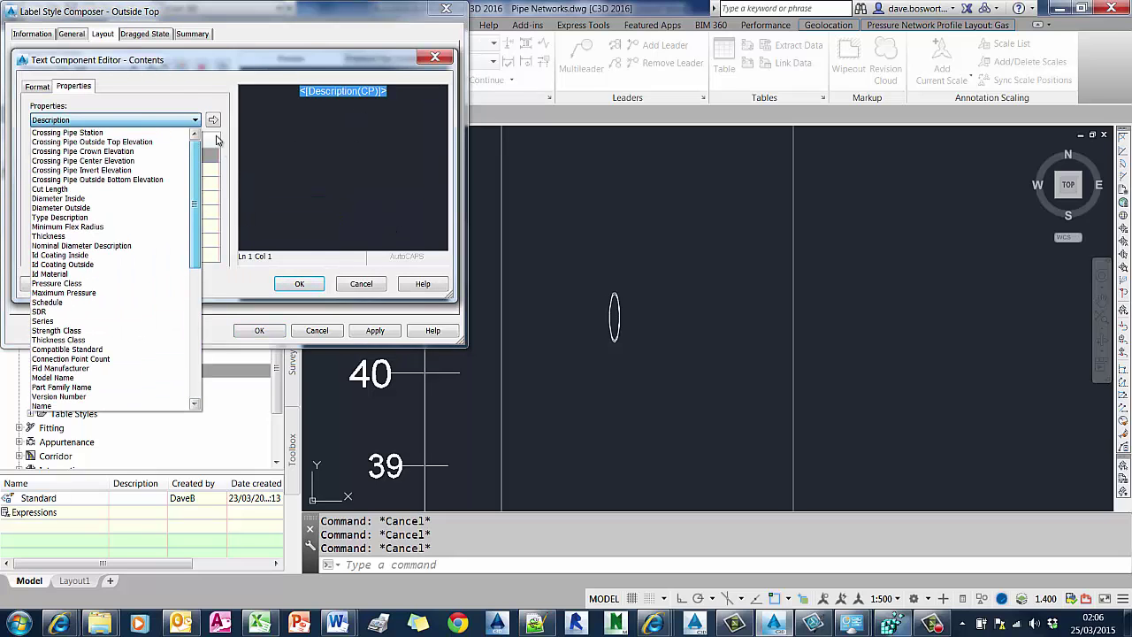
pyautogui.click(94, 142)
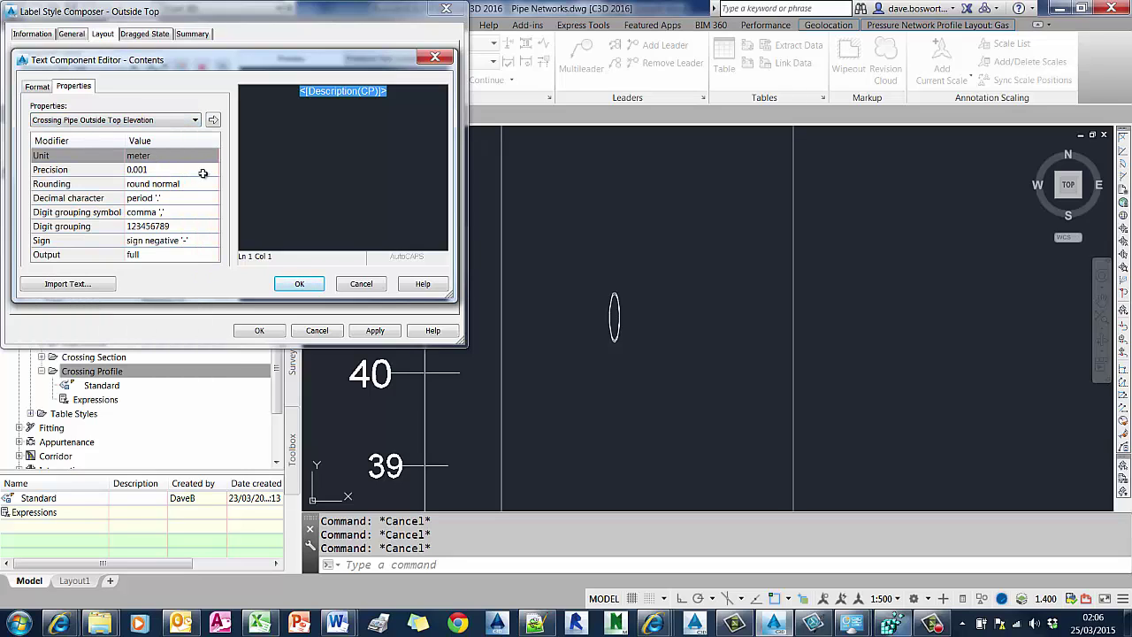
pyautogui.click(212, 122)
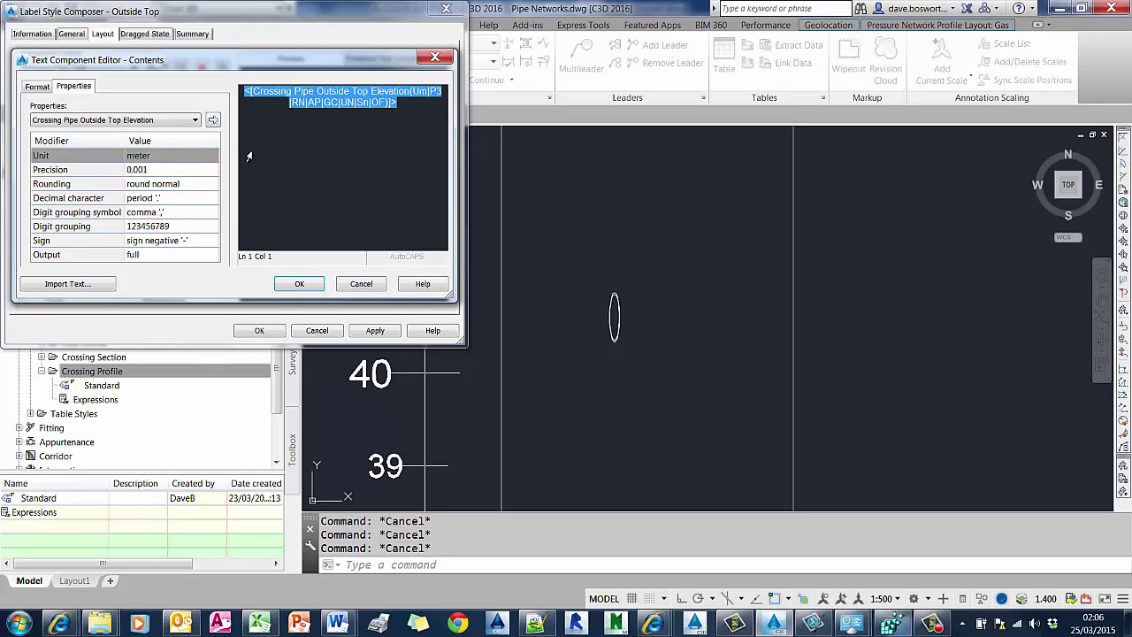
# Step: Add a second label line reading "Ch:" followed by the Crossing Pipe Station property, and accept the text contents
pyautogui.click(407, 106)
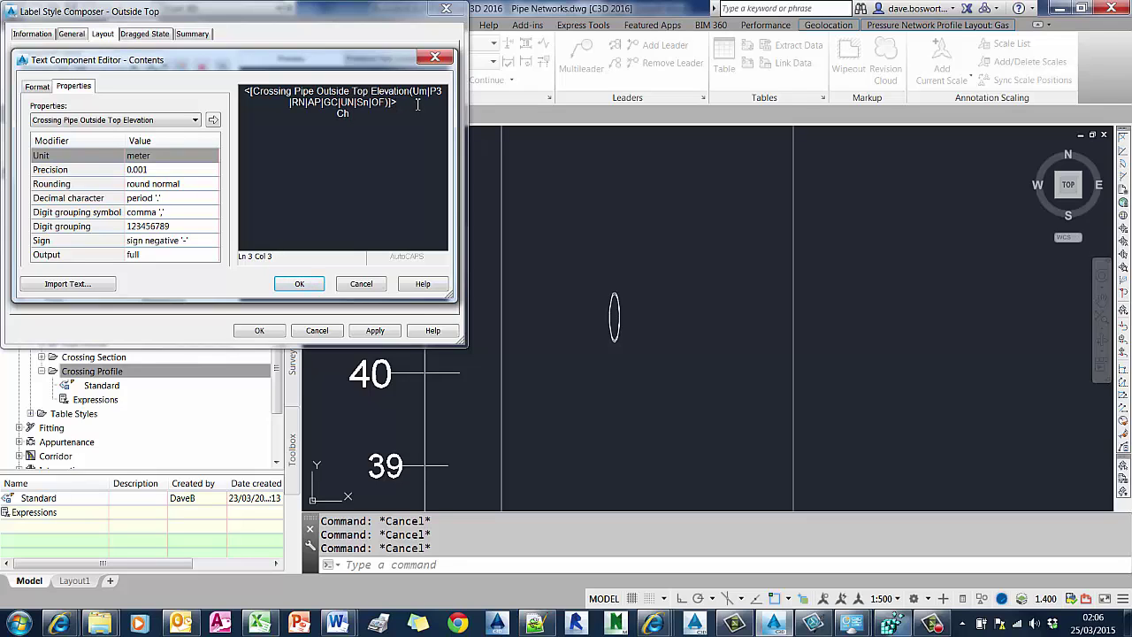
pyautogui.click(149, 119)
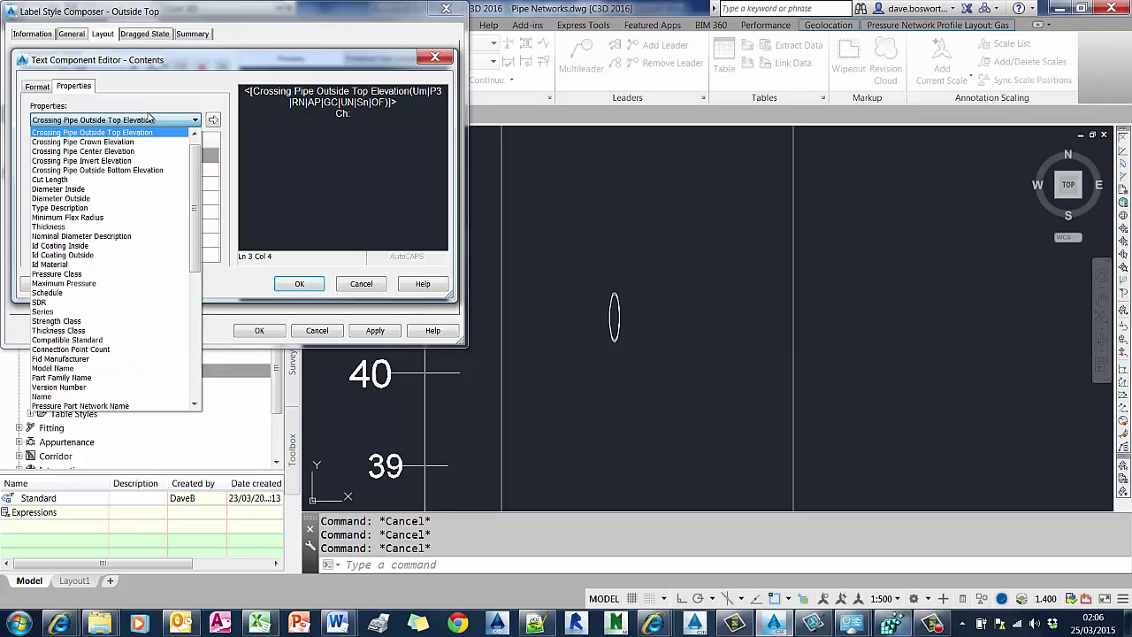
pyautogui.click(193, 134)
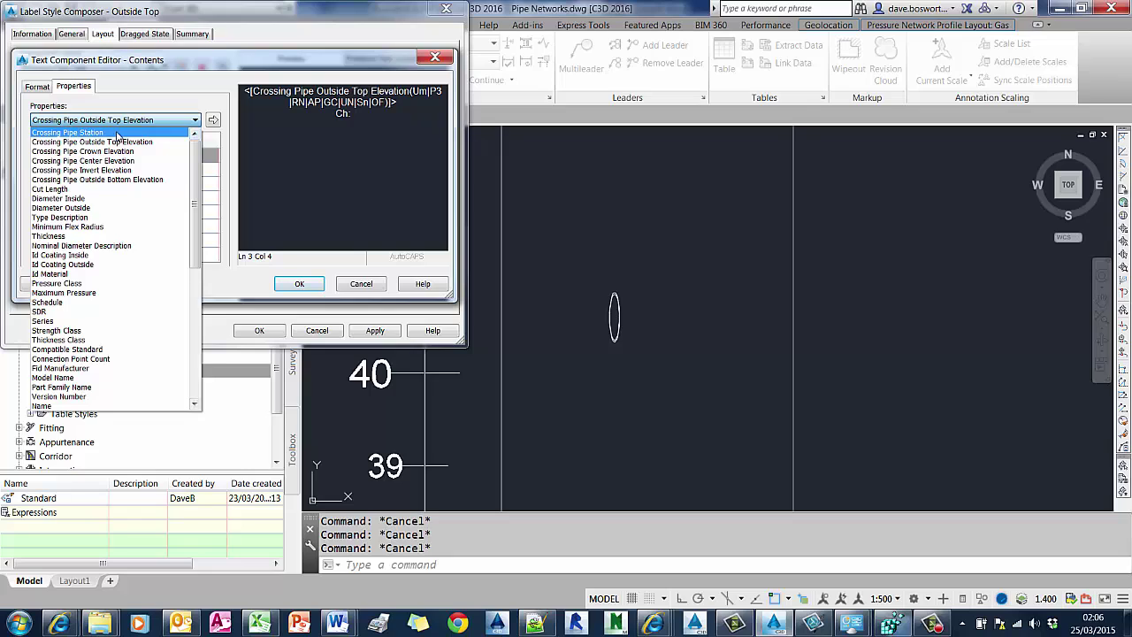
pyautogui.click(80, 132)
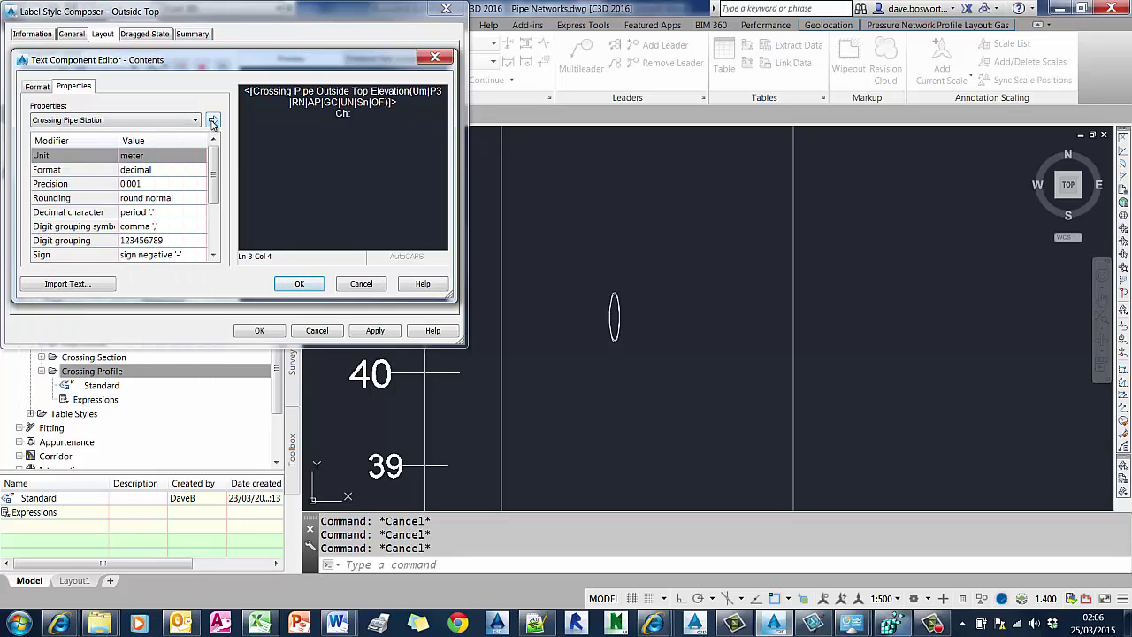
pyautogui.click(213, 122)
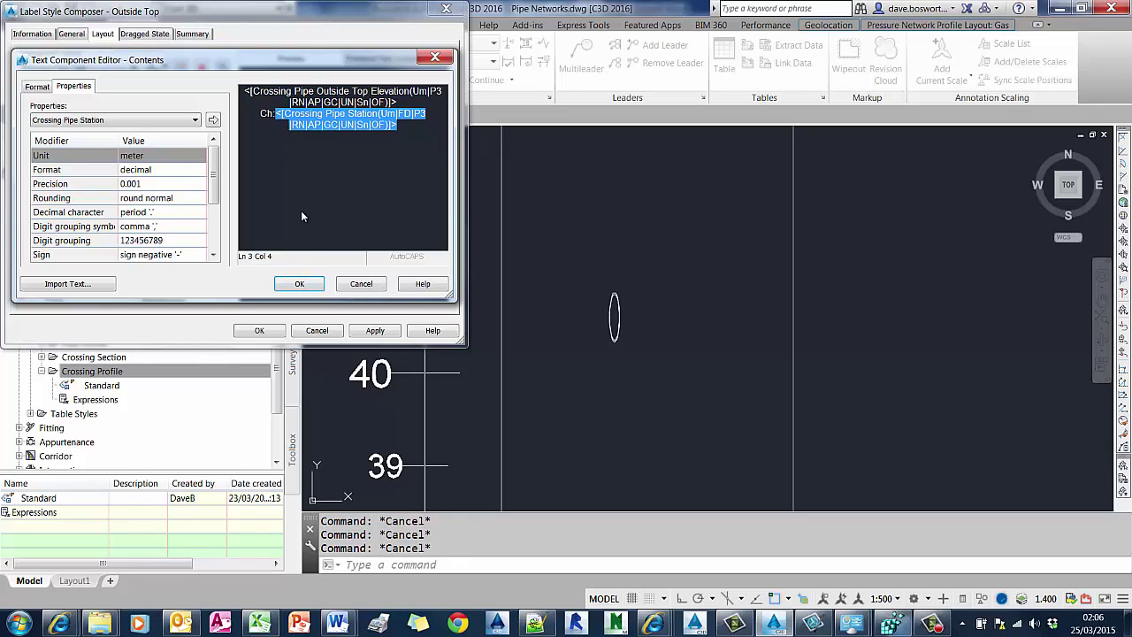
pyautogui.click(301, 284)
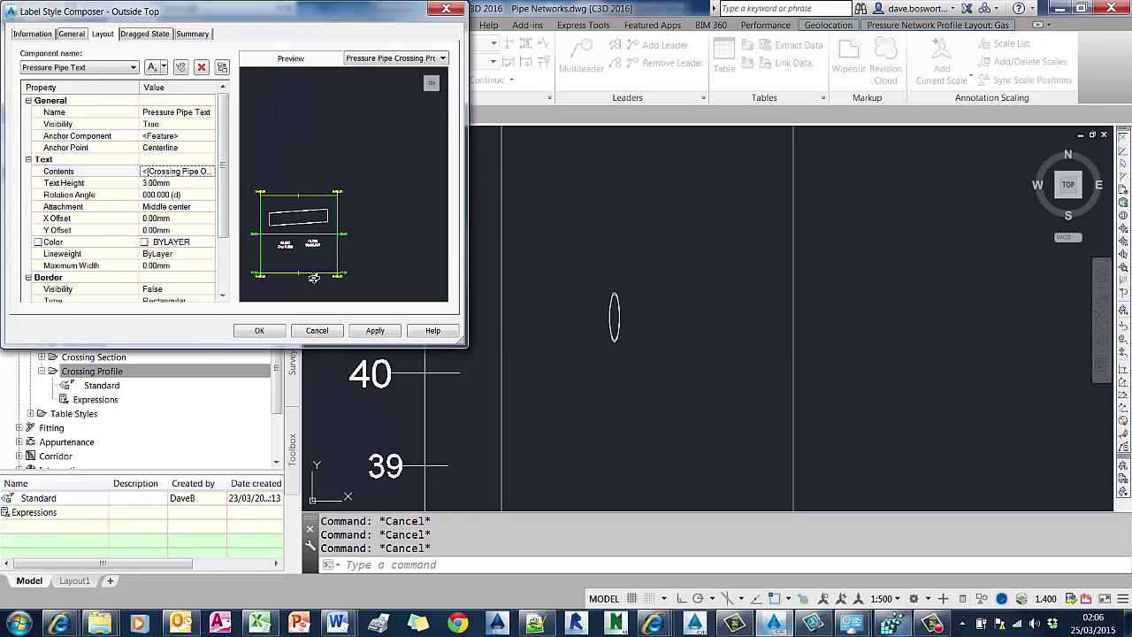
# Step: Anchor the label text to the pipe's Top Outer Diameter and save the Outside Top style
pyautogui.click(180, 138)
pyautogui.click(181, 147)
pyautogui.click(181, 148)
pyautogui.click(174, 168)
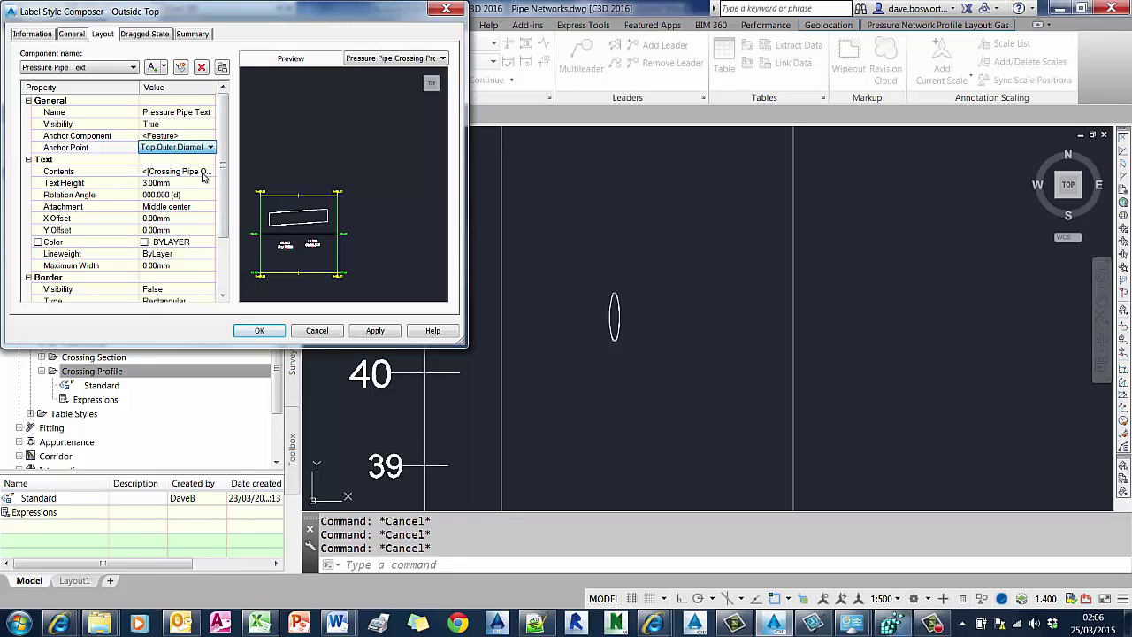
pyautogui.click(372, 330)
pyautogui.click(282, 333)
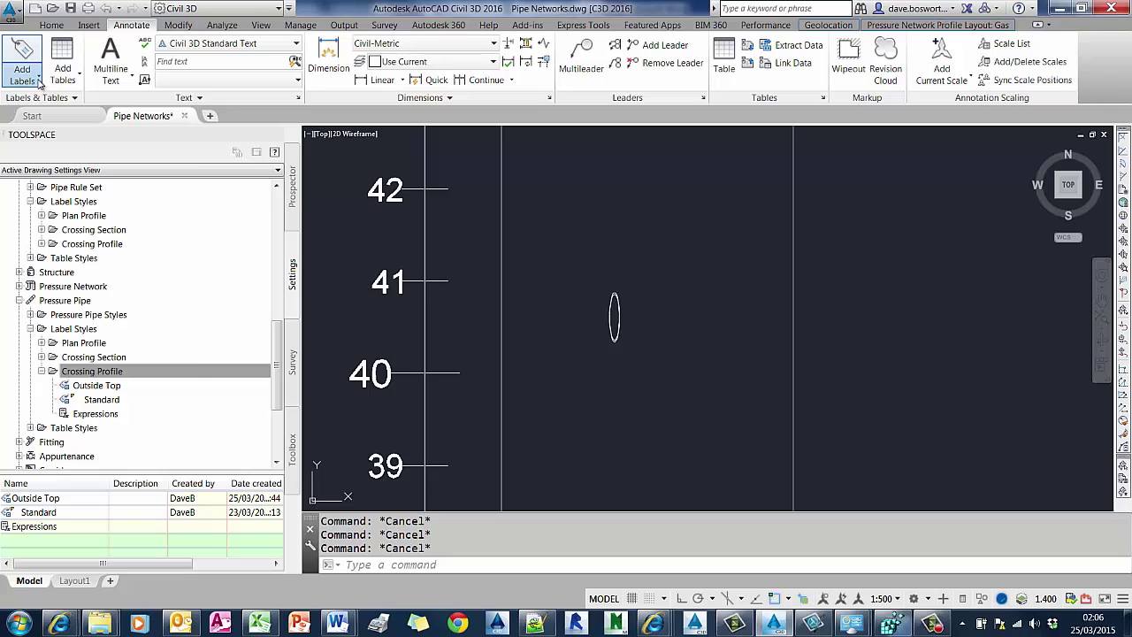
# Step: Set up pressure network labelling with the Entire Pressure Network Profile type and Outside Top as the crossing pressure pipe style
pyautogui.click(39, 81)
pyautogui.moveTo(79, 268)
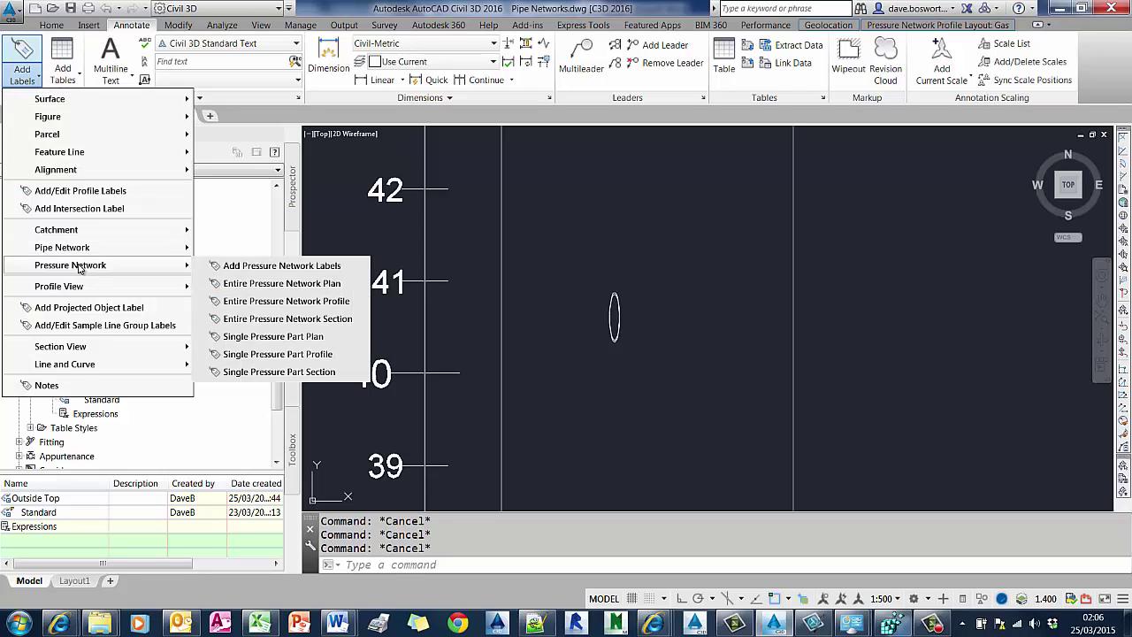
pyautogui.click(238, 267)
pyautogui.moveTo(139, 46); pyautogui.dragTo(158, 66)
pyautogui.click(190, 123)
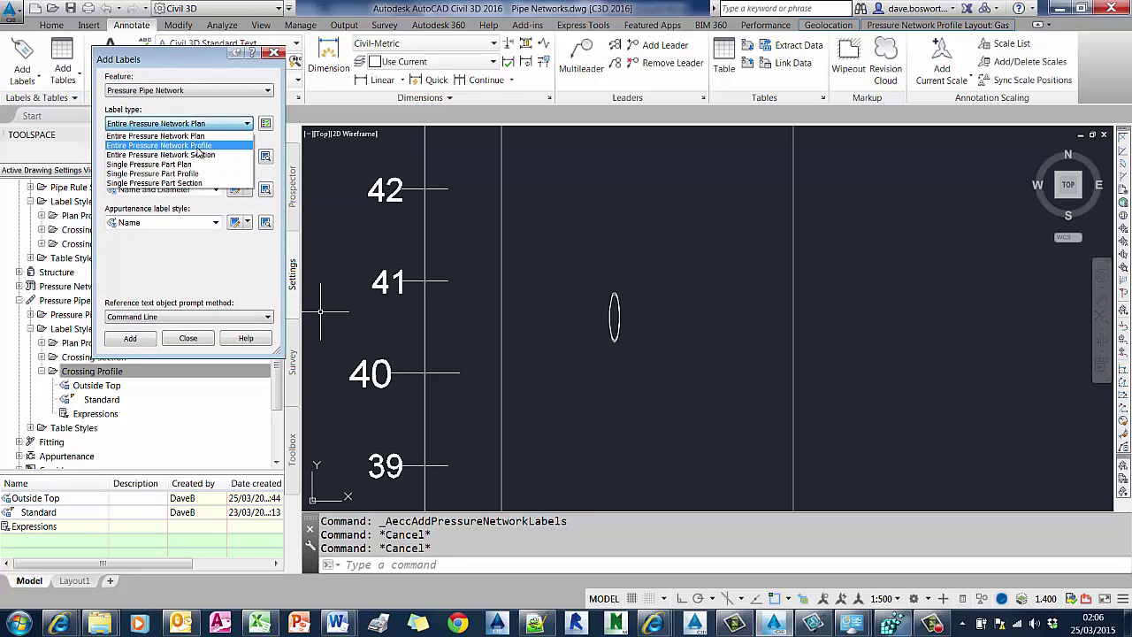
pyautogui.click(199, 146)
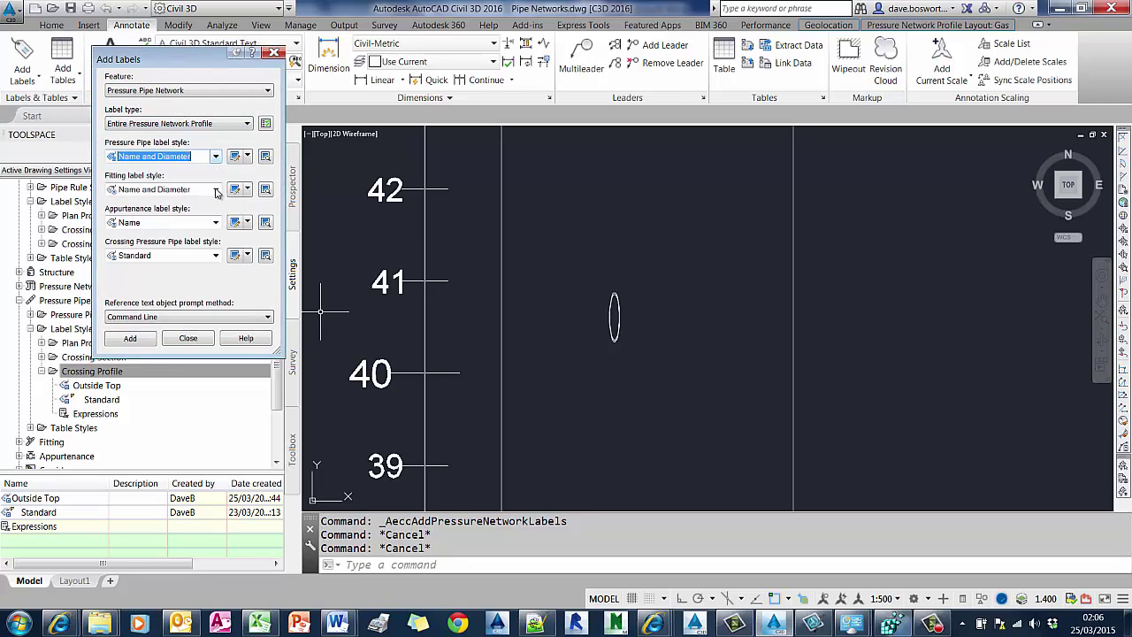
pyautogui.click(217, 256)
pyautogui.click(173, 269)
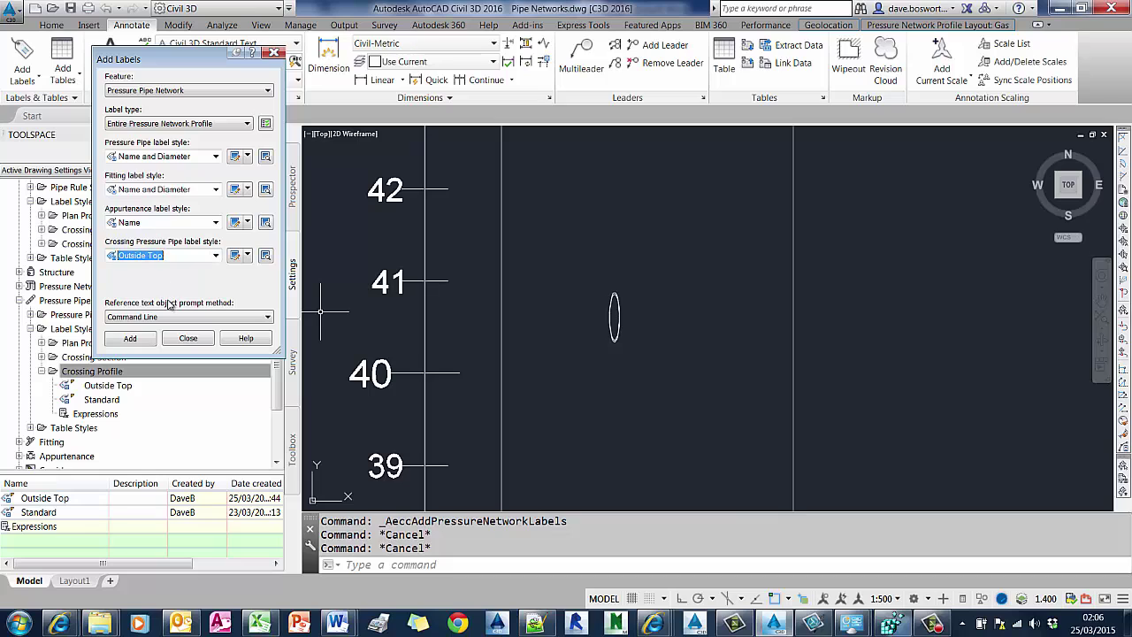
# Step: Label the crossing pressure pipe ellipse in the profile view, end the labelling command and select the new label
pyautogui.click(151, 343)
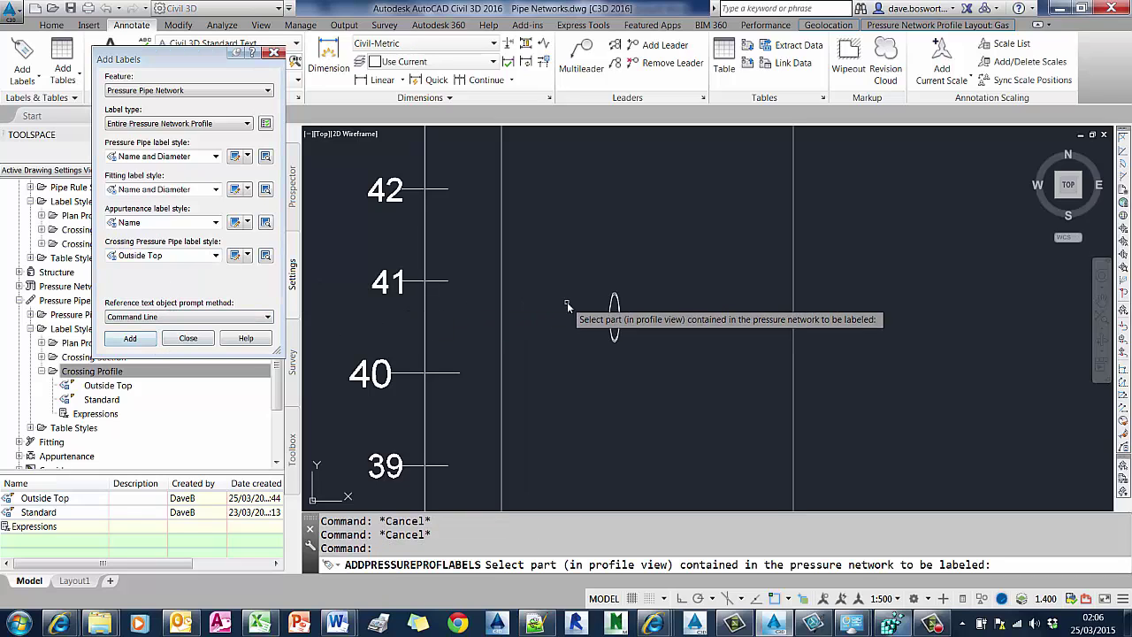
pyautogui.click(614, 301)
pyautogui.press('Escape')
pyautogui.click(614, 292)
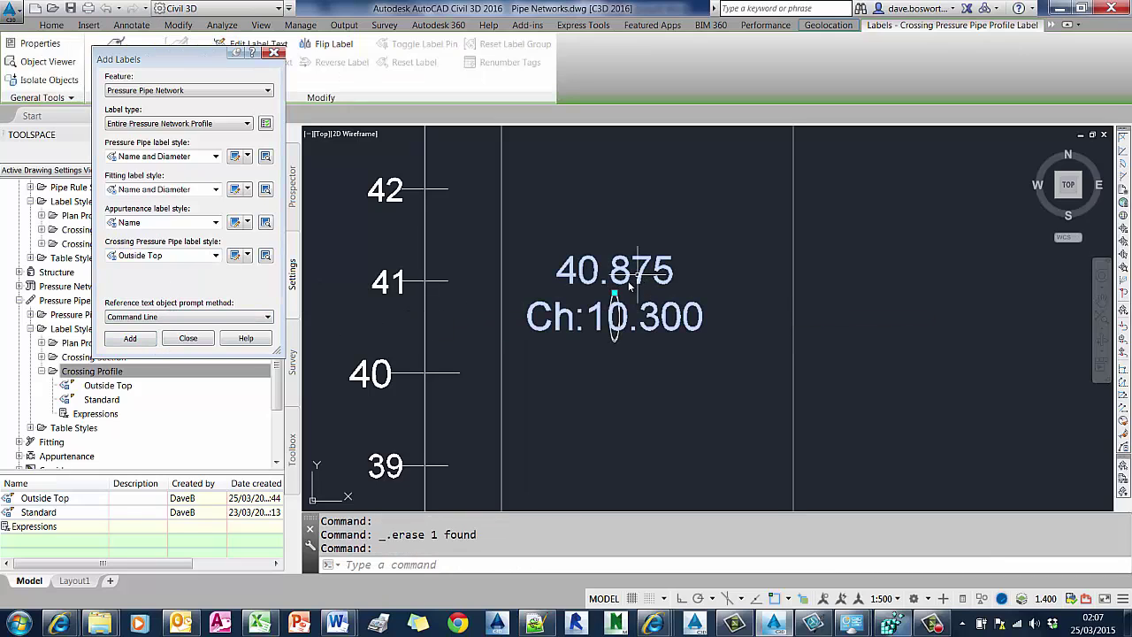
# Step: Move the crossing pipe label clear of the ellipse, up and to its right on a leader, and deselect it
pyautogui.click(614, 291)
pyautogui.click(690, 256)
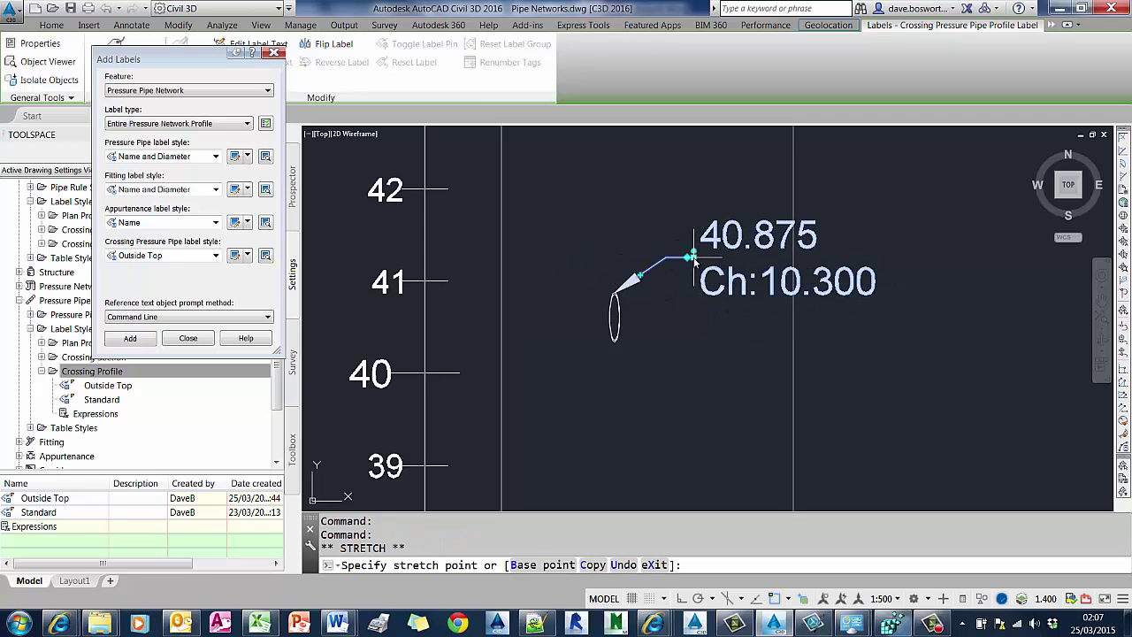
pyautogui.press('Escape')
pyautogui.press('Escape')
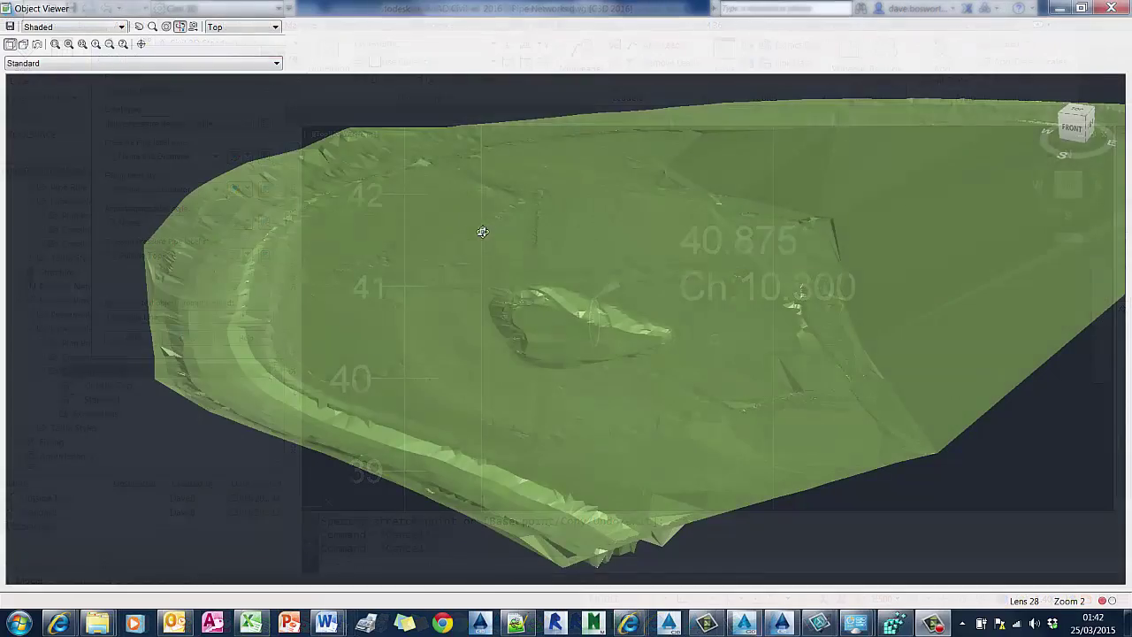
# Step: Examine the shaded terrain surface in the Object Viewer and the sample lines across the Sections drawing in plan
pyautogui.moveTo(455, 236); pyautogui.dragTo(672, 238)
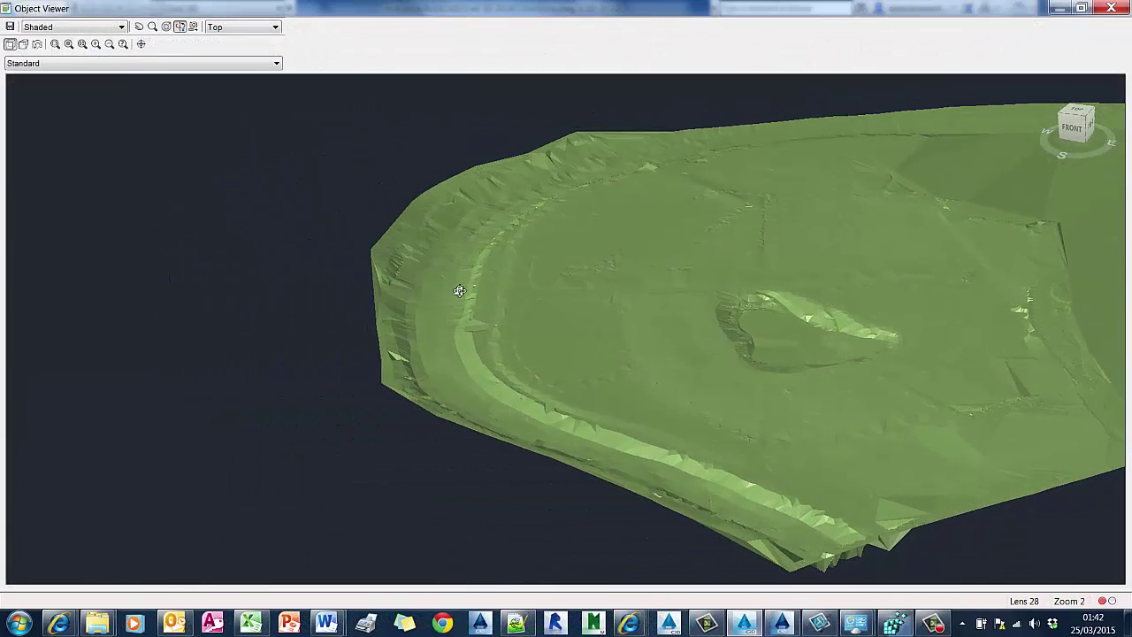
pyautogui.scroll(3, 459, 290)
pyautogui.moveTo(539, 358)
pyautogui.mouseDown()
pyautogui.moveTo(508, 354)
pyautogui.moveTo(475, 324)
pyautogui.moveTo(473, 305)
pyautogui.moveTo(471, 318)
pyautogui.mouseUp()
pyautogui.rightClick(472, 316)
pyautogui.click(495, 324)
pyautogui.scroll(-5, 579, 276)
pyautogui.keyDown('shift'); pyautogui.moveTo(579, 275); pyautogui.dragTo(769, 202, button='middle'); pyautogui.keyUp('shift')
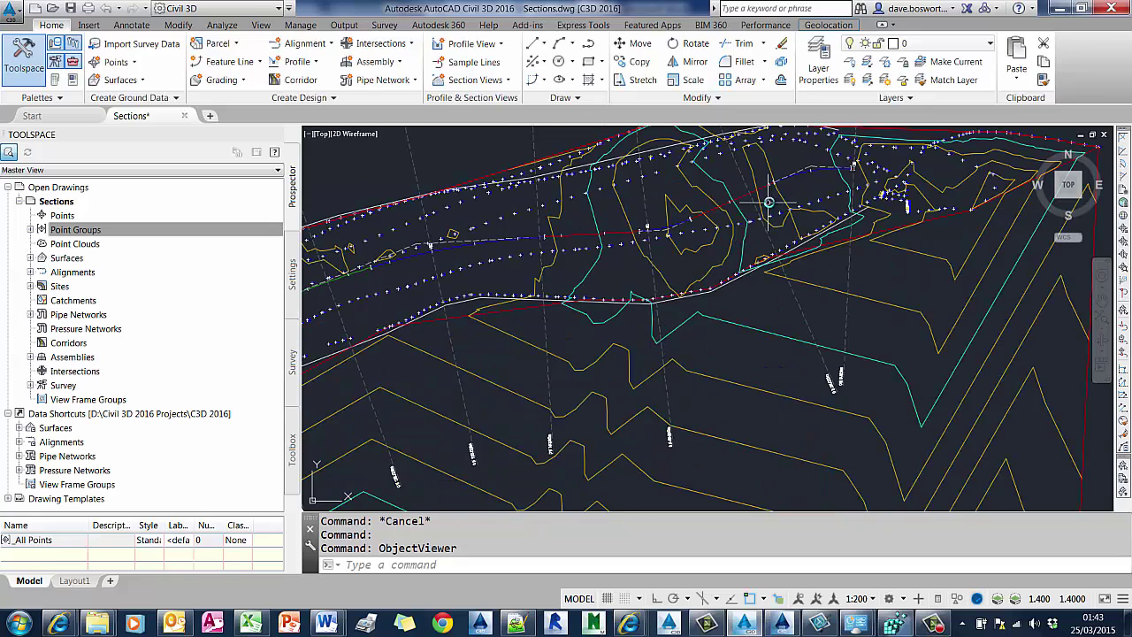
pyautogui.scroll(2, 769, 202)
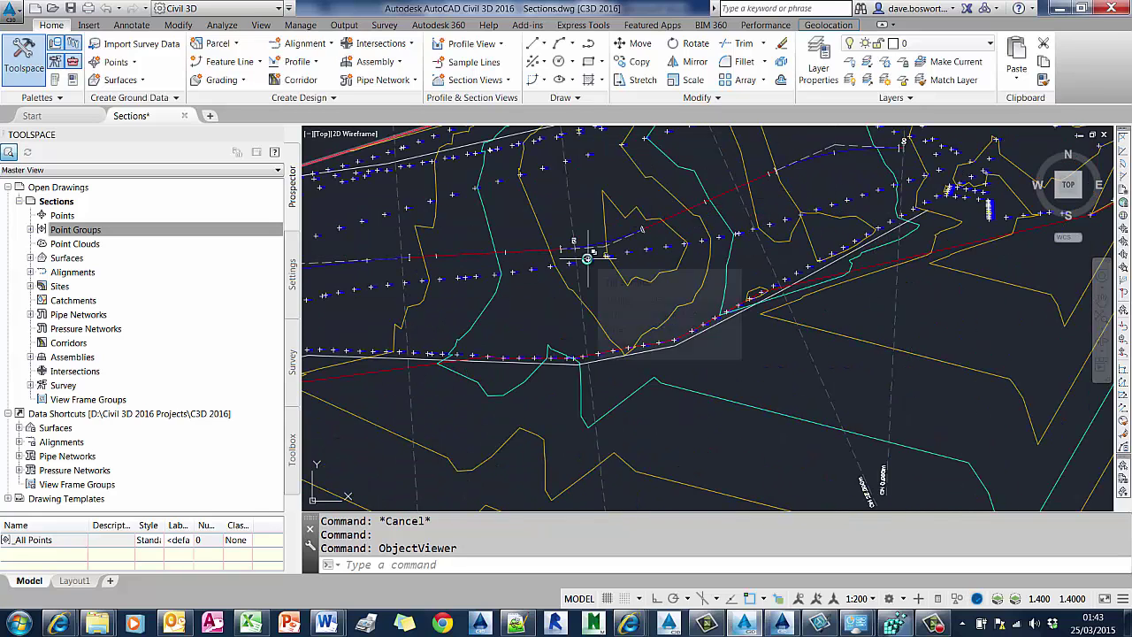
pyautogui.scroll(-3, 586, 256)
pyautogui.scroll(-5, 586, 256)
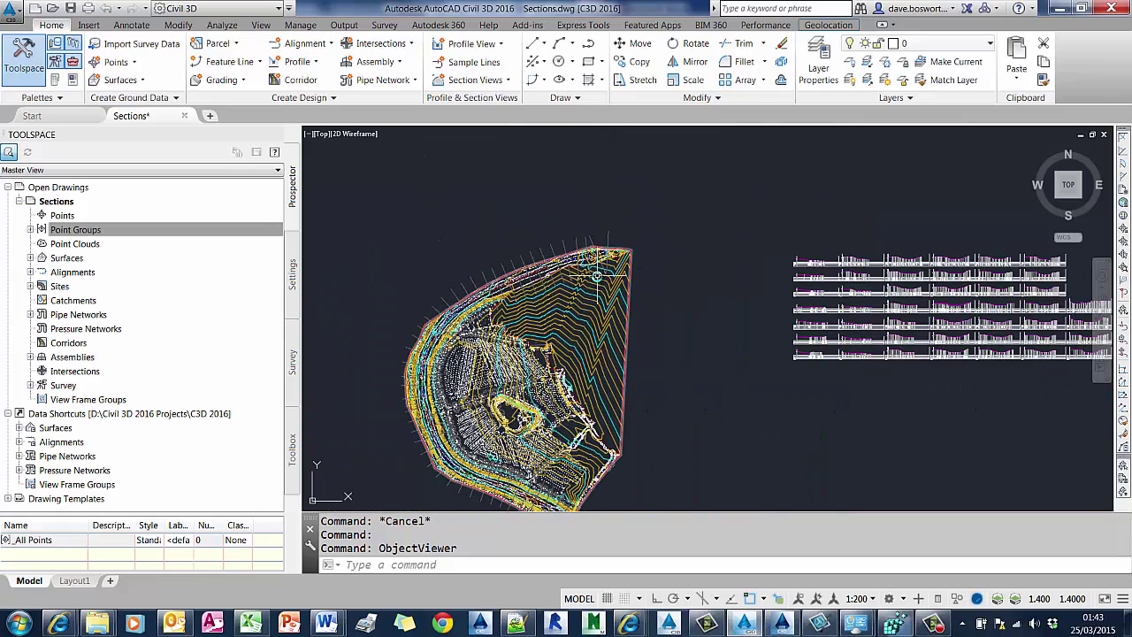
# Step: Set the section view direction to Right to left in the X Section style of the section views
pyautogui.scroll(5, 849, 281)
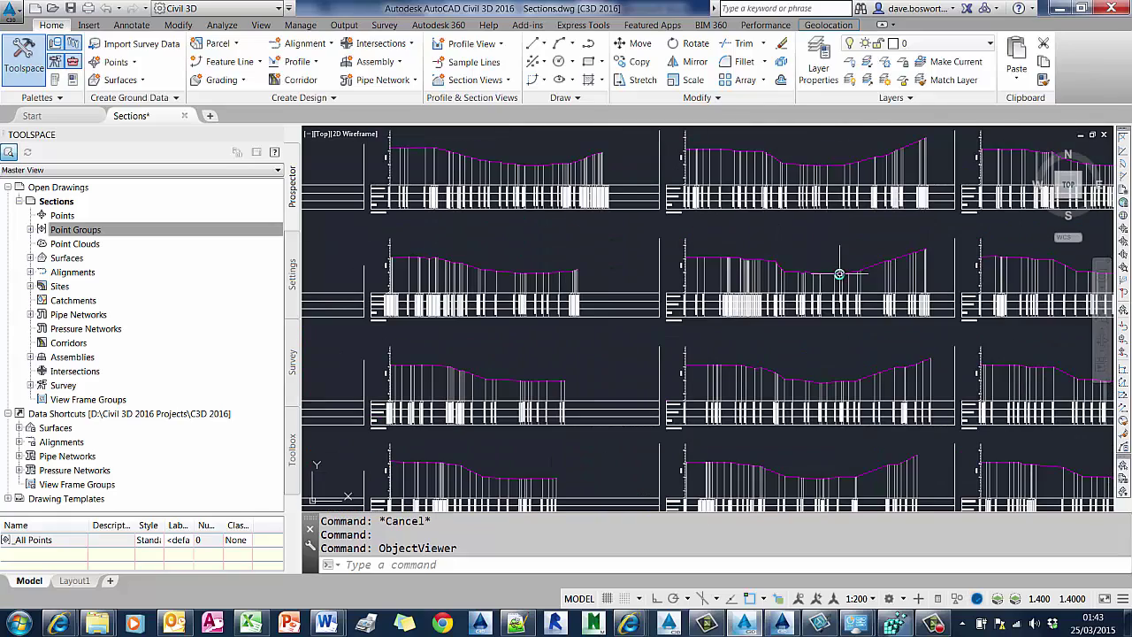
pyautogui.scroll(2, 865, 288)
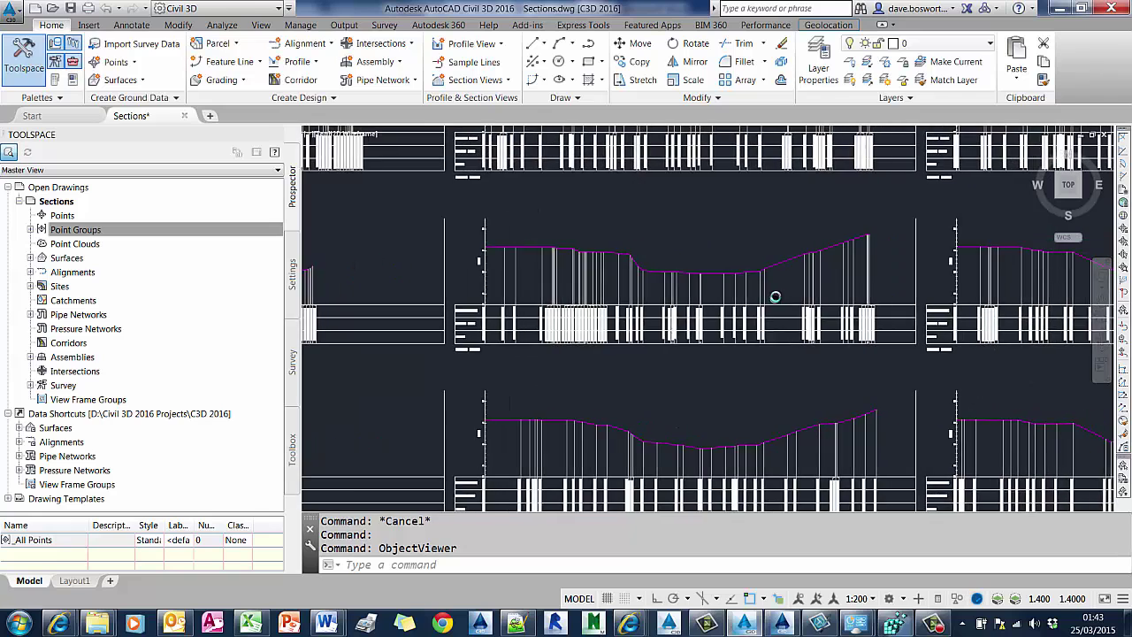
pyautogui.scroll(3, 530, 303)
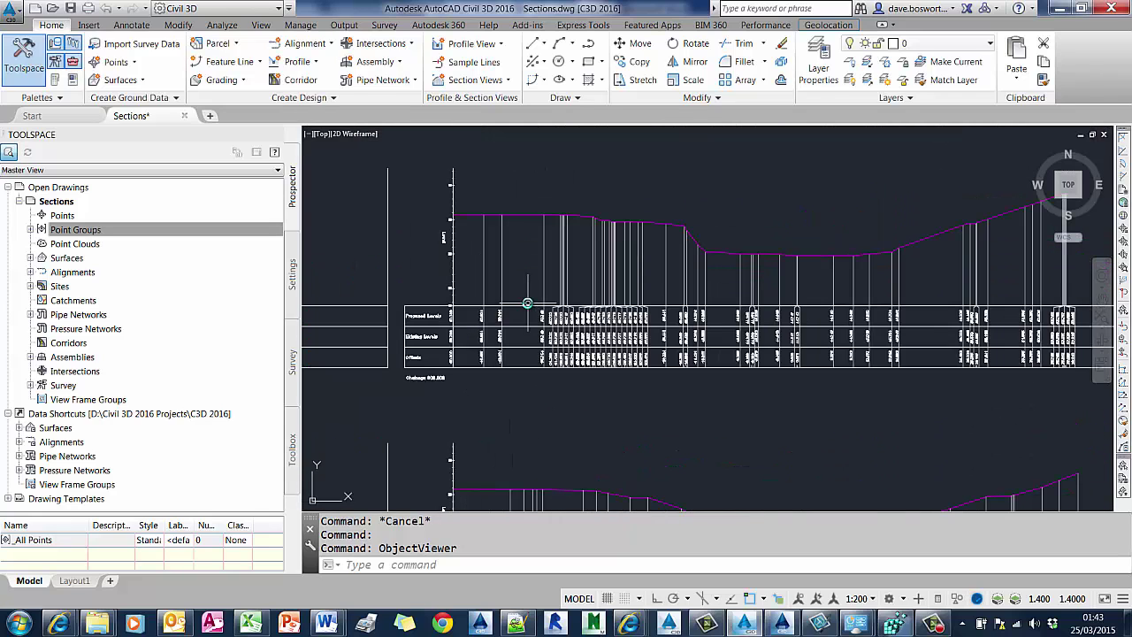
pyautogui.click(425, 306)
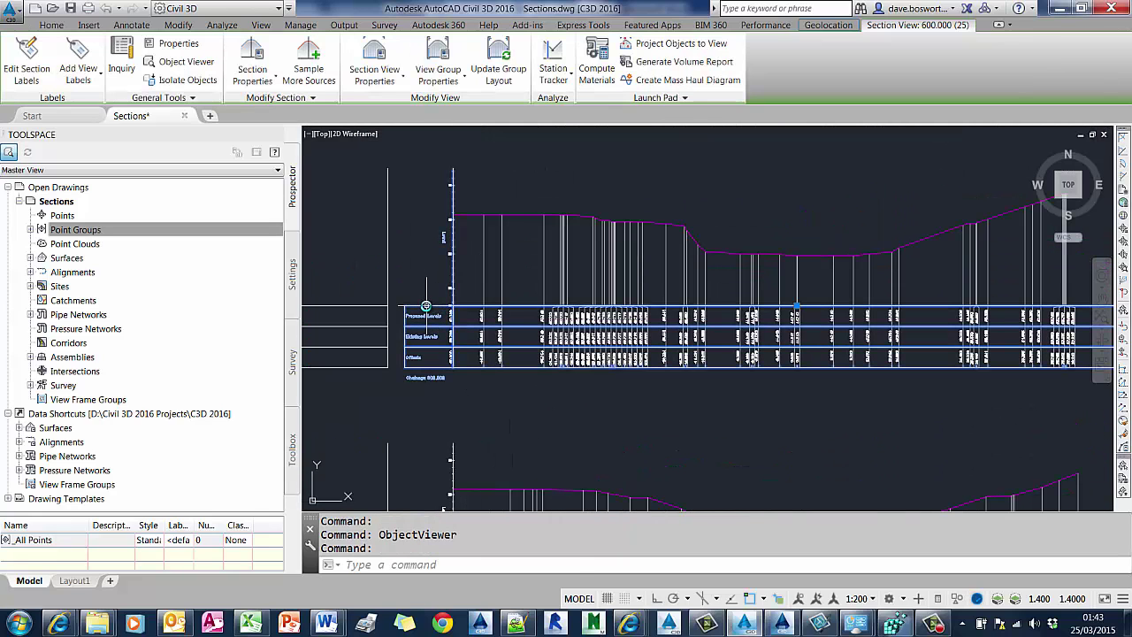
pyautogui.rightClick(426, 306)
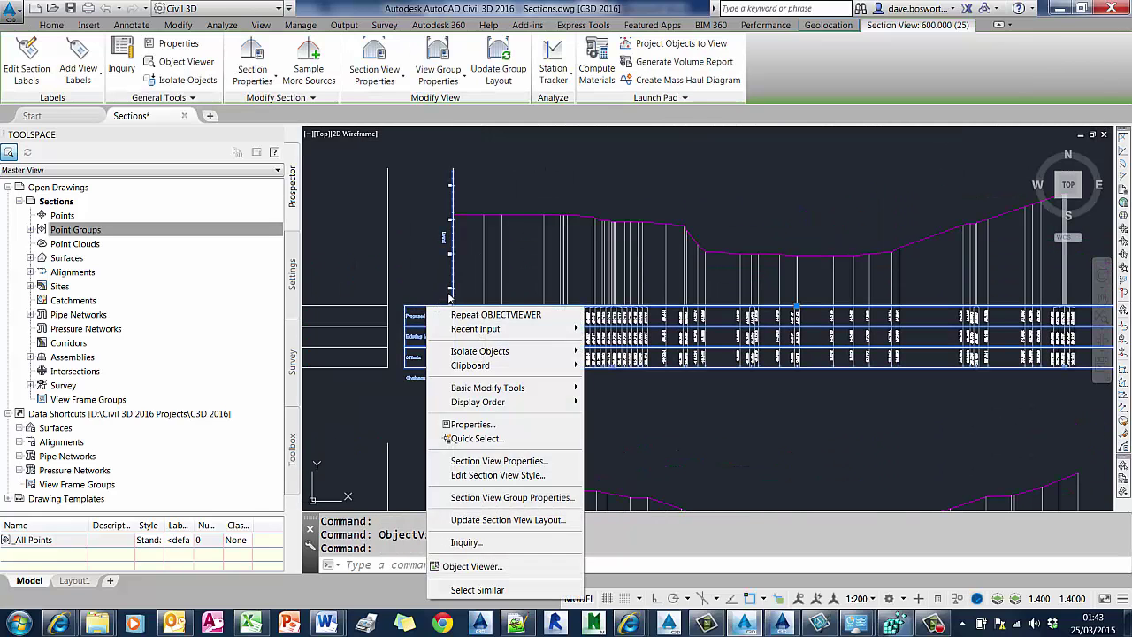
pyautogui.click(541, 477)
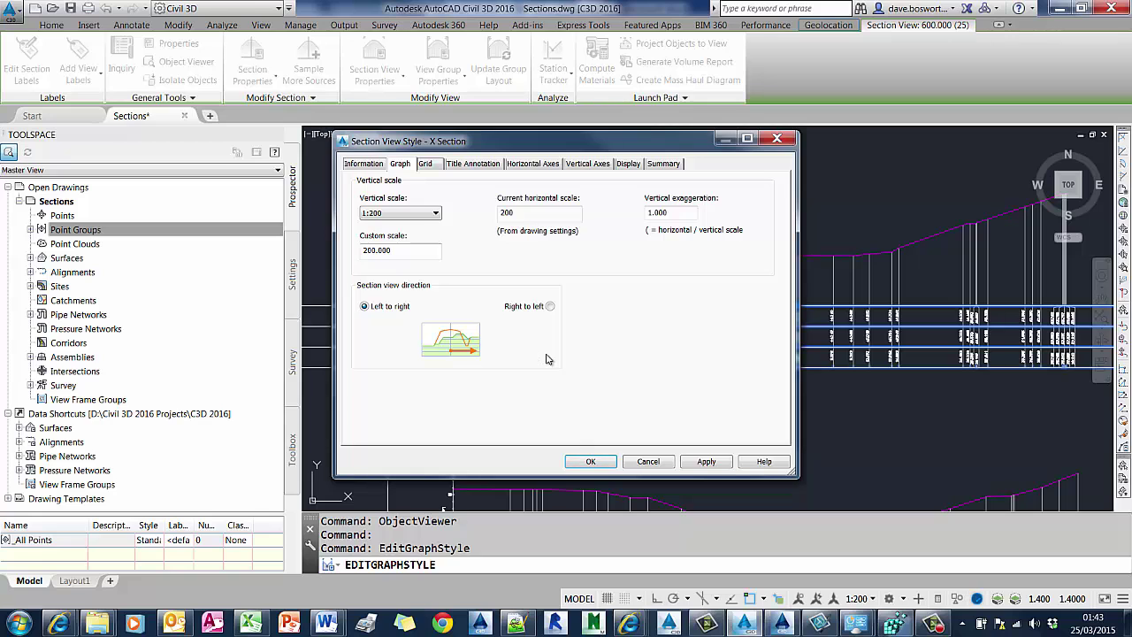
pyautogui.click(549, 306)
pyautogui.moveTo(620, 143); pyautogui.dragTo(261, 121)
pyautogui.click(344, 440)
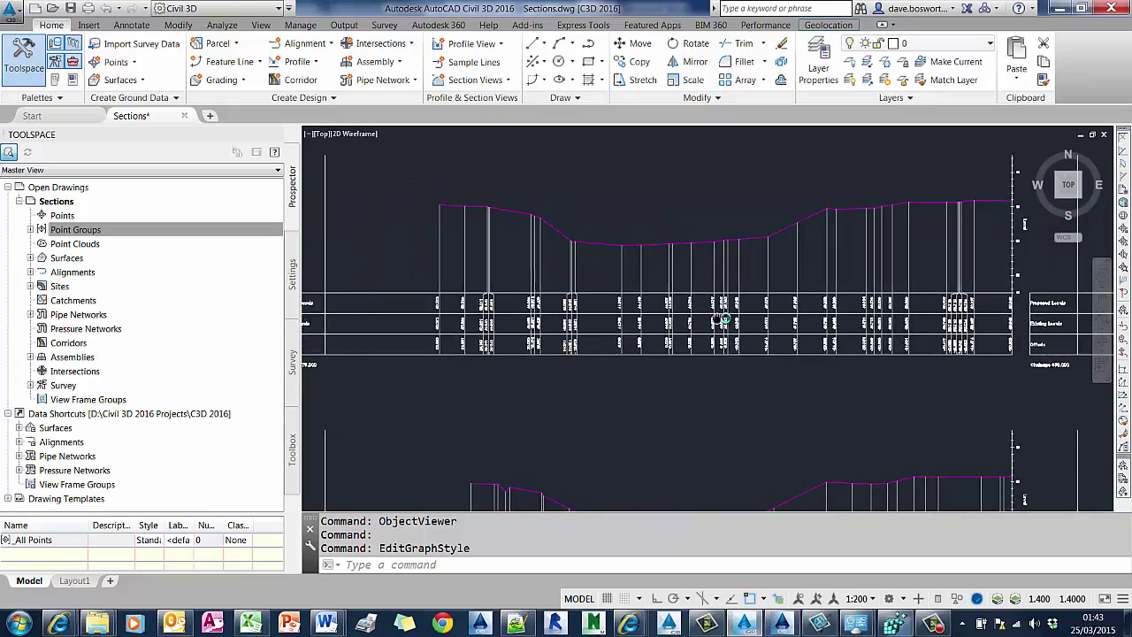
pyautogui.scroll(-2, 723, 319)
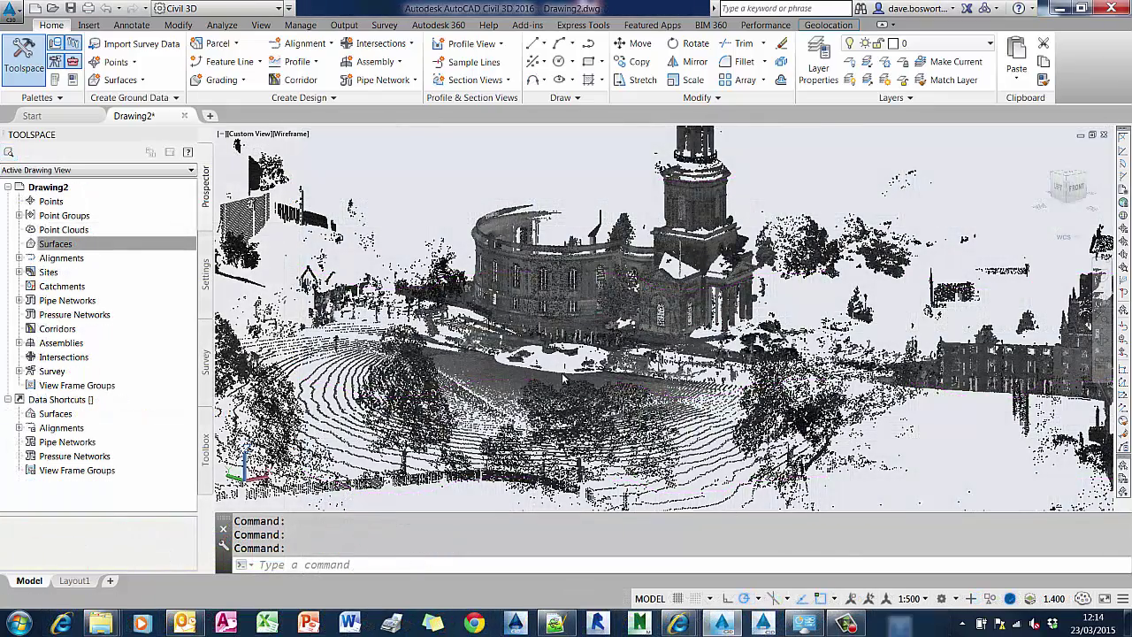
# Step: Begin creating a surface from the point cloud in Drawing2, using the polygon option to define the area
pyautogui.keyDown('shift'); pyautogui.moveTo(557, 362); pyautogui.dragTo(654, 361, button='middle'); pyautogui.keyUp('shift')
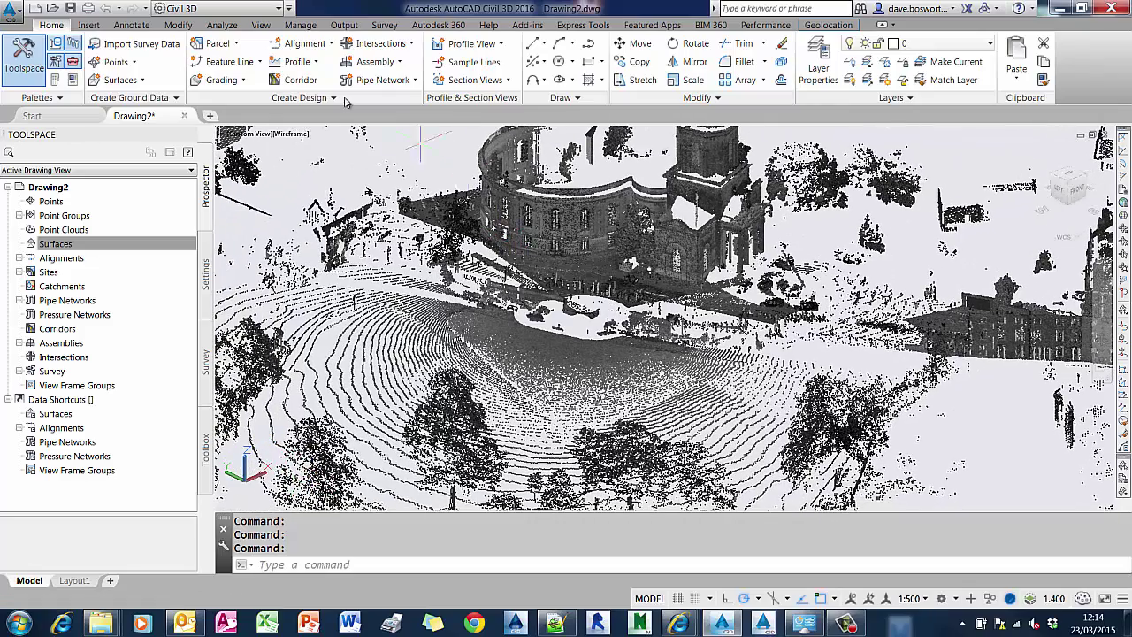
pyautogui.click(146, 80)
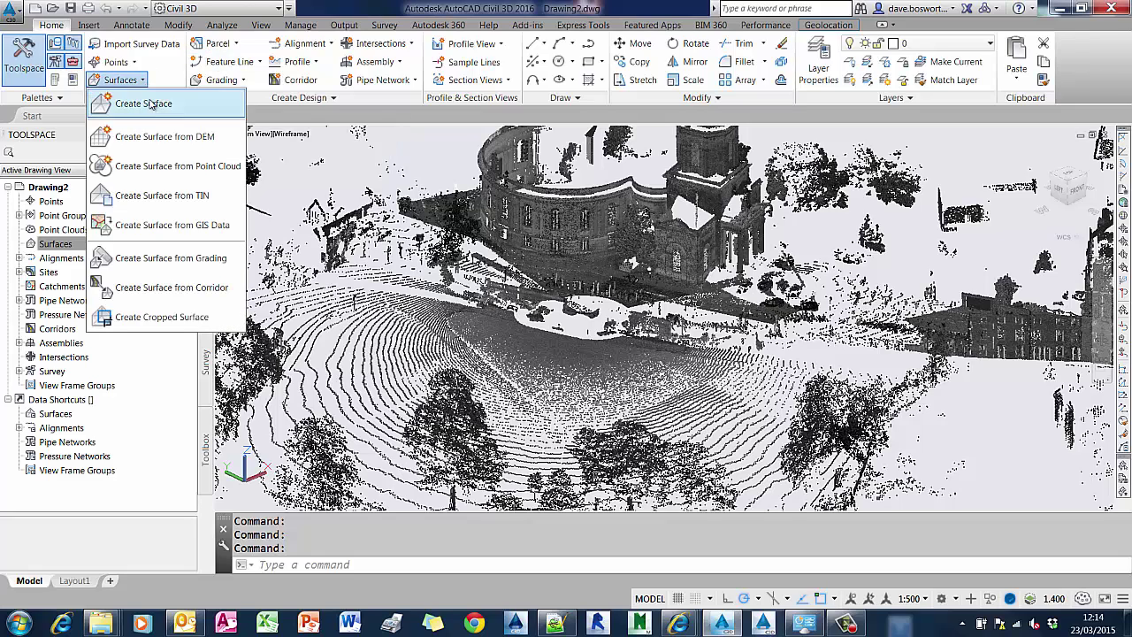
pyautogui.click(168, 166)
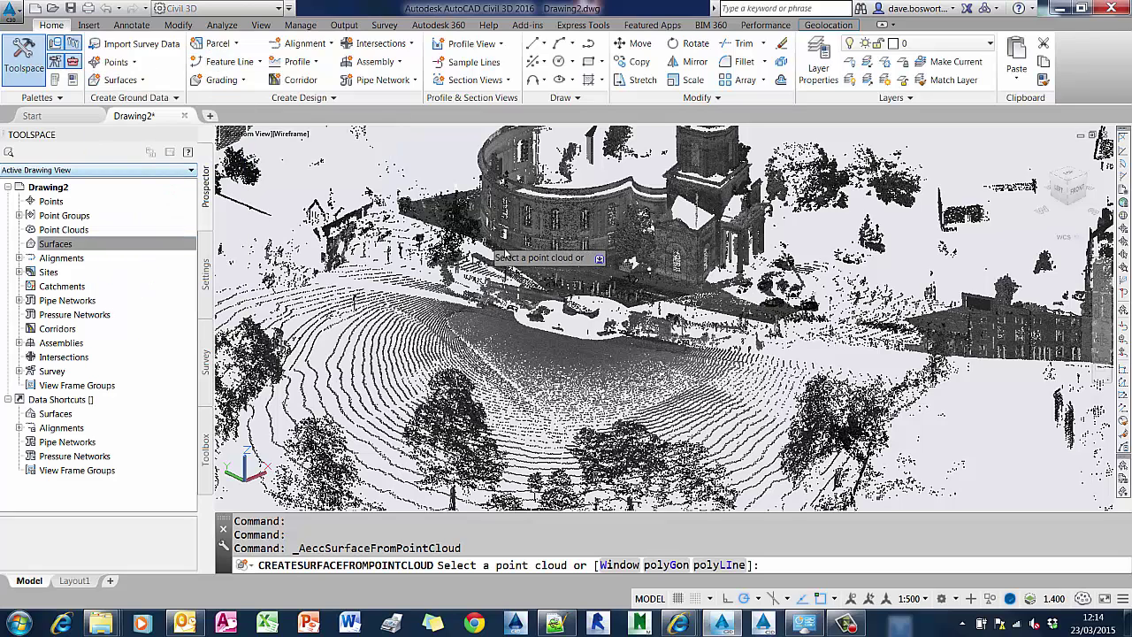
pyautogui.scroll(-3, 603, 335)
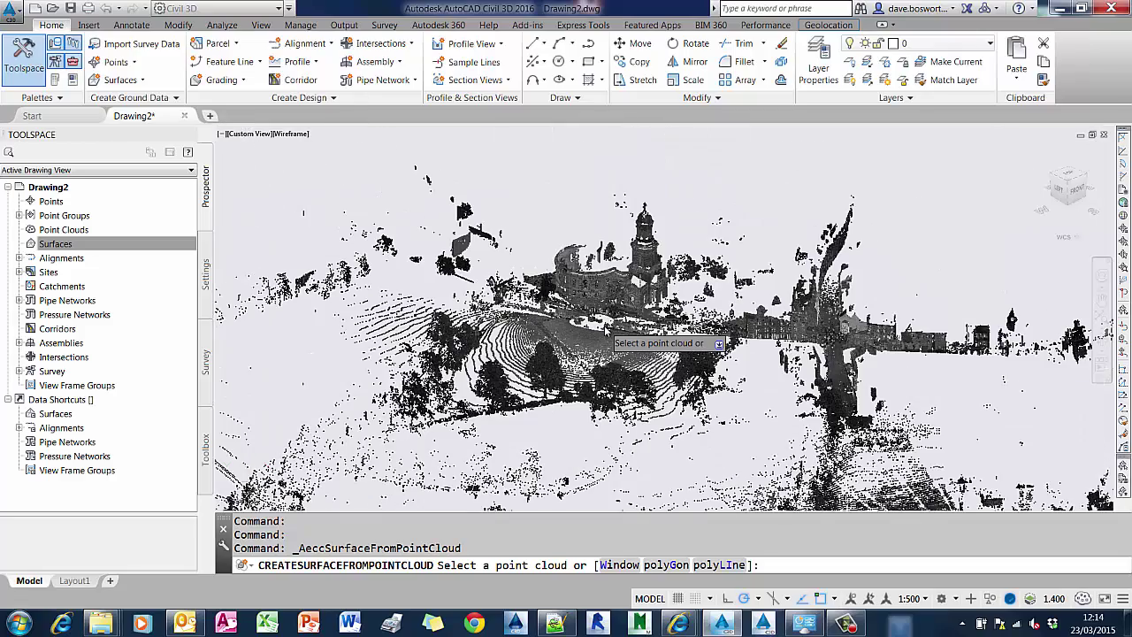
pyautogui.keyDown('shift'); pyautogui.moveTo(601, 364); pyautogui.dragTo(569, 513, button='middle'); pyautogui.keyUp('shift')
pyautogui.click(665, 565)
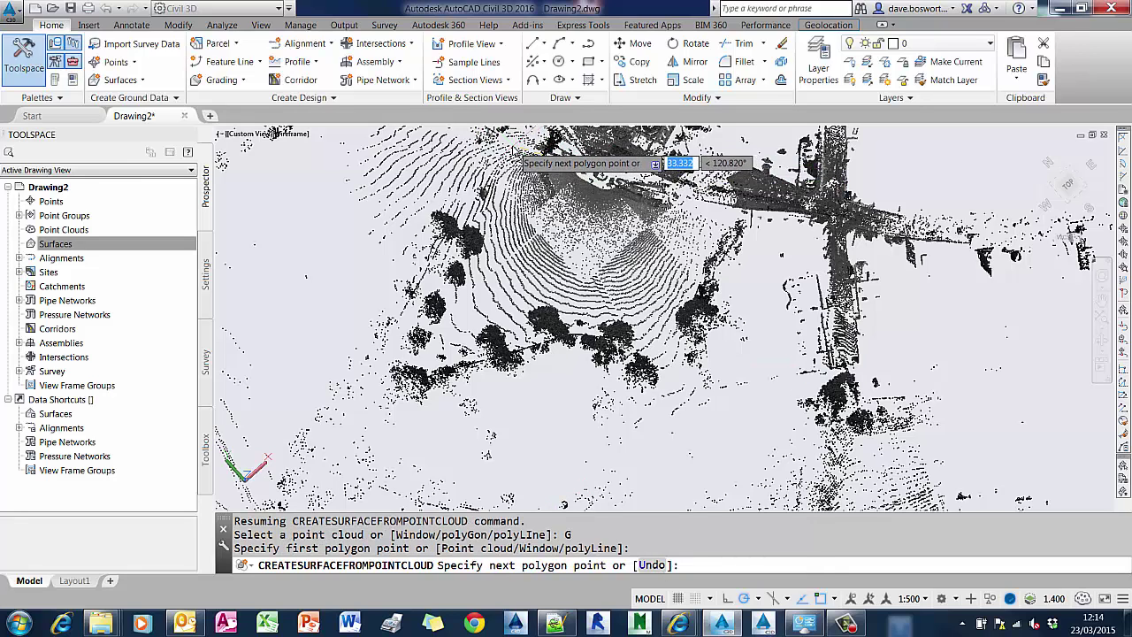
# Step: Outline the open ground in front of the round building with a polygon inside the ring of trees and close it
pyautogui.click(533, 154)
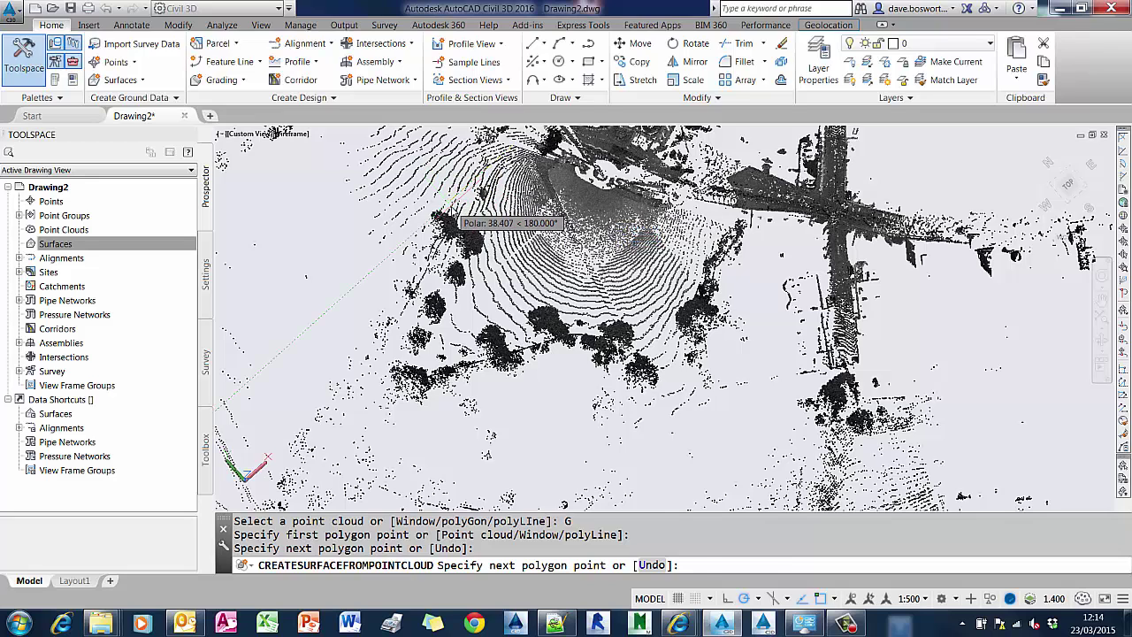
pyautogui.click(484, 223)
pyautogui.click(473, 297)
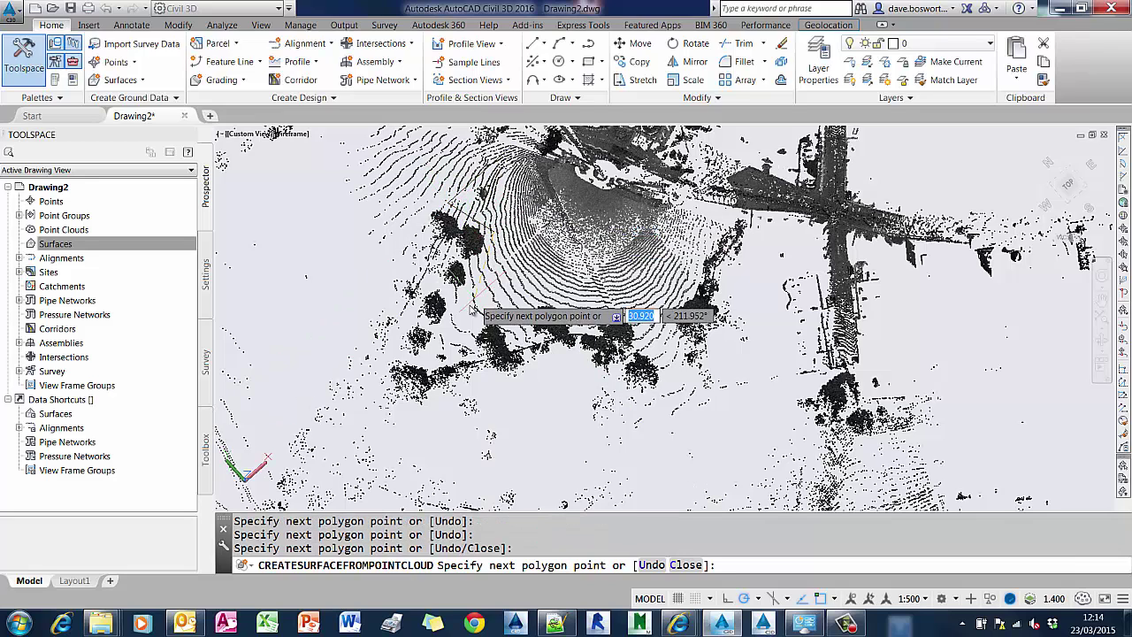
pyautogui.click(418, 359)
pyautogui.click(508, 309)
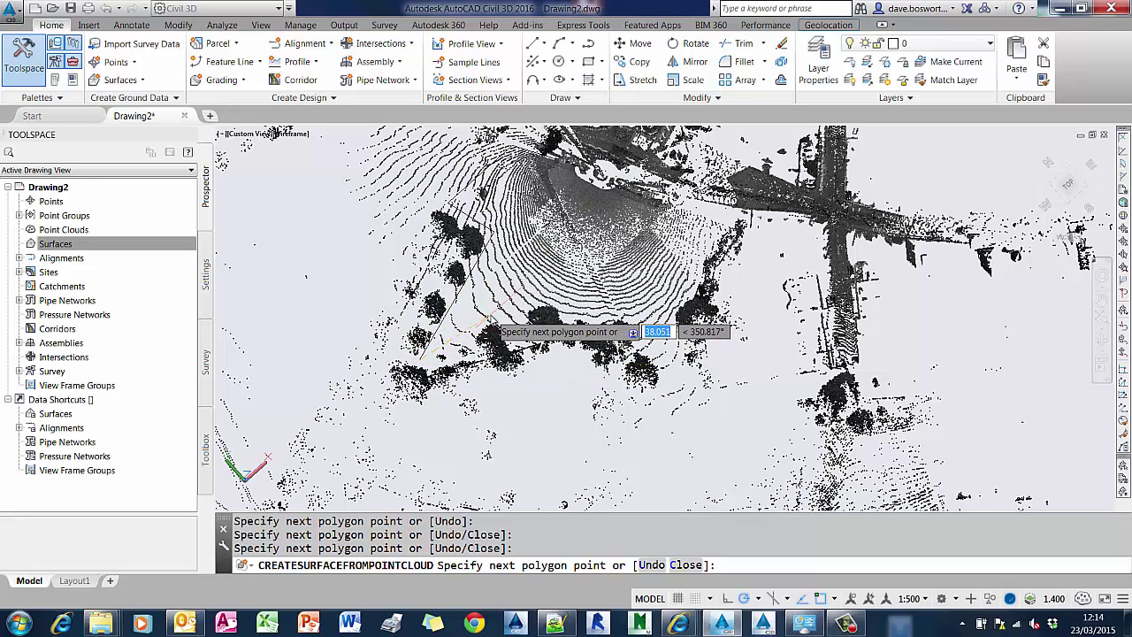
pyautogui.click(589, 300)
pyautogui.click(646, 309)
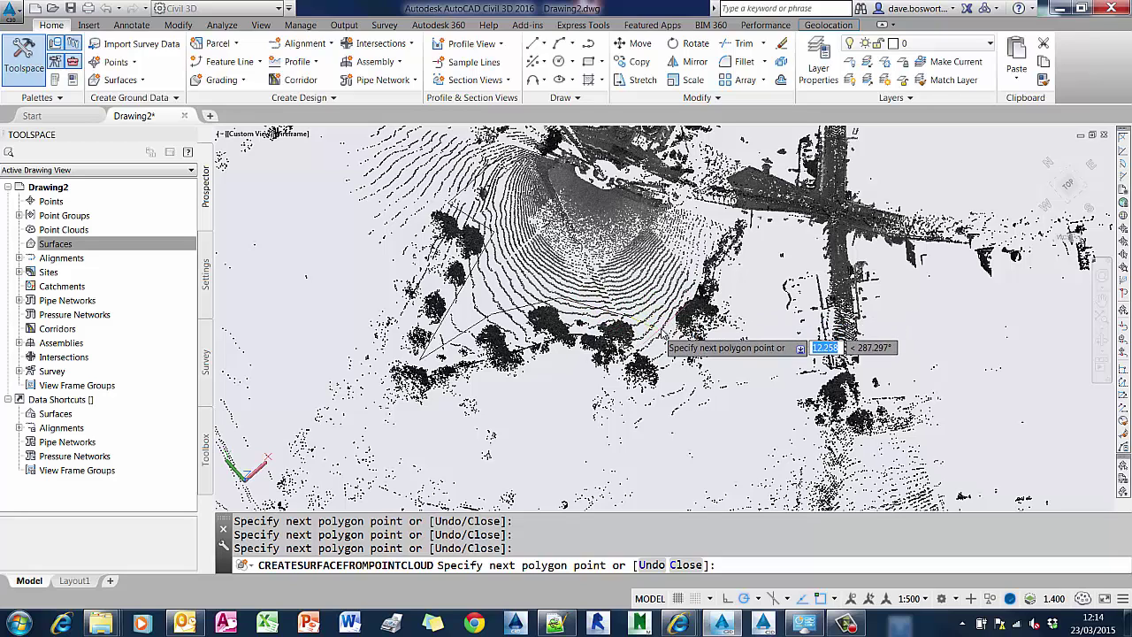
pyautogui.click(720, 240)
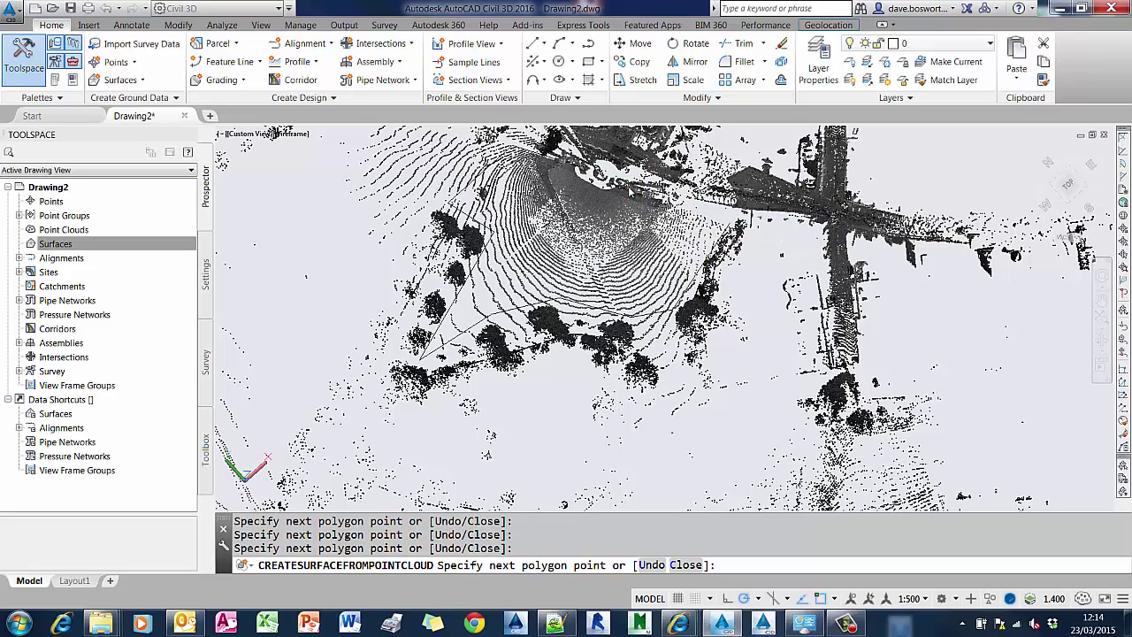
pyautogui.write('c')
pyautogui.write('c')
pyautogui.press('Return')
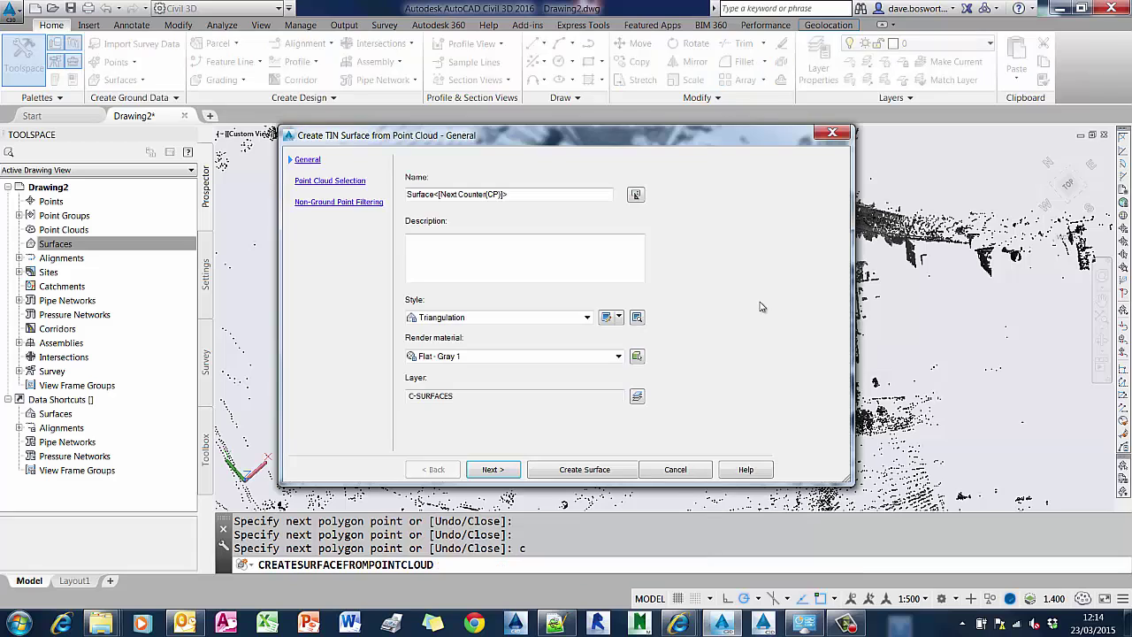
# Step: Set the new TIN surface's render material to ByBlock and name the surface EG
pyautogui.click(468, 355)
pyautogui.press('Down')
pyautogui.press('Down')
pyautogui.press('Down')
pyautogui.press('Down')
pyautogui.press('Down')
pyautogui.press('Down')
pyautogui.press('Down')
pyautogui.press('Down')
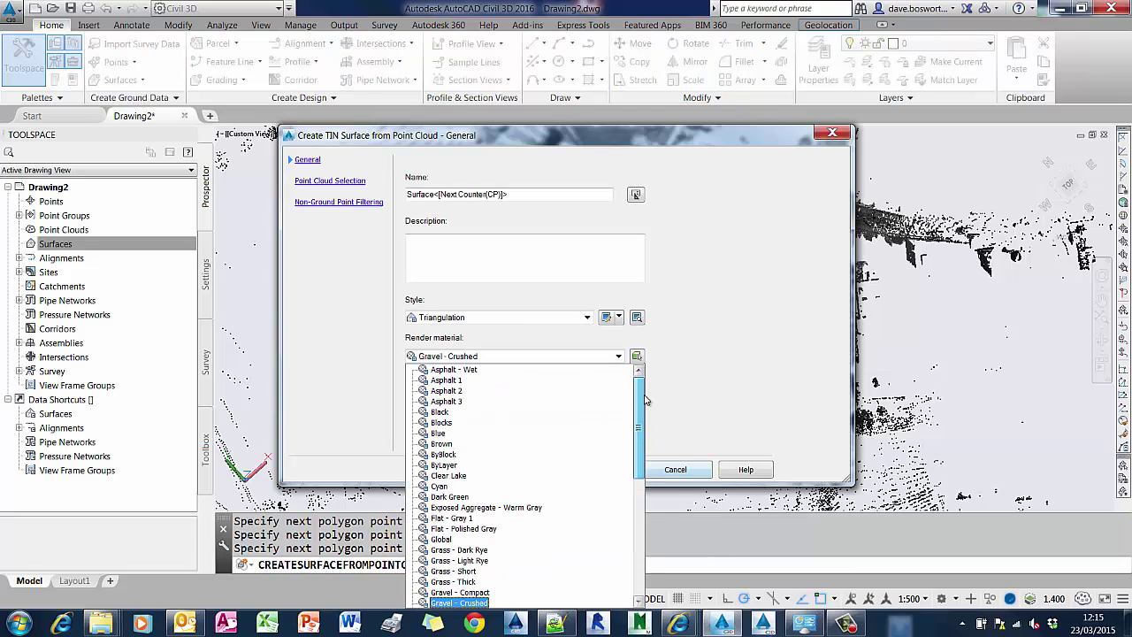
pyautogui.click(450, 454)
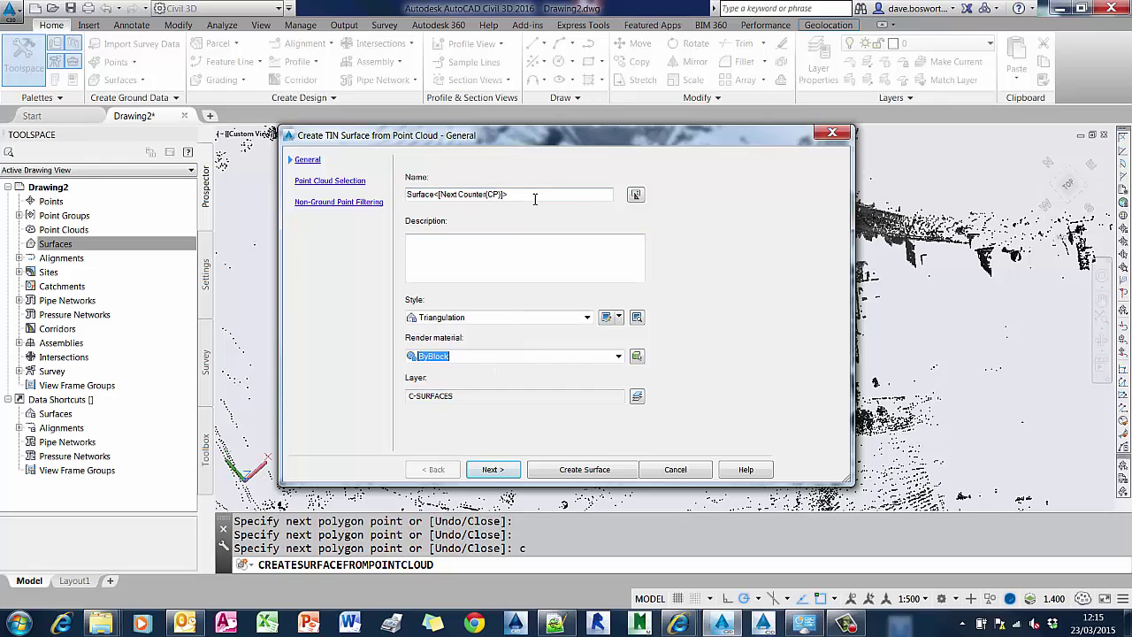
pyautogui.moveTo(534, 194); pyautogui.dragTo(248, 199)
pyautogui.write('EG')
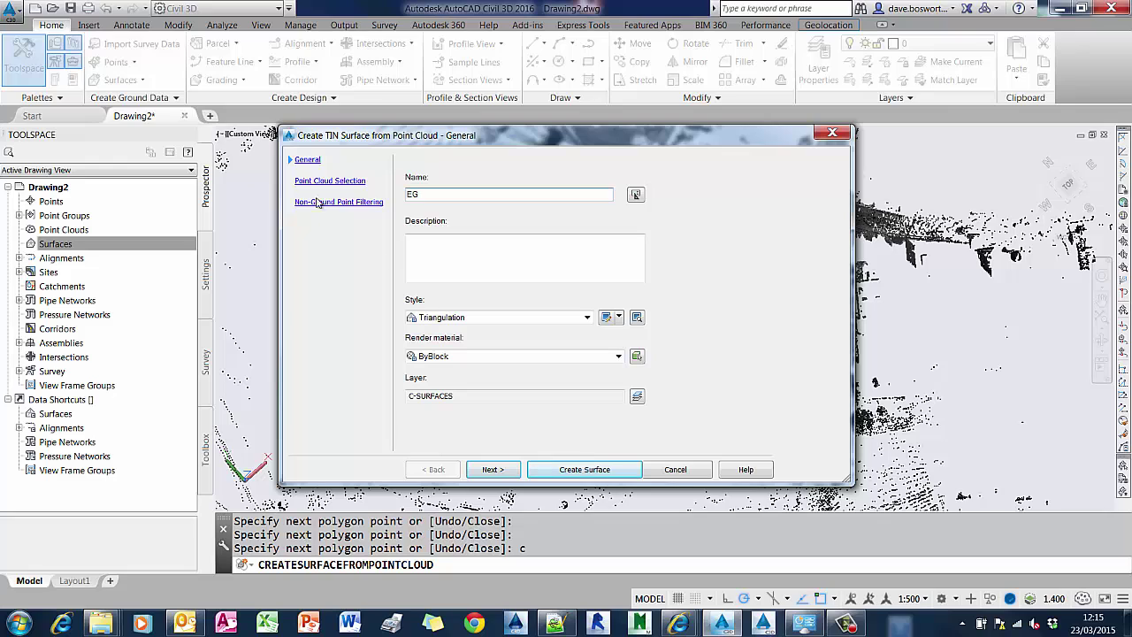
# Step: Accept the polygon area selection, choose Kriging interpolation as the non-ground point filter and create the surface
pyautogui.click(492, 470)
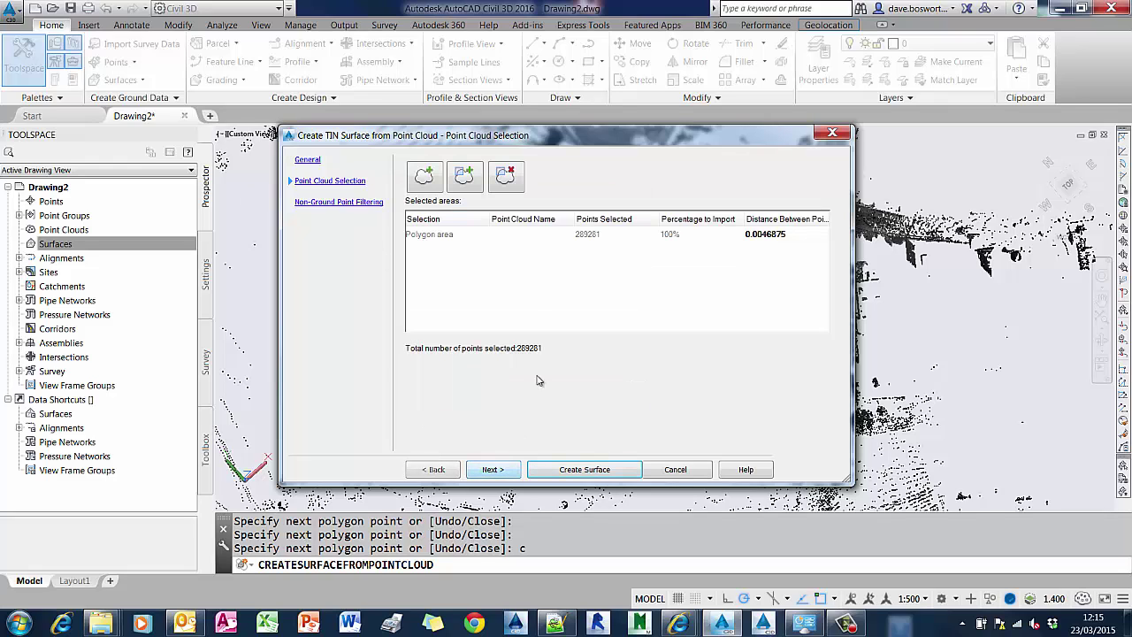
pyautogui.click(451, 235)
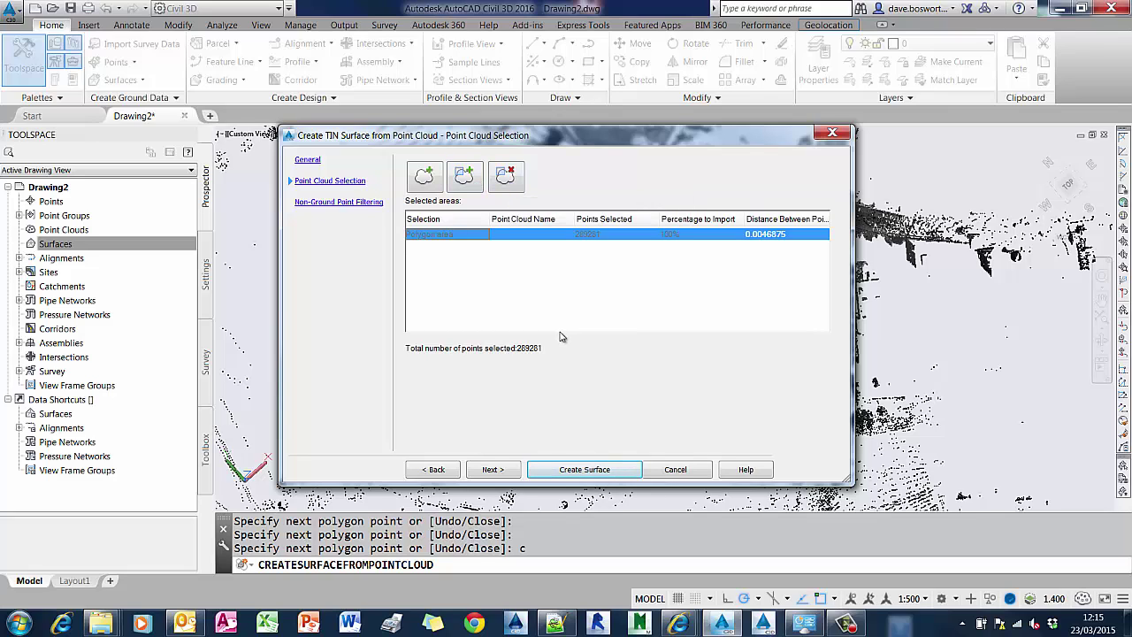
pyautogui.click(495, 470)
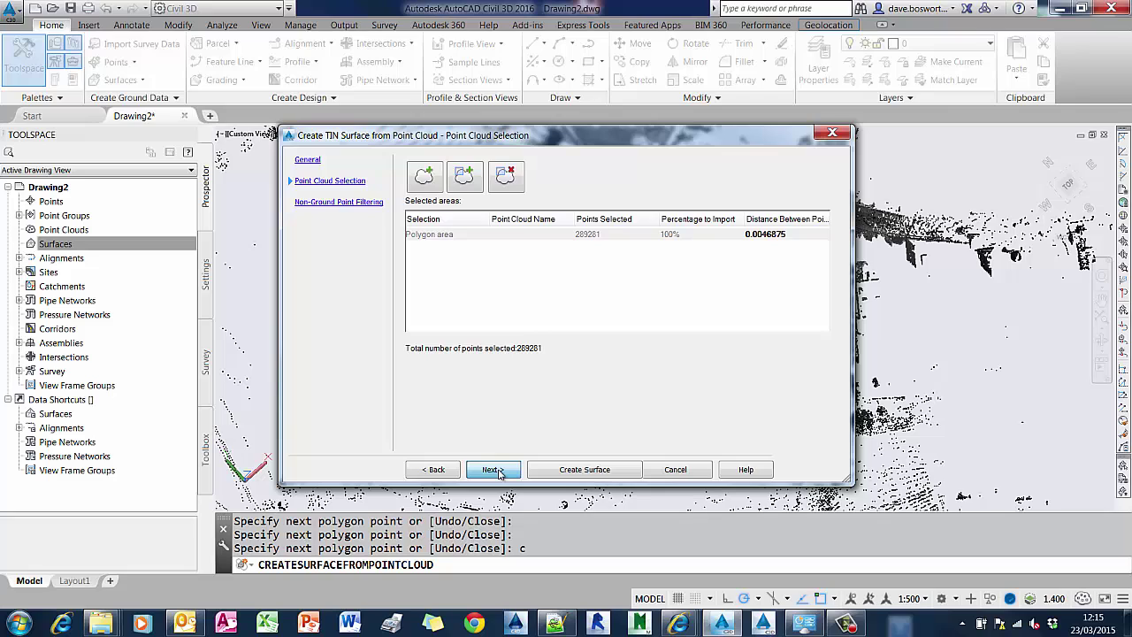
pyautogui.click(411, 192)
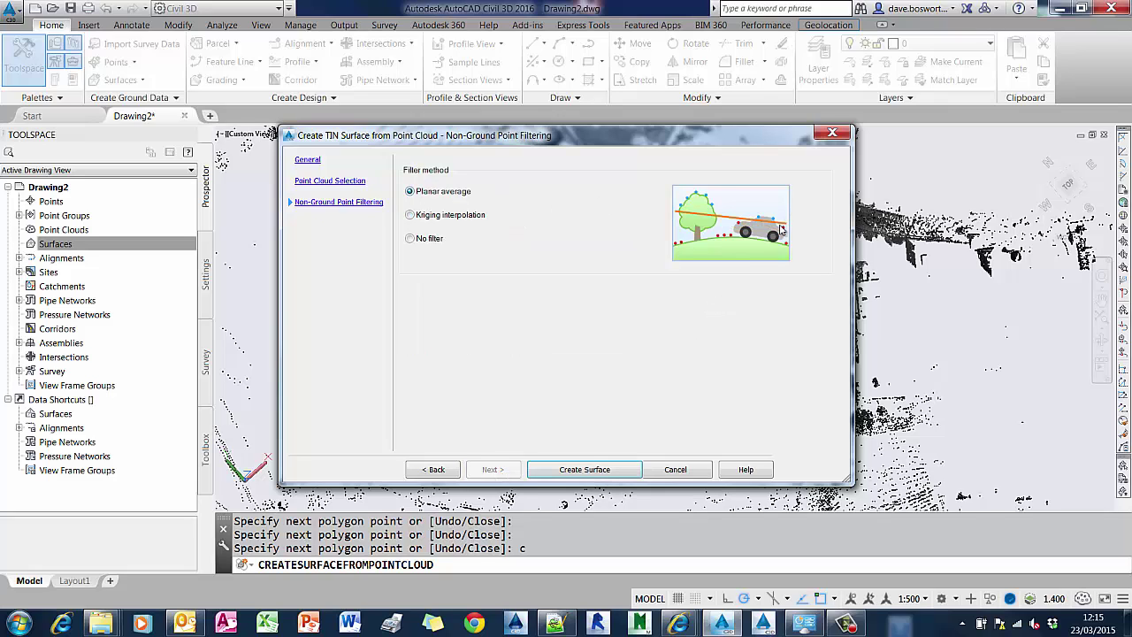
pyautogui.click(410, 215)
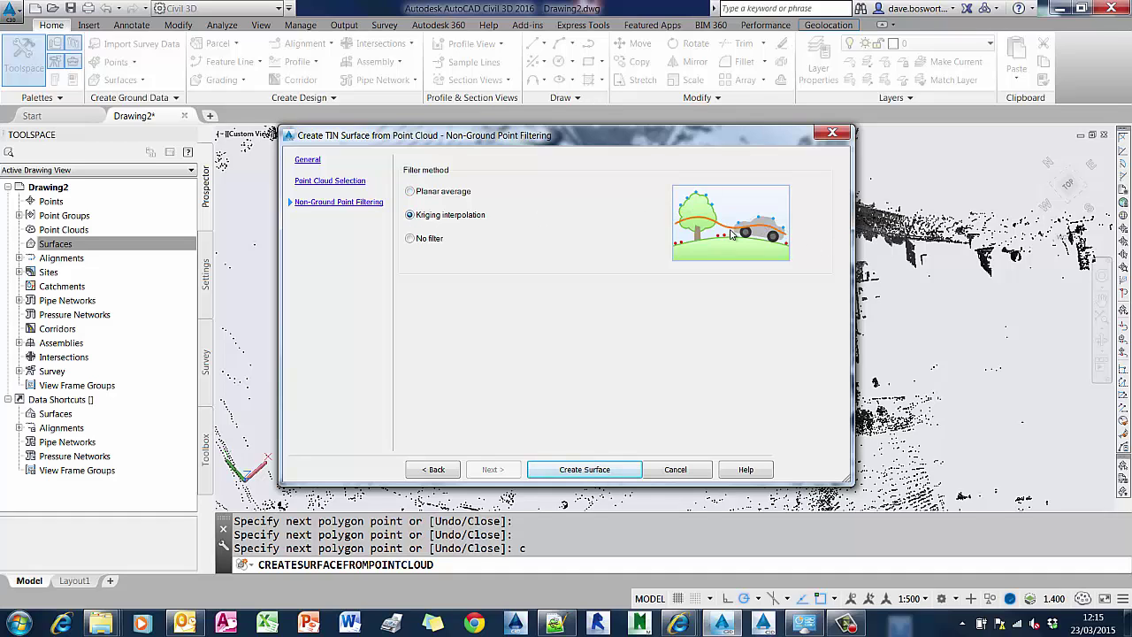
pyautogui.click(410, 239)
pyautogui.click(410, 215)
pyautogui.click(583, 469)
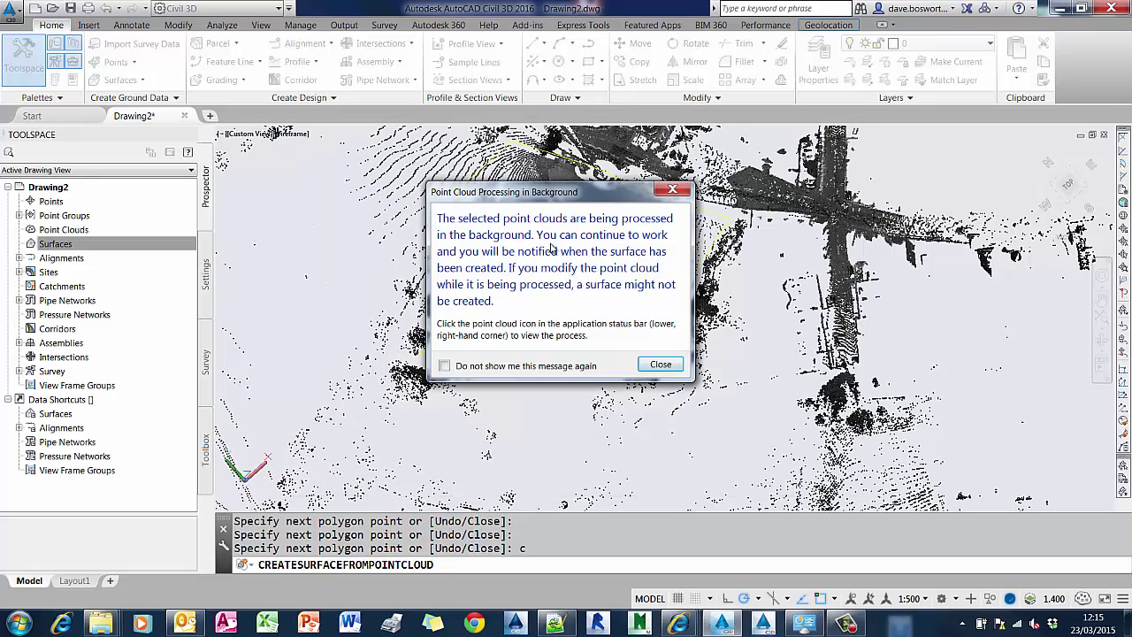
pyautogui.click(659, 365)
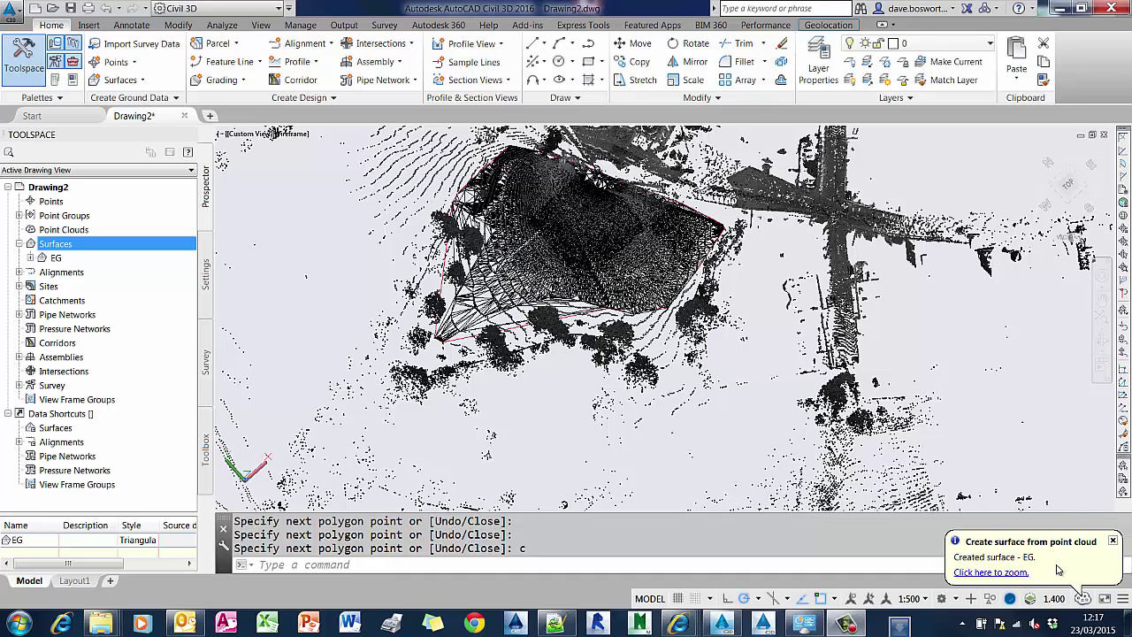
# Step: Zoom to the EG surface, open it in the Object Viewer and orbit around the shaded model to examine its ground and spikes
pyautogui.click(1013, 575)
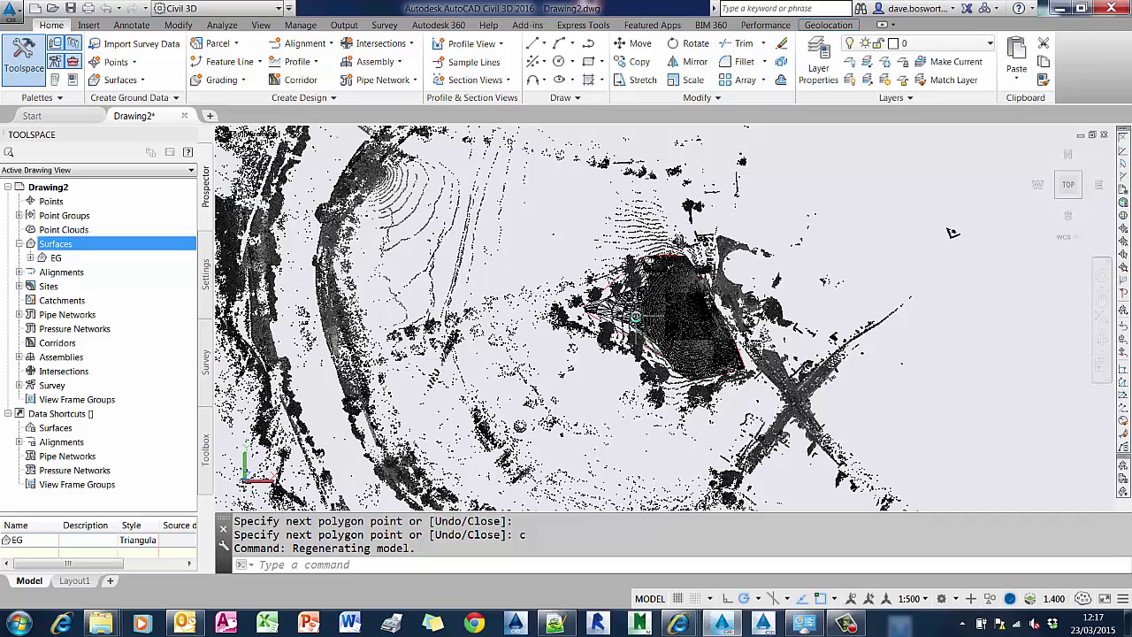
pyautogui.scroll(3, 636, 317)
pyautogui.scroll(2, 631, 313)
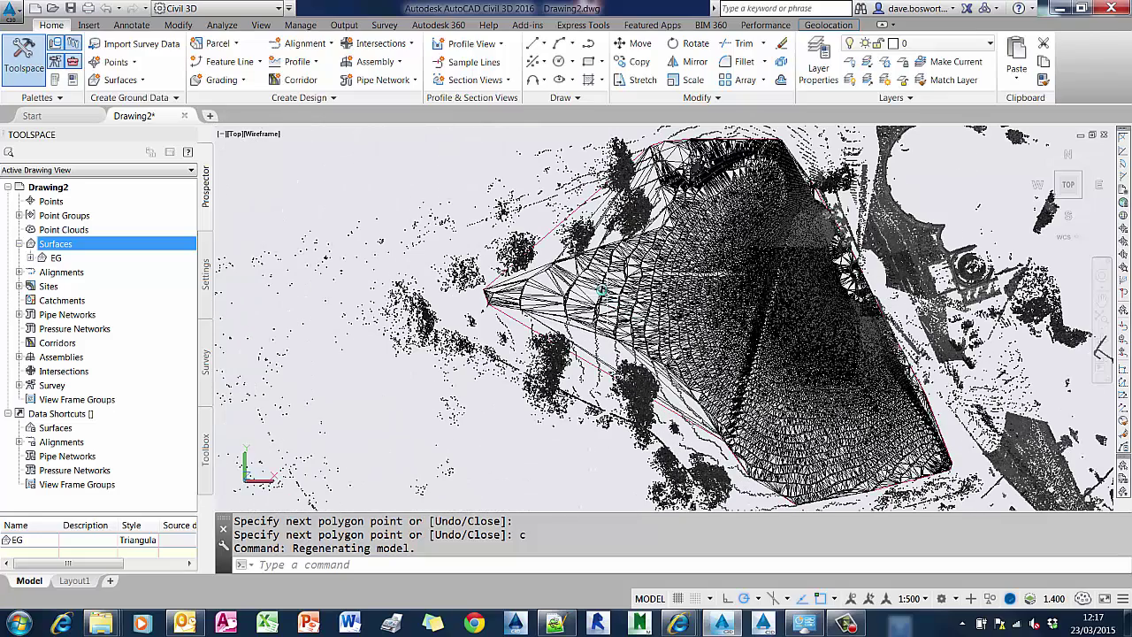
pyautogui.click(595, 287)
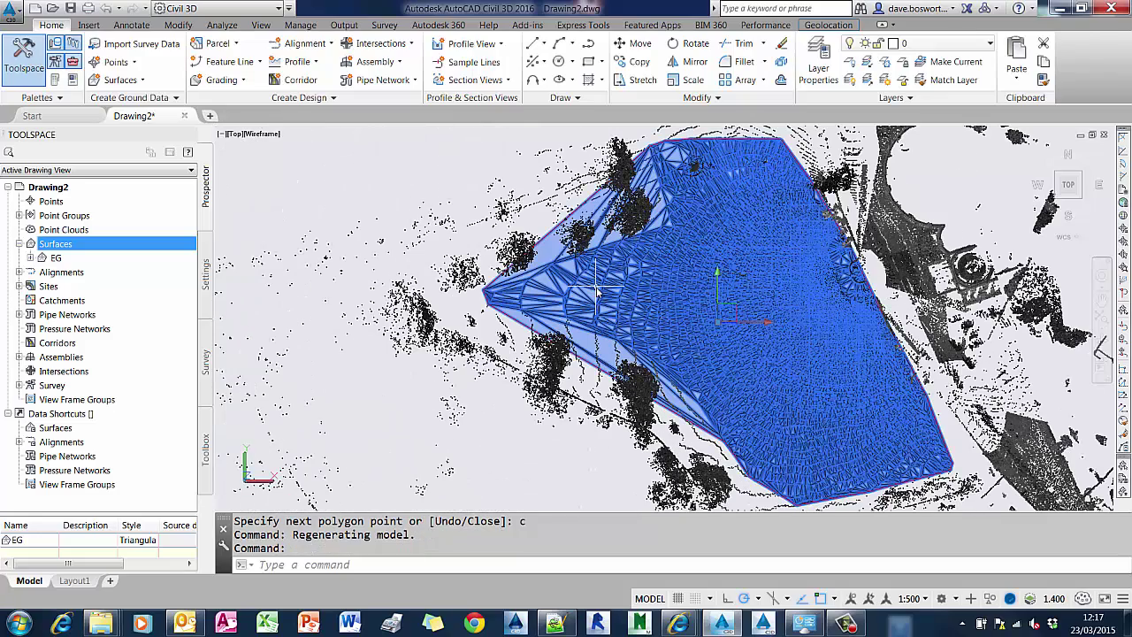
pyautogui.rightClick(595, 287)
pyautogui.click(683, 500)
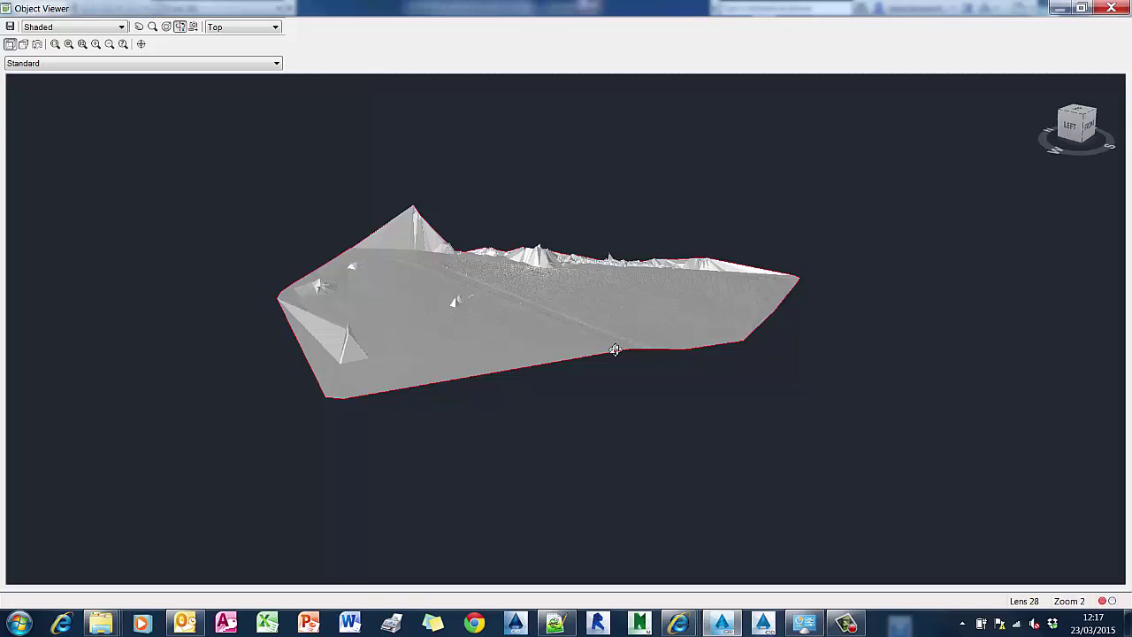
pyautogui.moveTo(614, 350); pyautogui.dragTo(619, 323)
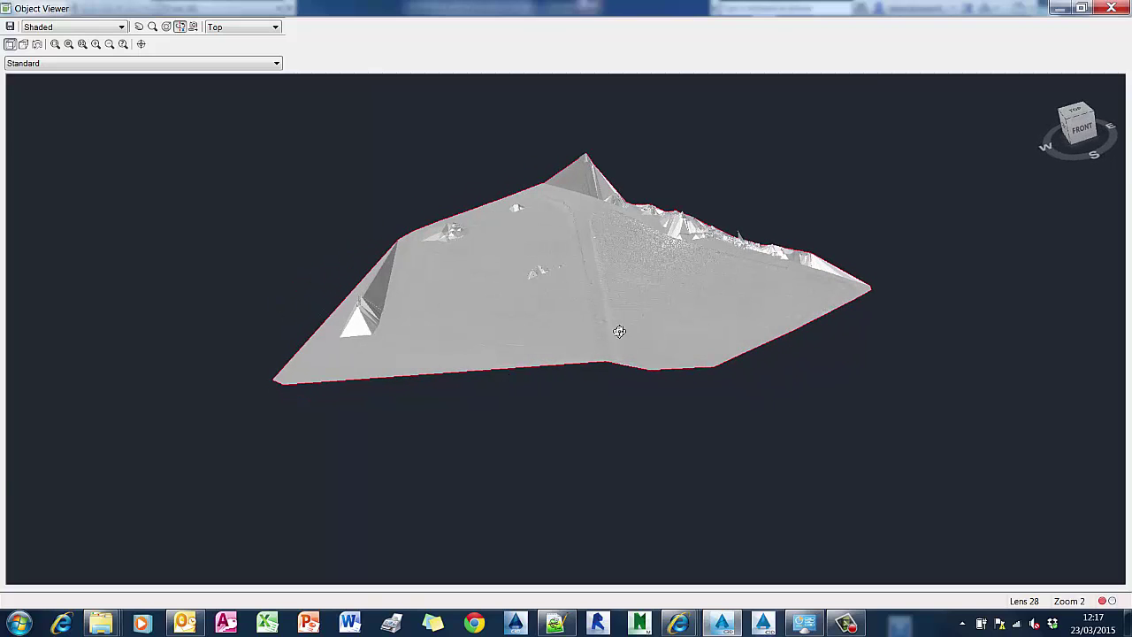
pyautogui.scroll(5, 649, 309)
pyautogui.moveTo(748, 313); pyautogui.dragTo(765, 496)
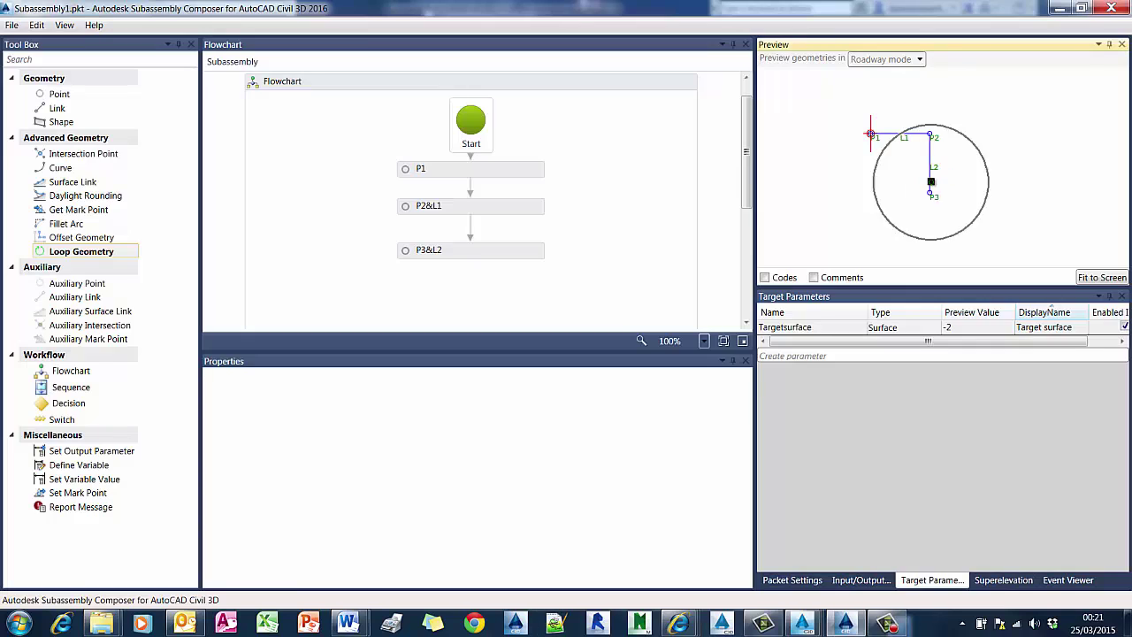
# Step: In Subassembly Composer, add a Loop Geometry element directly after P3&L2 in the flowchart
pyautogui.click(447, 169)
pyautogui.click(441, 205)
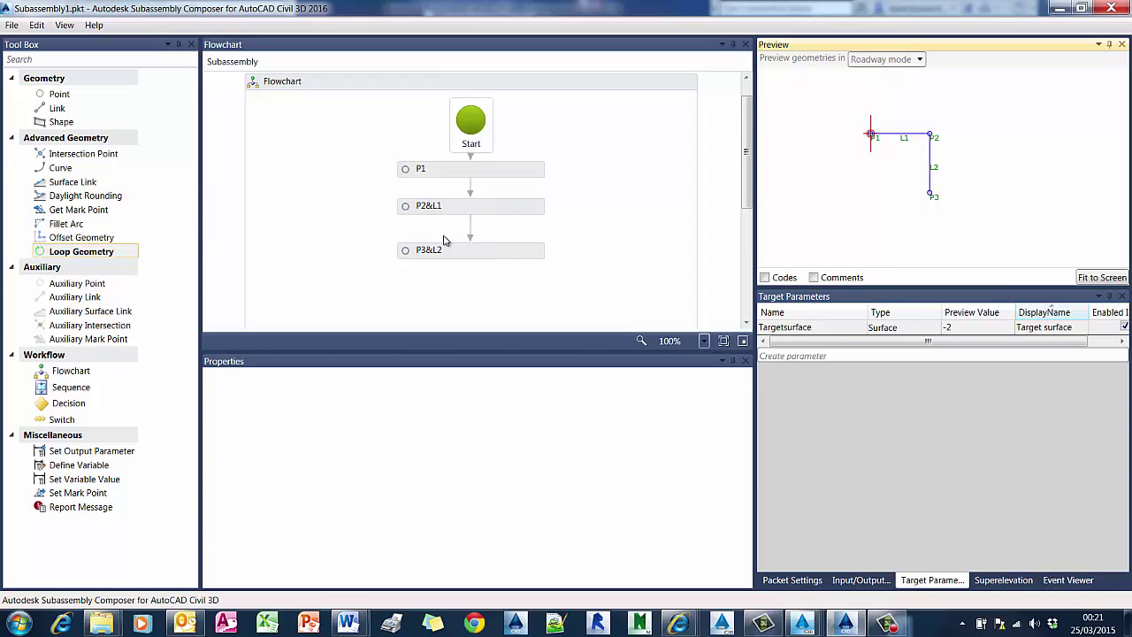
pyautogui.click(459, 281)
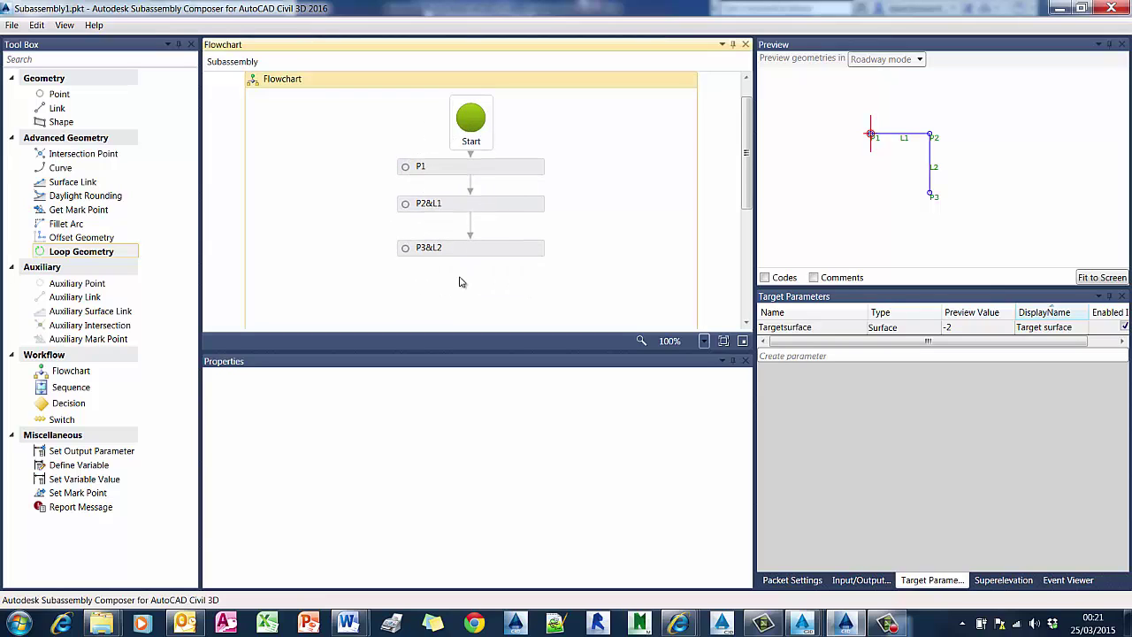
pyautogui.click(92, 256)
pyautogui.moveTo(92, 256); pyautogui.dragTo(475, 176)
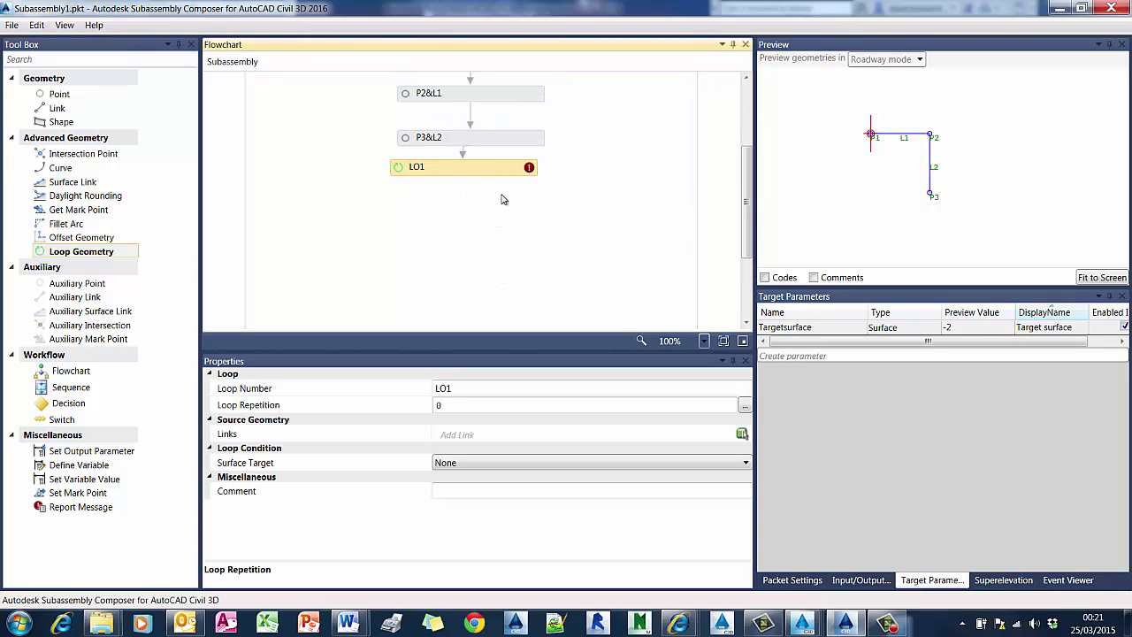
# Step: Set loop LO1 to 3 repetitions and add links L2 and L1 as its source geometry
pyautogui.click(447, 405)
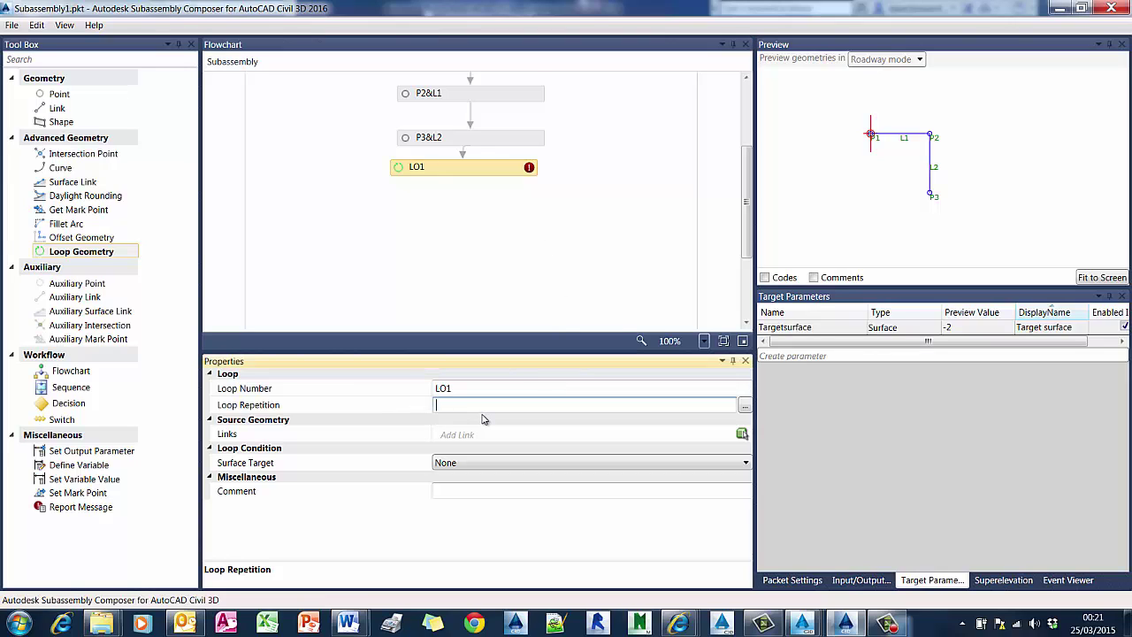
pyautogui.click(456, 434)
pyautogui.write('L2')
pyautogui.press('Return')
pyautogui.click(477, 434)
pyautogui.write('L1')
pyautogui.press('Return')
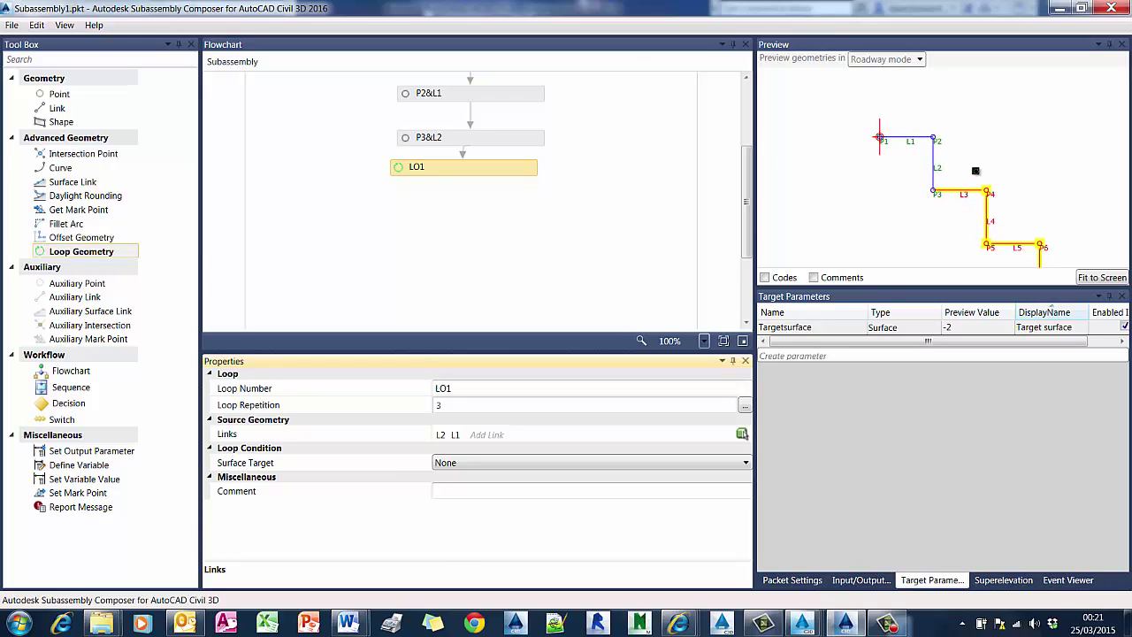
# Step: Choose a surface target as the loop condition for LO1
pyautogui.moveTo(1035, 215); pyautogui.dragTo(996, 154)
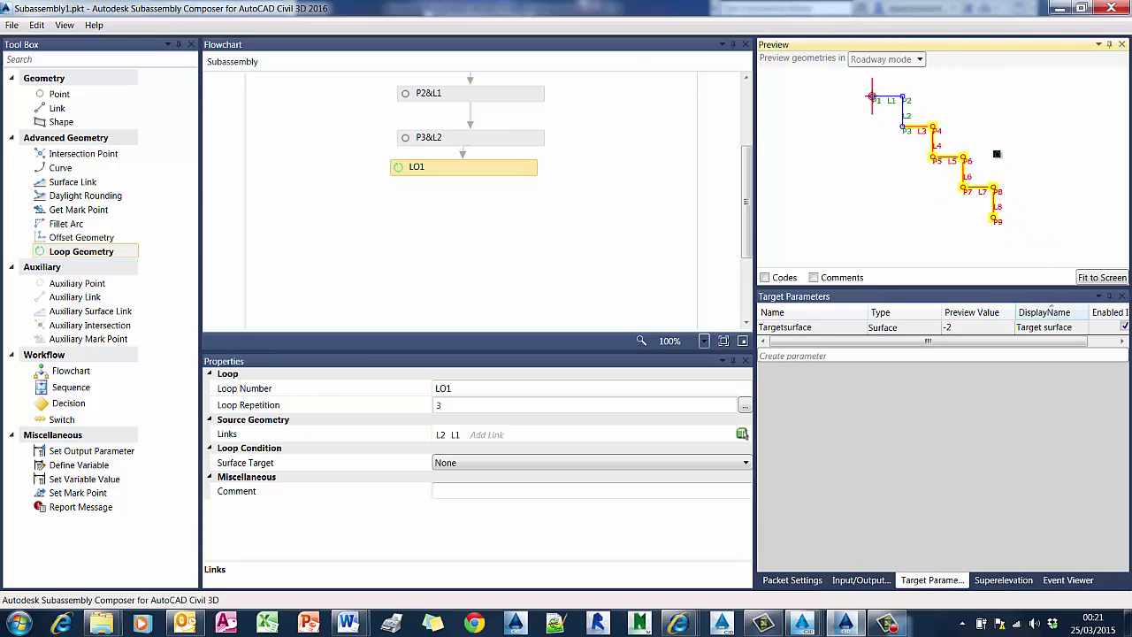
pyautogui.click(486, 466)
pyautogui.click(485, 490)
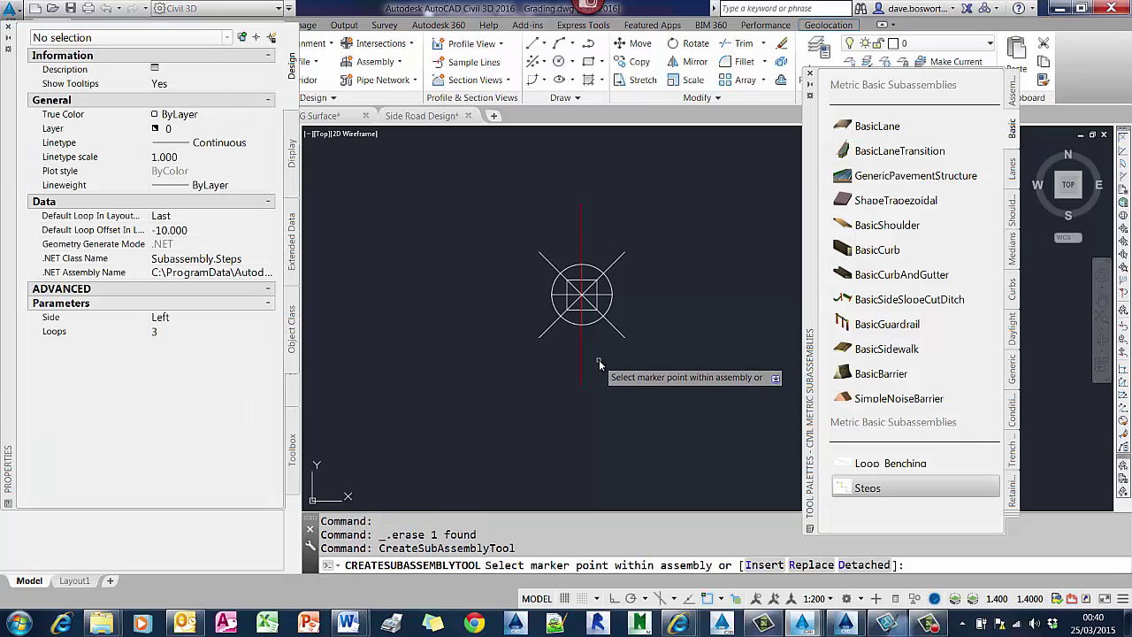
# Step: In the Civil 3D Grading drawing, set the Steps subassembly's Loops parameter to 50 and attach it to the assembly marker on the Left side
pyautogui.click(172, 335)
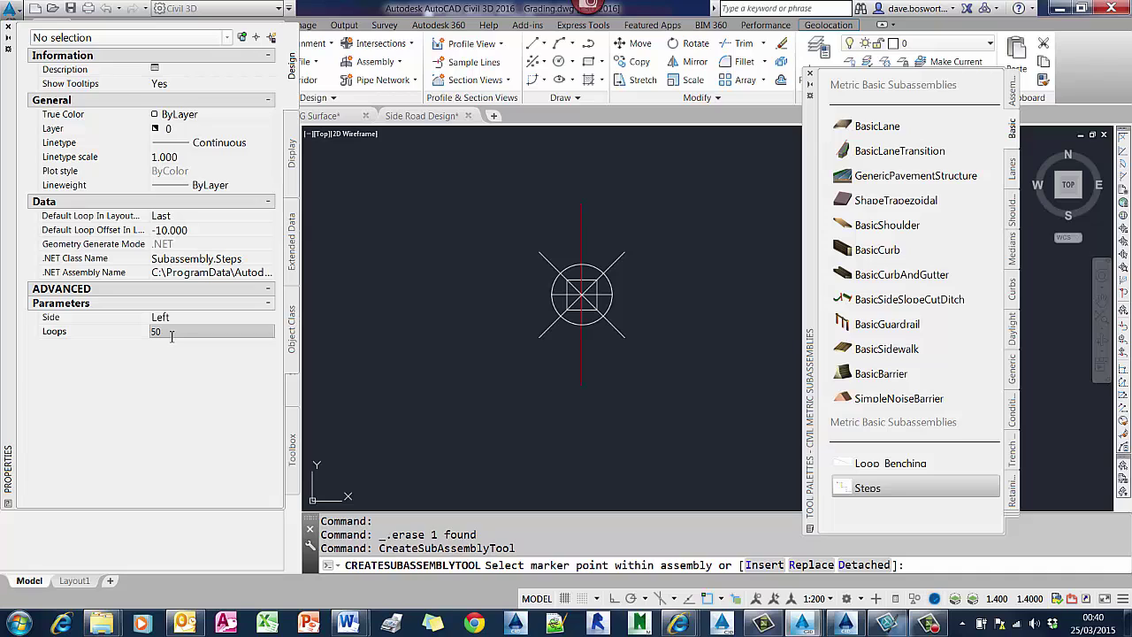
pyautogui.press('Return')
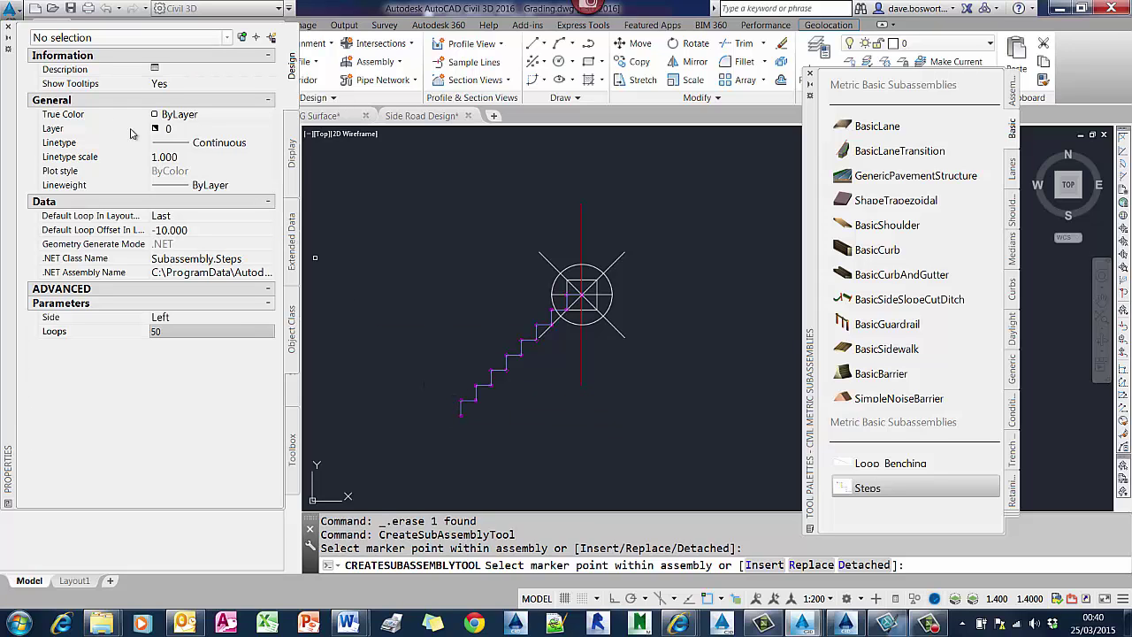
pyautogui.click(10, 29)
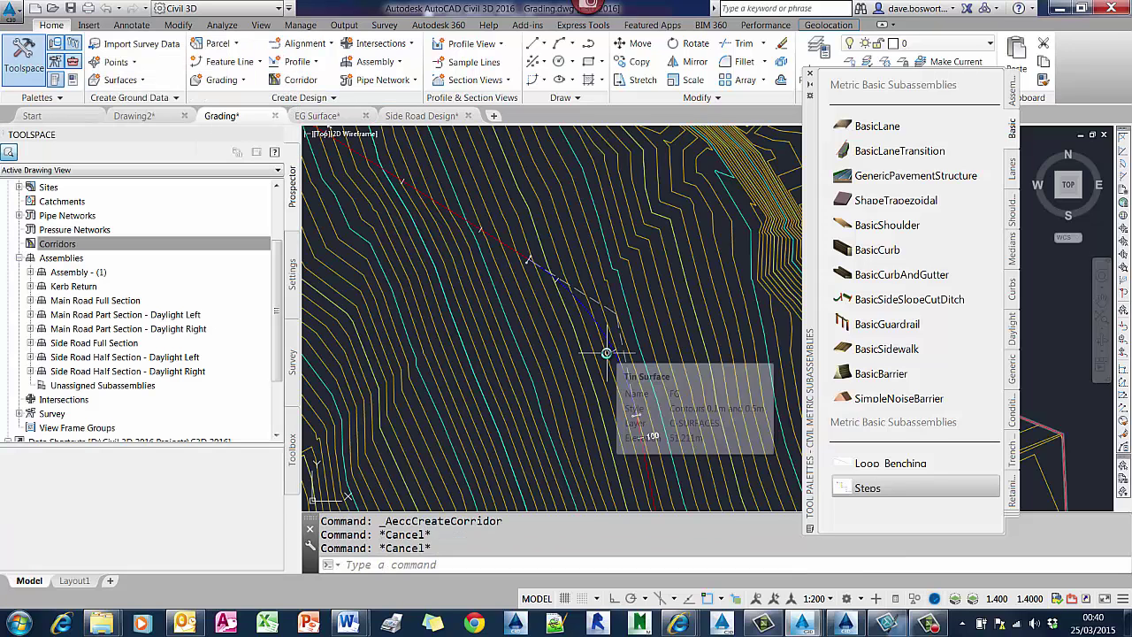
# Step: Erase the selected object near Alignment - (3) and review the alignment in plan and the design and existing ground profiles in its long section
pyautogui.press('Delete')
pyautogui.scroll(-5, 606, 353)
pyautogui.scroll(5, 544, 299)
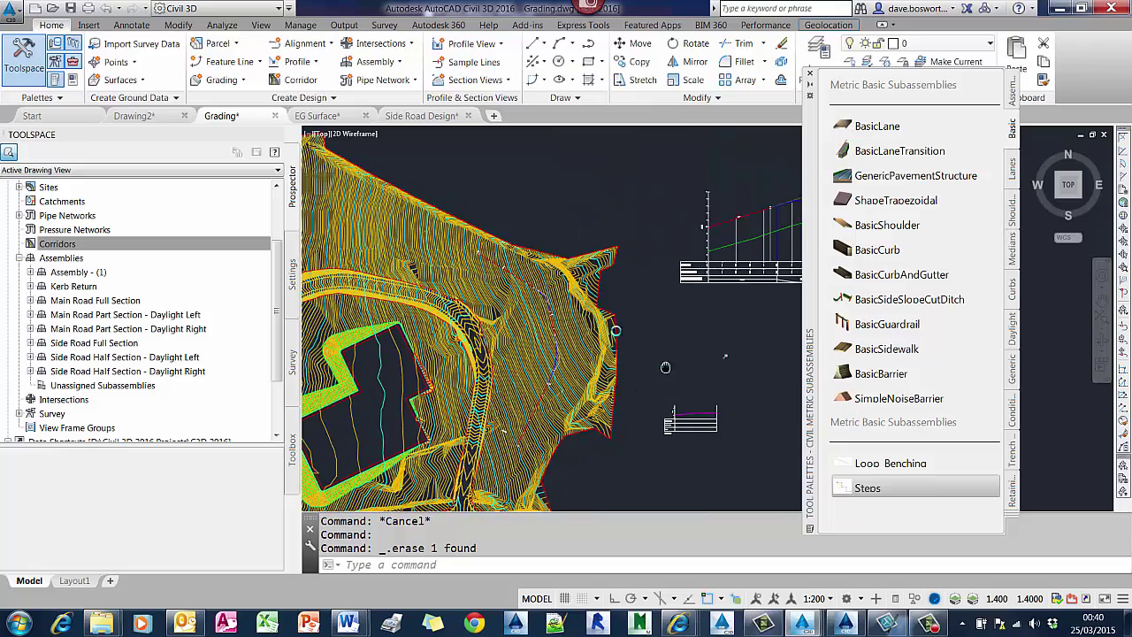
pyautogui.scroll(2, 544, 298)
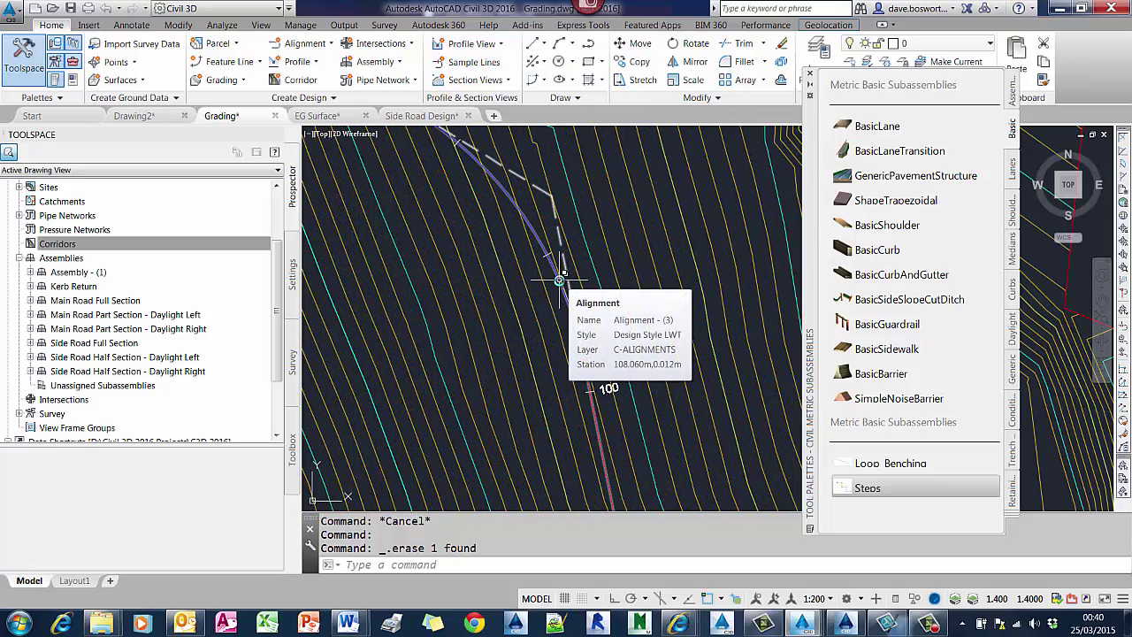
pyautogui.scroll(-3, 559, 280)
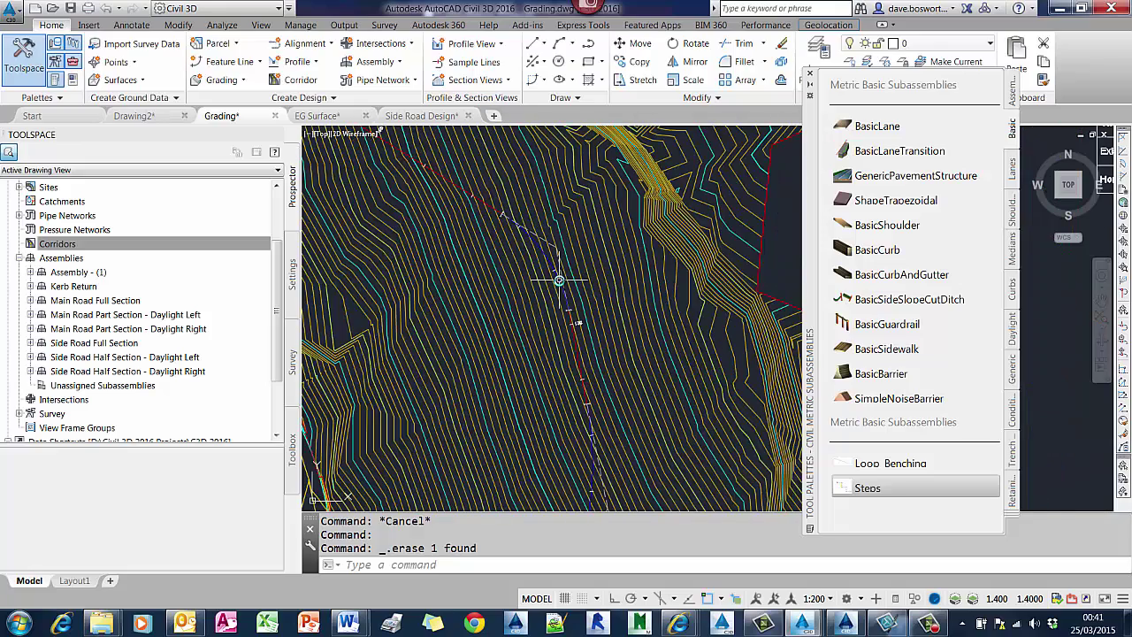
pyautogui.scroll(-3, 559, 281)
pyautogui.scroll(5, 571, 241)
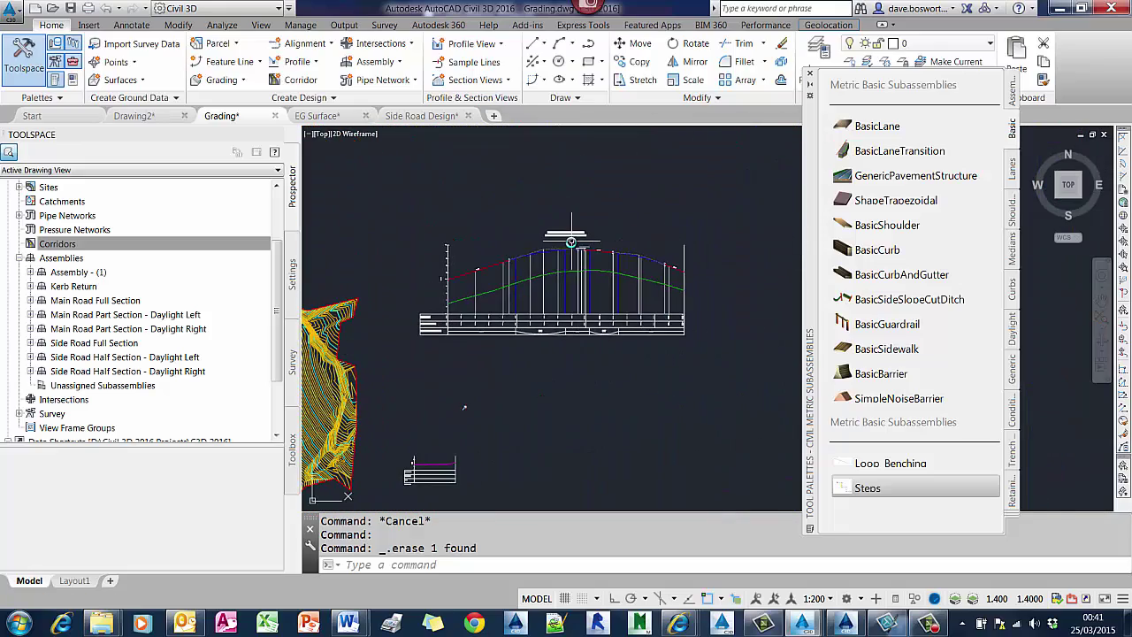
pyautogui.scroll(4, 571, 241)
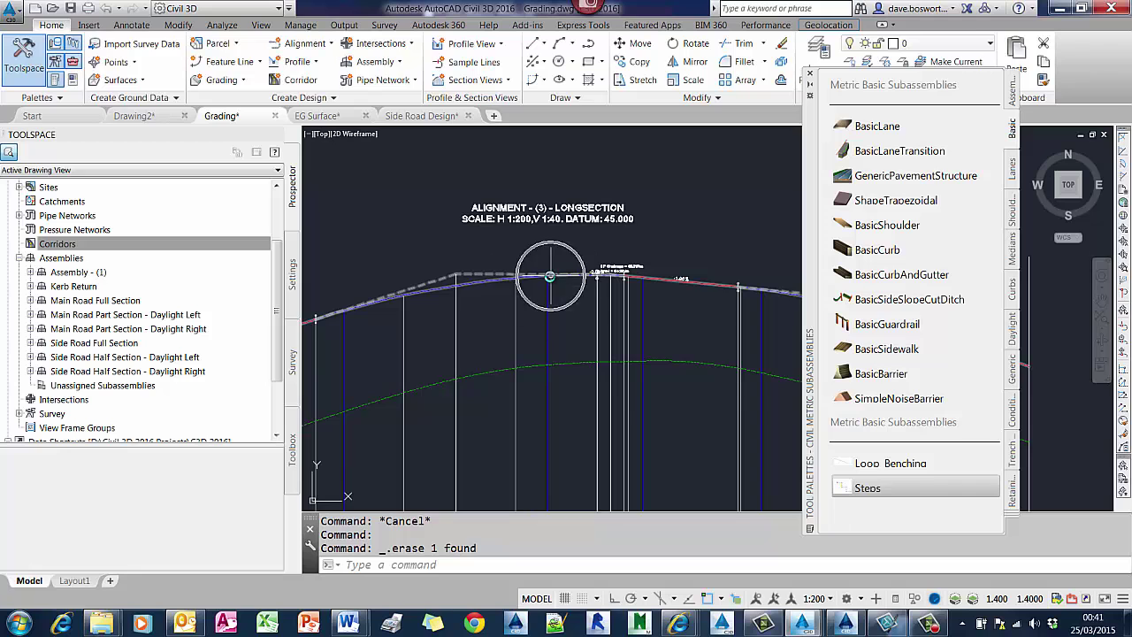
pyautogui.moveTo(575, 364)
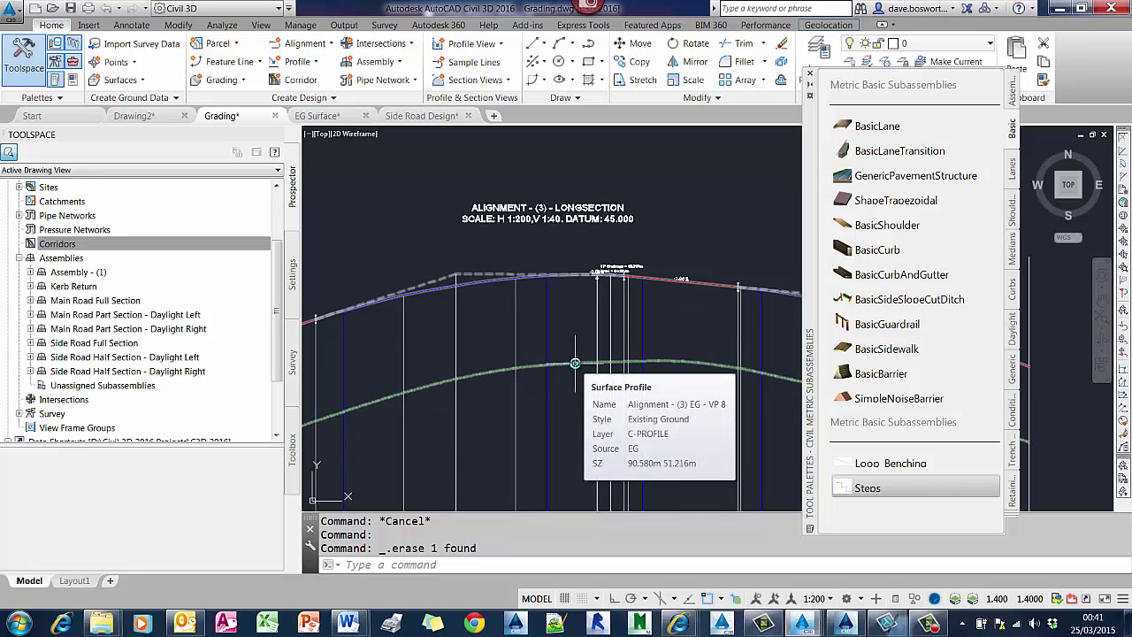
pyautogui.scroll(-6, 574, 363)
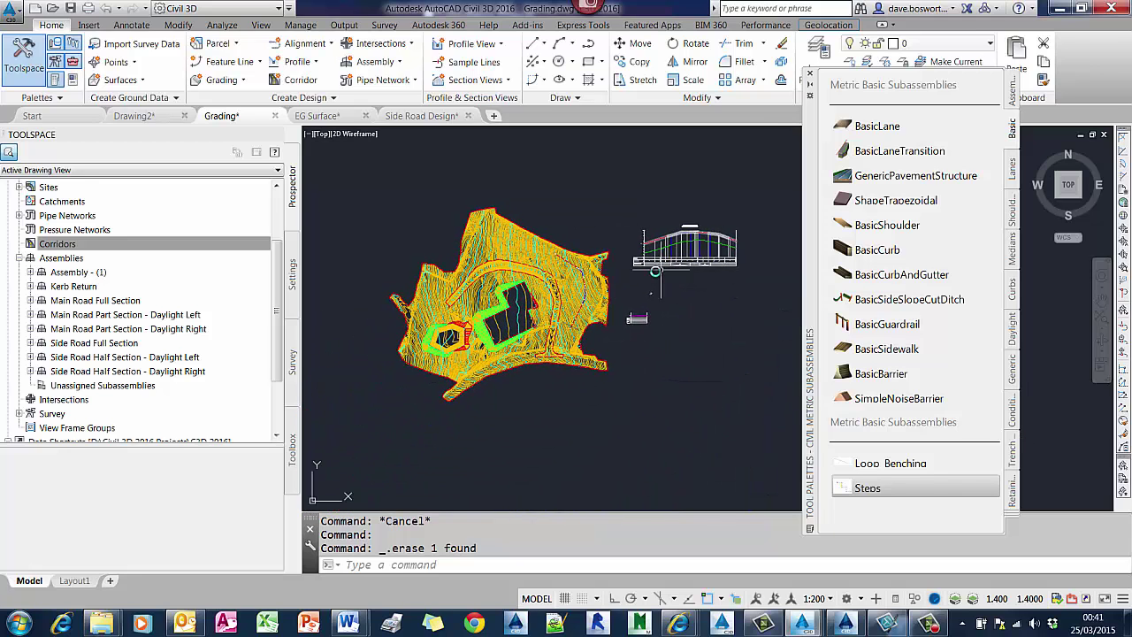
# Step: Create a corridor named Steps on Alignment - (3) with Assembly - (1) and target surface EG, keeping baseline and region parameters enabled
pyautogui.scroll(5, 573, 283)
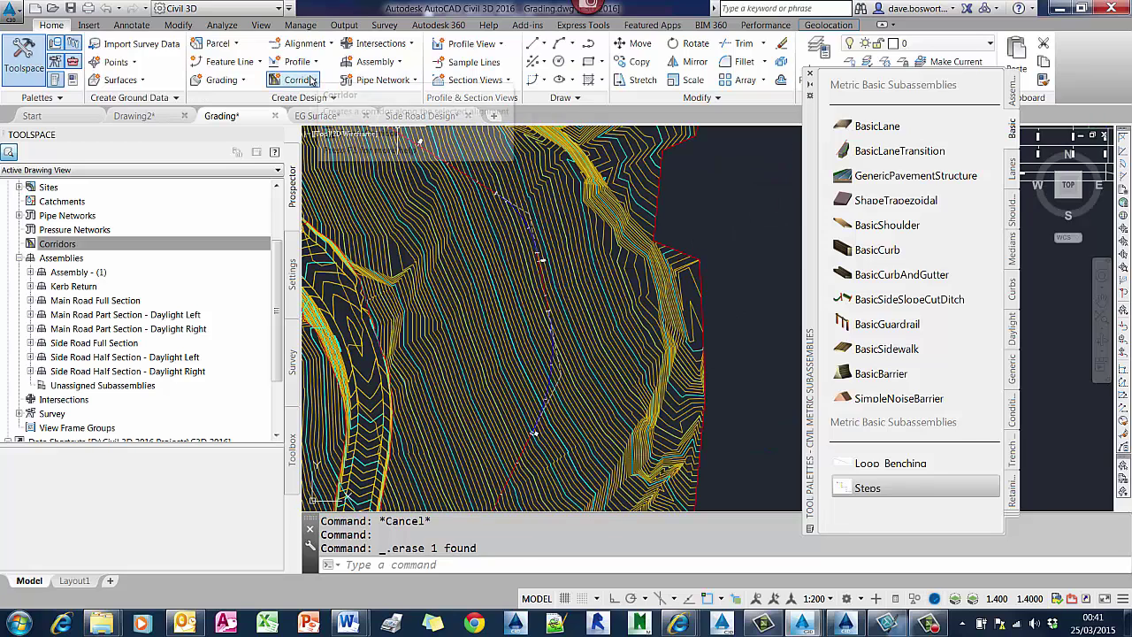
pyautogui.click(299, 79)
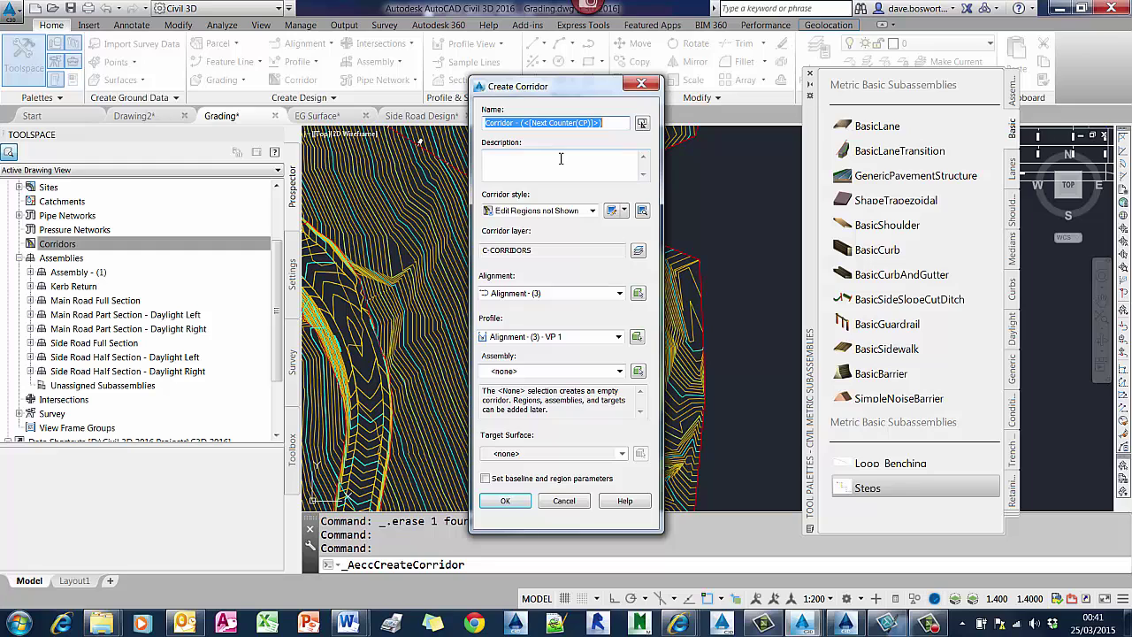
pyautogui.write('Steps')
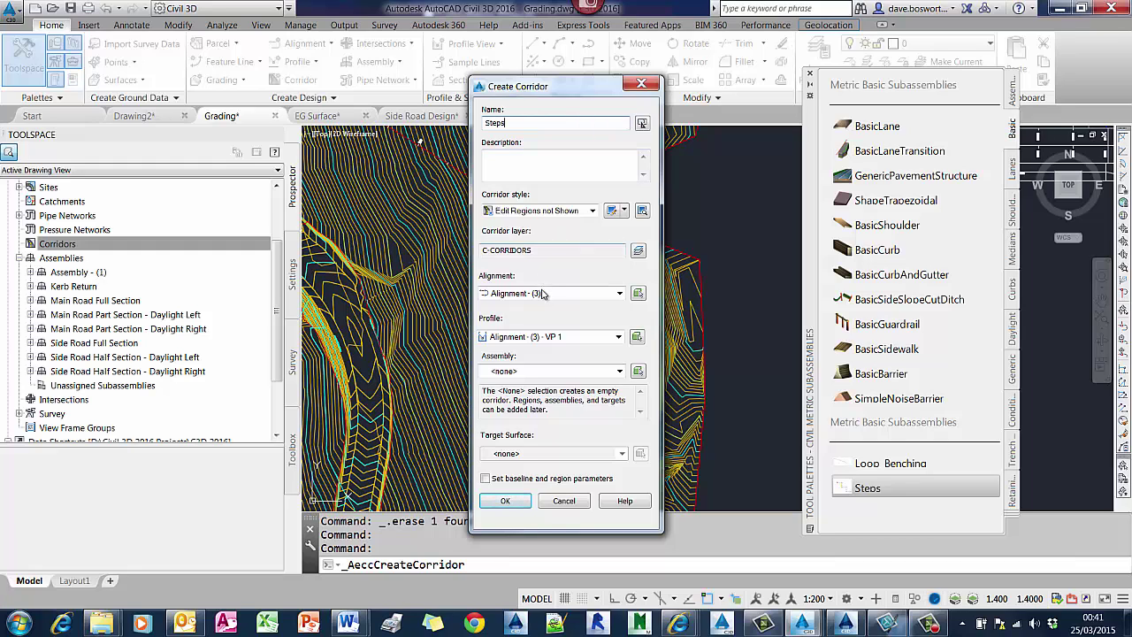
pyautogui.click(524, 372)
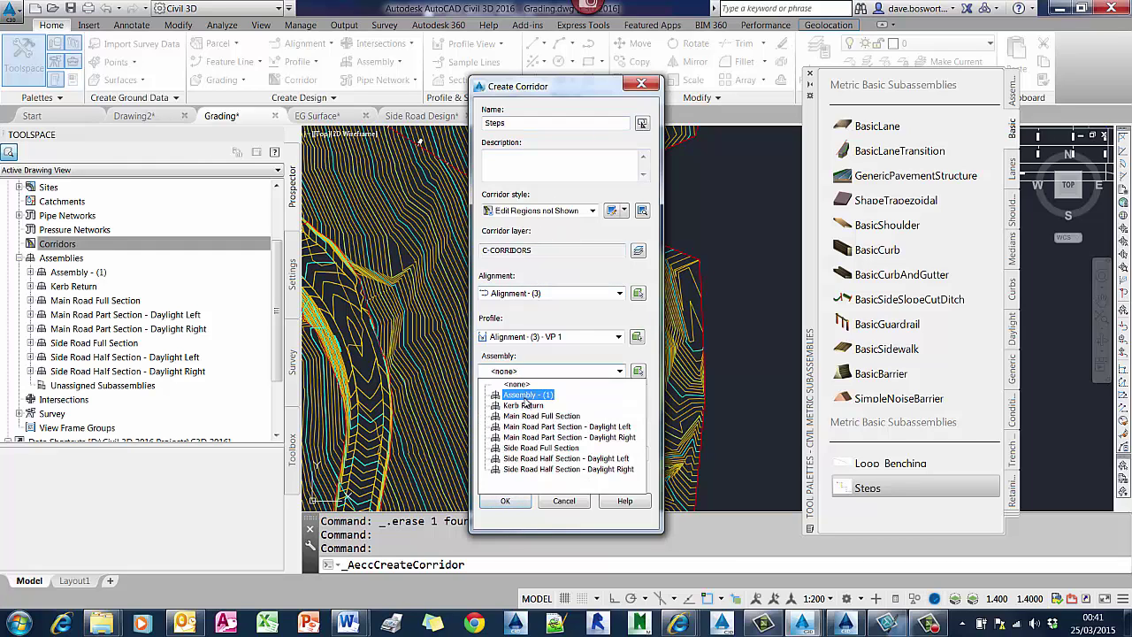
pyautogui.click(528, 395)
pyautogui.click(522, 453)
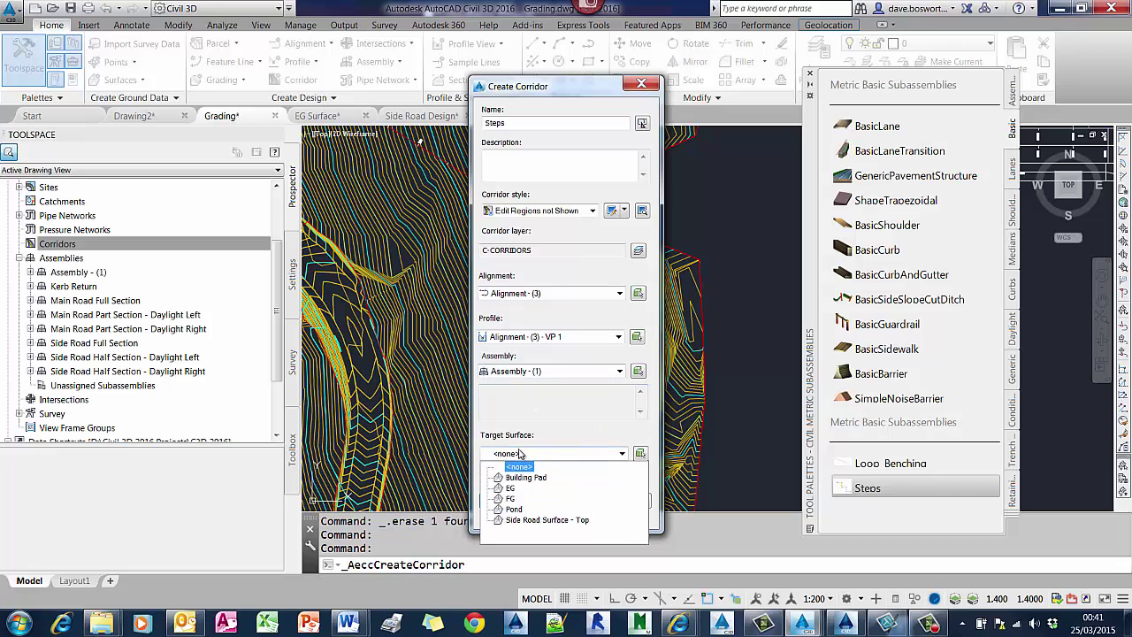
pyautogui.click(512, 488)
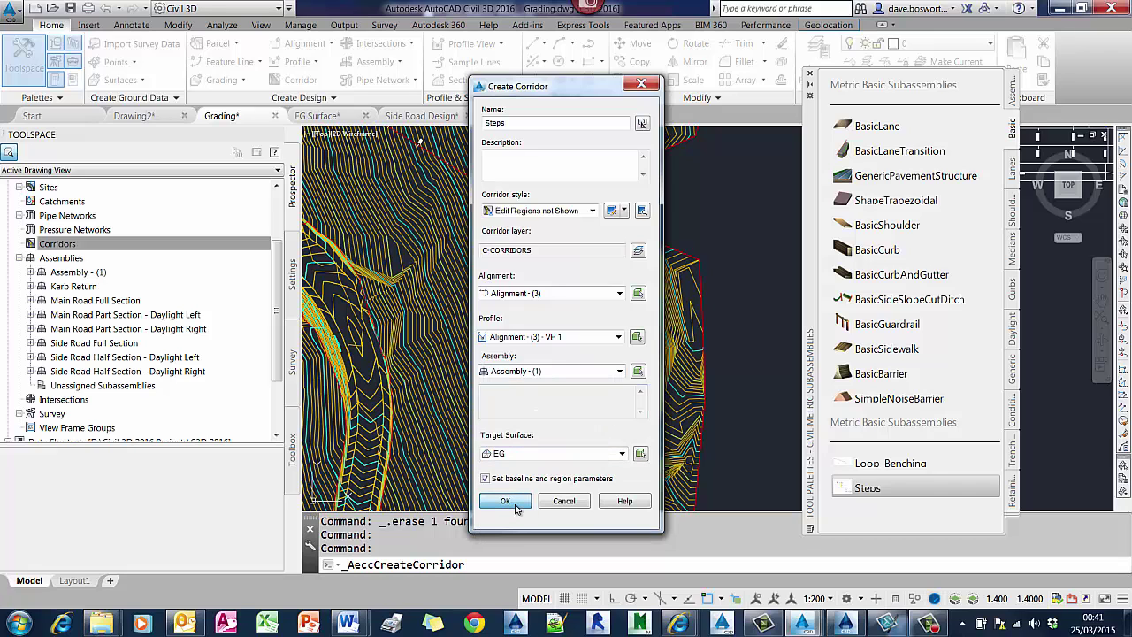
pyautogui.click(506, 500)
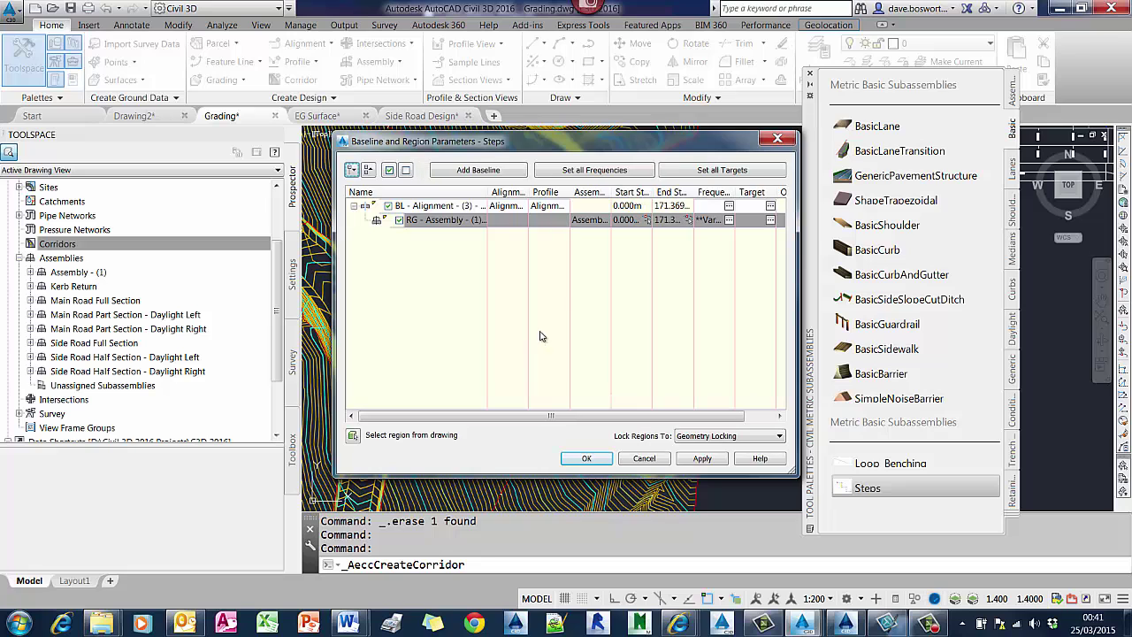
# Step: Set the assembly frequency to 2 m along tangents and 2 m for the curve increment, accept the region parameters and rebuild the corridor
pyautogui.click(601, 170)
pyautogui.click(615, 156)
pyautogui.write('2')
pyautogui.press('Return')
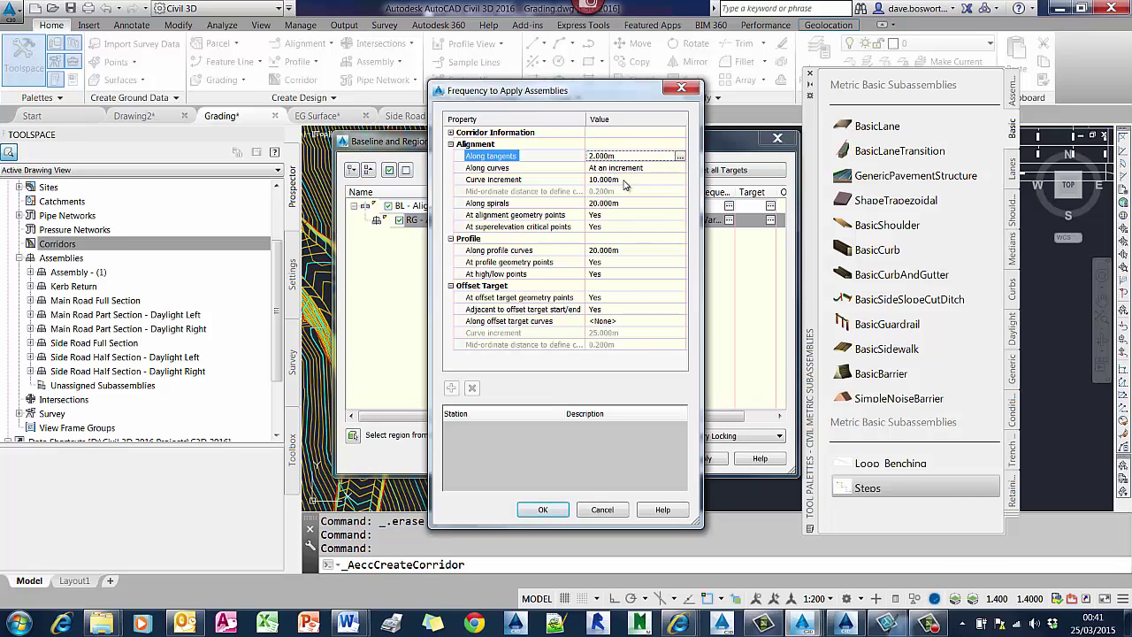
pyautogui.click(628, 180)
pyautogui.write('2')
pyautogui.press('Return')
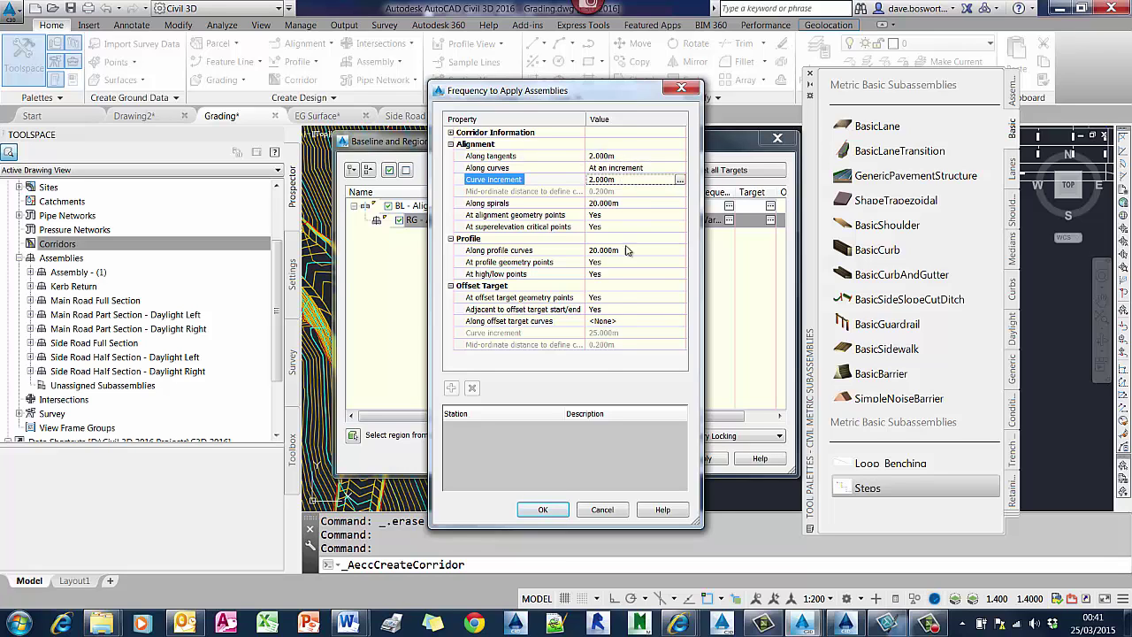
pyautogui.click(543, 509)
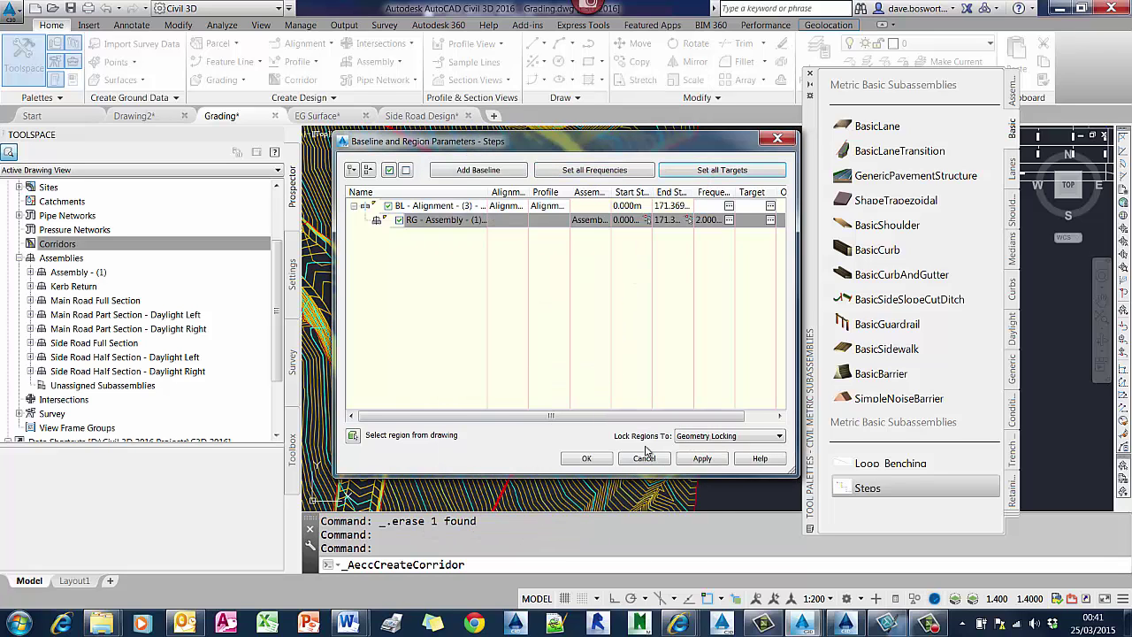
pyautogui.click(588, 459)
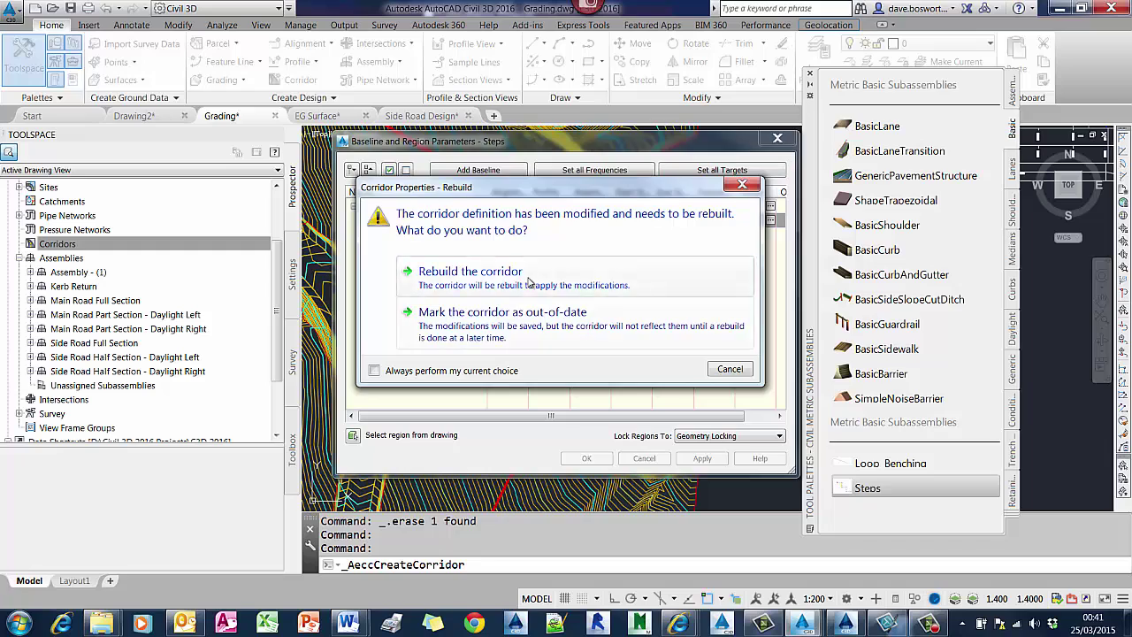
pyautogui.click(527, 283)
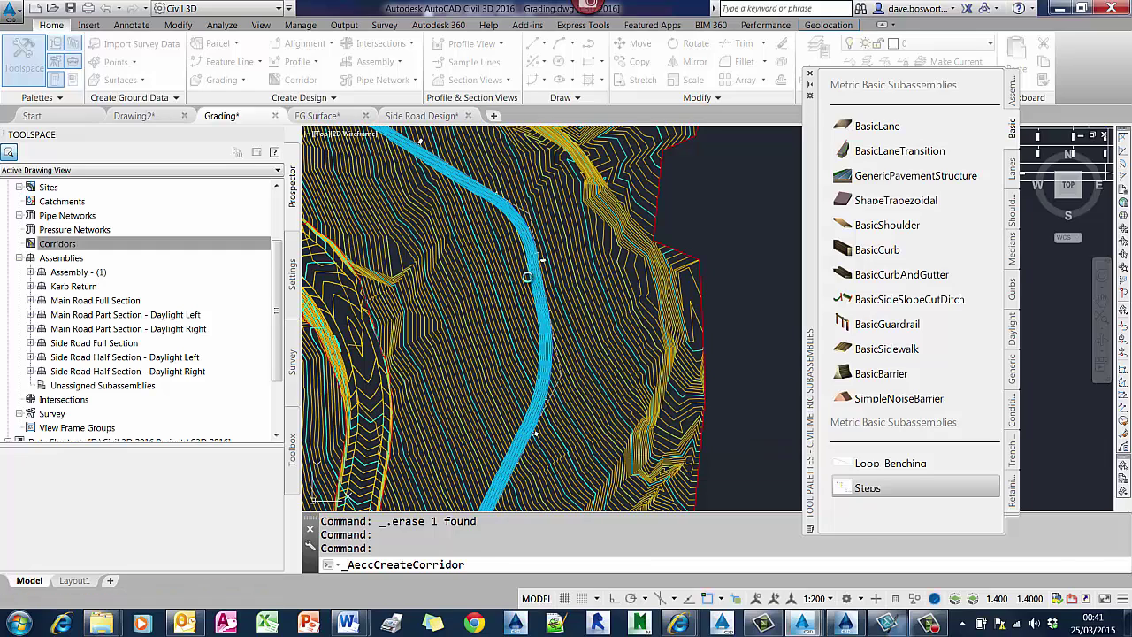
# Step: Examine the Steps corridor in plan, its stepped profile in the section view, and its shaded surface in the Object Viewer
pyautogui.scroll(2, 527, 279)
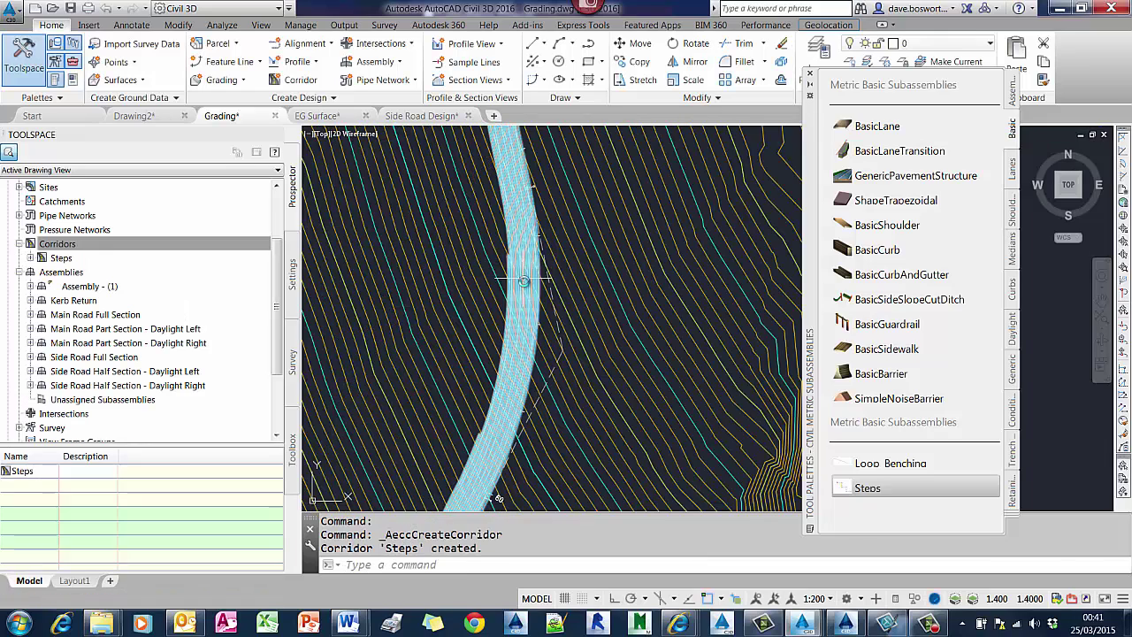
pyautogui.scroll(-3, 527, 292)
pyautogui.scroll(5, 672, 380)
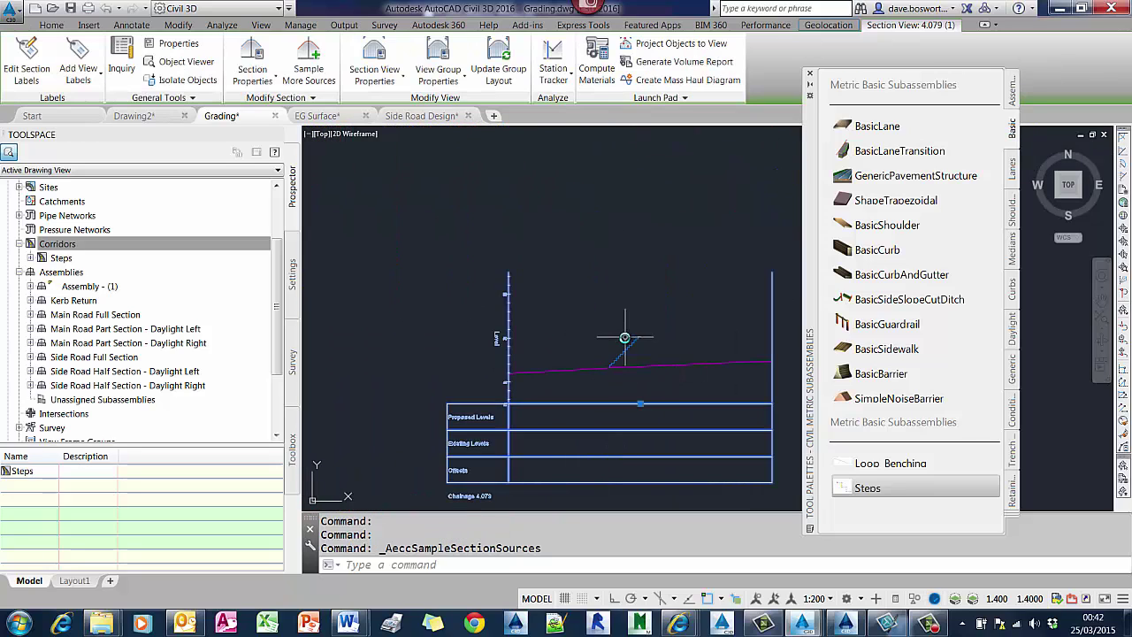
pyautogui.scroll(3, 625, 336)
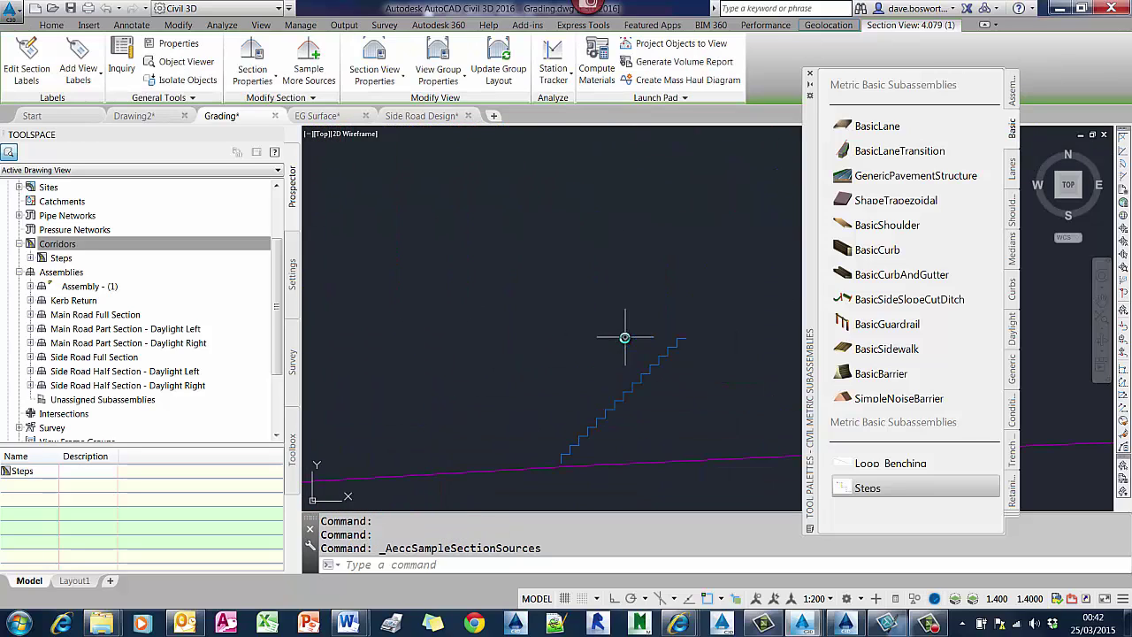
pyautogui.scroll(3, 671, 365)
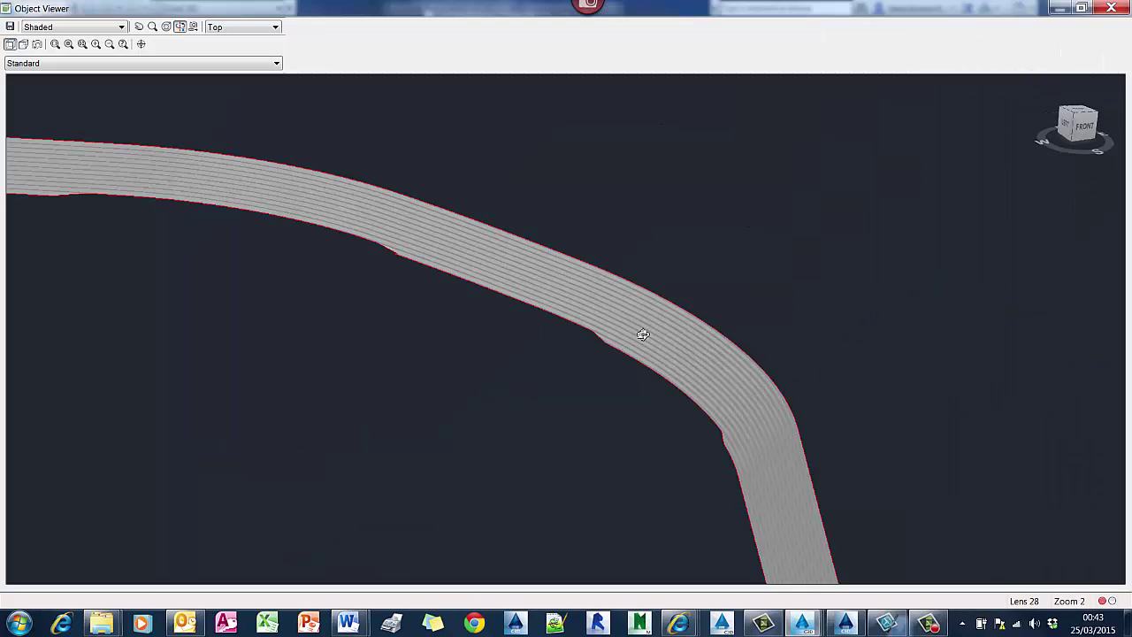
pyautogui.scroll(8, 533, 313)
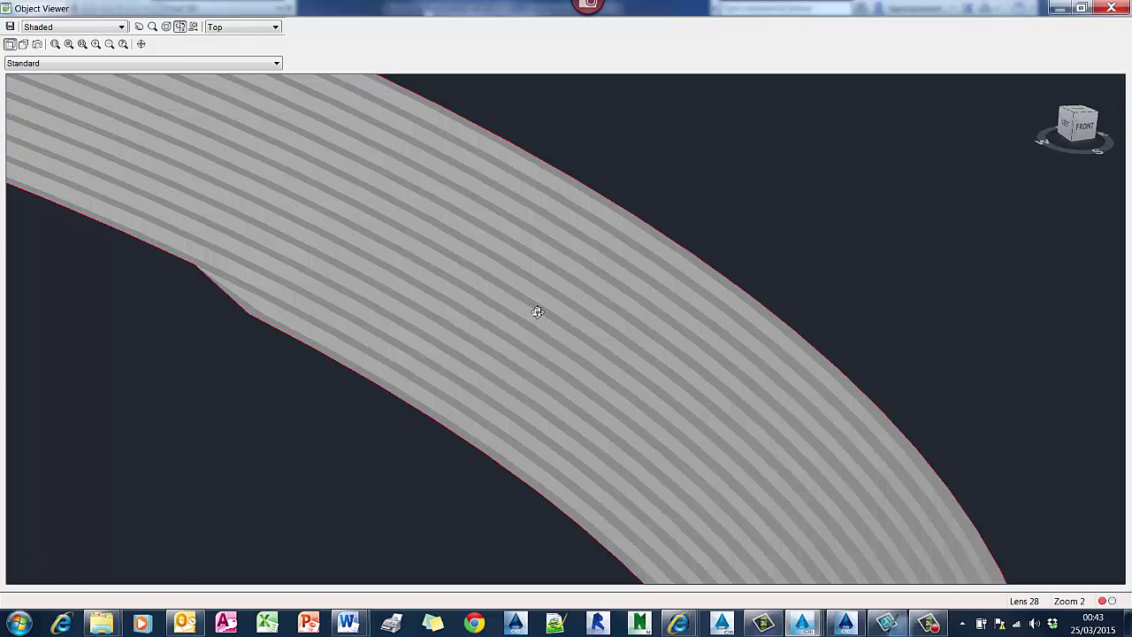
pyautogui.moveTo(616, 386)
pyautogui.mouseDown()
pyautogui.moveTo(553, 345)
pyautogui.moveTo(500, 343)
pyautogui.moveTo(609, 353)
pyautogui.mouseUp()
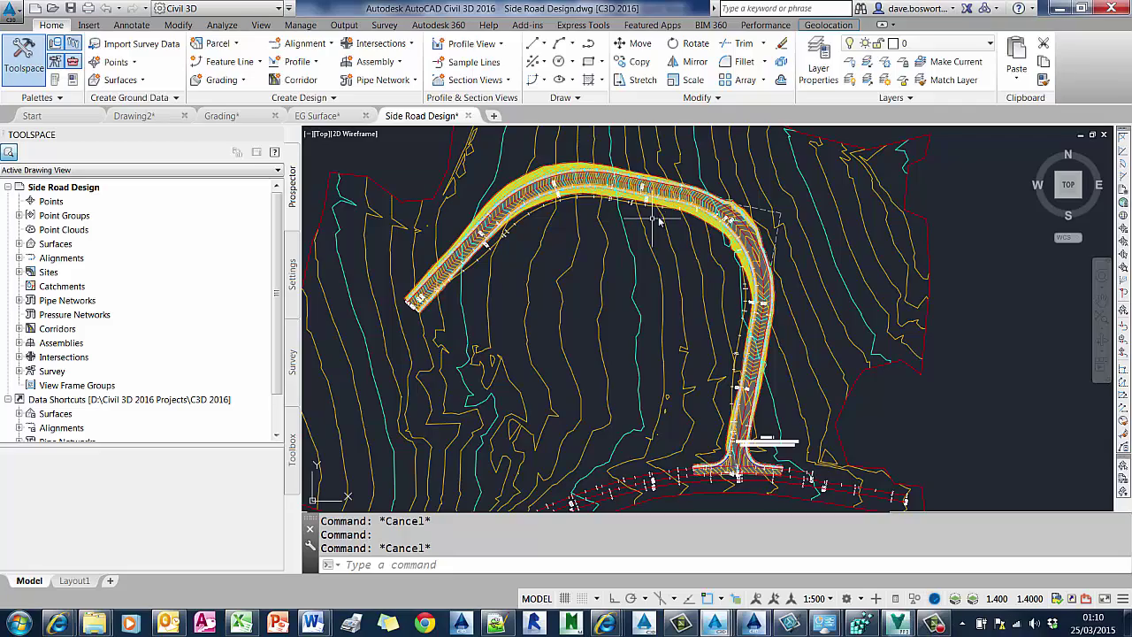
# Step: In the Side Road Design drawing, examine the left offset alignment beside the Side Road corridor
pyautogui.scroll(5, 672, 234)
pyautogui.moveTo(681, 251)
pyautogui.mouseDown(button='middle')
pyautogui.moveTo(751, 398)
pyautogui.moveTo(775, 361)
pyautogui.moveTo(721, 292)
pyautogui.mouseUp(button='middle')
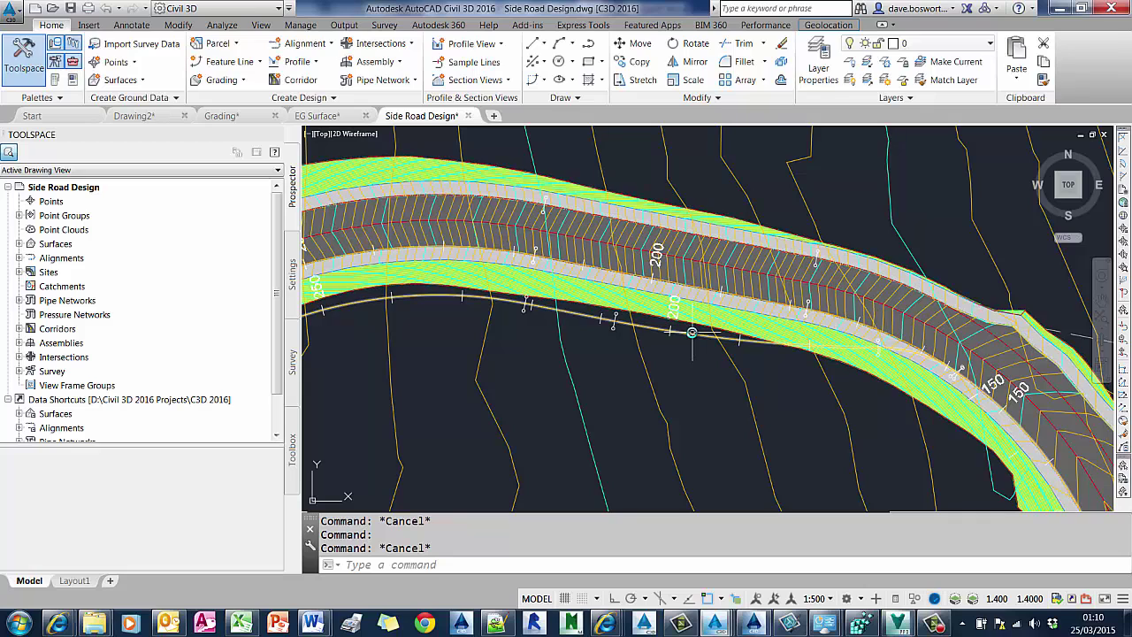
pyautogui.moveTo(692, 332)
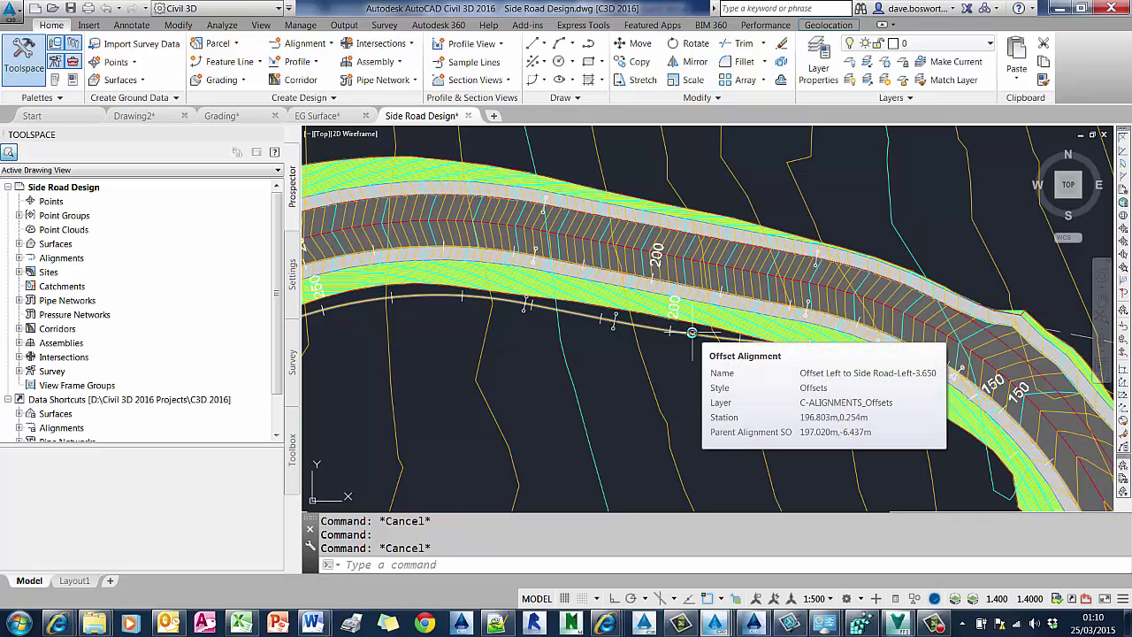
pyautogui.scroll(-6, 619, 336)
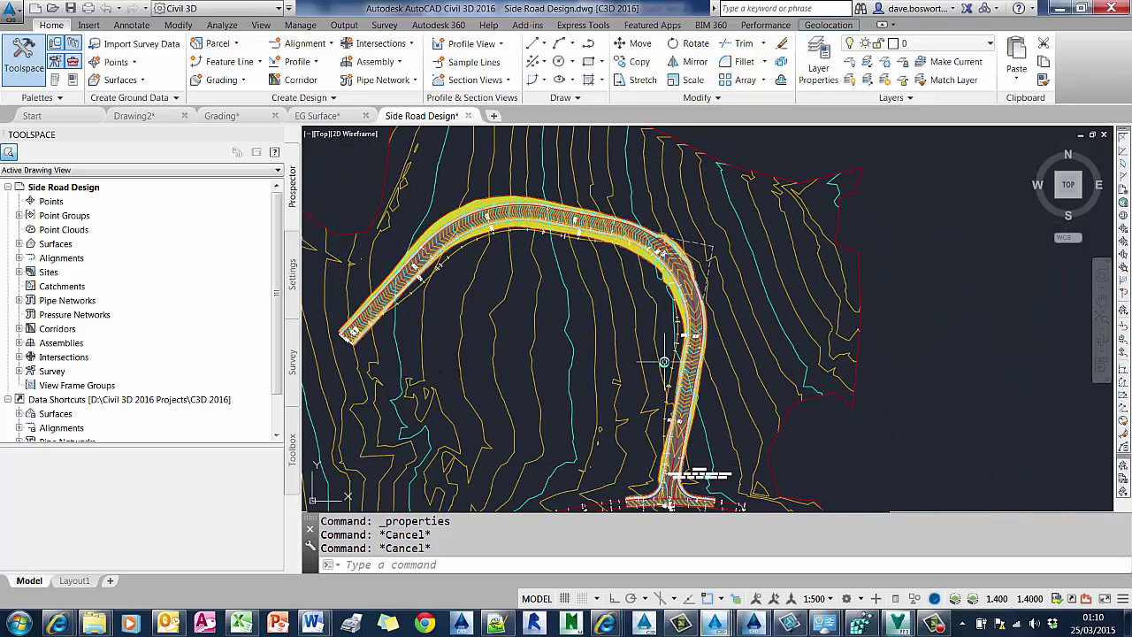
pyautogui.scroll(3, 660, 343)
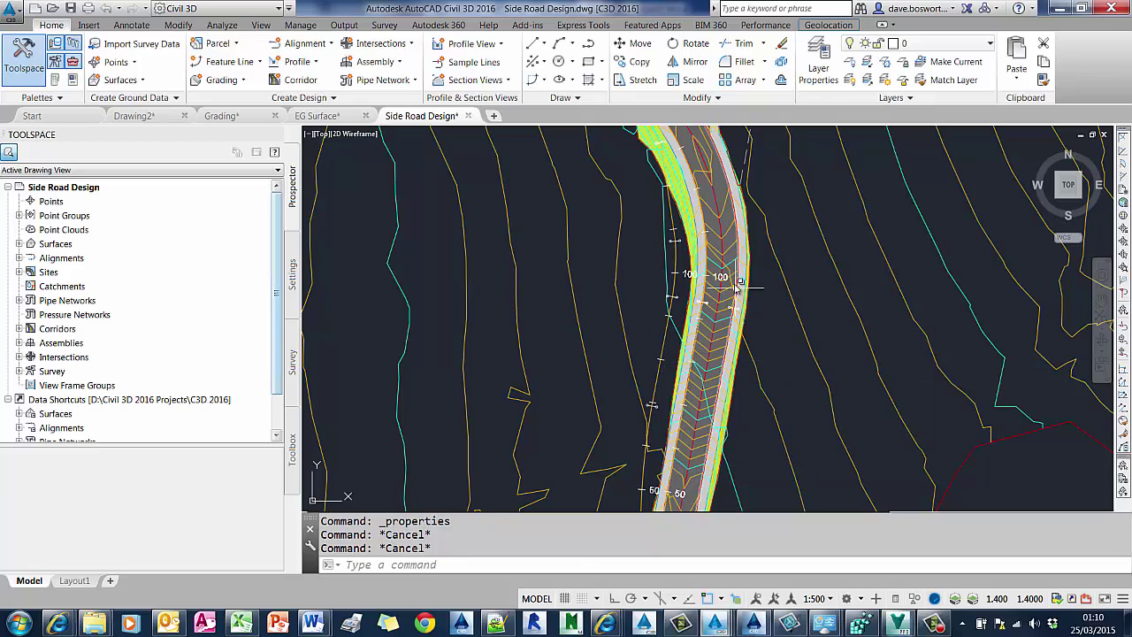
# Step: Edit the targets of the Side Road corridor's Side Road Full Section region and open the width target for Carriageway (Left)
pyautogui.click(734, 241)
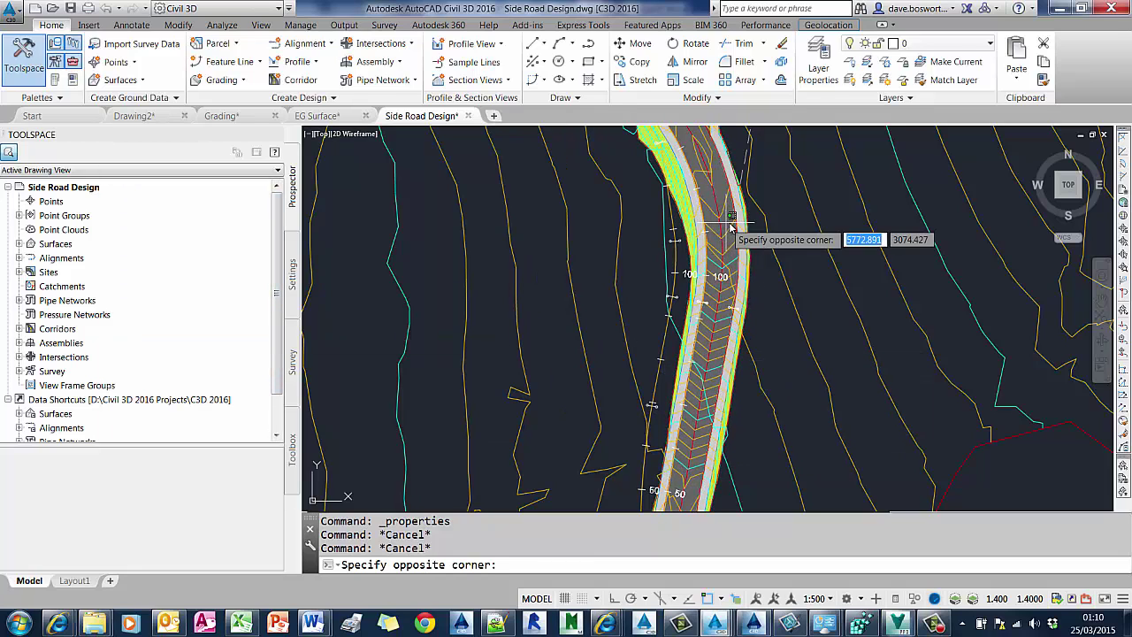
pyautogui.click(410, 133)
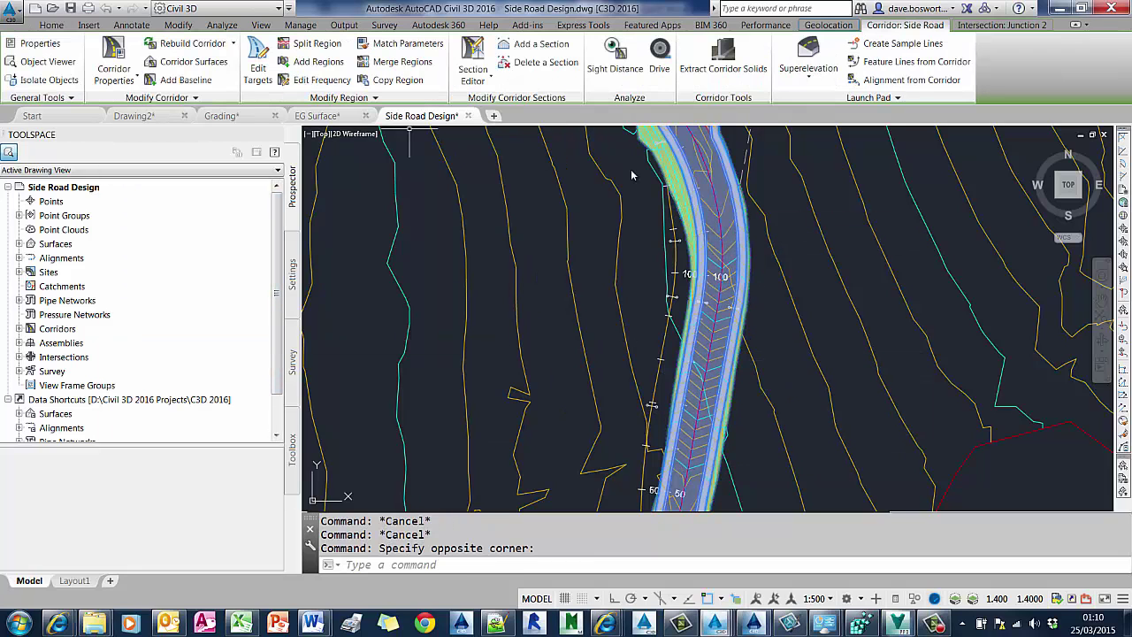
pyautogui.click(258, 72)
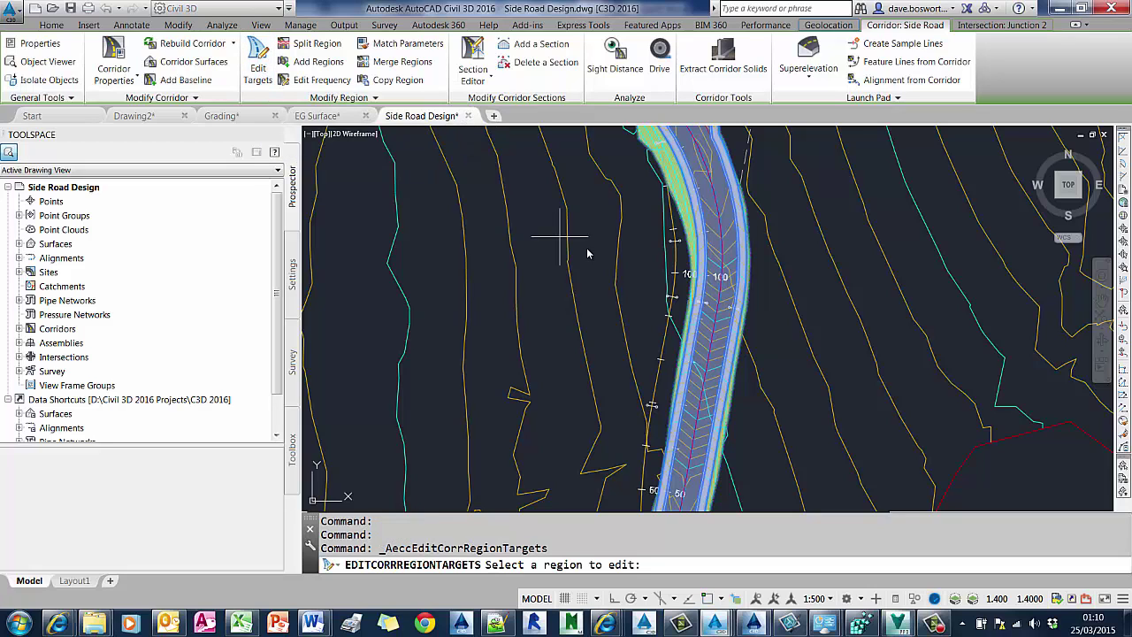
pyautogui.click(709, 270)
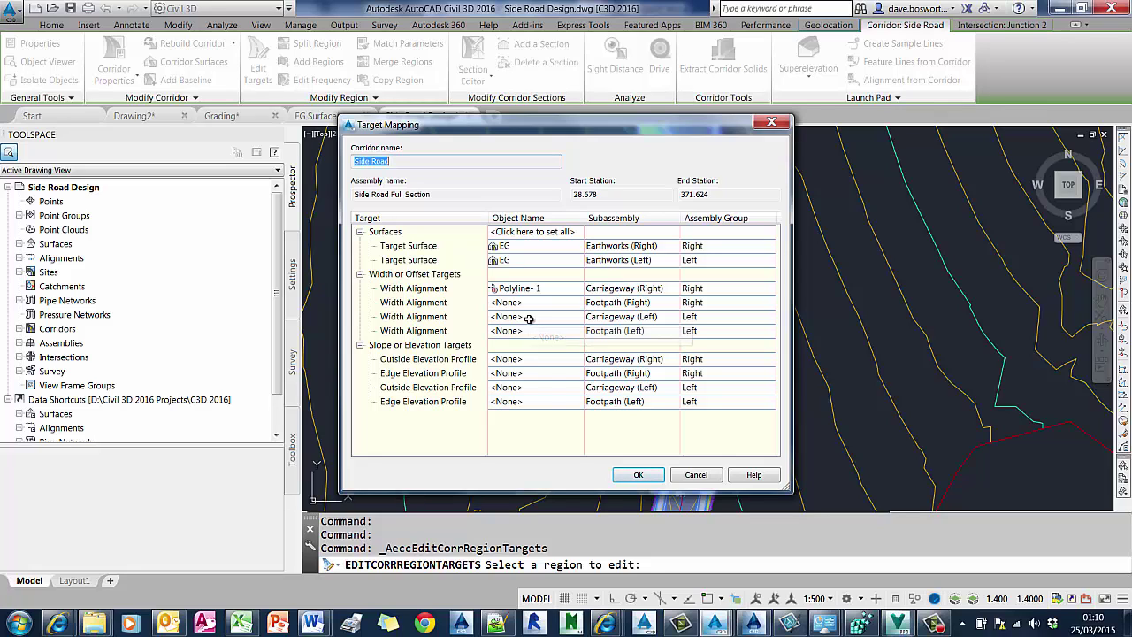
pyautogui.click(528, 317)
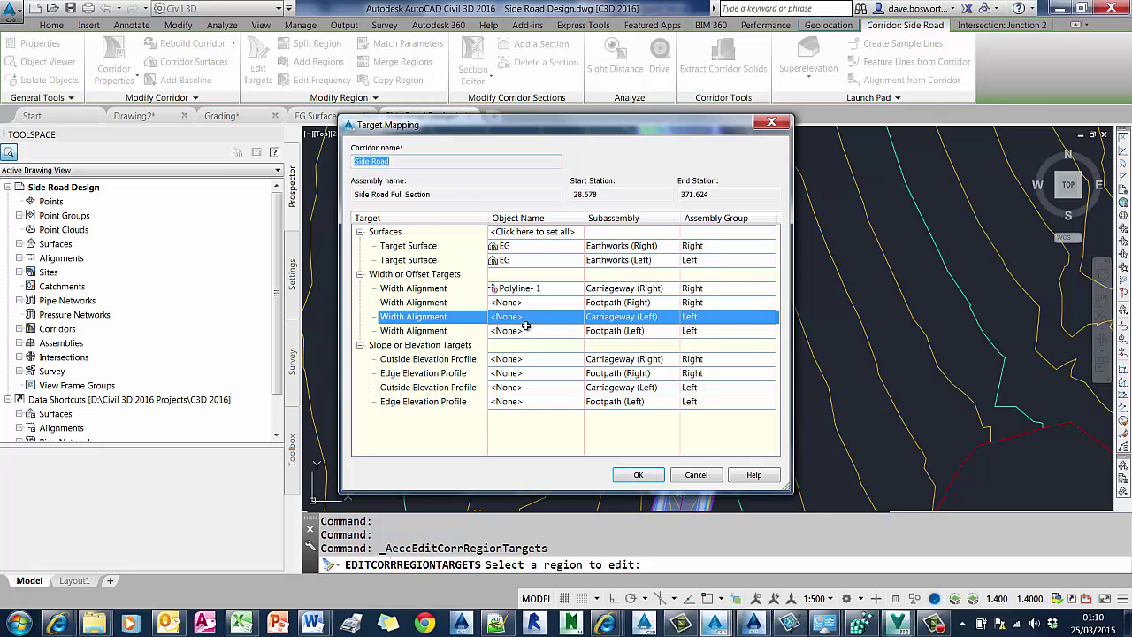
pyautogui.click(523, 320)
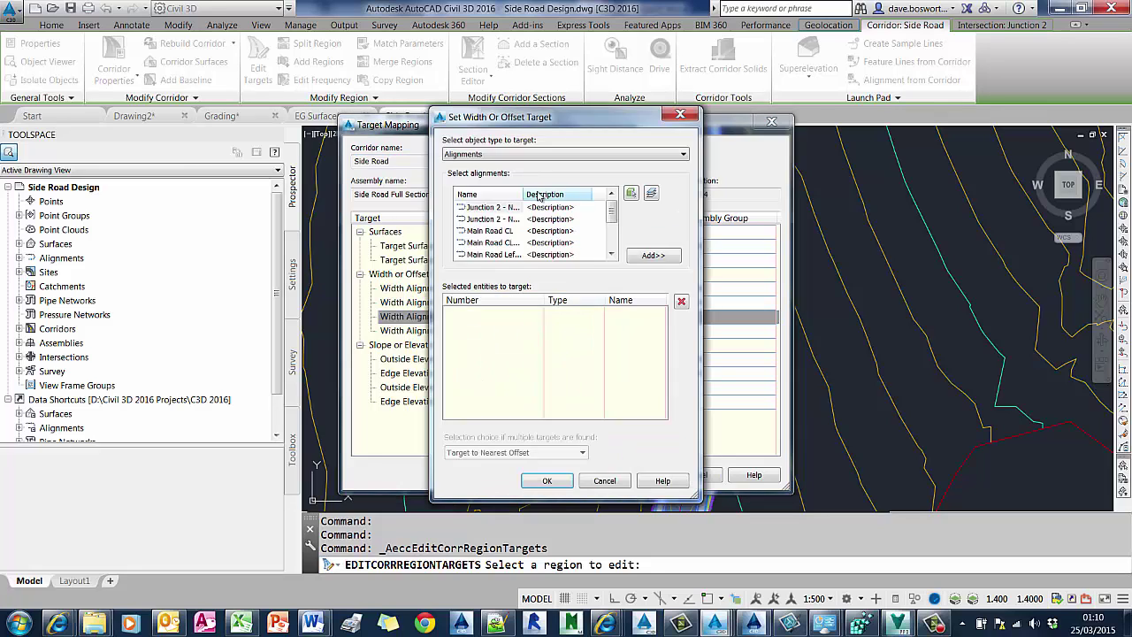
# Step: Select the target alignments by layer, using C-ALIGNMENTS_Offsets
pyautogui.click(651, 193)
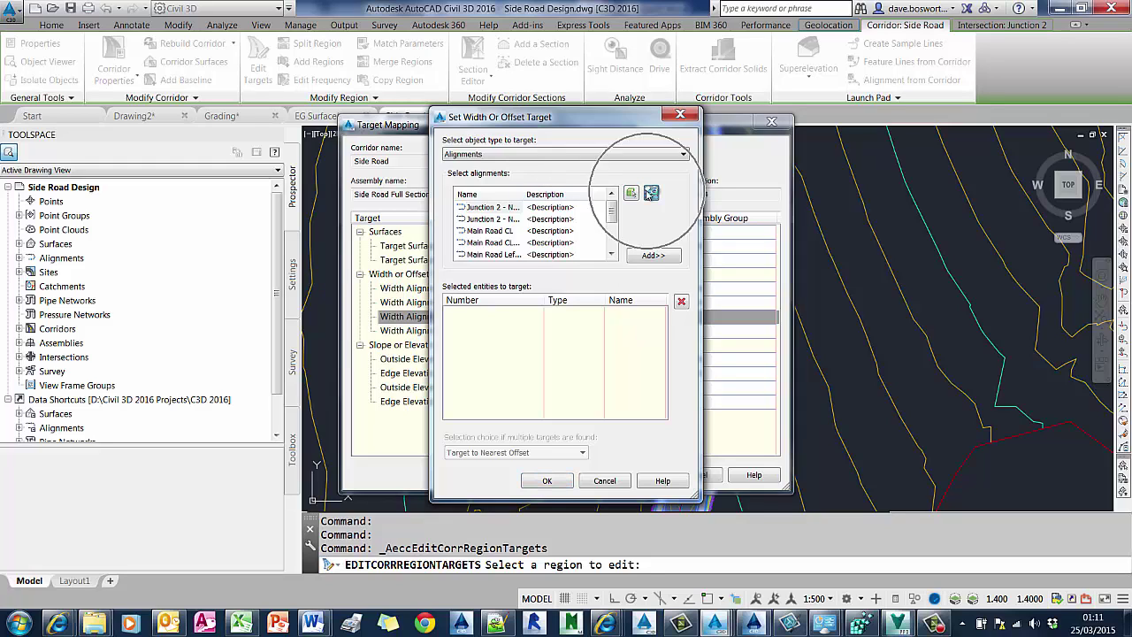
pyautogui.click(571, 281)
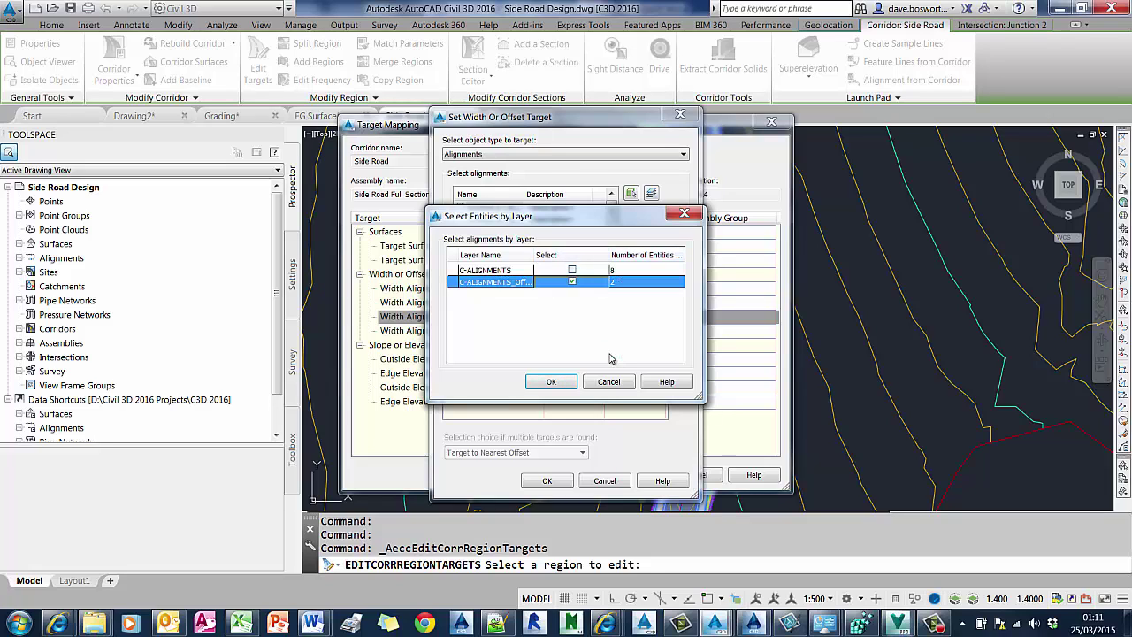
pyautogui.click(551, 381)
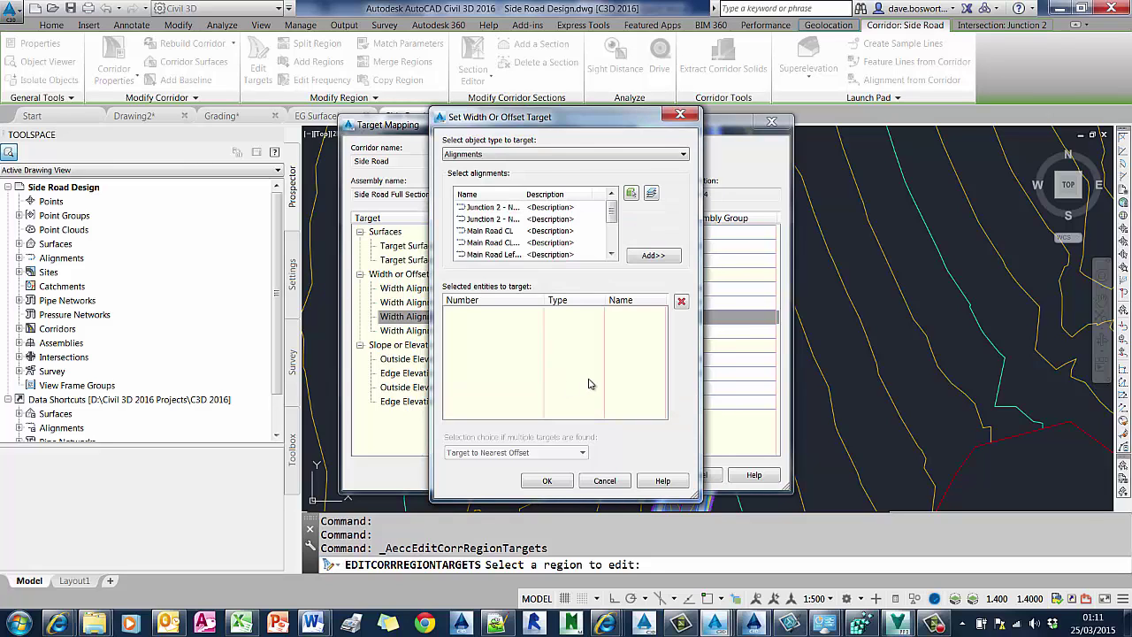
# Step: Add the offset alignments as Carriageway (Left) width targets, set the choice for multiple targets and accept the target mapping
pyautogui.click(612, 254)
pyautogui.click(612, 254)
pyautogui.click(652, 254)
pyautogui.click(515, 452)
pyautogui.click(516, 474)
pyautogui.click(548, 480)
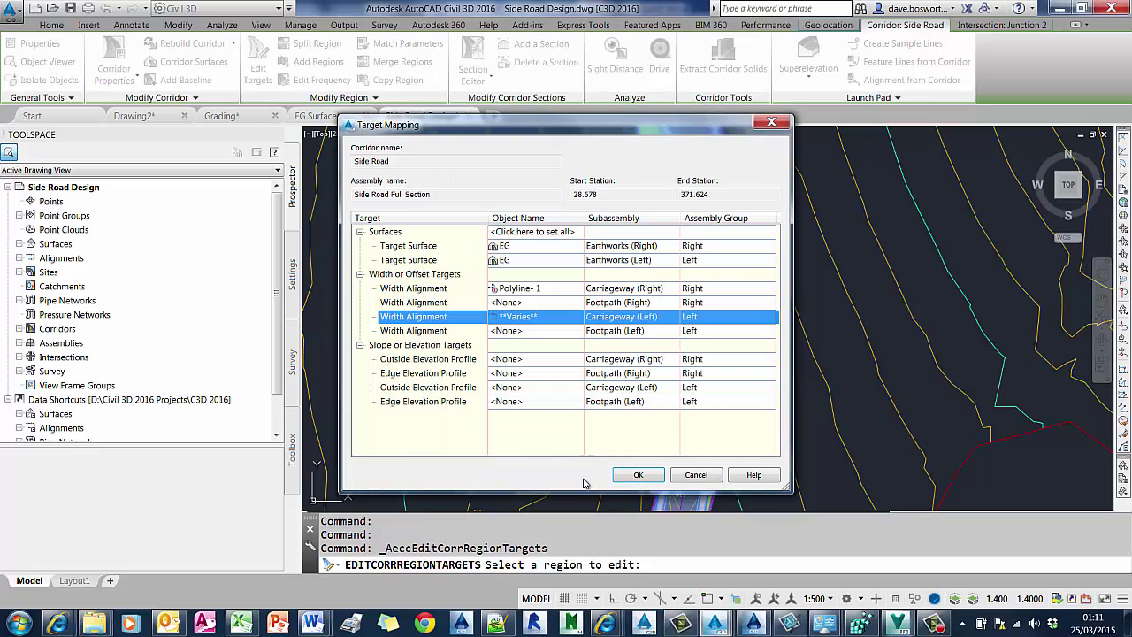
pyautogui.click(627, 477)
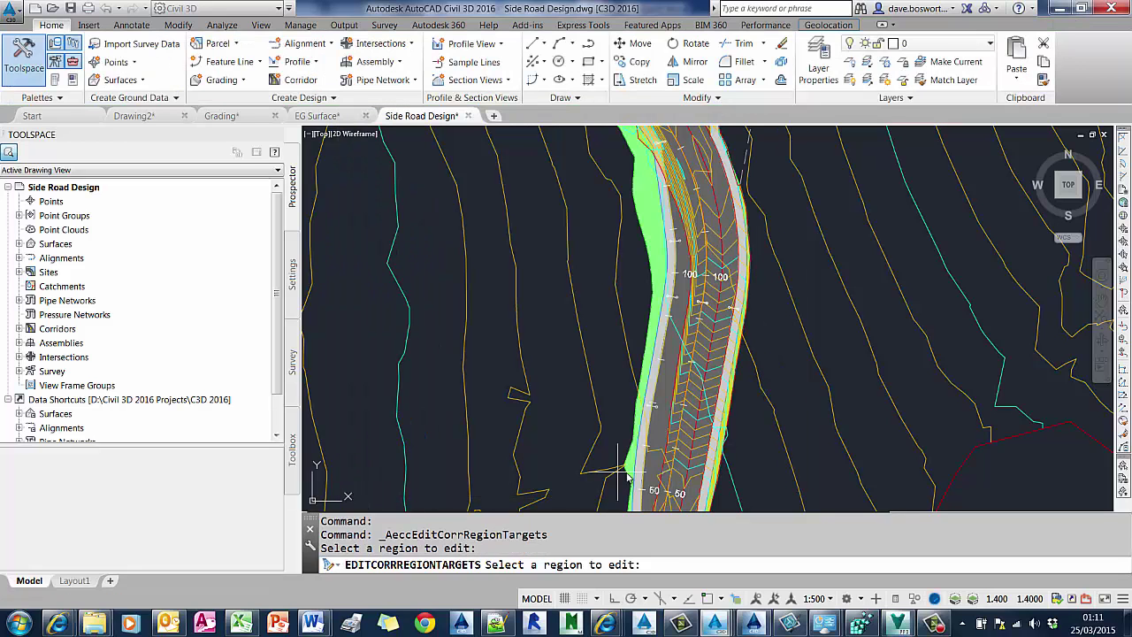
# Step: Review the widened Side Road corridor around the bend and call up a command for the Side Road Surface - Top surface
pyautogui.moveTo(627, 252); pyautogui.dragTo(956, 483, button='middle')
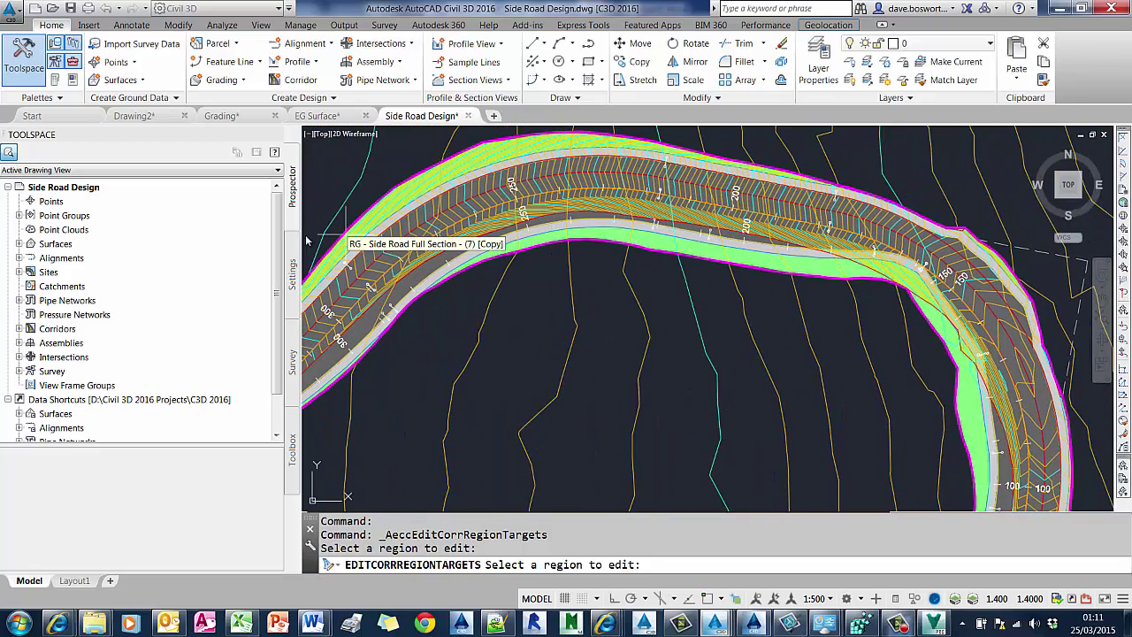
pyautogui.click(19, 244)
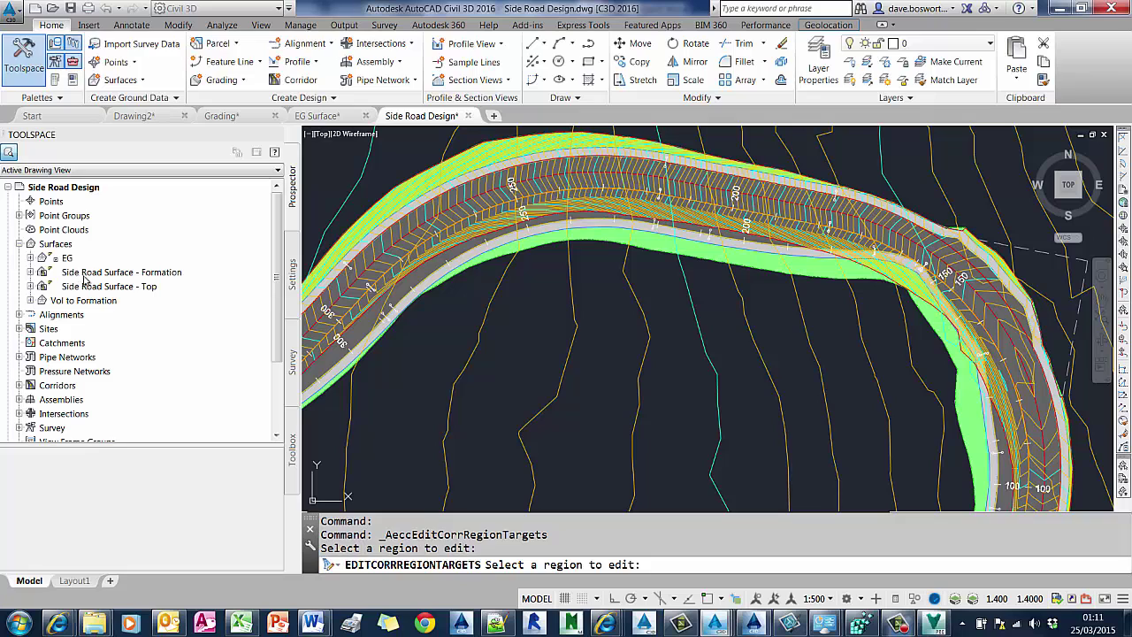
pyautogui.rightClick(94, 286)
pyautogui.click(150, 323)
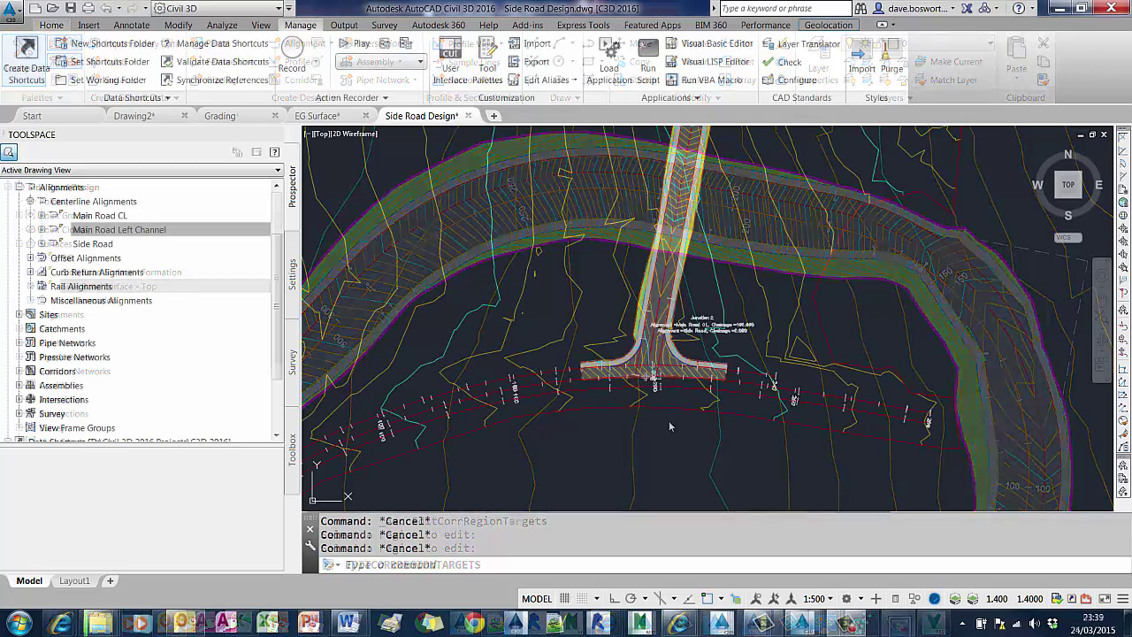
# Step: Identify the Main Road Left Channel and Main Road CL alignments at Junction 2, leaving both deselected
pyautogui.scroll(4, 584, 377)
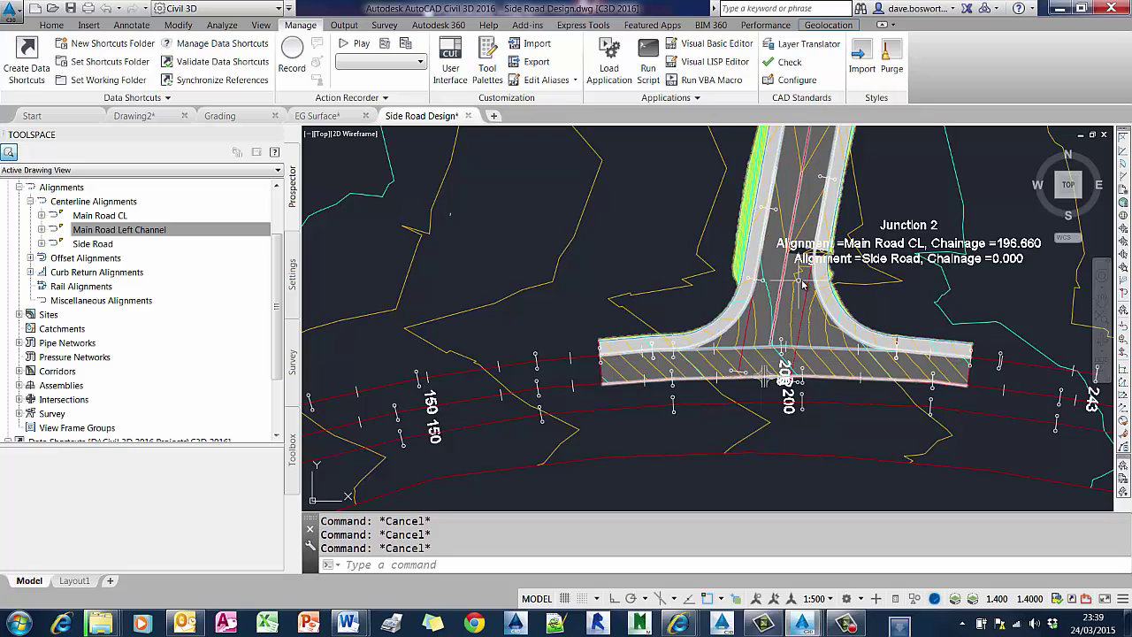
pyautogui.click(595, 359)
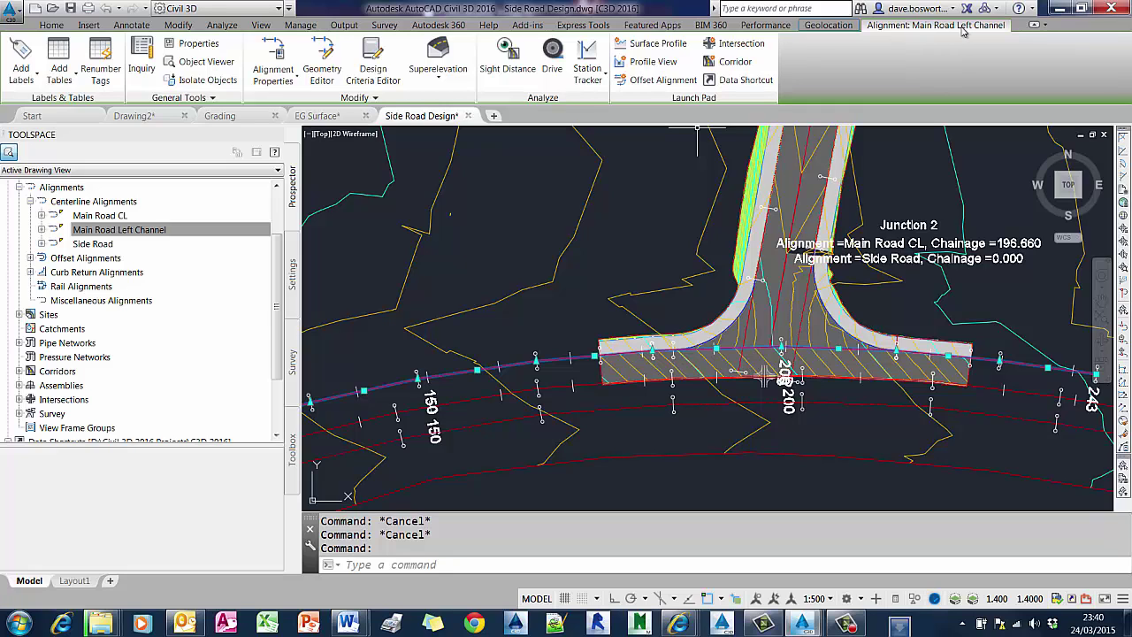
pyautogui.press('Escape')
pyautogui.click(591, 385)
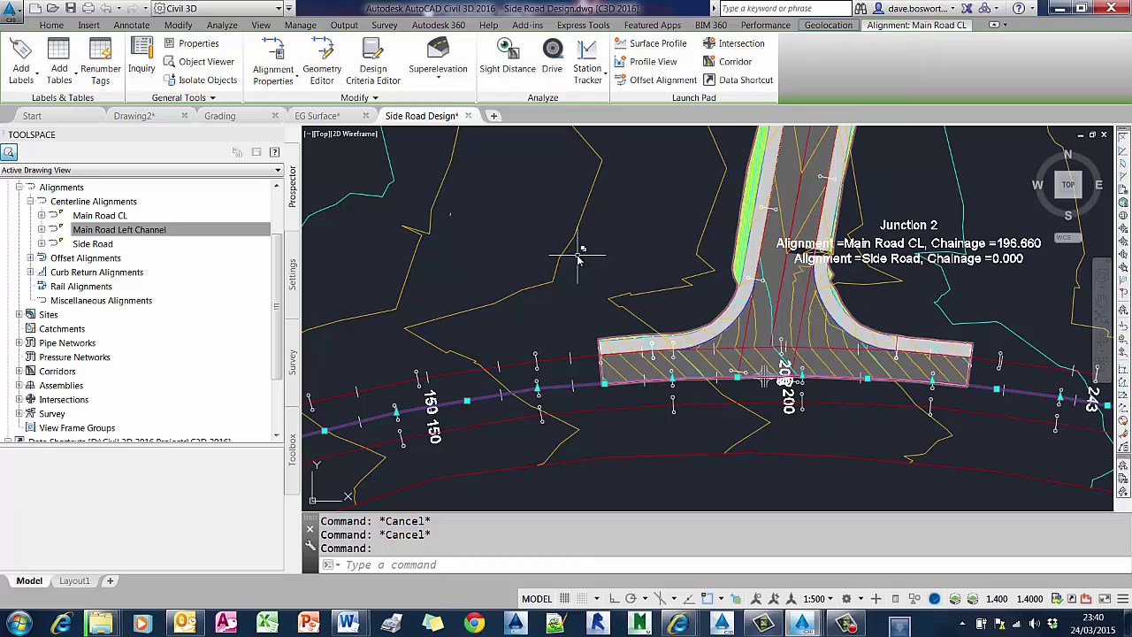
pyautogui.press('Escape')
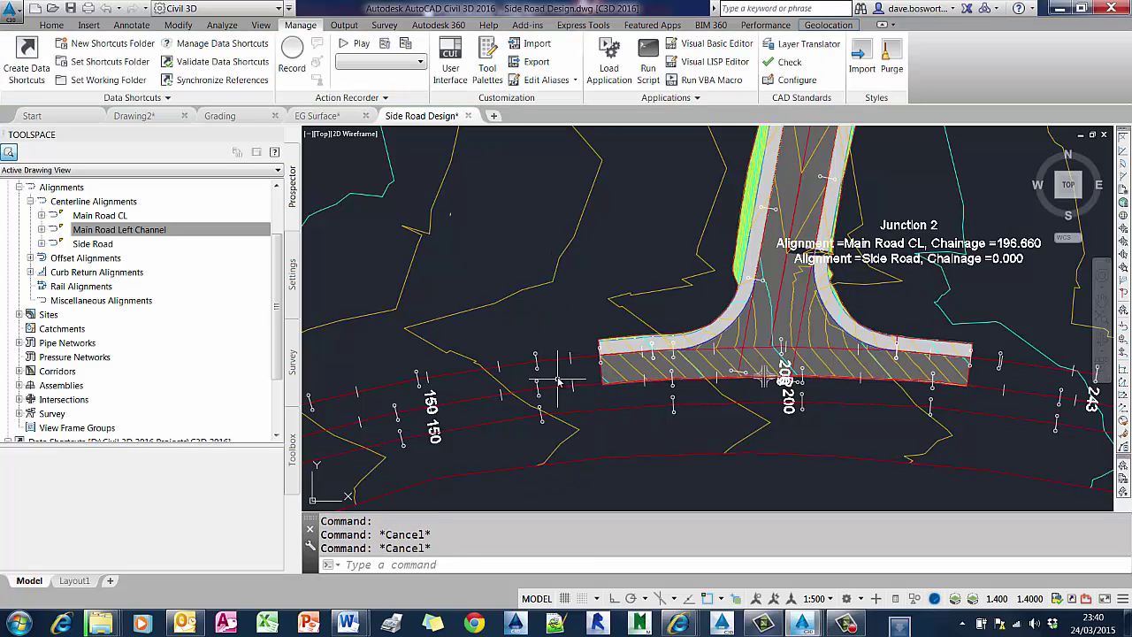
# Step: Switch to the EG Surface drawing and inspect the source Main Road CL alignment near chainage 200
pyautogui.click(334, 120)
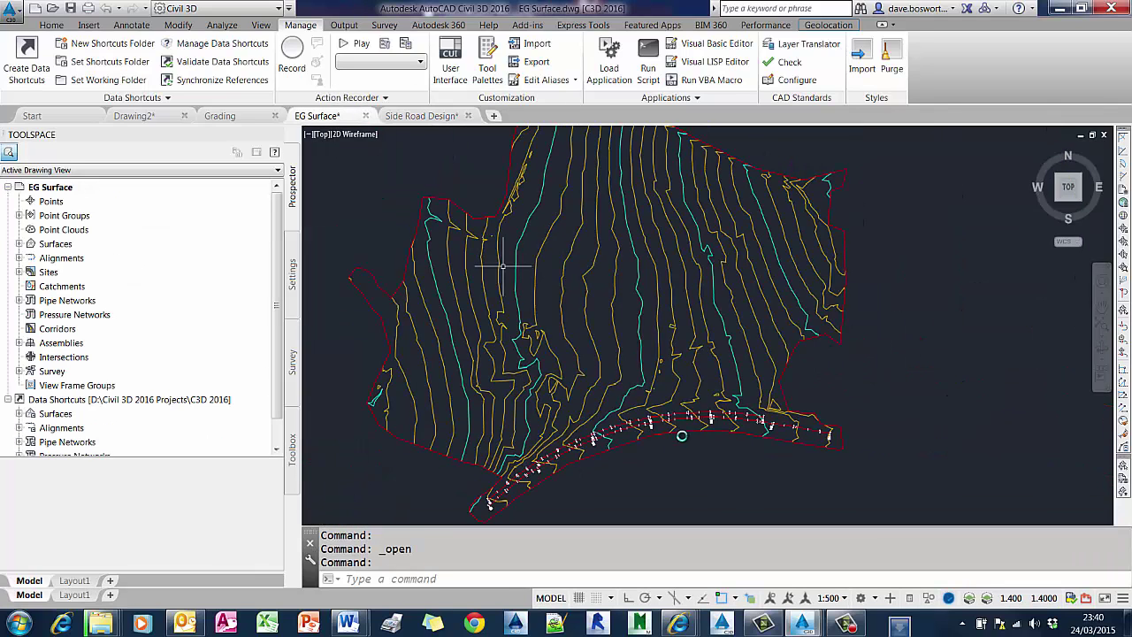
pyautogui.scroll(6, 699, 415)
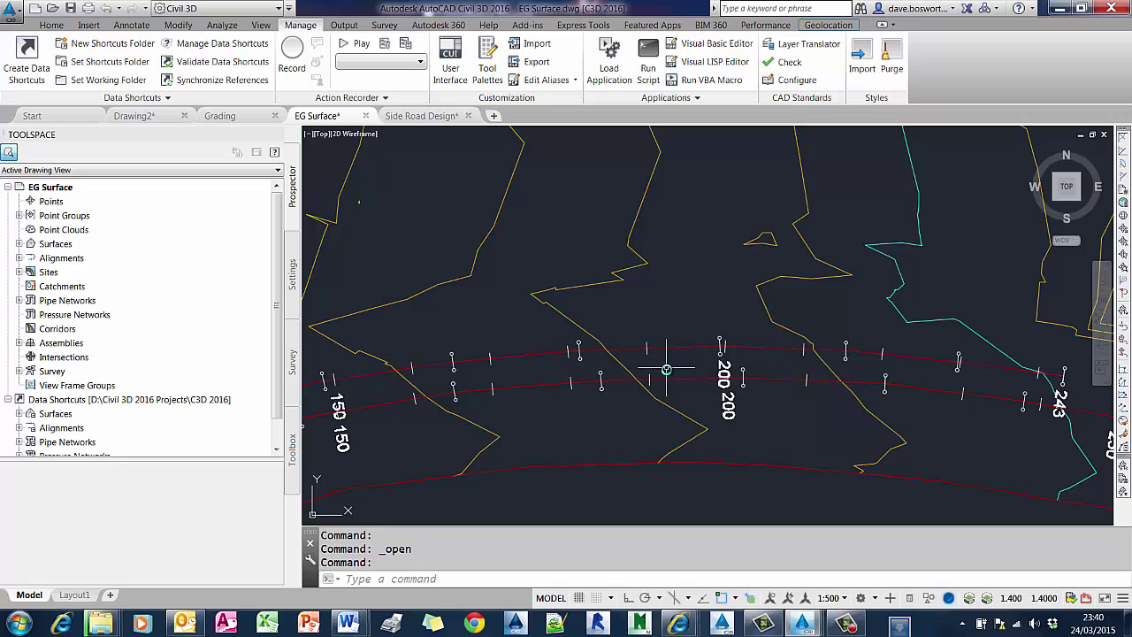
pyautogui.moveTo(672, 380)
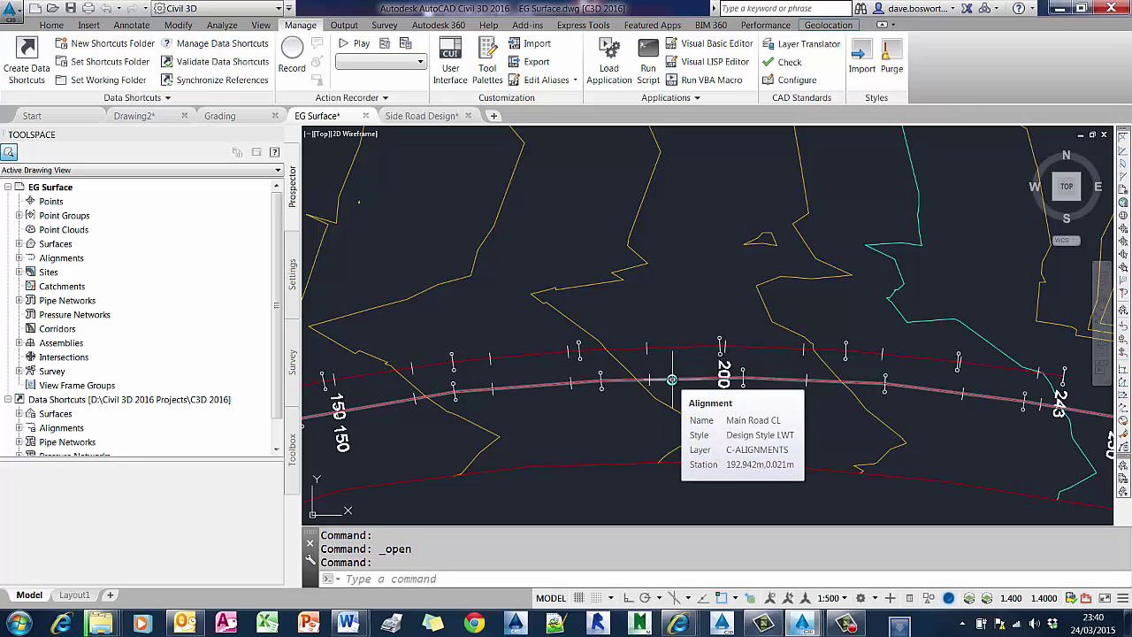
pyautogui.press('Escape')
pyautogui.press('Escape')
pyautogui.scroll(-3, 650, 322)
pyautogui.scroll(-4, 649, 322)
pyautogui.moveTo(645, 309); pyautogui.dragTo(689, 404, button='middle')
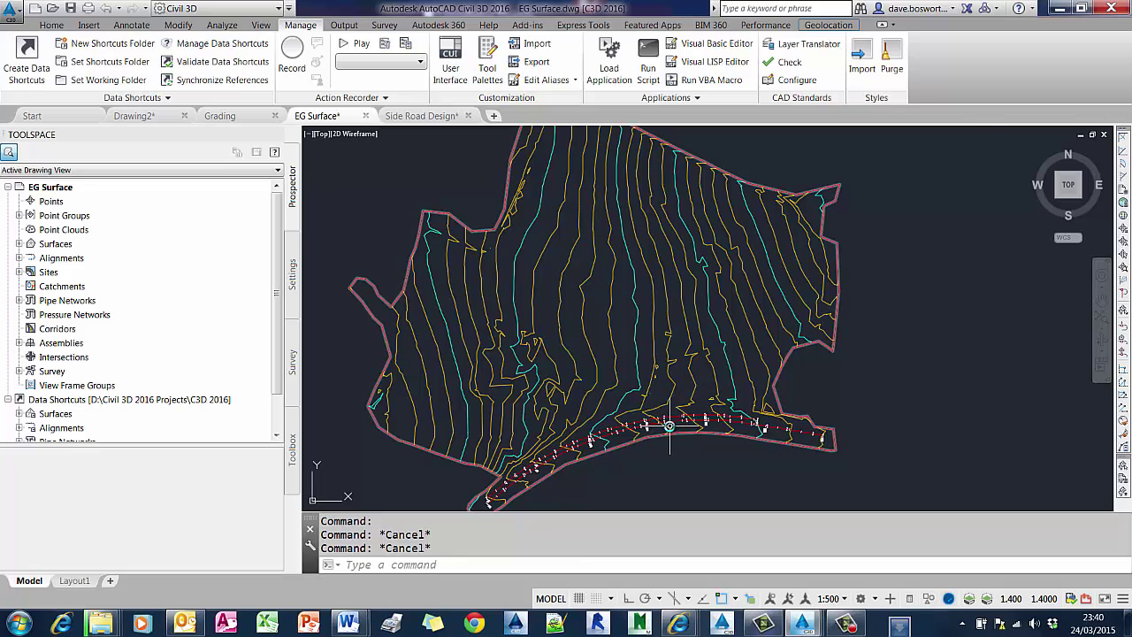
# Step: In the Side Road Design drawing, manage data shortcuts and link the Main Road CL alignment to the Main Road CL shortcut sourced from EG Surface
pyautogui.click(420, 116)
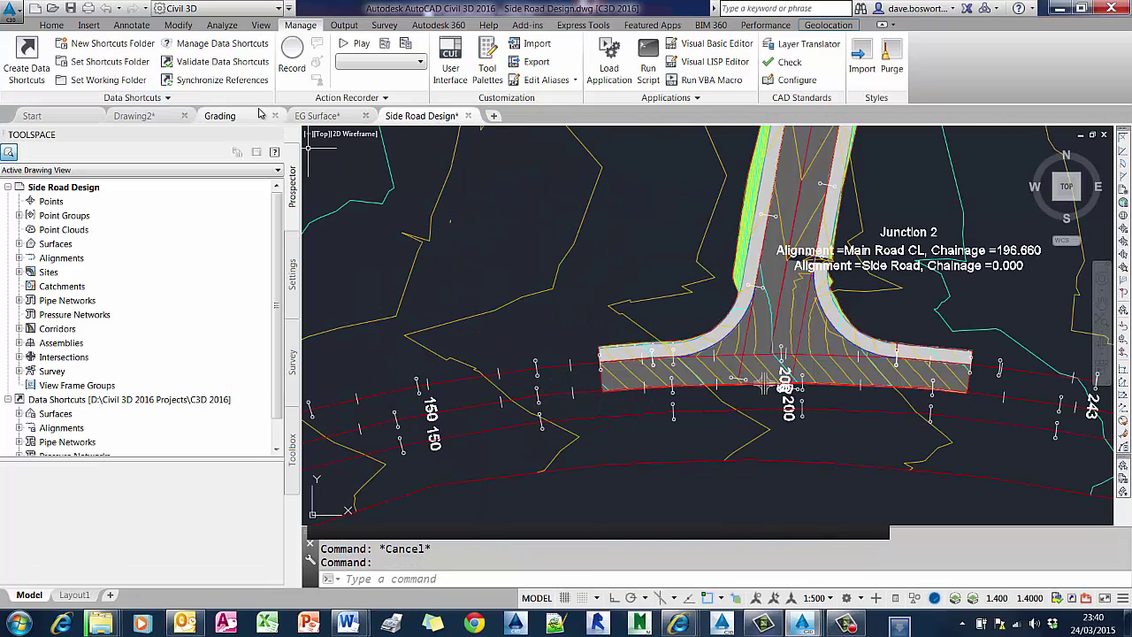
pyautogui.click(223, 49)
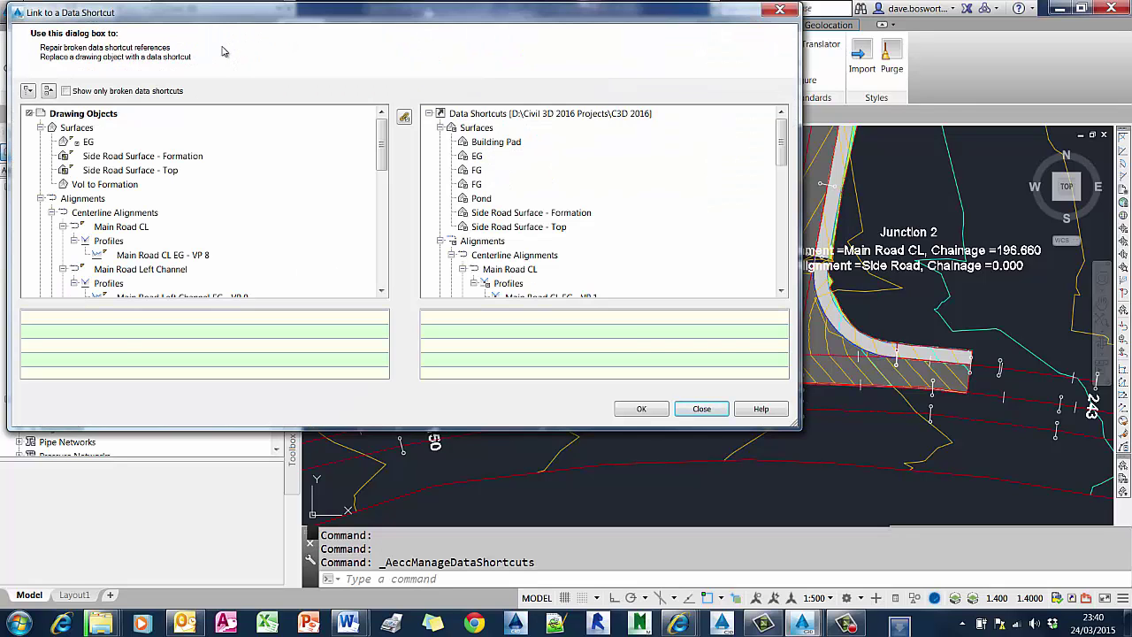
pyautogui.click(104, 159)
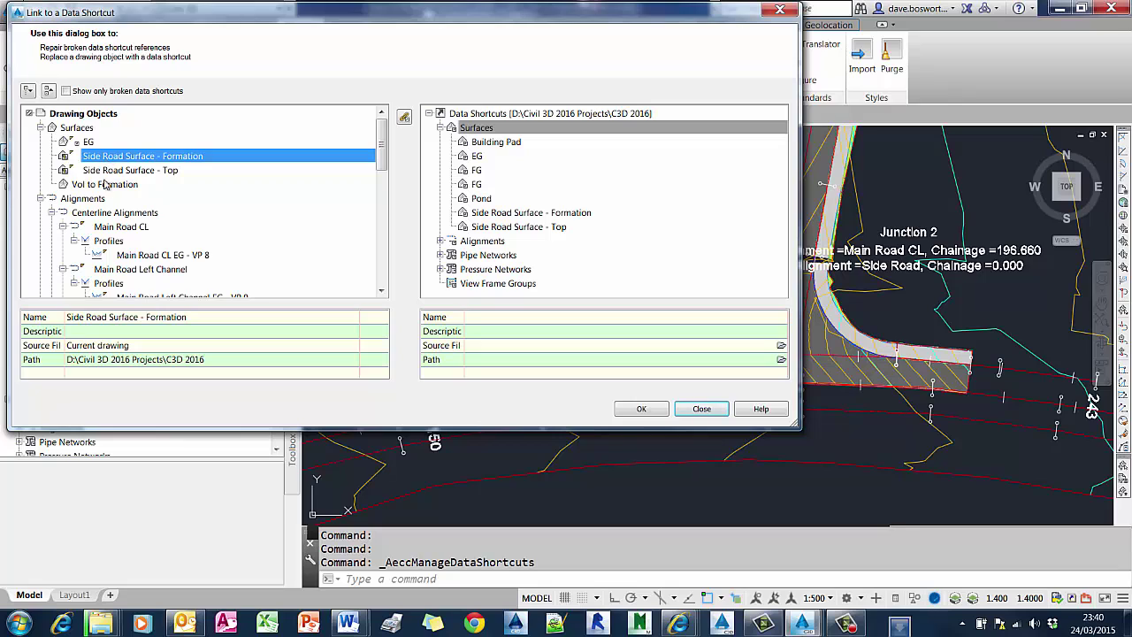
pyautogui.click(121, 227)
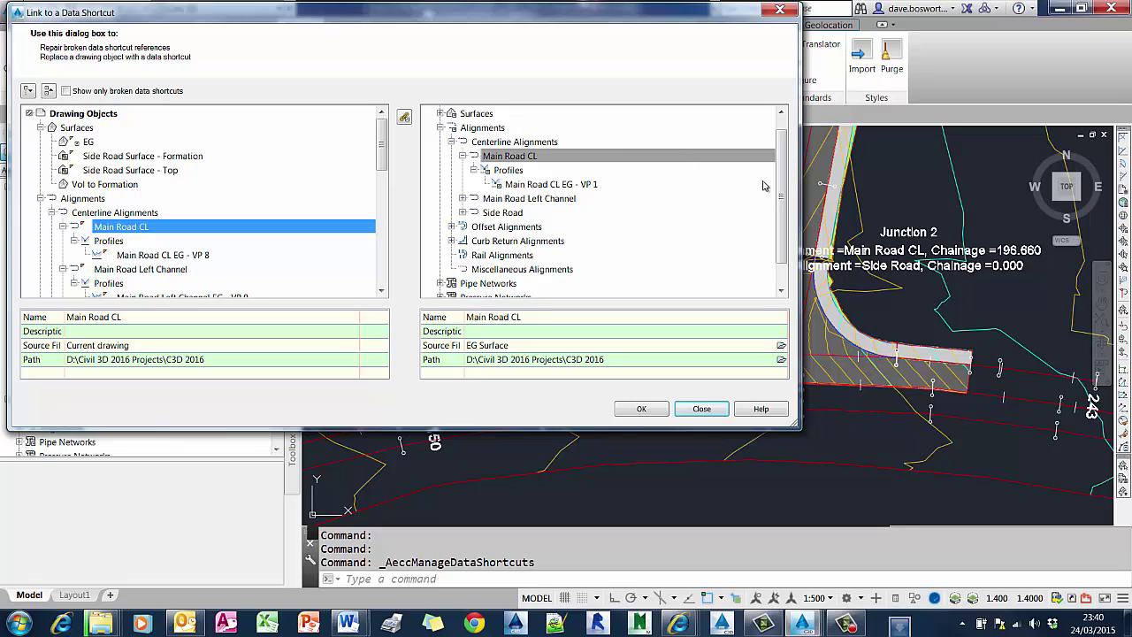
pyautogui.moveTo(782, 184); pyautogui.dragTo(784, 167)
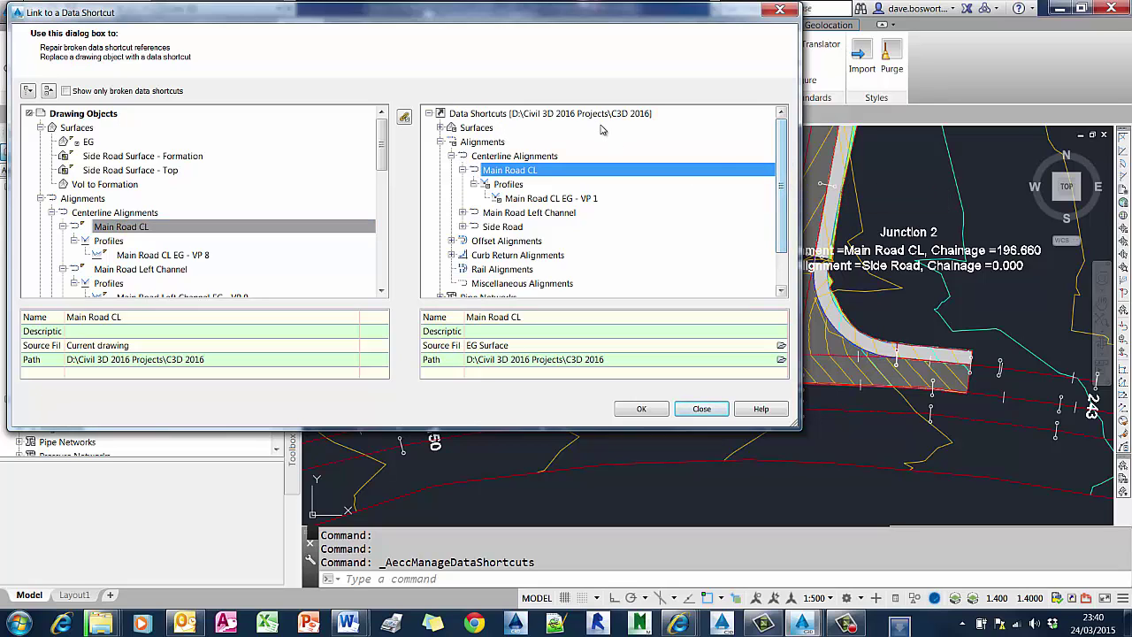
pyautogui.click(578, 116)
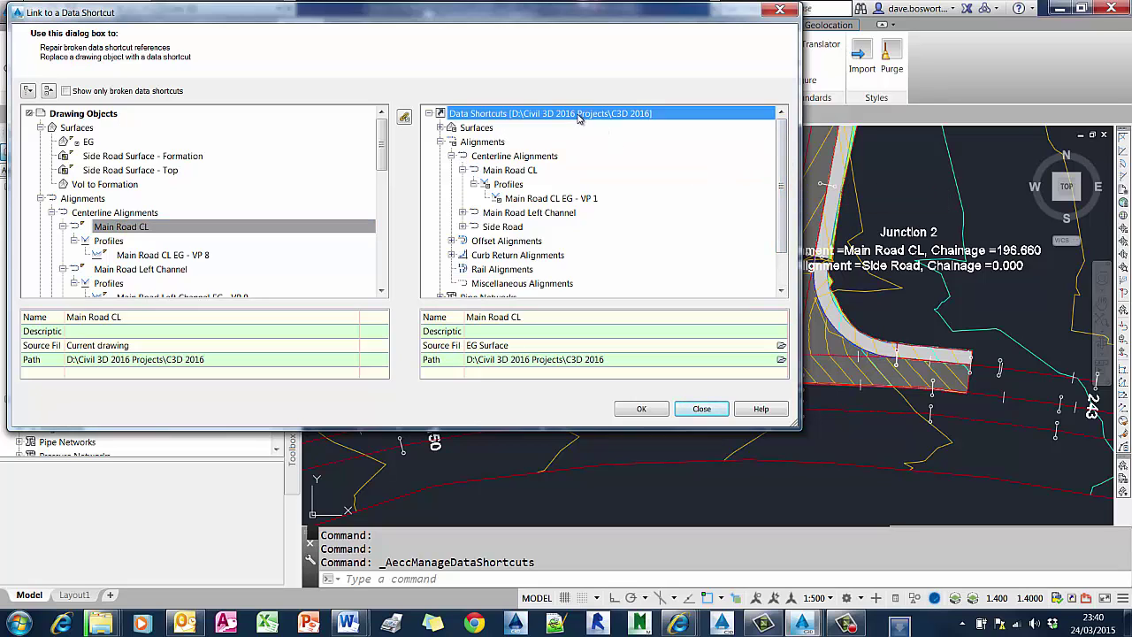
pyautogui.click(504, 171)
pyautogui.moveTo(522, 174); pyautogui.dragTo(523, 174)
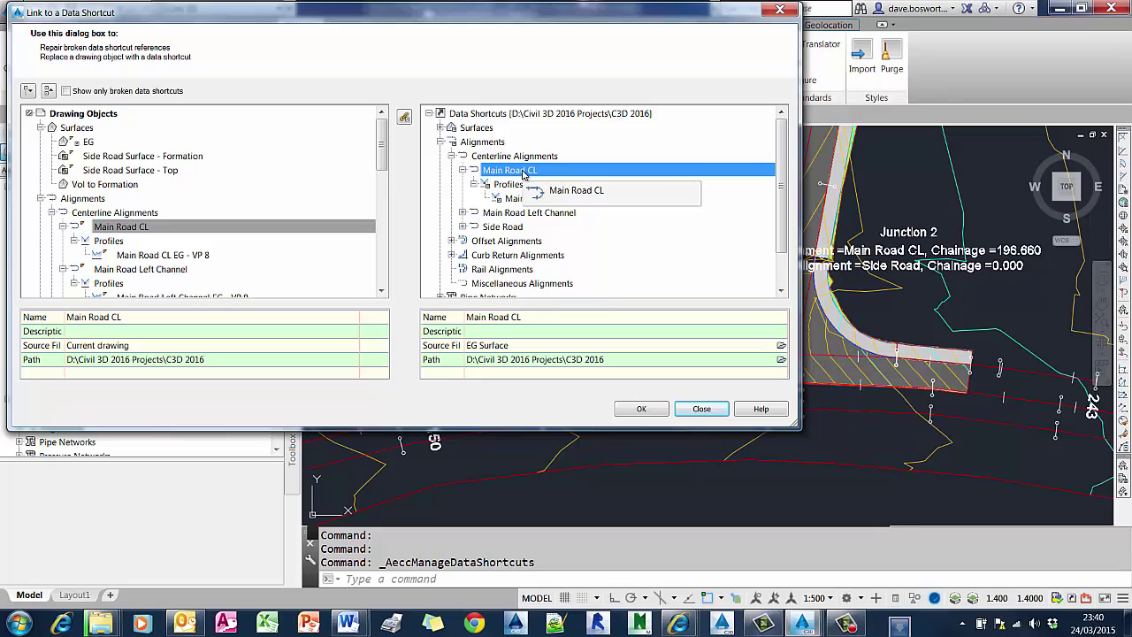
pyautogui.moveTo(523, 174); pyautogui.dragTo(523, 174)
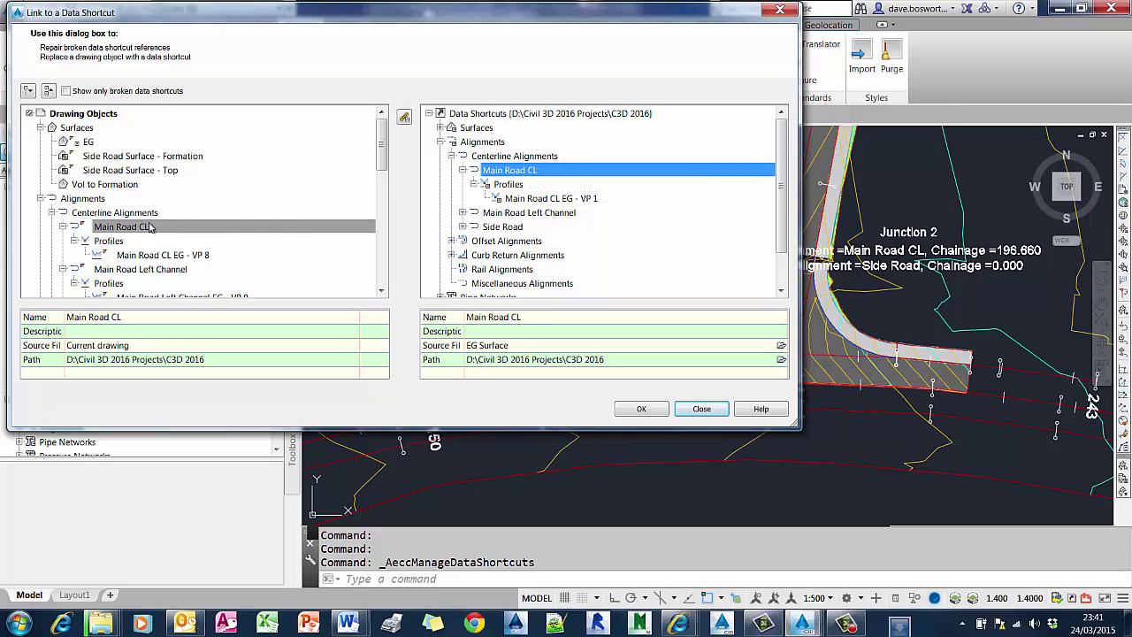
pyautogui.click(405, 119)
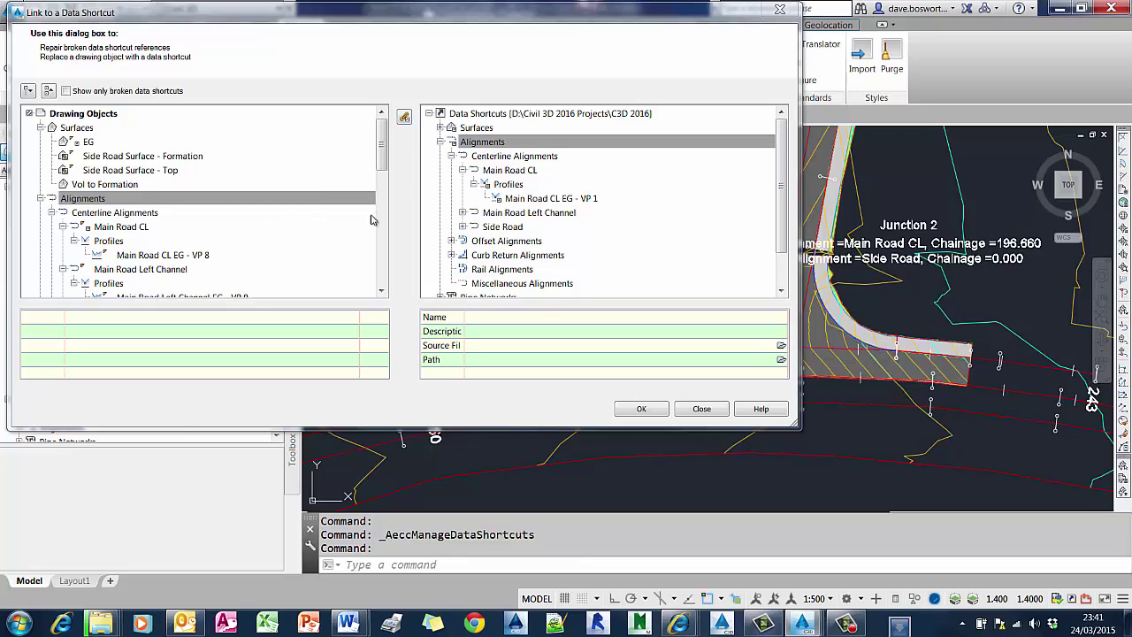
# Step: Link the Main Road Left Channel alignment to its matching data shortcut and accept the data shortcut changes
pyautogui.click(319, 198)
pyautogui.scroll(-1, 319, 196)
pyautogui.click(292, 226)
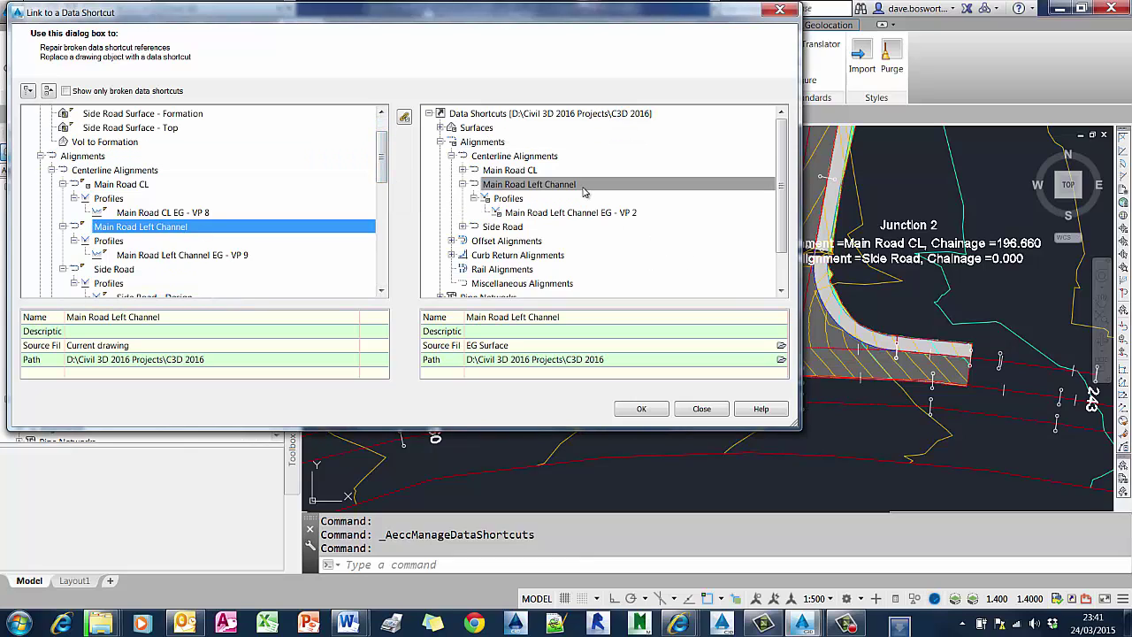
pyautogui.click(582, 188)
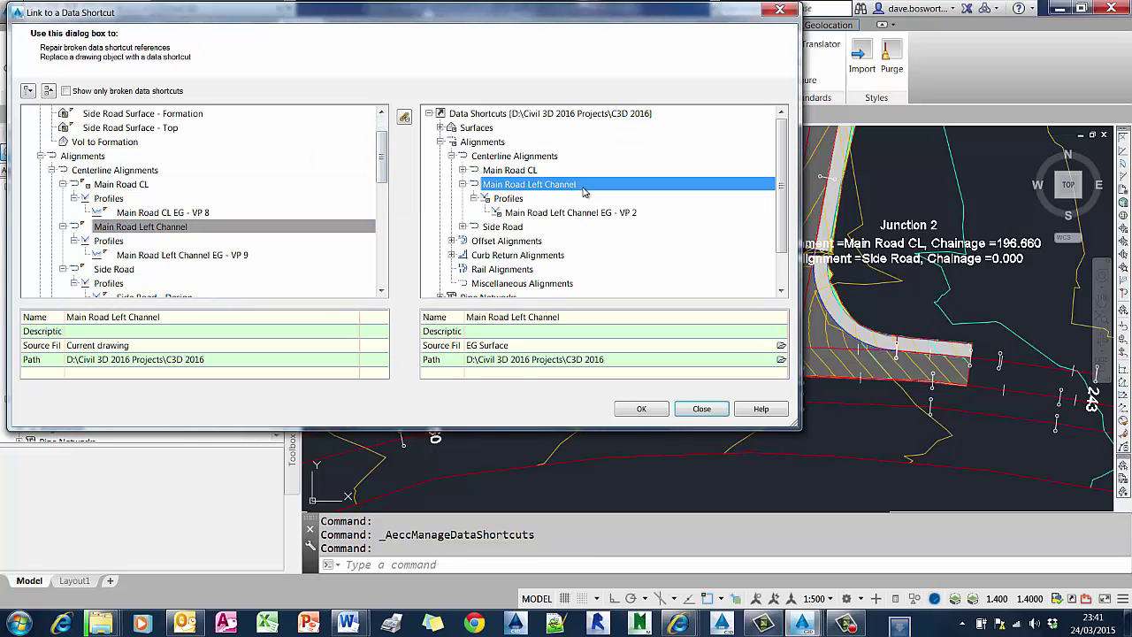
pyautogui.click(404, 118)
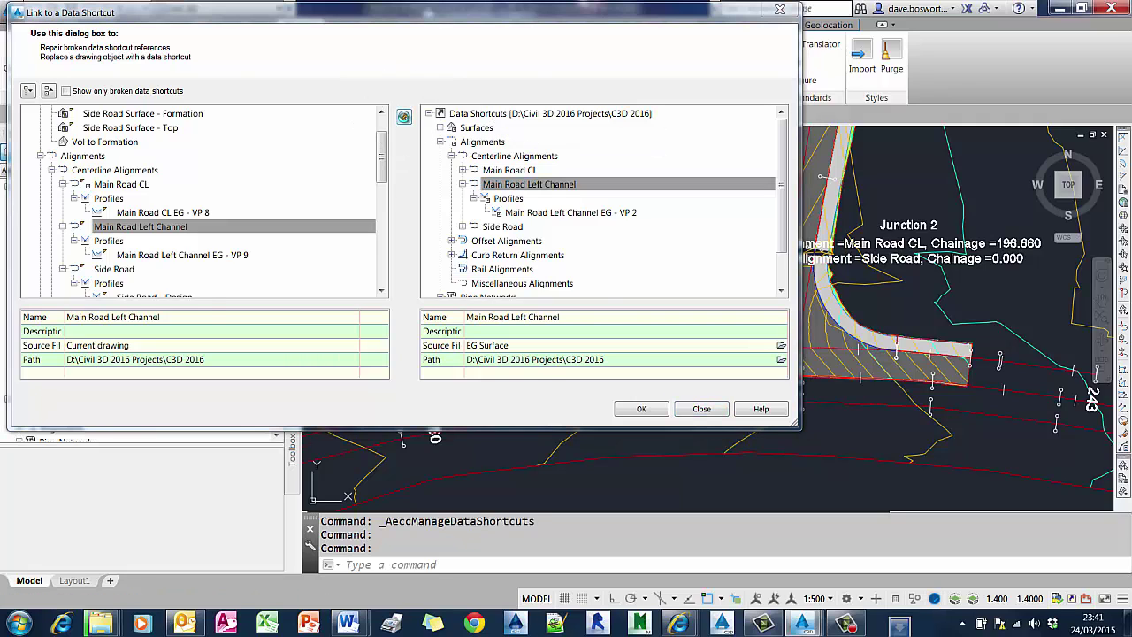
pyautogui.click(653, 410)
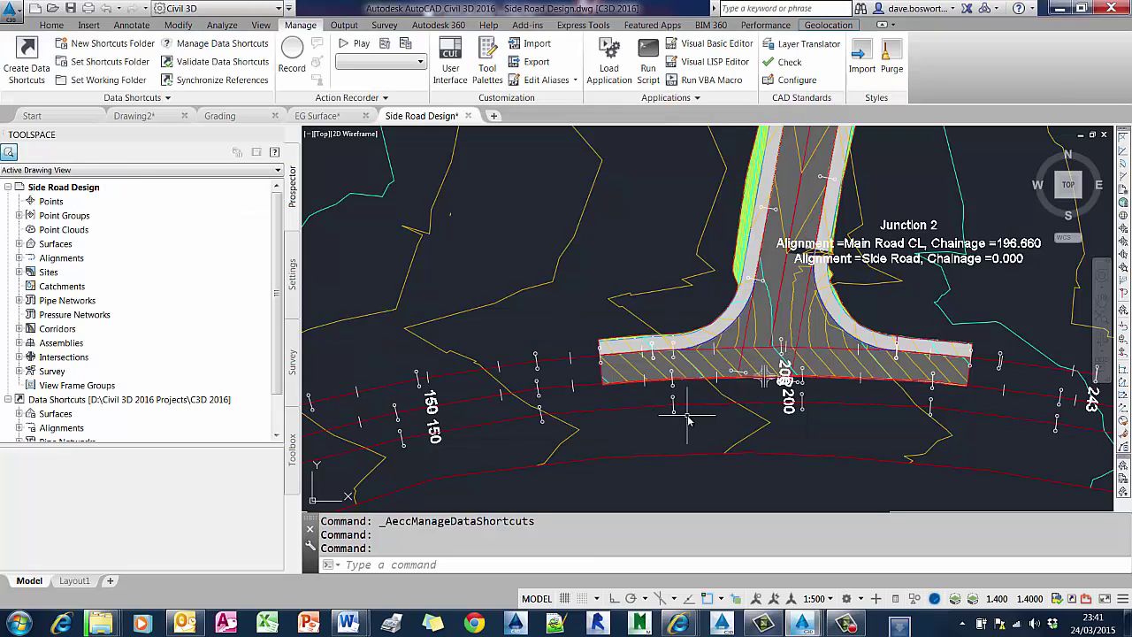
# Step: Rebuild the out-of-date Side Road corridor in the Side Road Design drawing
pyautogui.click(19, 372)
pyautogui.rightClick(97, 385)
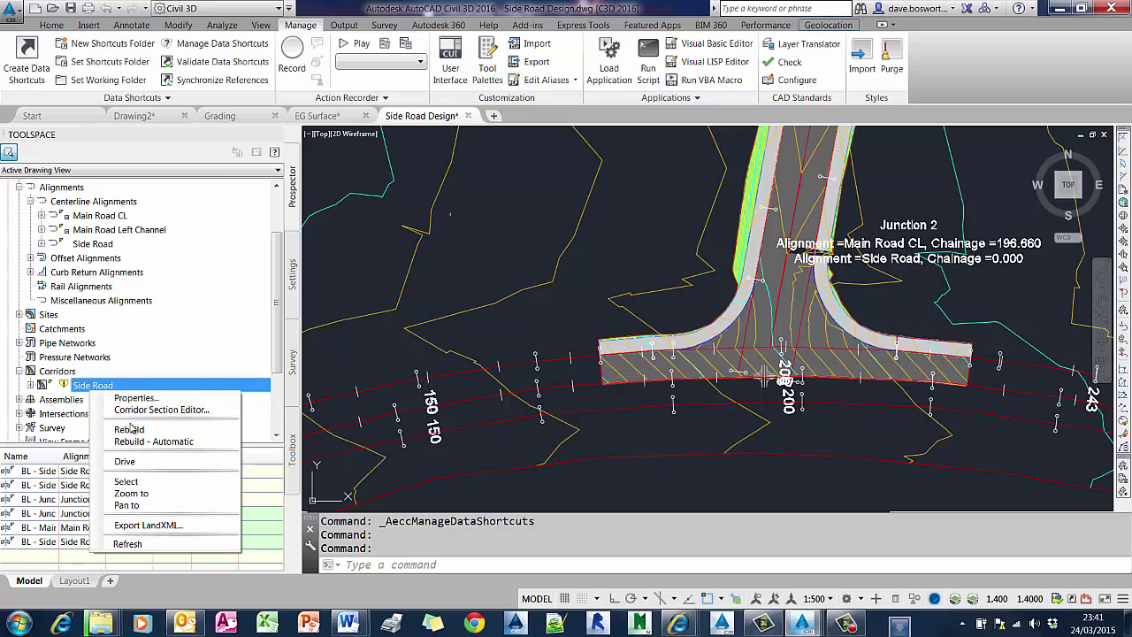
pyautogui.press('Escape')
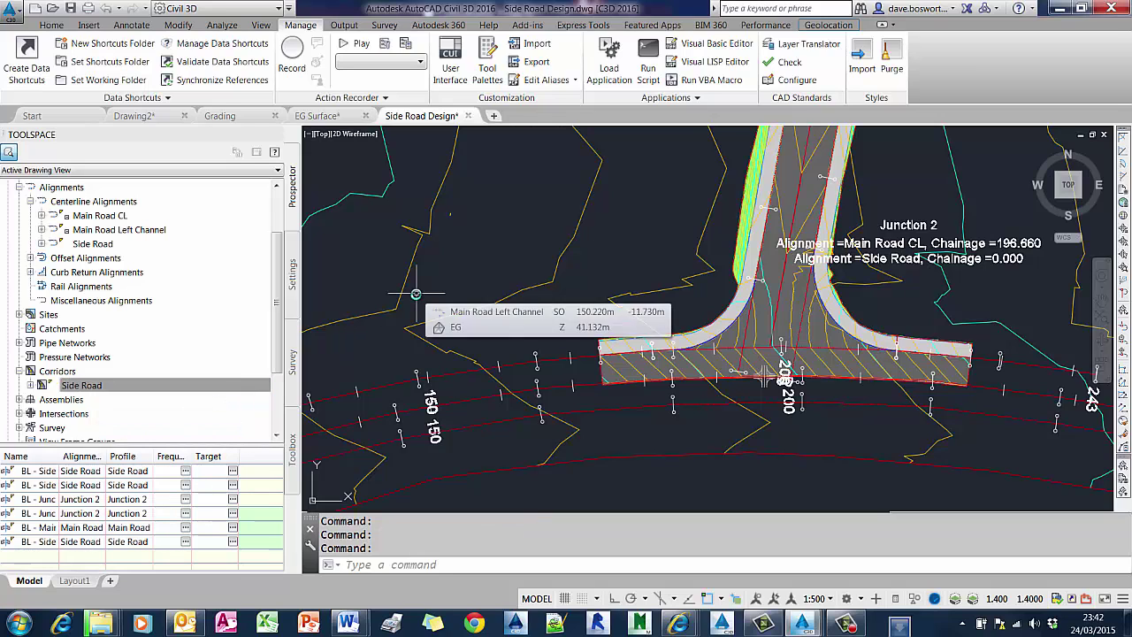
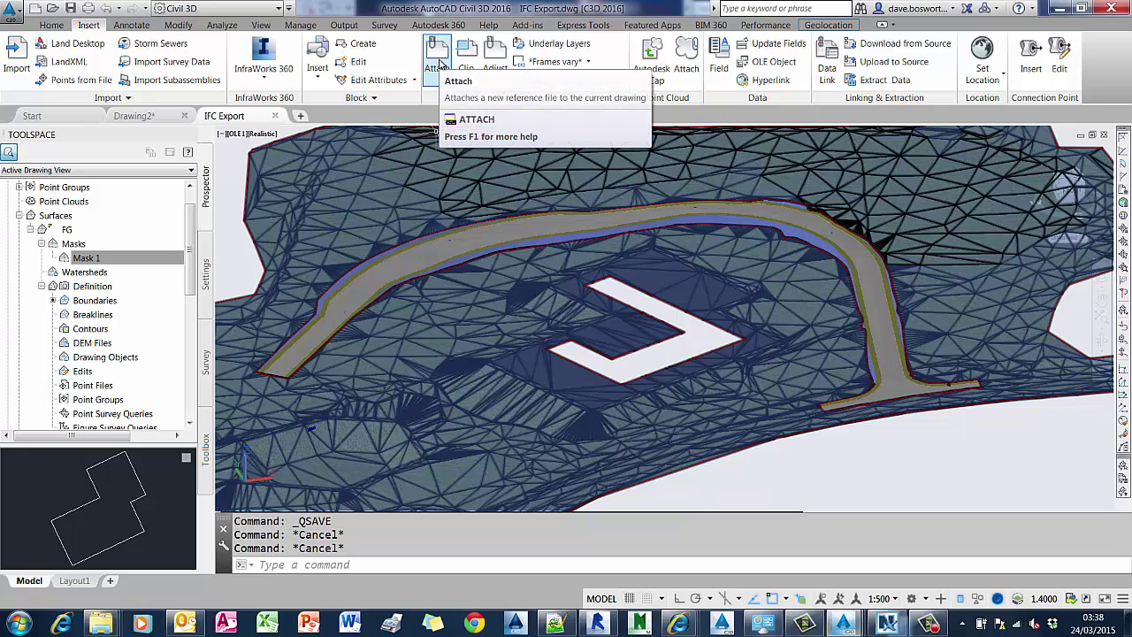
# Step: Choose the Navisworks file Technical_school-current-Co-ordinated.nwc as the reference to attach to the IFC Export drawing
pyautogui.click(438, 67)
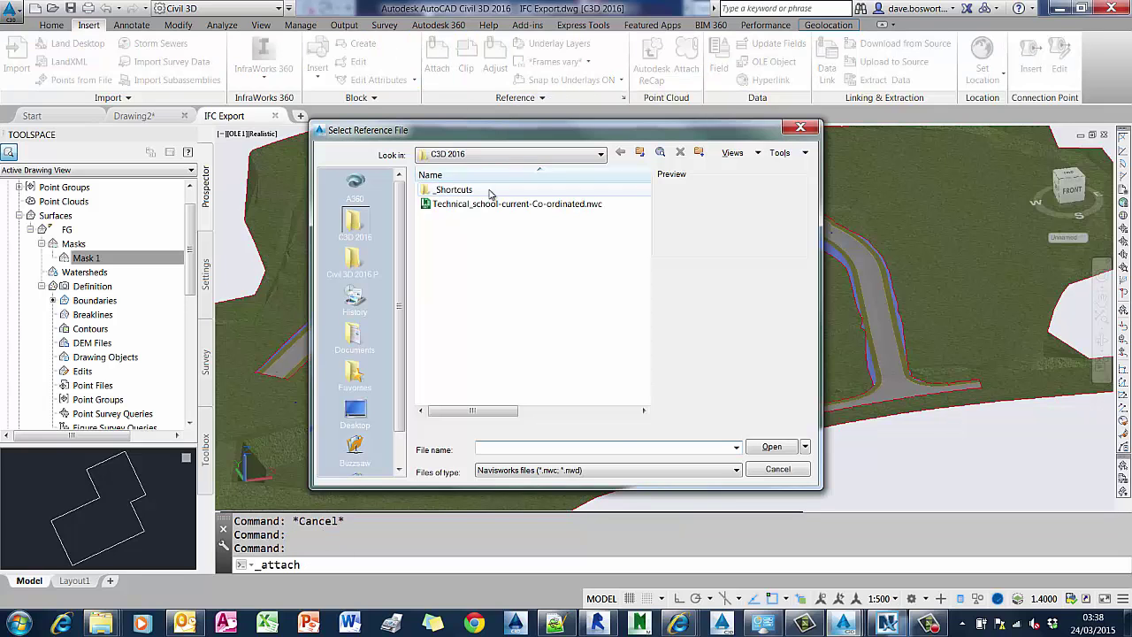
pyautogui.click(487, 204)
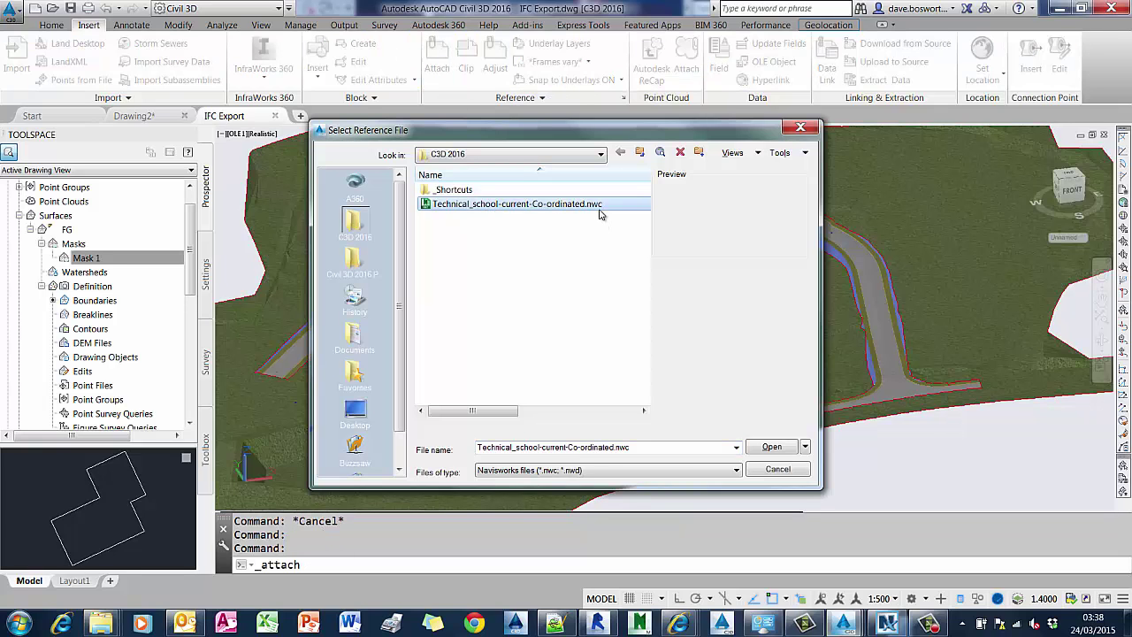
pyautogui.click(559, 471)
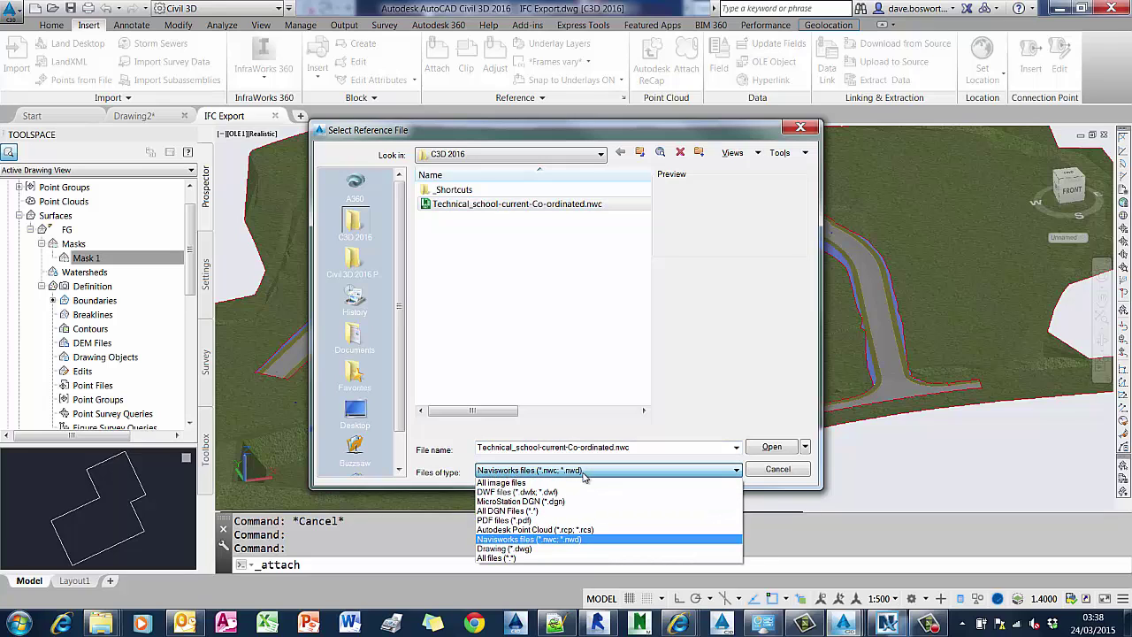
pyautogui.click(584, 475)
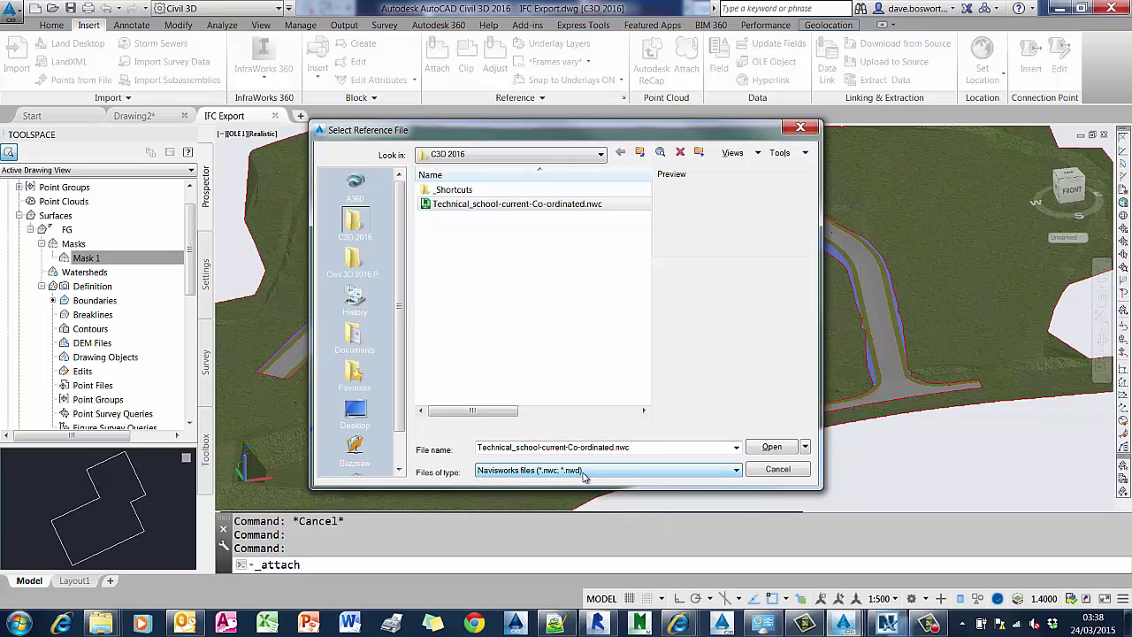
pyautogui.click(771, 448)
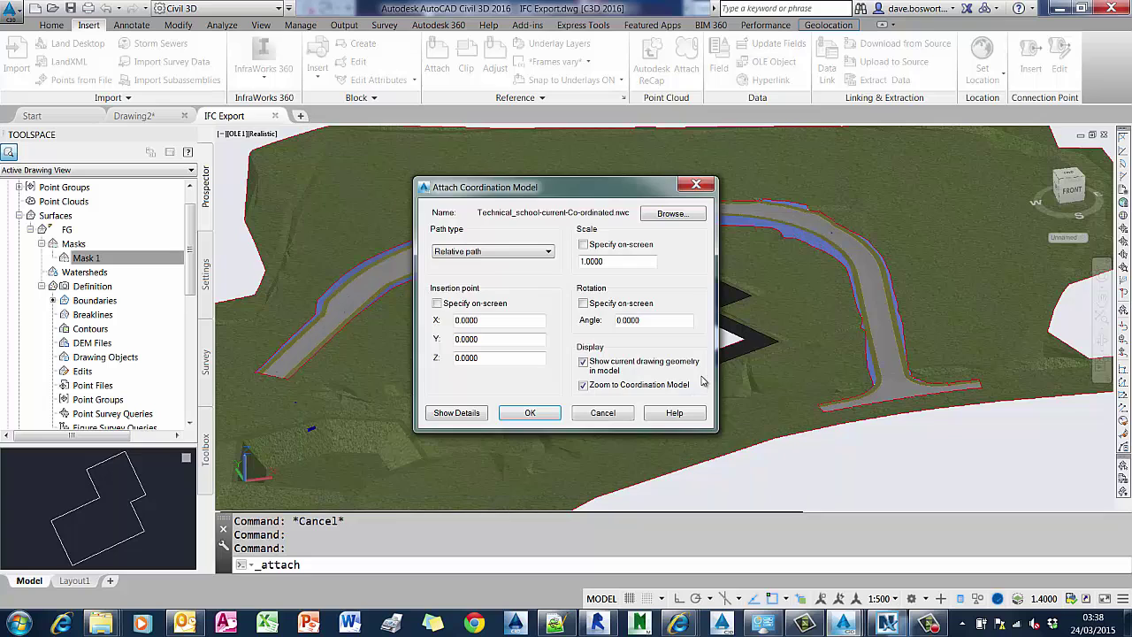
# Step: Attach the coordination model with a relative path, insertion point 0,0,0, scale 1 and rotation 0, showing drawing geometry and zooming to the model
pyautogui.click(546, 254)
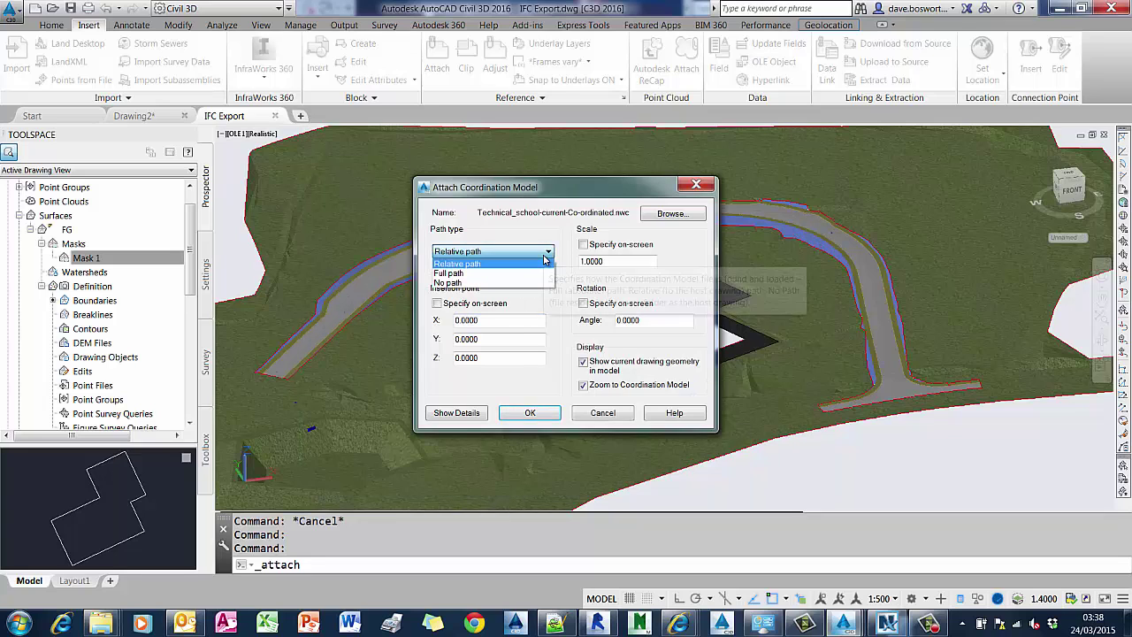
pyautogui.click(545, 258)
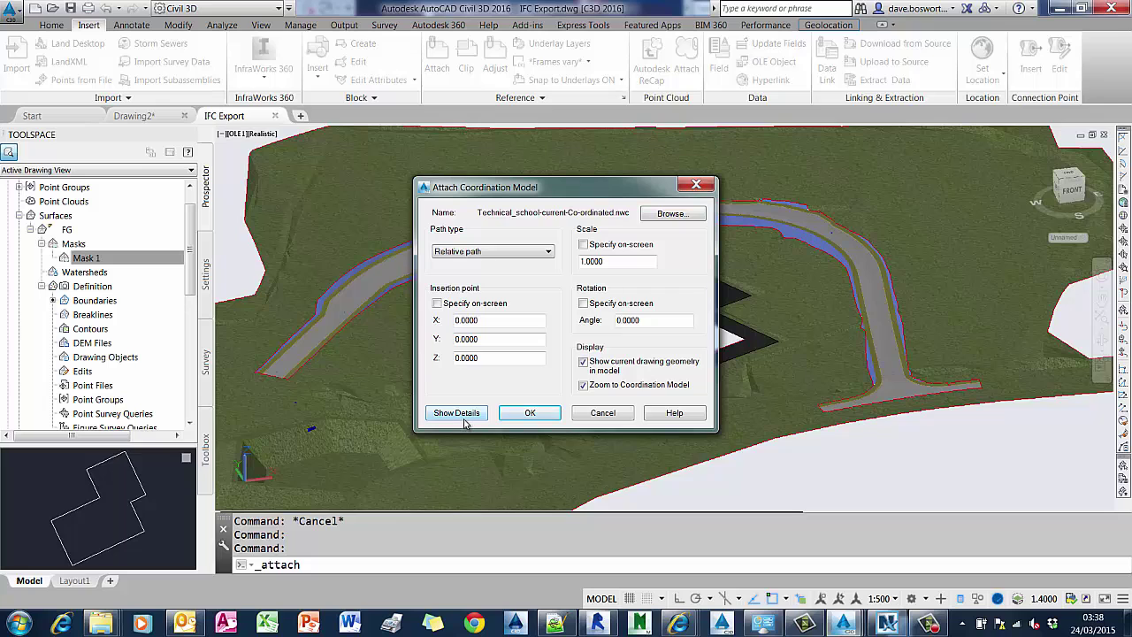
pyautogui.click(463, 416)
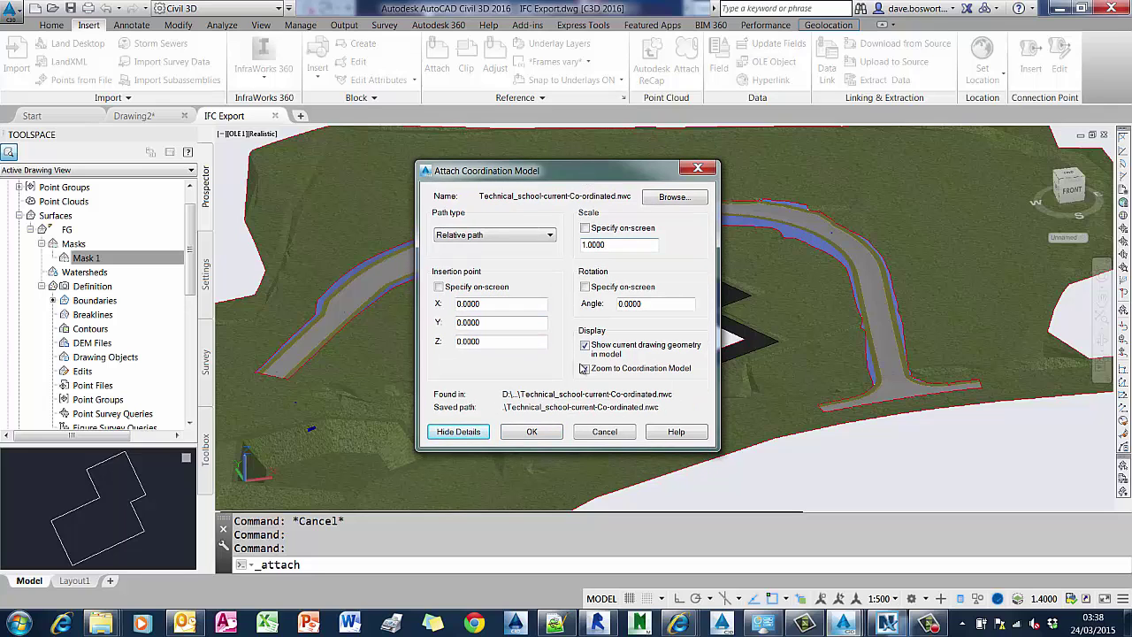
pyautogui.click(535, 432)
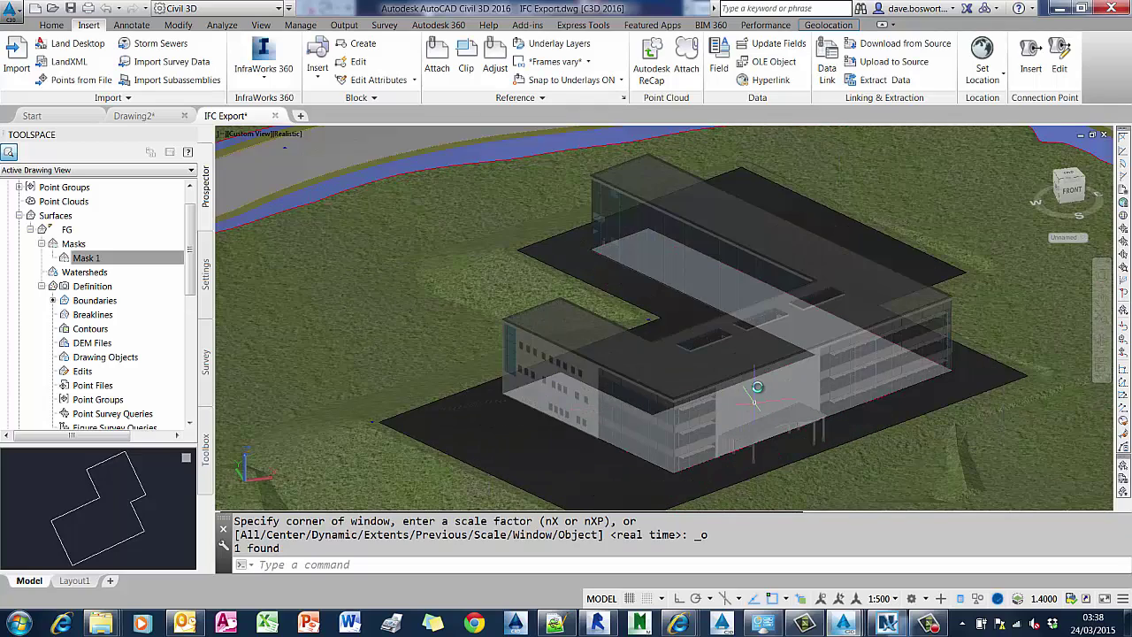
pyautogui.press('Escape')
pyautogui.press('Escape')
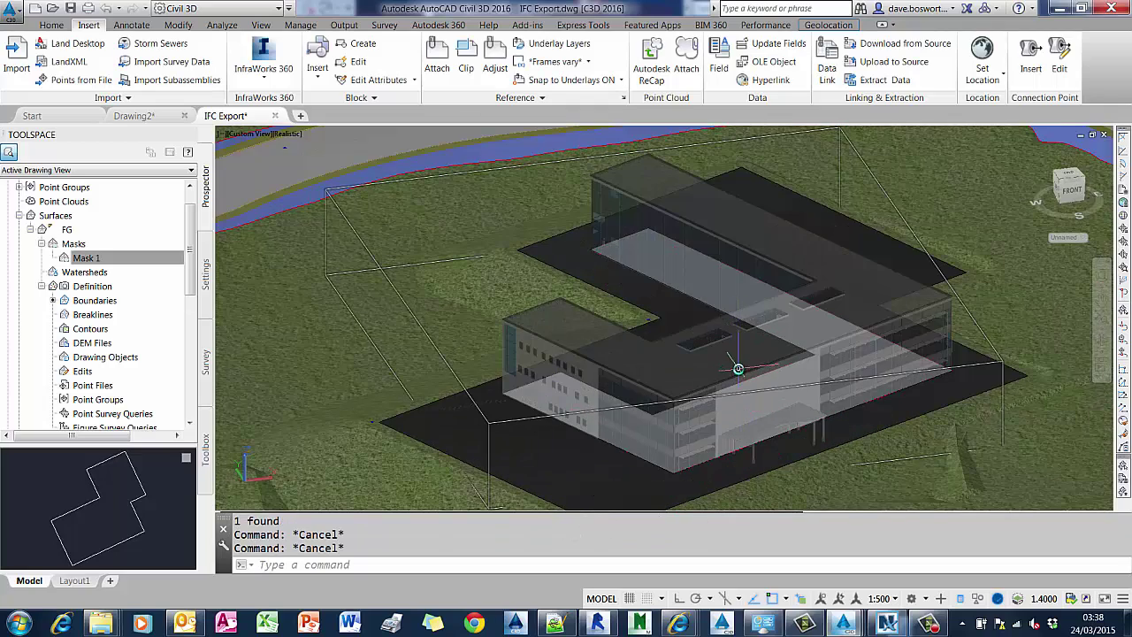
# Step: Inspect the attached school coordination model from its courtyard side and check its object properties, leaving it deselected
pyautogui.keyDown('shift'); pyautogui.moveTo(738, 368); pyautogui.dragTo(341, 361, button='middle'); pyautogui.keyUp('shift')
pyautogui.click(622, 273)
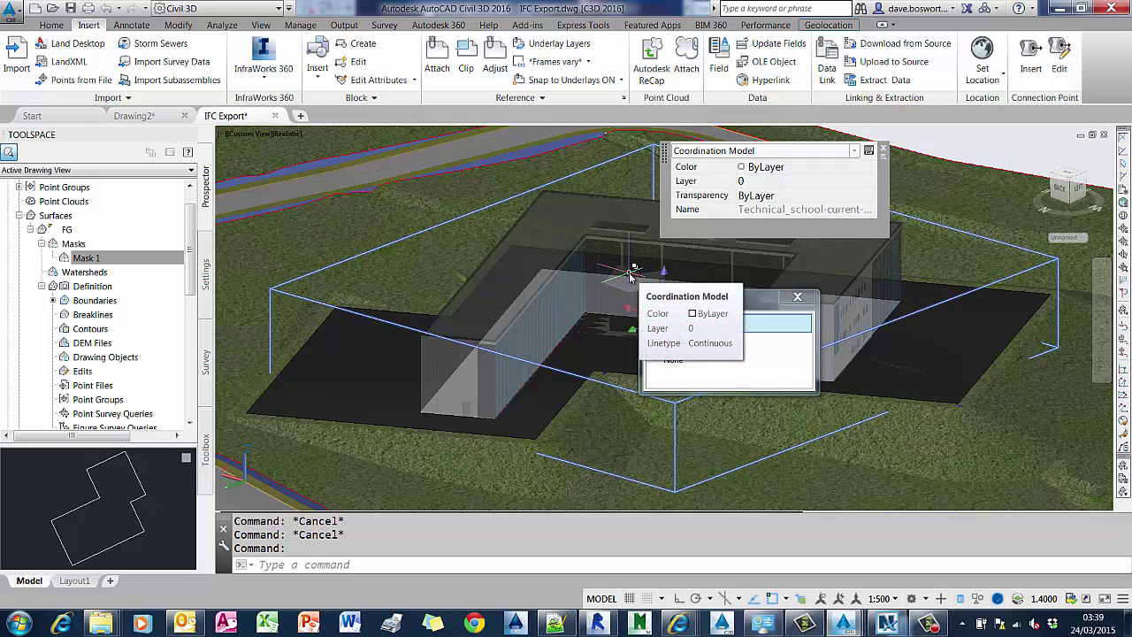
pyautogui.press('Escape')
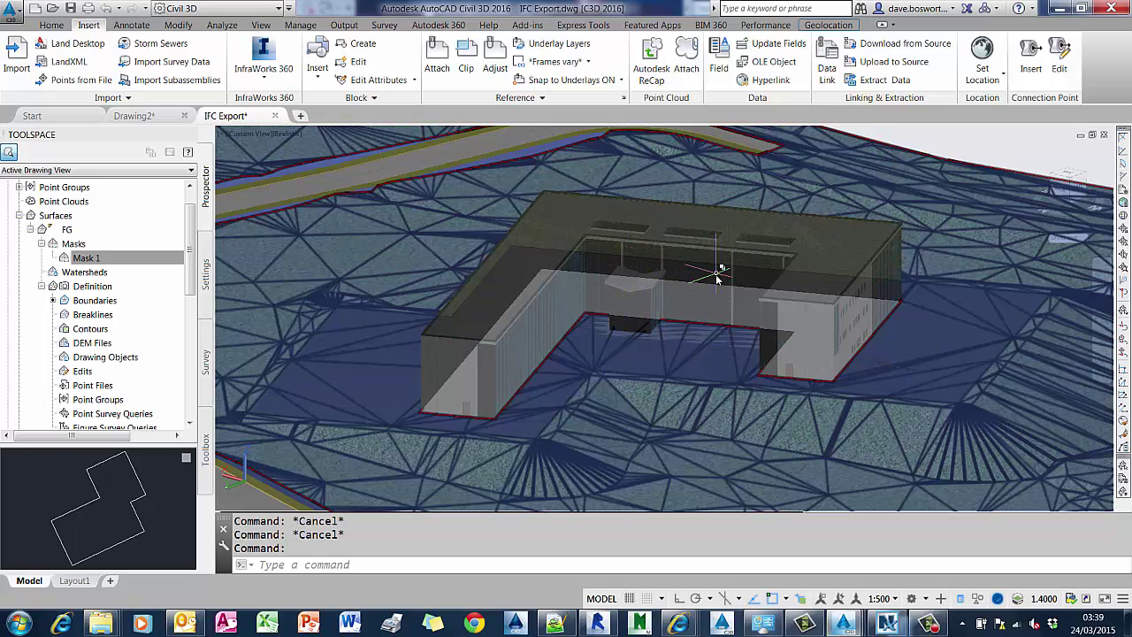
# Step: Set the coordination model's colour fading, CMFADECOLOR, to 10
pyautogui.write('cm')
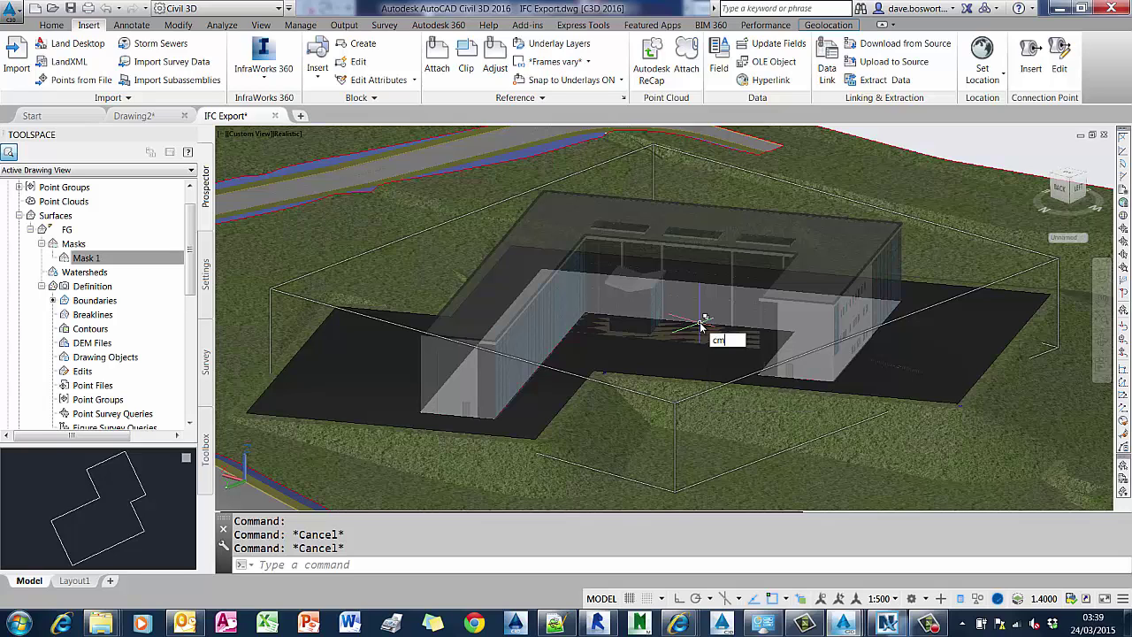
pyautogui.click(754, 355)
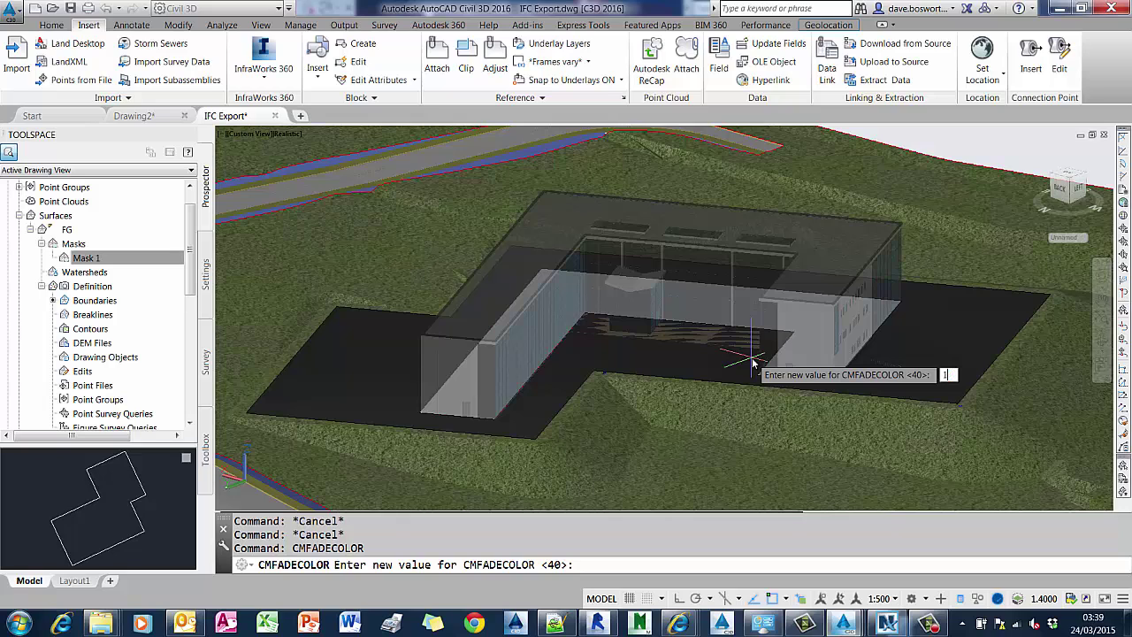
pyautogui.press('Return')
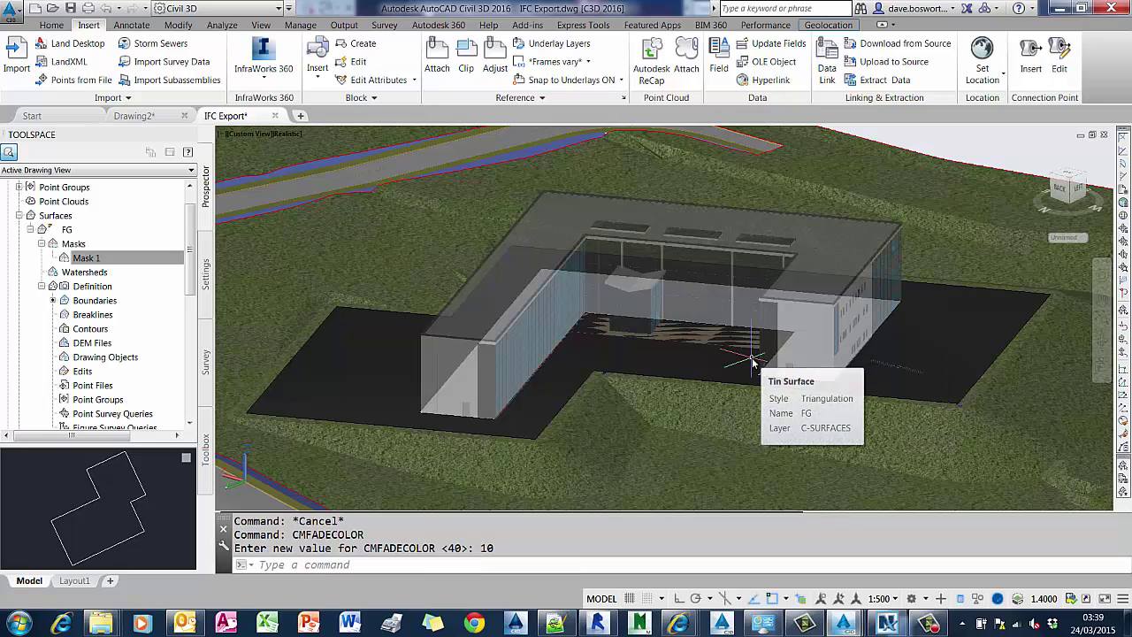
# Step: Set the coordination model's opacity fading, CMFADEOPACITY, to 10 and review the school building from its entrance side
pyautogui.write('cm')
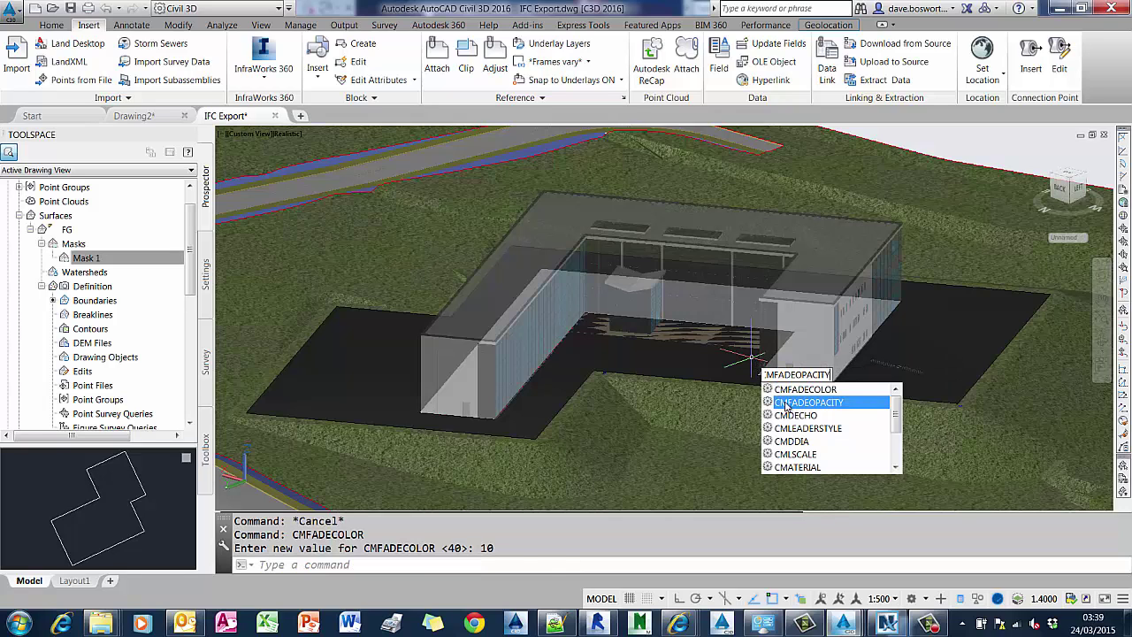
pyautogui.click(784, 402)
pyautogui.write('10')
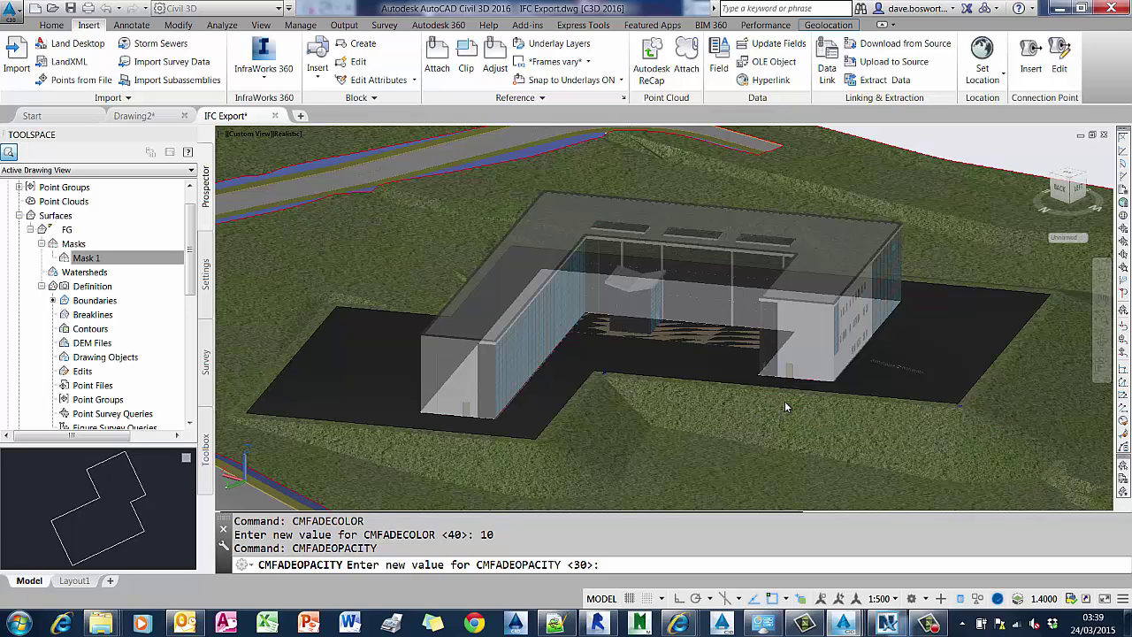
pyautogui.press('Return')
pyautogui.press('Escape')
pyautogui.press('Escape')
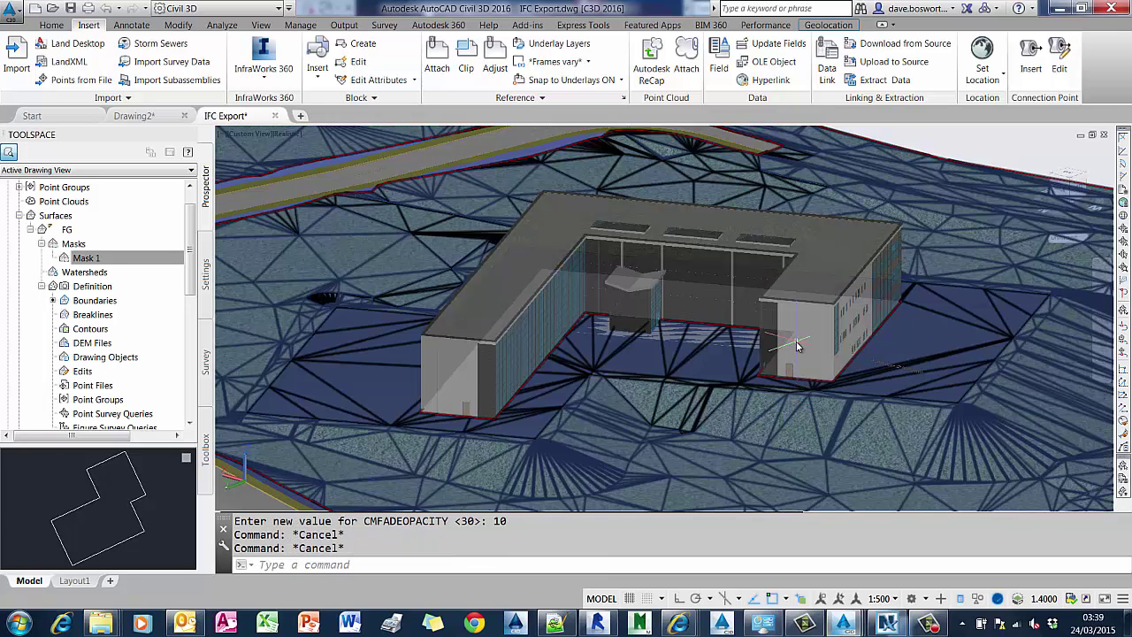
pyautogui.keyDown('shift'); pyautogui.moveTo(793, 303); pyautogui.dragTo(491, 297, button='middle'); pyautogui.keyUp('shift')
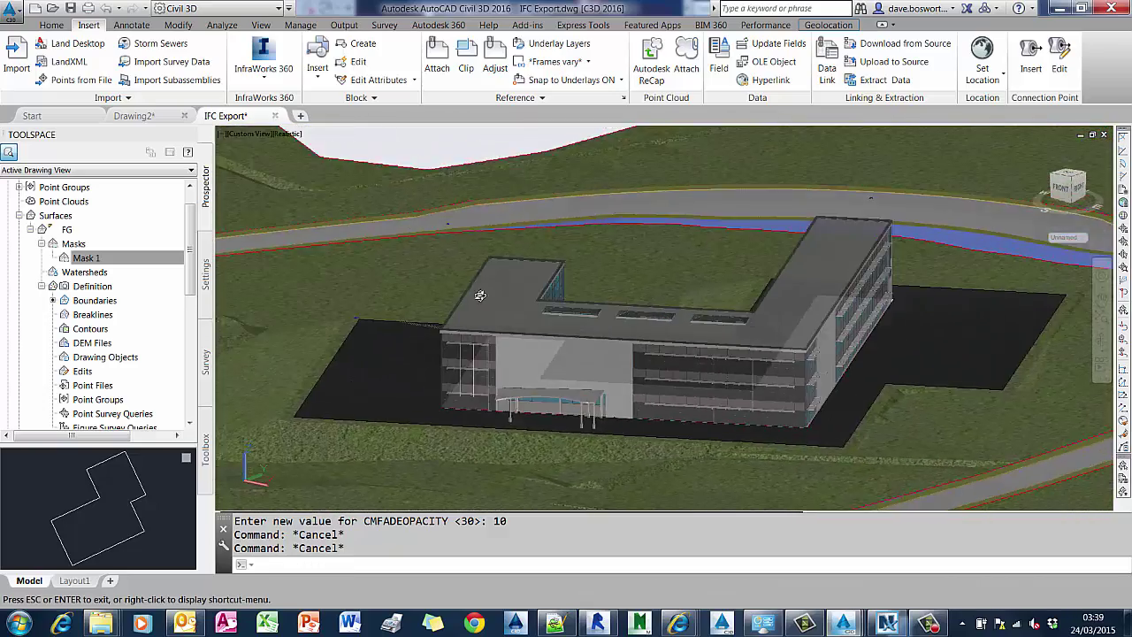
# Step: In the open Pipe Networks drawing's Prospector tree, expand the pipe networks down to Storm2 and highlight it
pyautogui.scroll(5, 636, 319)
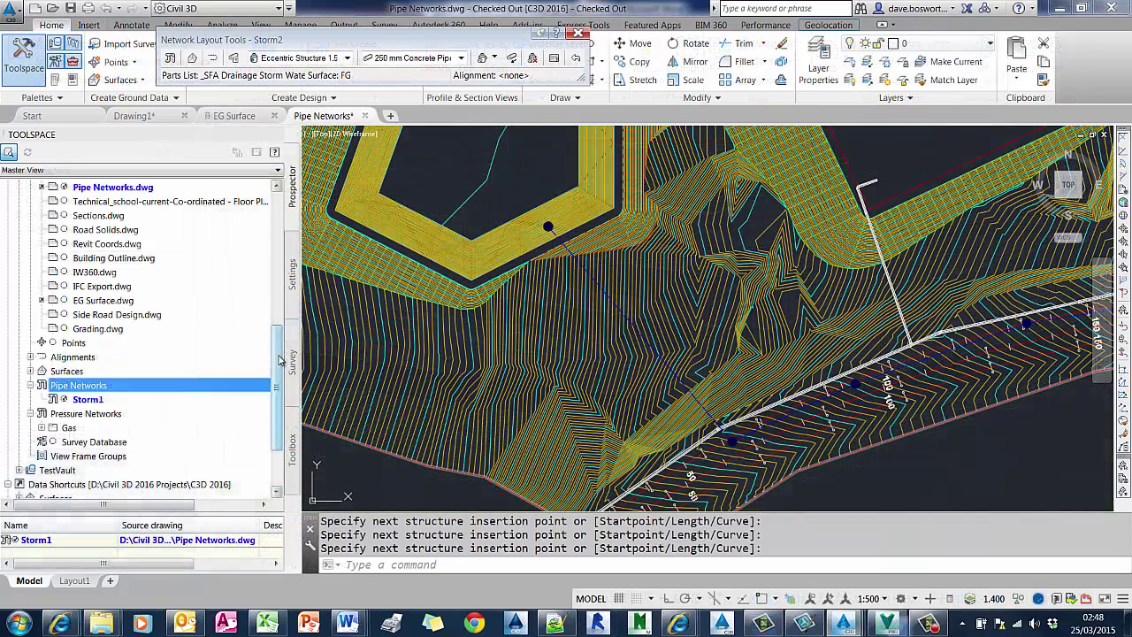
pyautogui.scroll(2, 287, 320)
pyautogui.scroll(5, 292, 320)
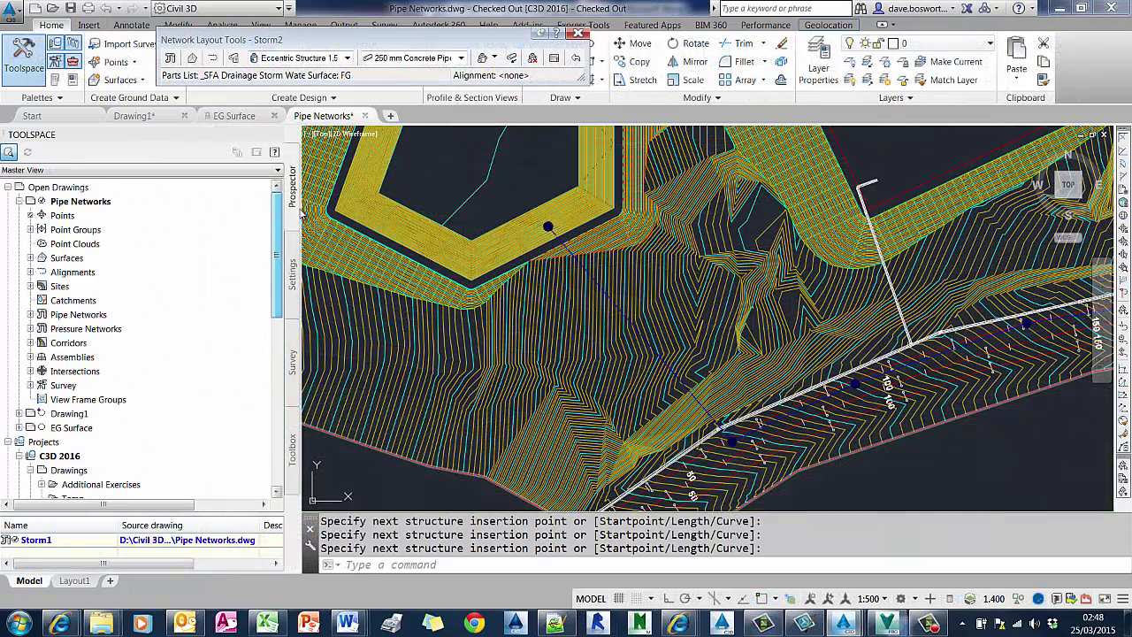
pyautogui.click(31, 315)
pyautogui.click(42, 328)
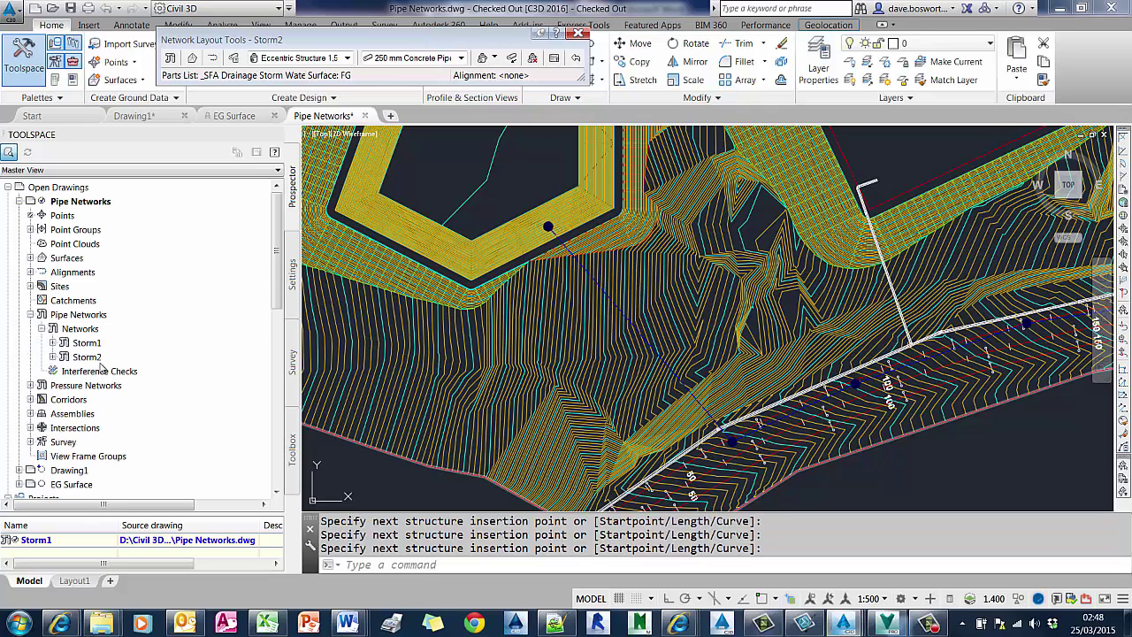
pyautogui.click(98, 357)
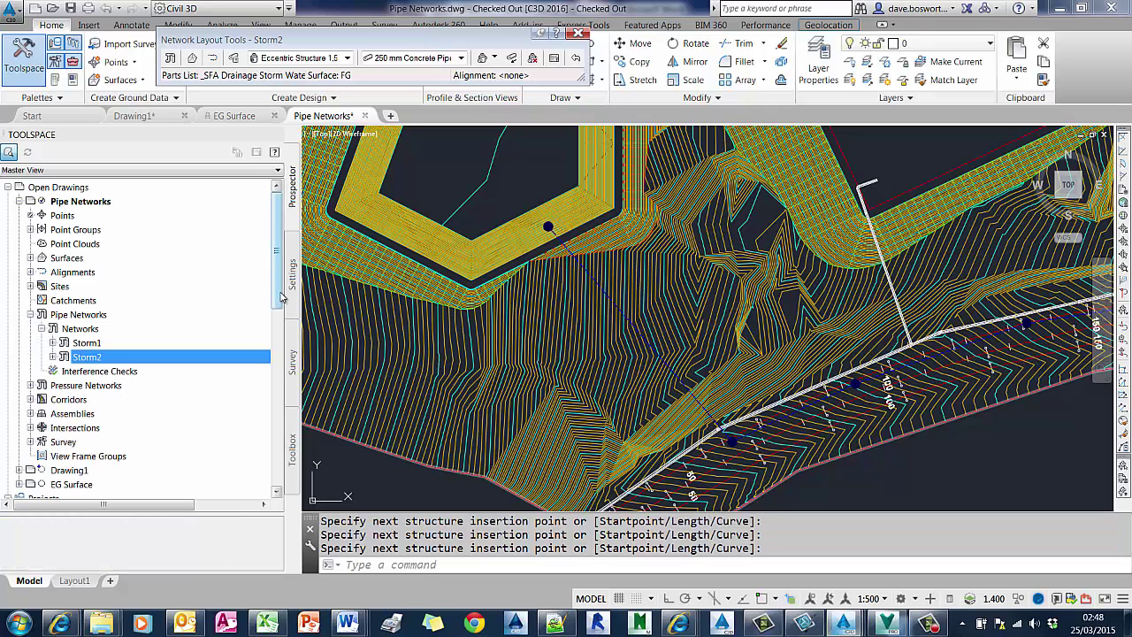
# Step: Review the C3D 2016 project in Prospector and locate the Storm1 network in its Pipe Networks collection
pyautogui.scroll(-5, 277, 316)
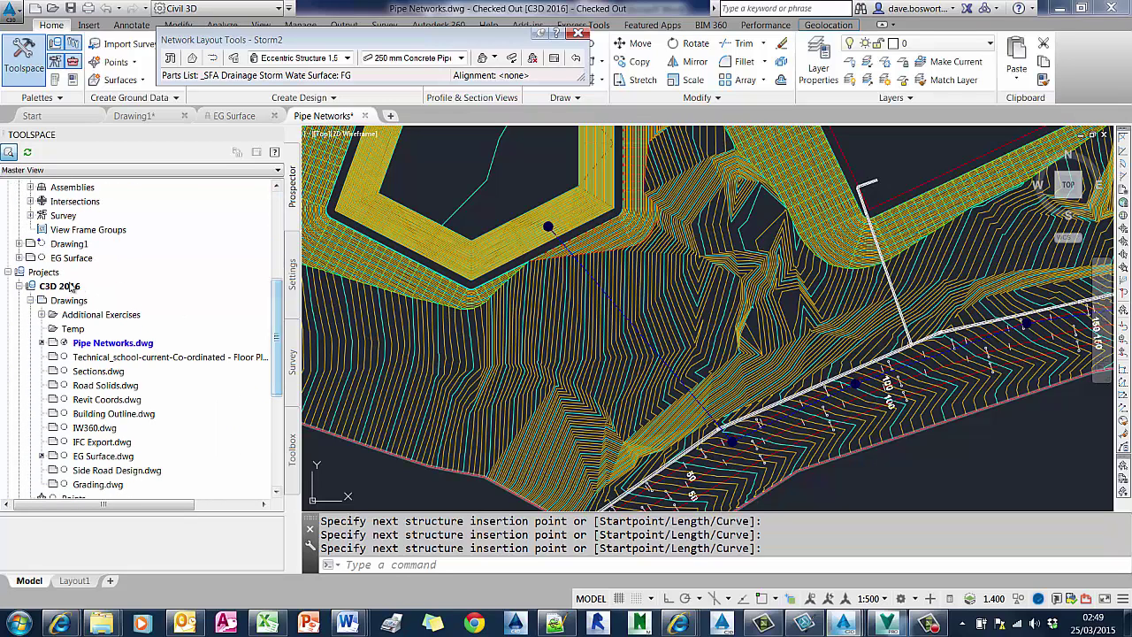
pyautogui.click(51, 273)
pyautogui.click(60, 287)
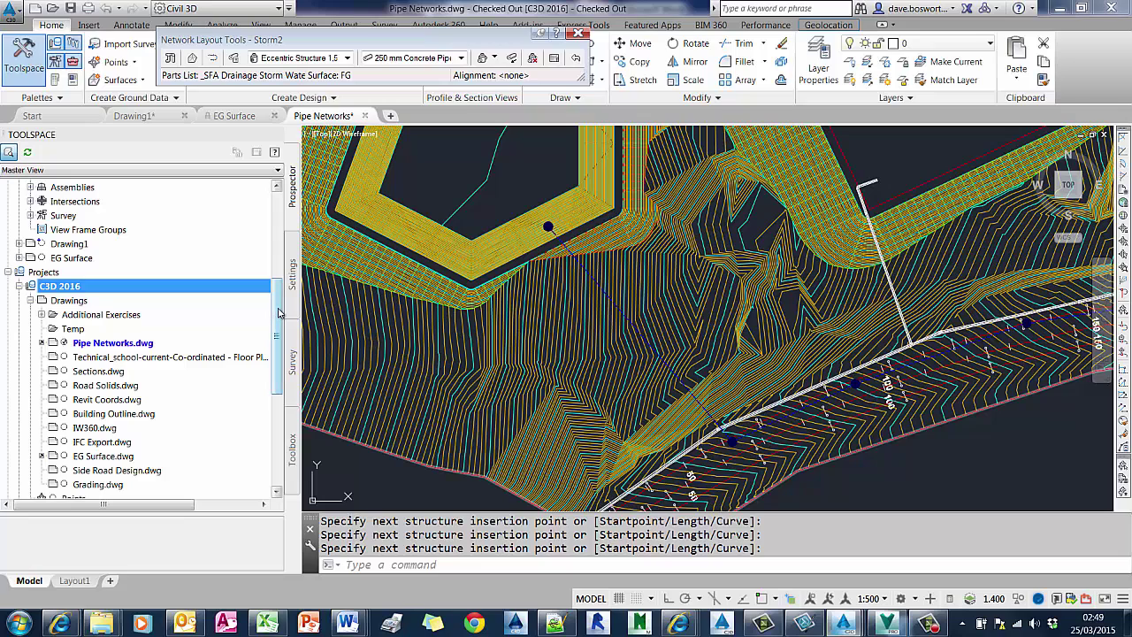
pyautogui.moveTo(278, 311); pyautogui.dragTo(275, 382)
pyautogui.click(88, 386)
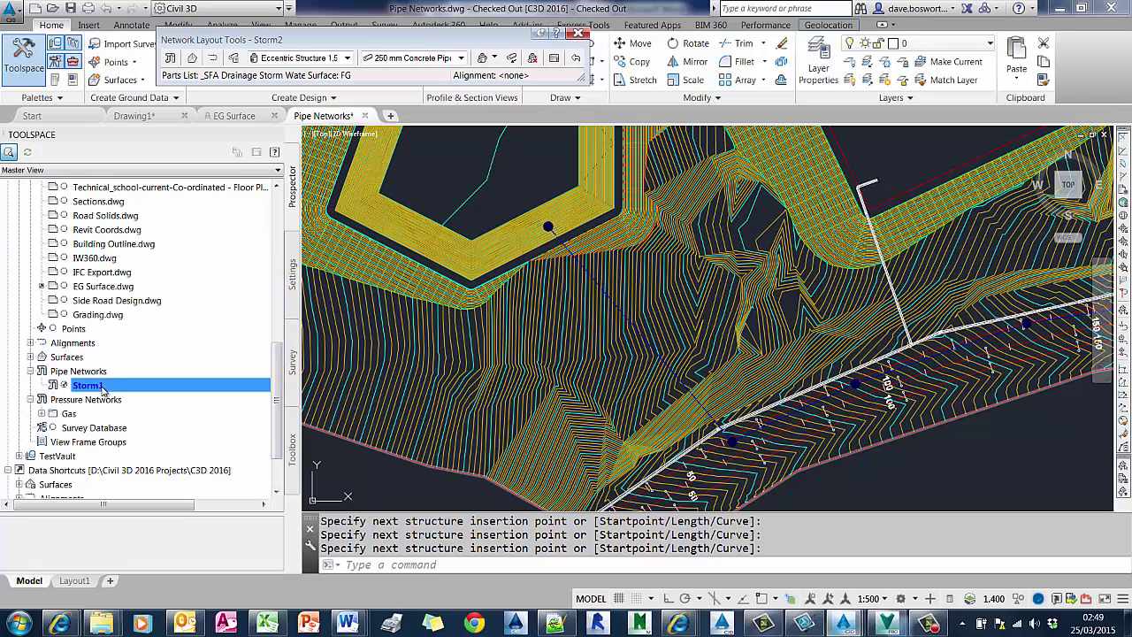
# Step: Check in the Pipe Networks drawing, keeping files checked out with no DWF, and share the Storm2 pipe network with the project
pyautogui.moveTo(275, 405); pyautogui.dragTo(286, 251)
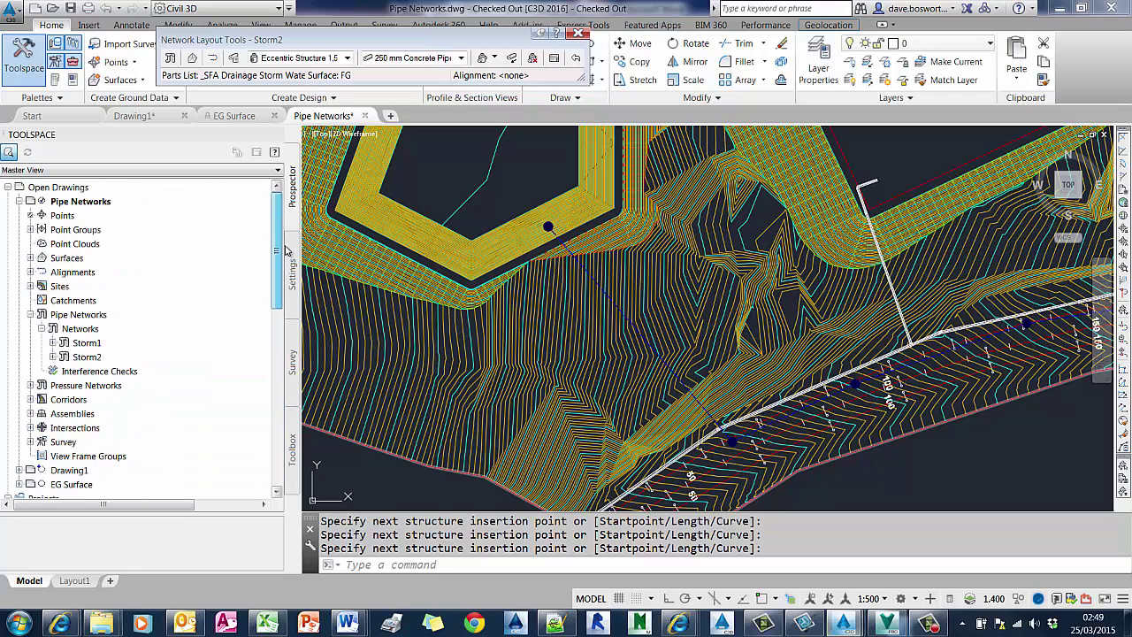
pyautogui.rightClick(96, 204)
pyautogui.click(114, 224)
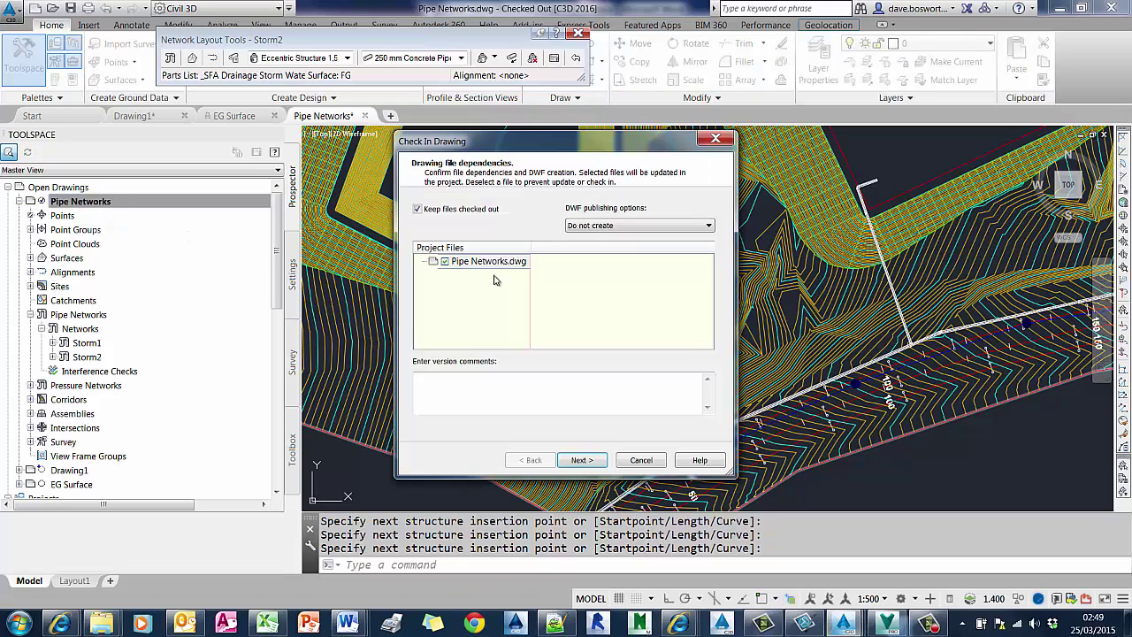
pyautogui.click(590, 460)
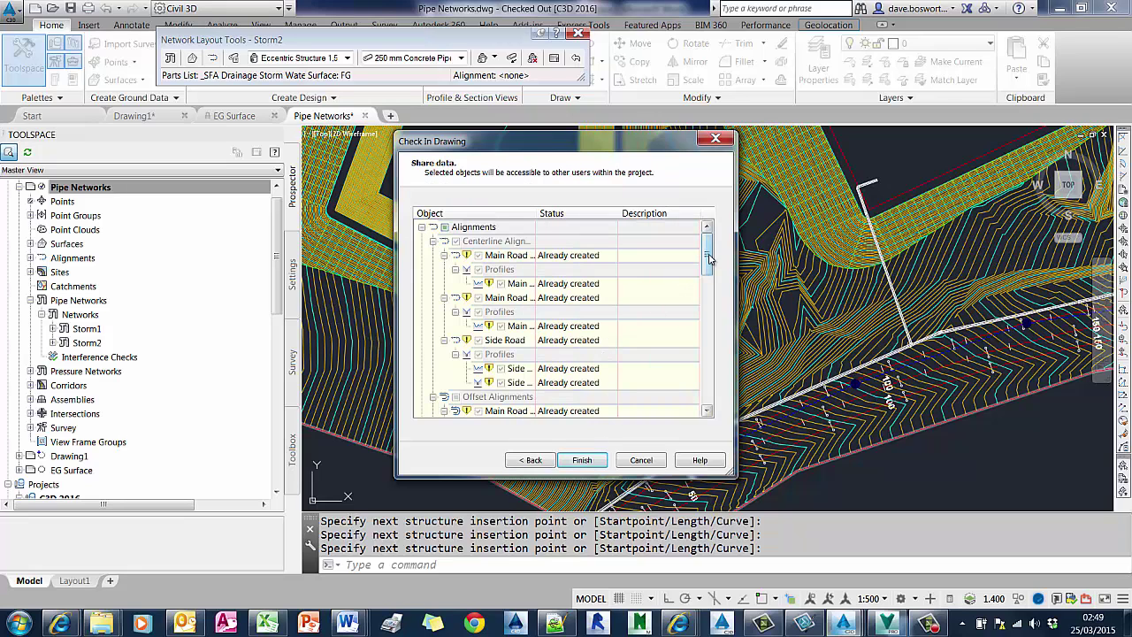
pyautogui.moveTo(708, 257); pyautogui.dragTo(710, 389)
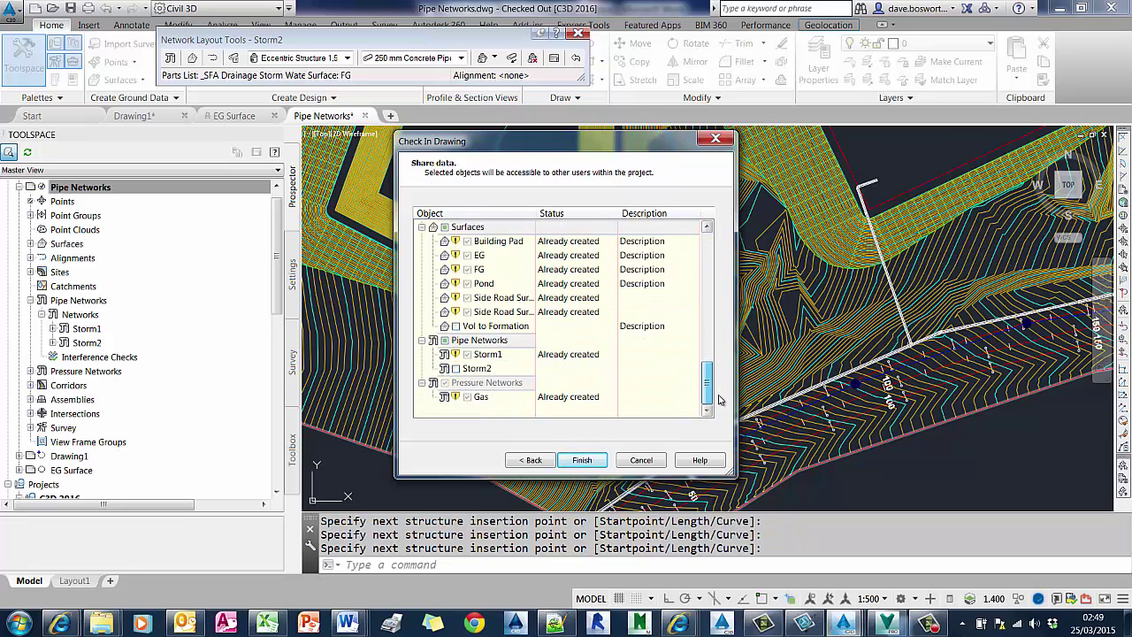
pyautogui.click(456, 368)
pyautogui.click(580, 460)
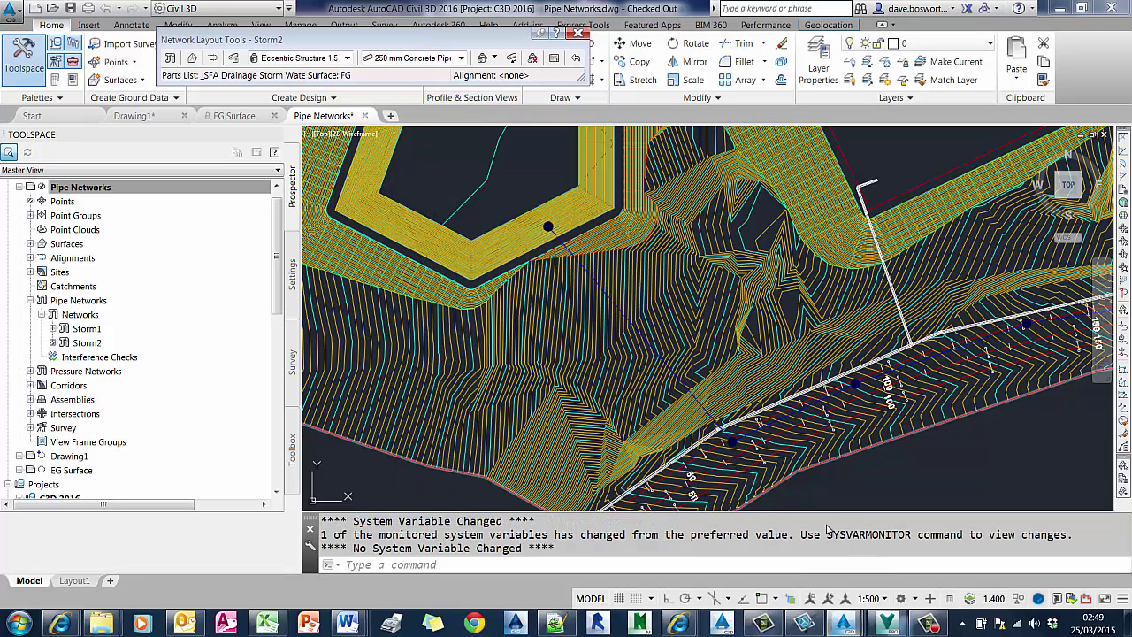
# Step: Switch to Autodesk Vault Professional and examine the C3D 2016 project's Pipe Networks folder and its Storm Drainage subfolder
pyautogui.click(886, 623)
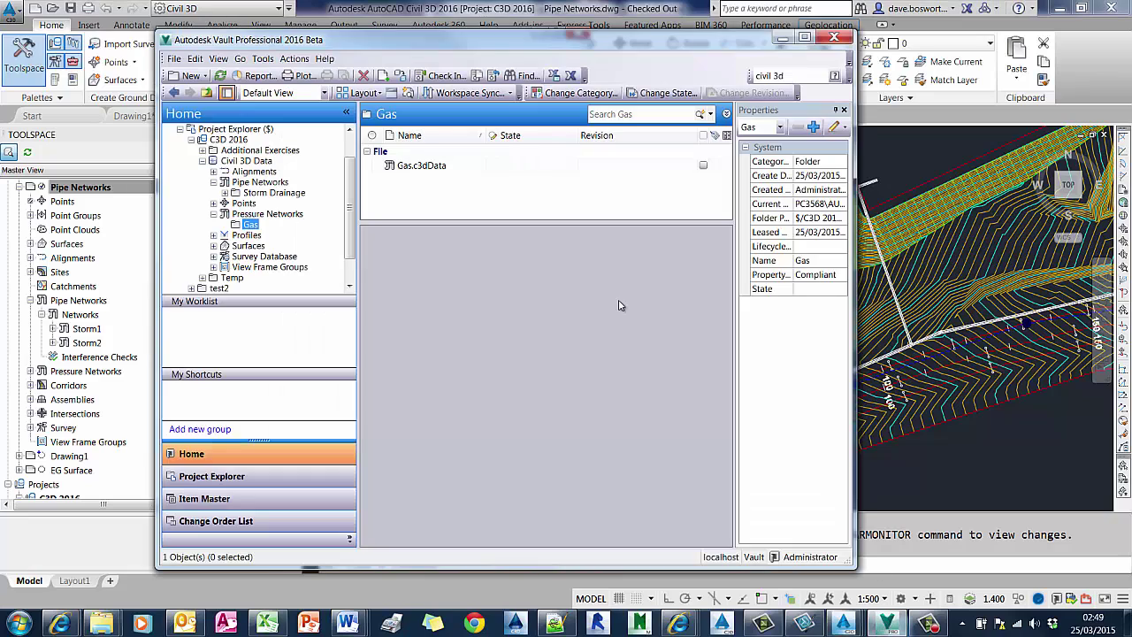
pyautogui.click(259, 182)
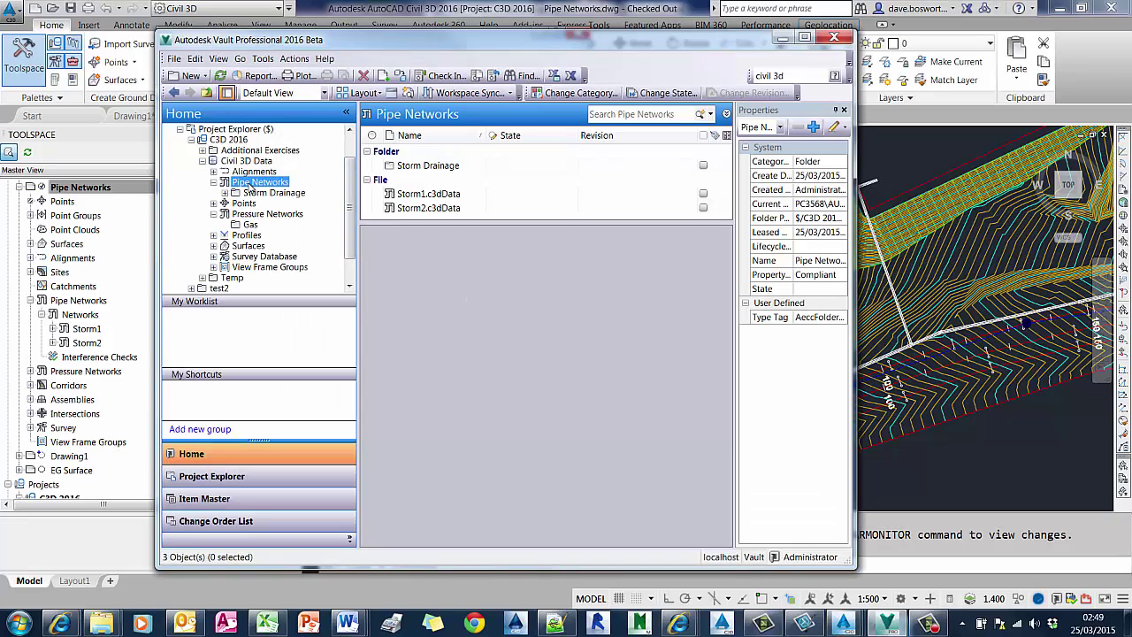
pyautogui.click(263, 194)
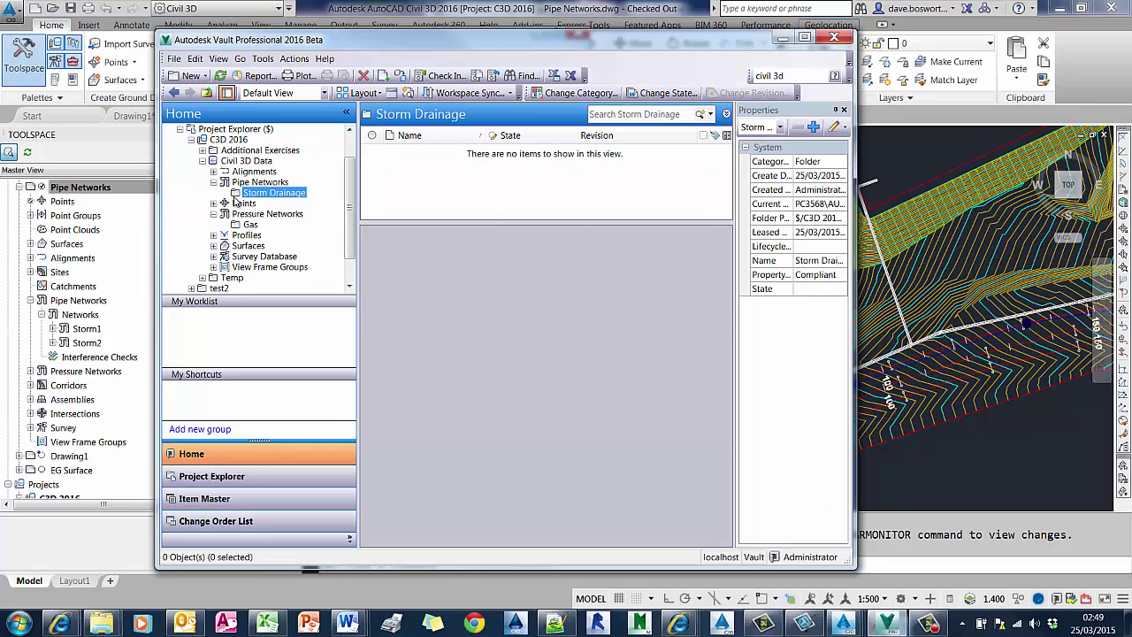
# Step: Move Storm1.c3dData and Storm2.c3dData from the Pipe Networks folder into Storm Drainage, checking both folders' contents
pyautogui.click(259, 182)
pyautogui.moveTo(433, 202); pyautogui.dragTo(297, 193)
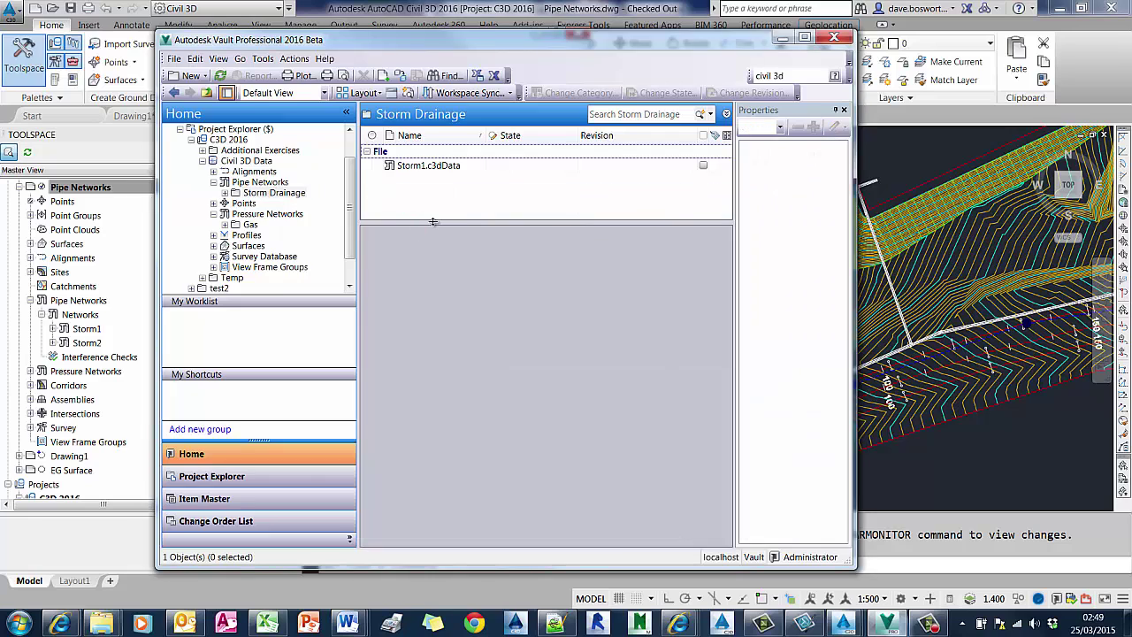
pyautogui.click(413, 194)
pyautogui.moveTo(414, 195); pyautogui.dragTo(270, 193)
pyautogui.click(245, 195)
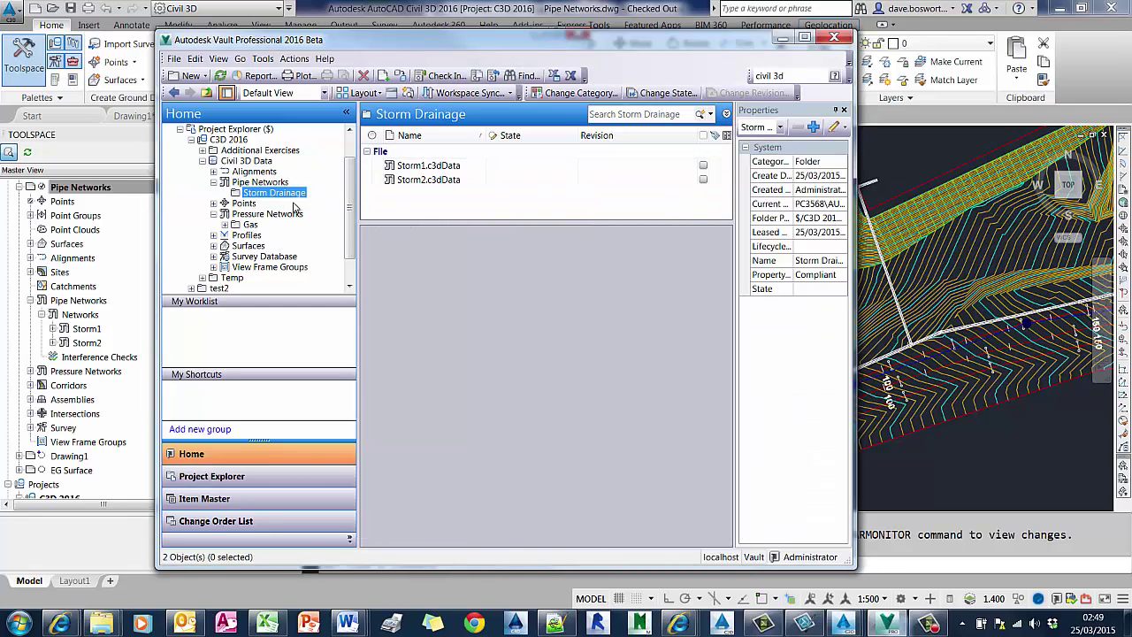
pyautogui.click(268, 183)
pyautogui.click(272, 191)
# Step: Switch back to Civil 3D and check in the Pipe Networks drawing again, keeping files checked out with no DWF
pyautogui.click(782, 39)
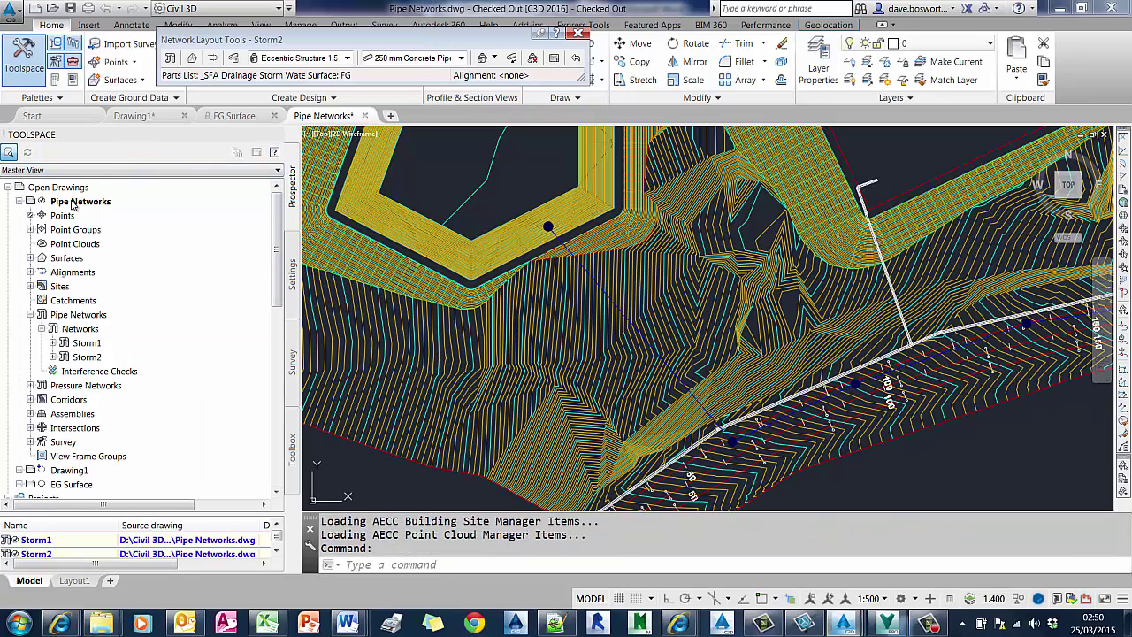
pyautogui.rightClick(73, 203)
pyautogui.click(133, 228)
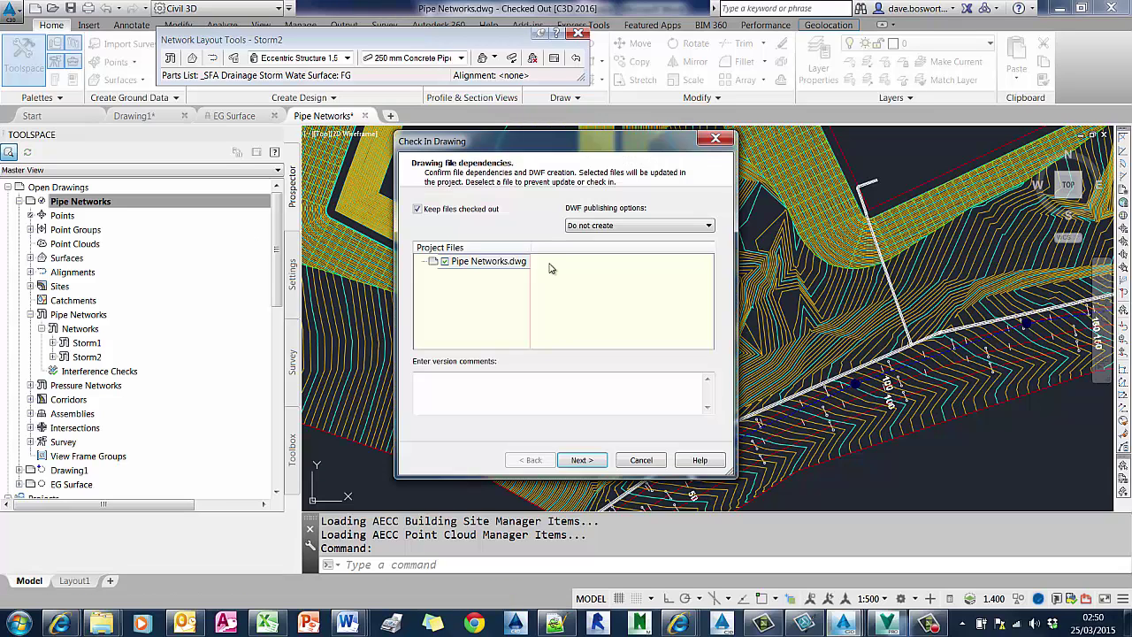
pyautogui.click(582, 461)
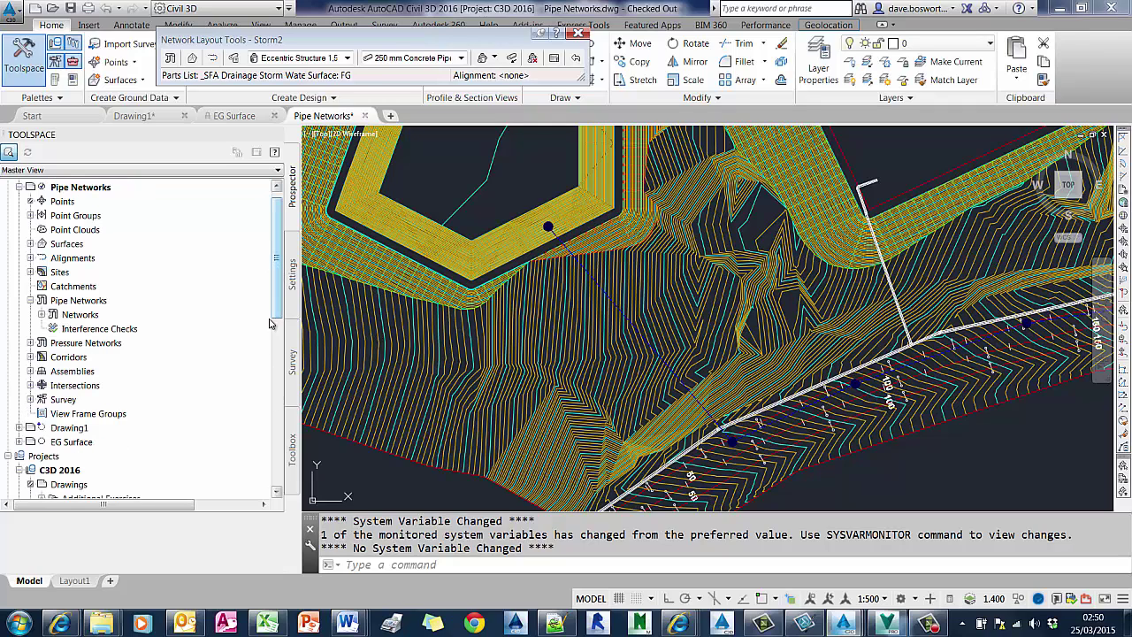
# Step: Expand the project's Storm Drainage folder under Pipe Networks in Prospector and inspect the Storm2 and Storm1 entries
pyautogui.rightClick(87, 302)
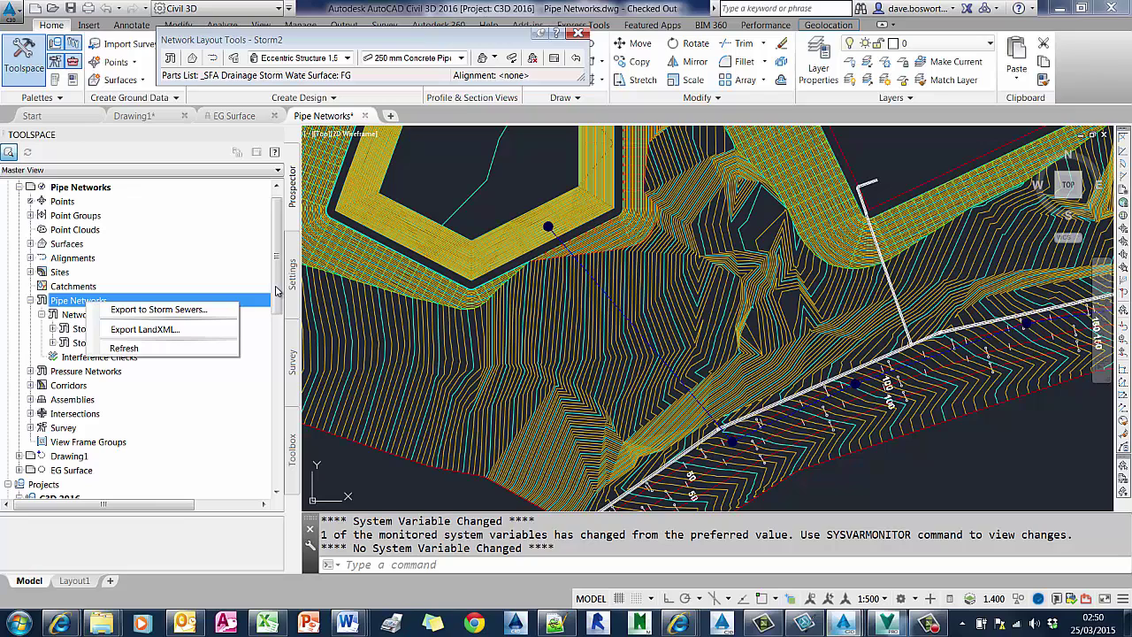
pyautogui.moveTo(275, 289); pyautogui.dragTo(277, 455)
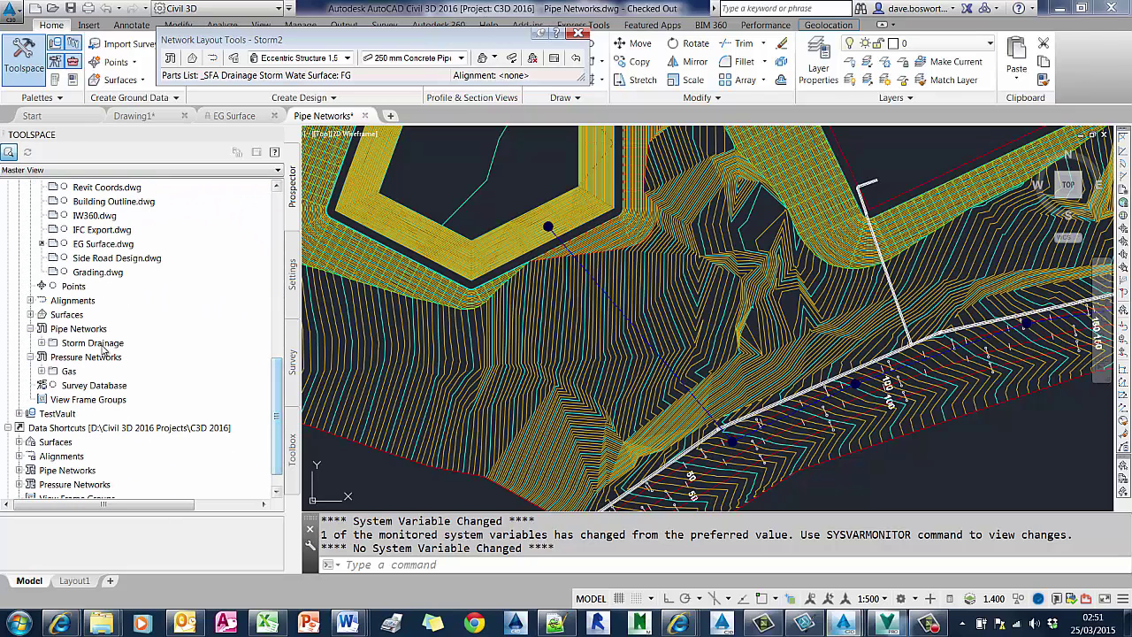
pyautogui.click(41, 343)
pyautogui.click(78, 347)
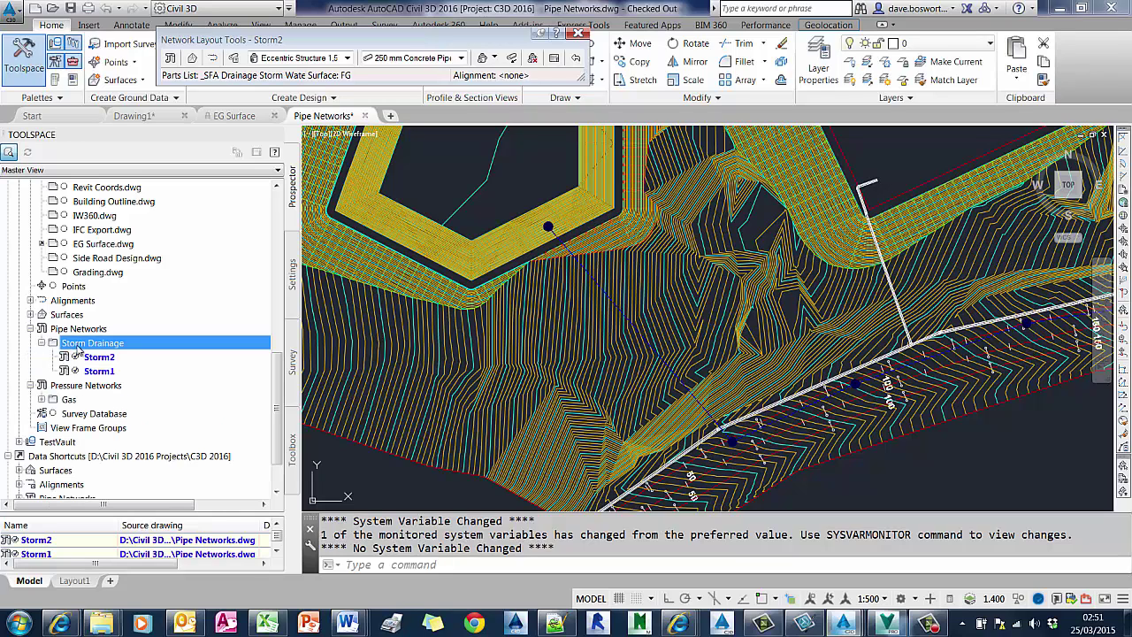
pyautogui.click(99, 357)
pyautogui.click(105, 371)
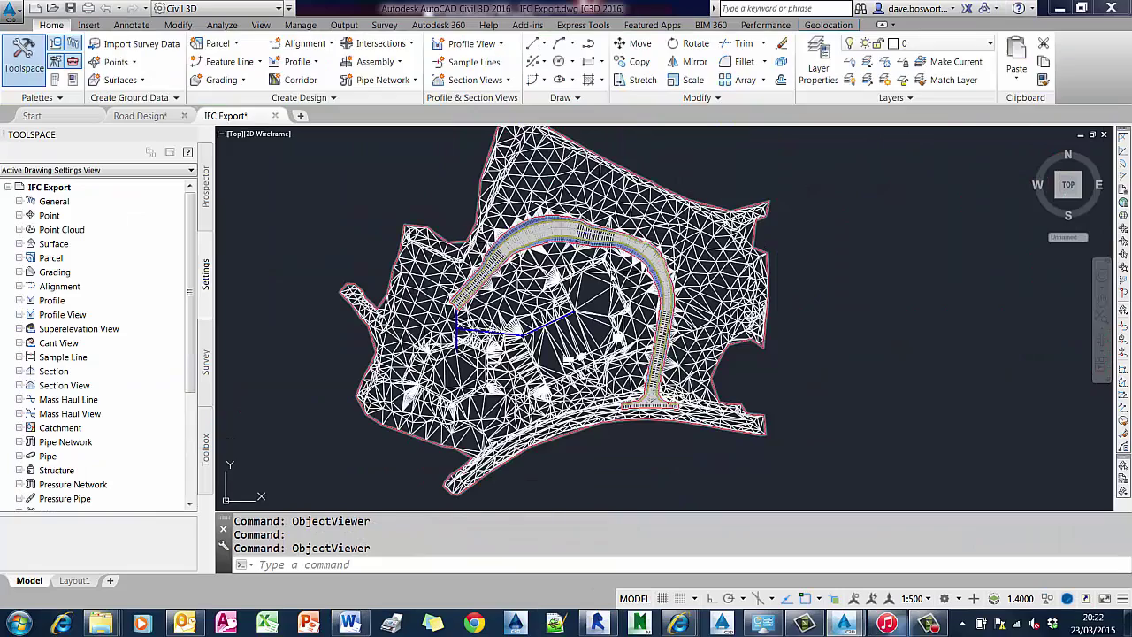
# Step: Select the road carriageway's 3D solids in the IFC Export drawing, extending the selection to similar solids on both sides
pyautogui.click(592, 231)
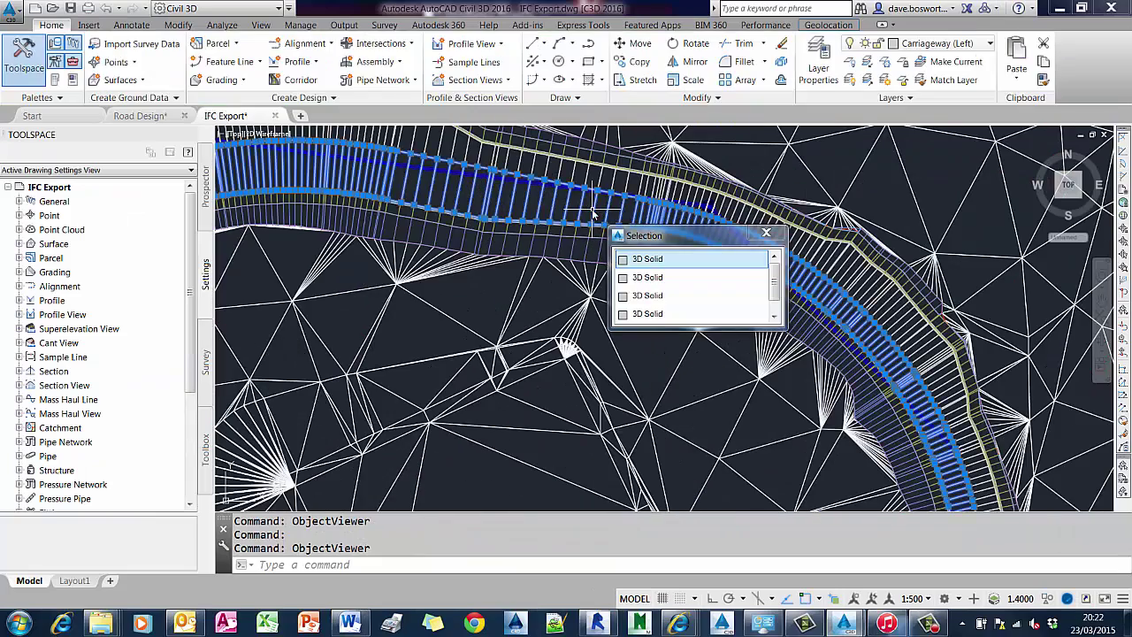
pyautogui.rightClick(592, 225)
pyautogui.click(648, 435)
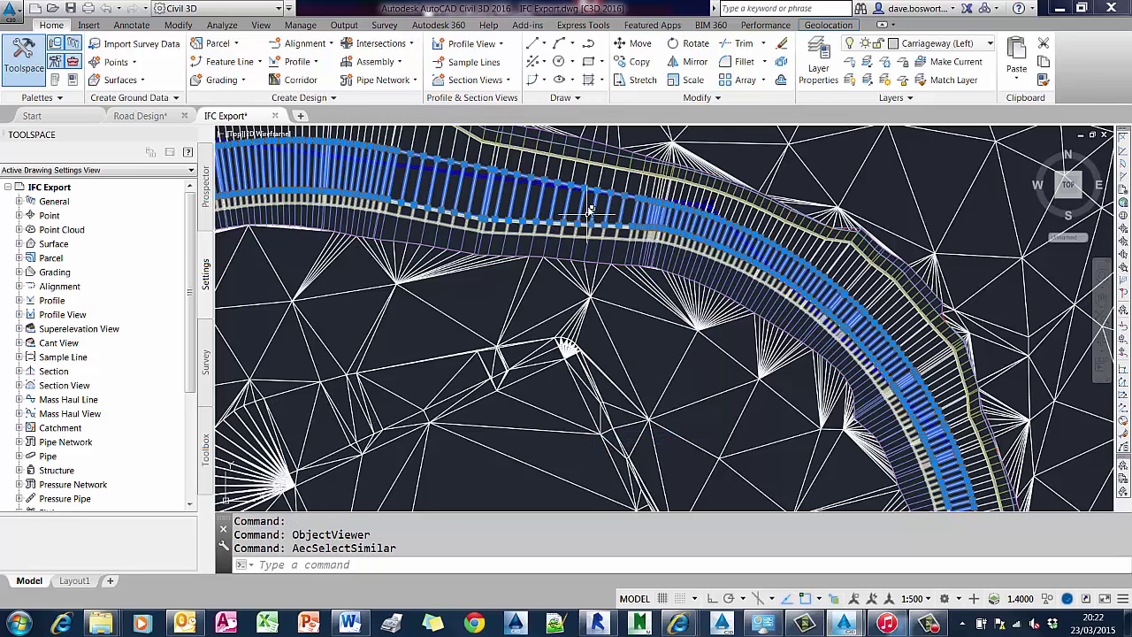
pyautogui.click(588, 178)
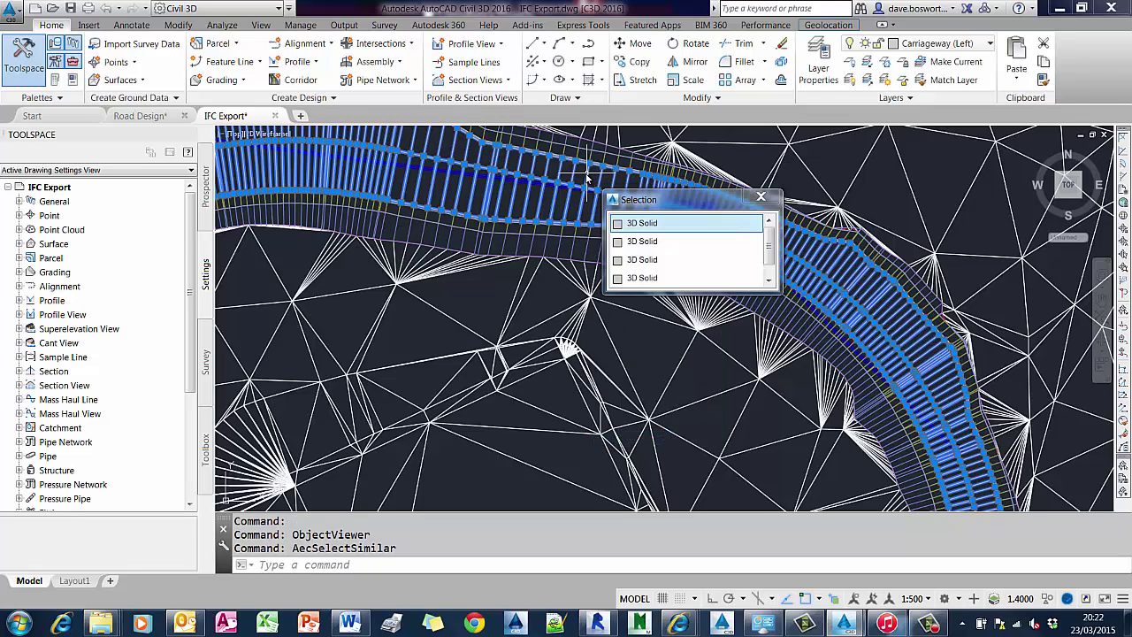
pyautogui.rightClick(566, 190)
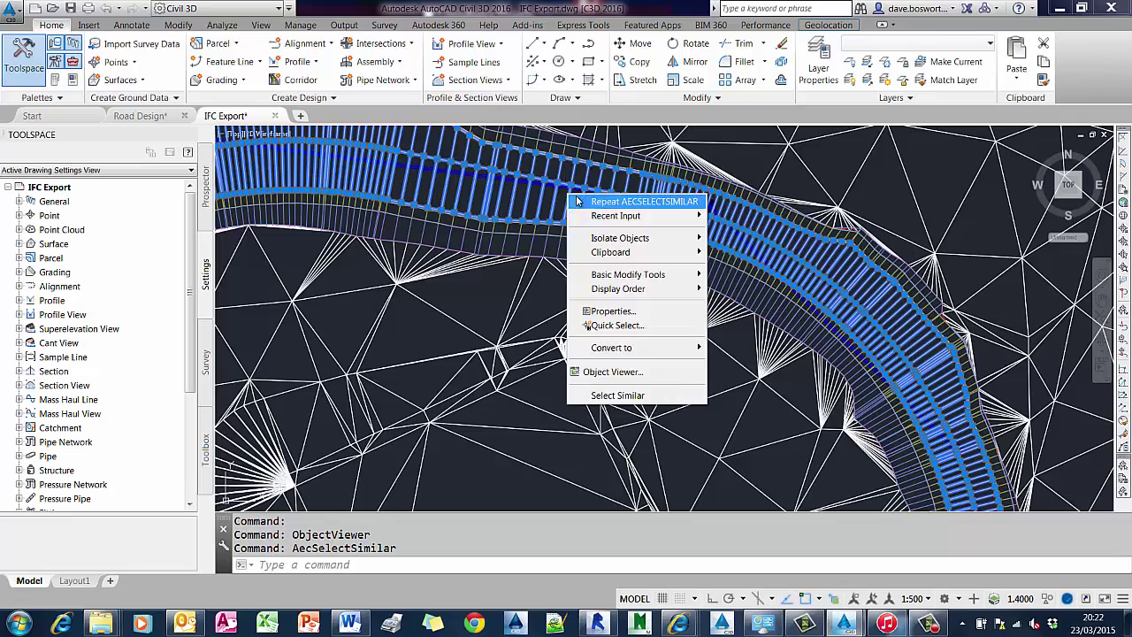
pyautogui.click(623, 394)
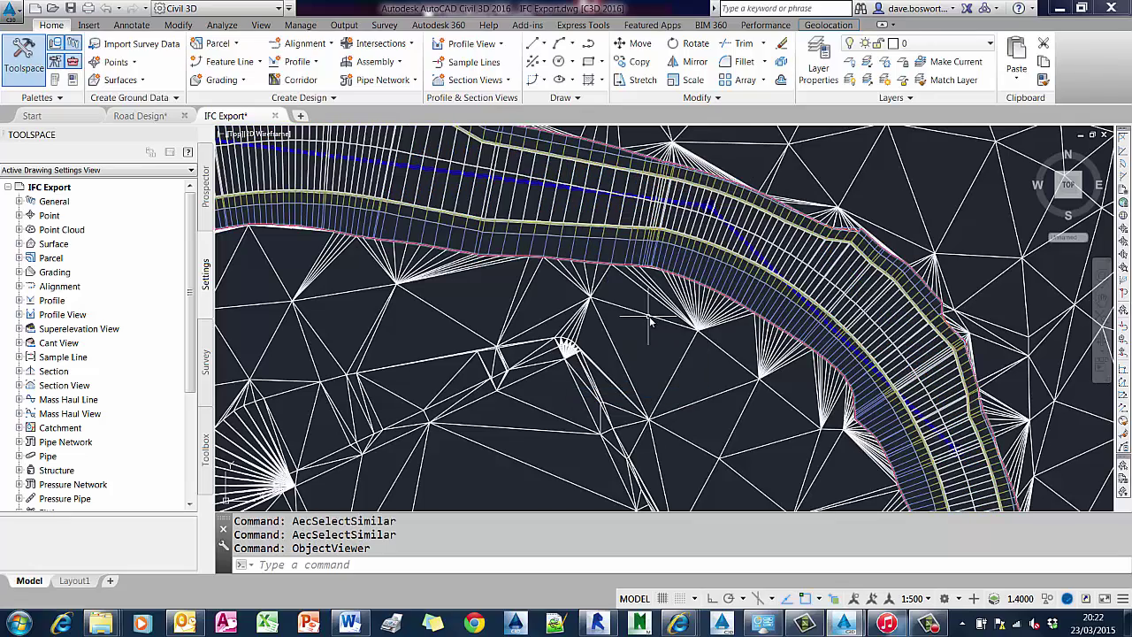
# Step: Select the Storm1 pipe at the manhole inside the site and extend the selection to all similar pipe network parts
pyautogui.scroll(-5, 650, 323)
pyautogui.scroll(6, 619, 354)
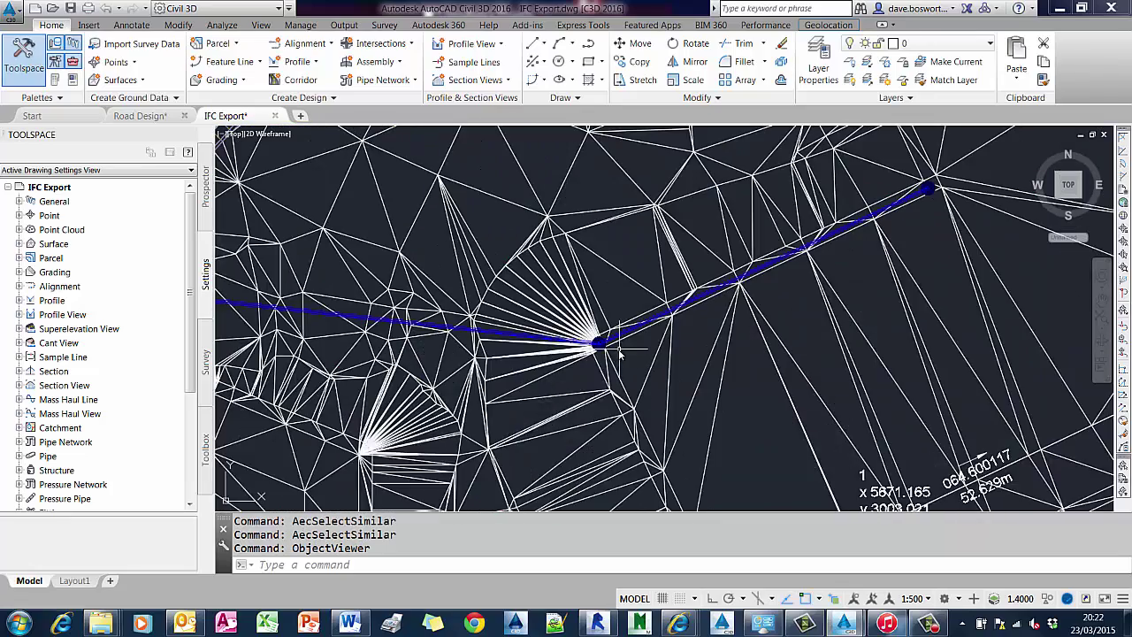
pyautogui.scroll(3, 619, 354)
pyautogui.click(579, 332)
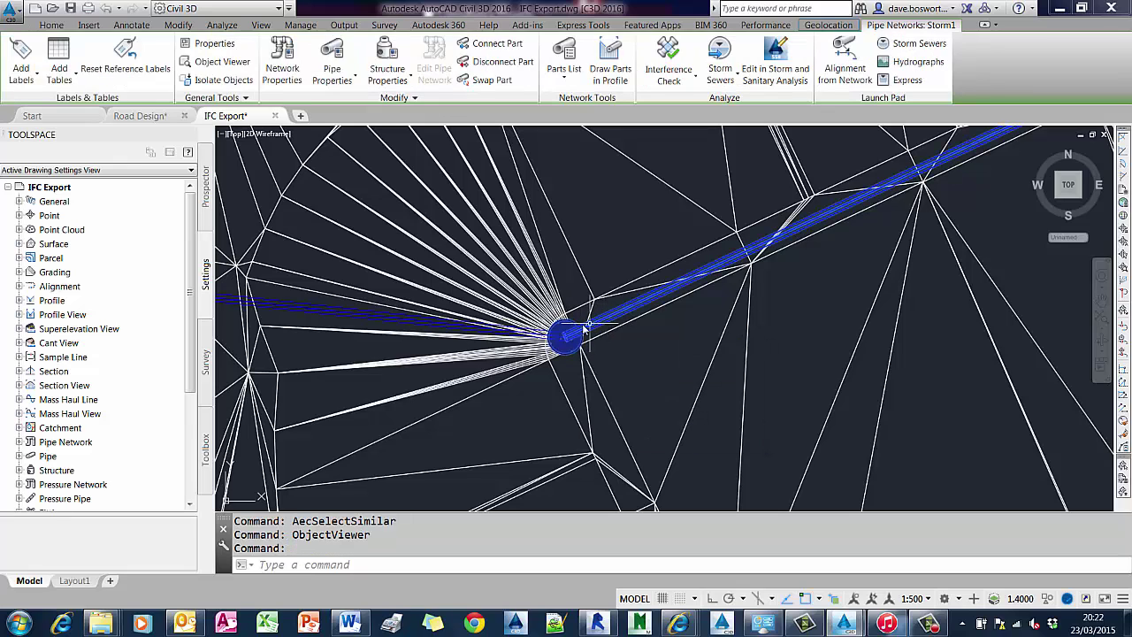
pyautogui.rightClick(610, 332)
pyautogui.click(677, 528)
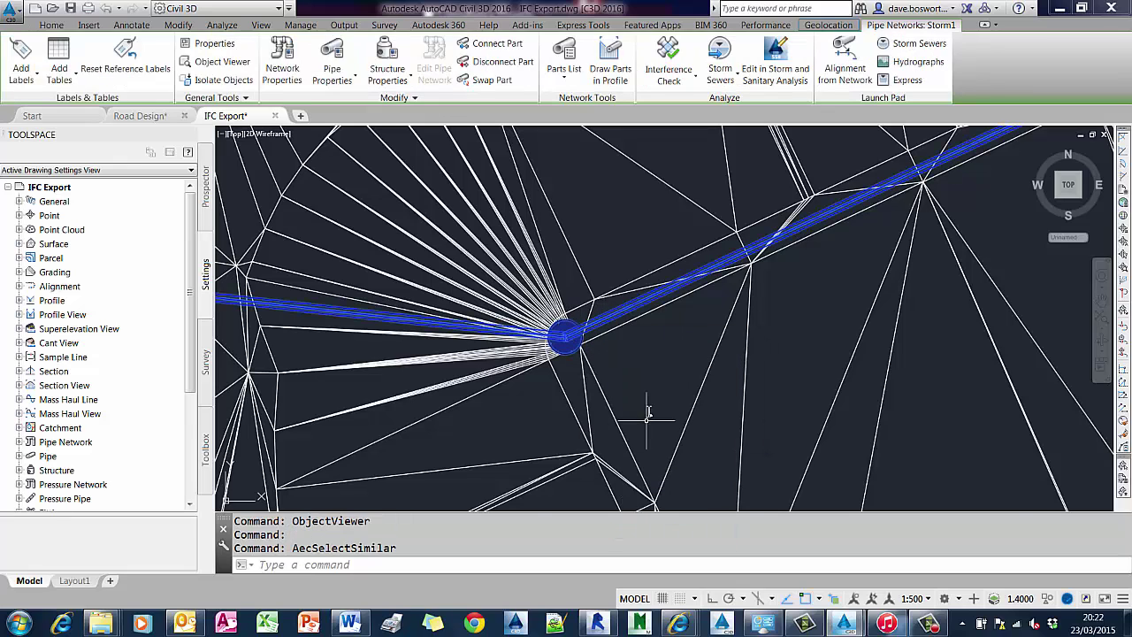
# Step: Add the pressure pipe and fitting beside the road to the selection, extend it to similar objects, and open everything in Object Viewer
pyautogui.scroll(-3, 722, 445)
pyautogui.scroll(6, 774, 259)
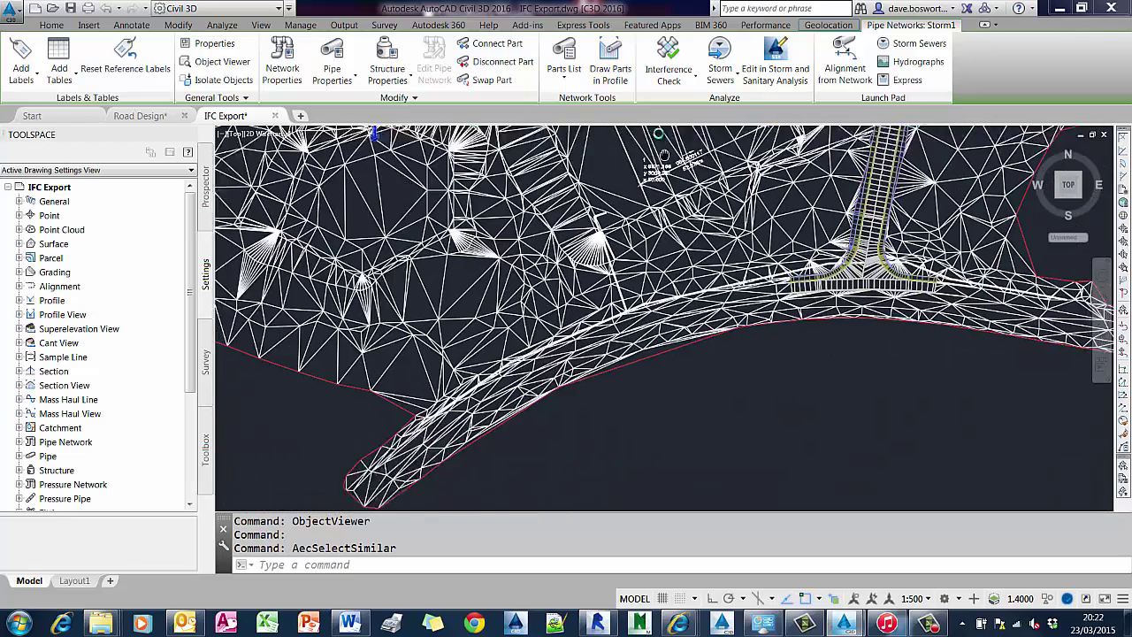
pyautogui.scroll(4, 619, 221)
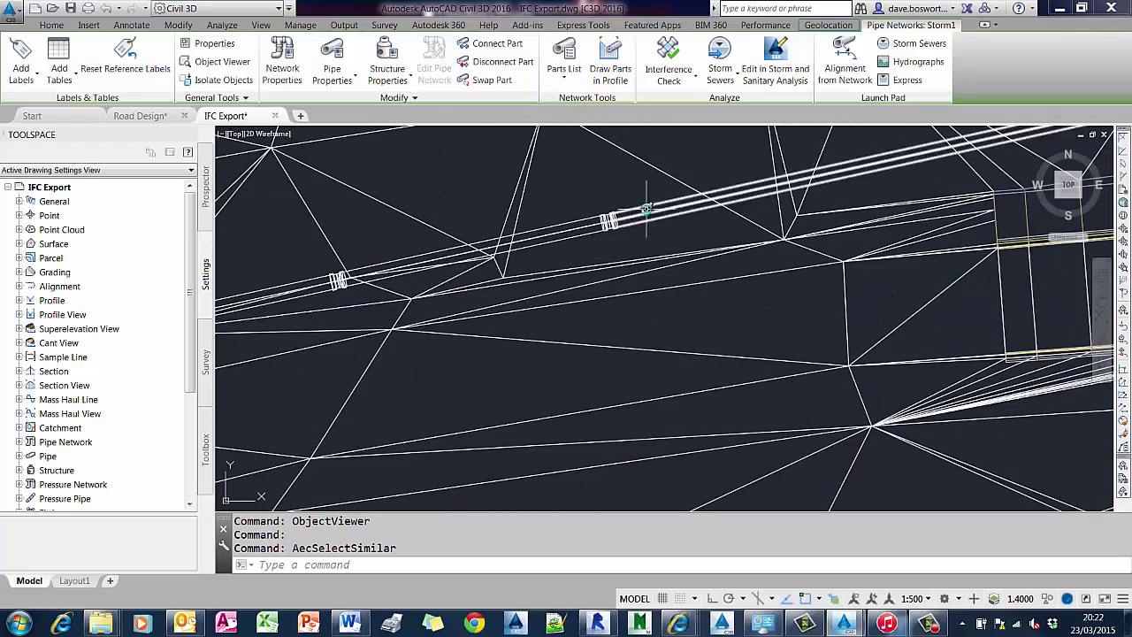
pyautogui.click(582, 234)
pyautogui.click(584, 234)
pyautogui.rightClick(588, 234)
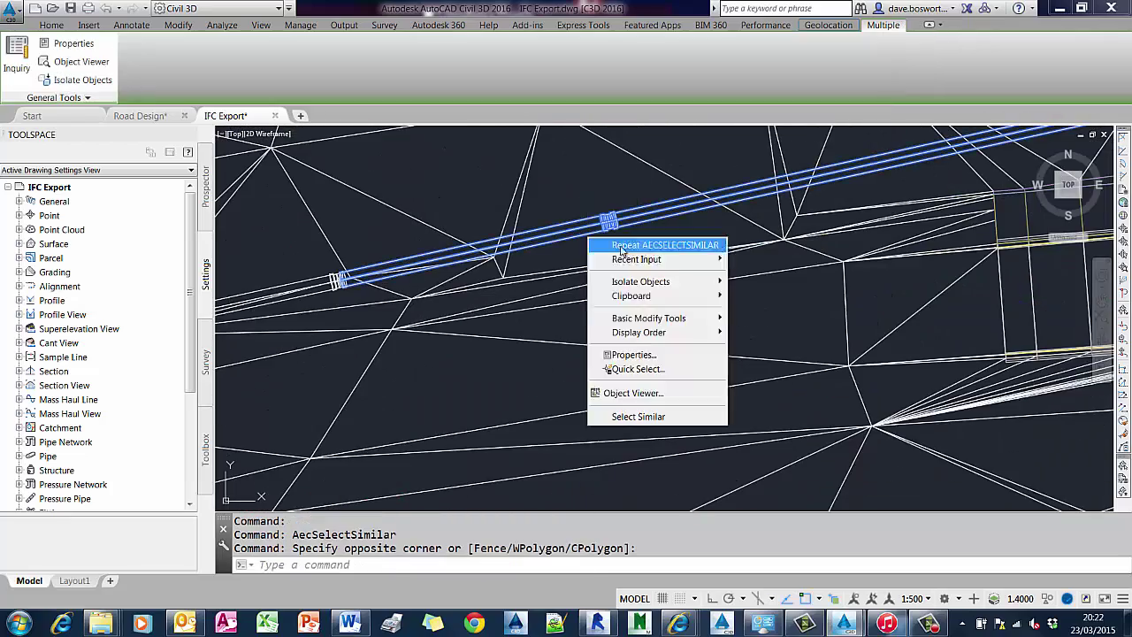
pyautogui.click(637, 409)
pyautogui.rightClick(648, 384)
pyautogui.click(692, 536)
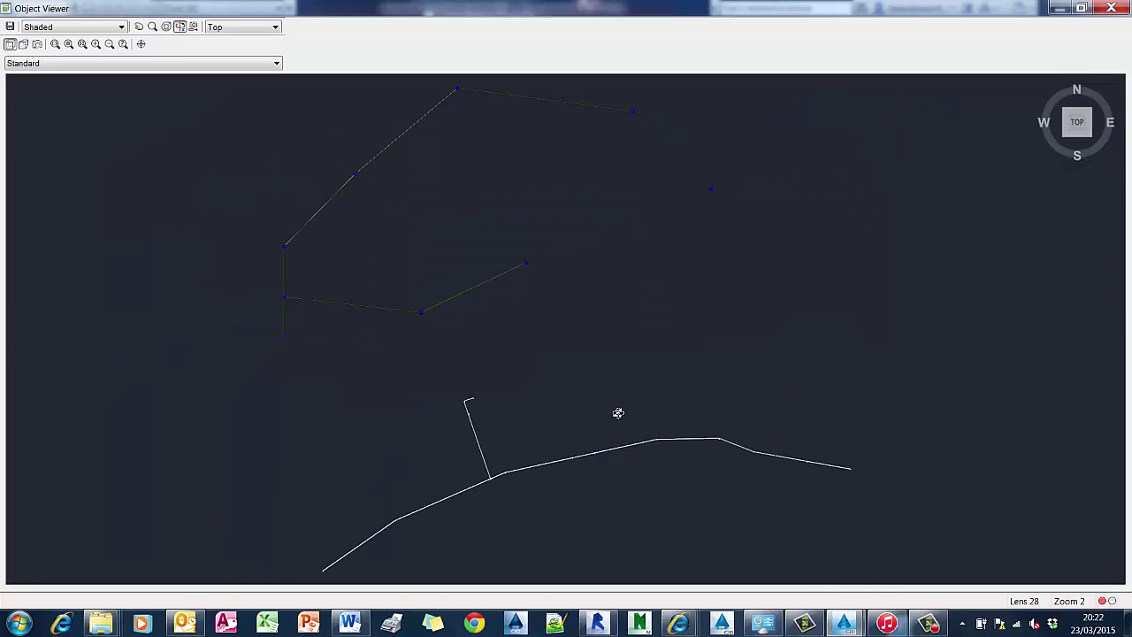
# Step: Examine the pressure pipe run and the storm network's manholes and pipes in 3D, and close Object Viewer
pyautogui.moveTo(618, 413); pyautogui.dragTo(686, 324)
pyautogui.scroll(3, 687, 323)
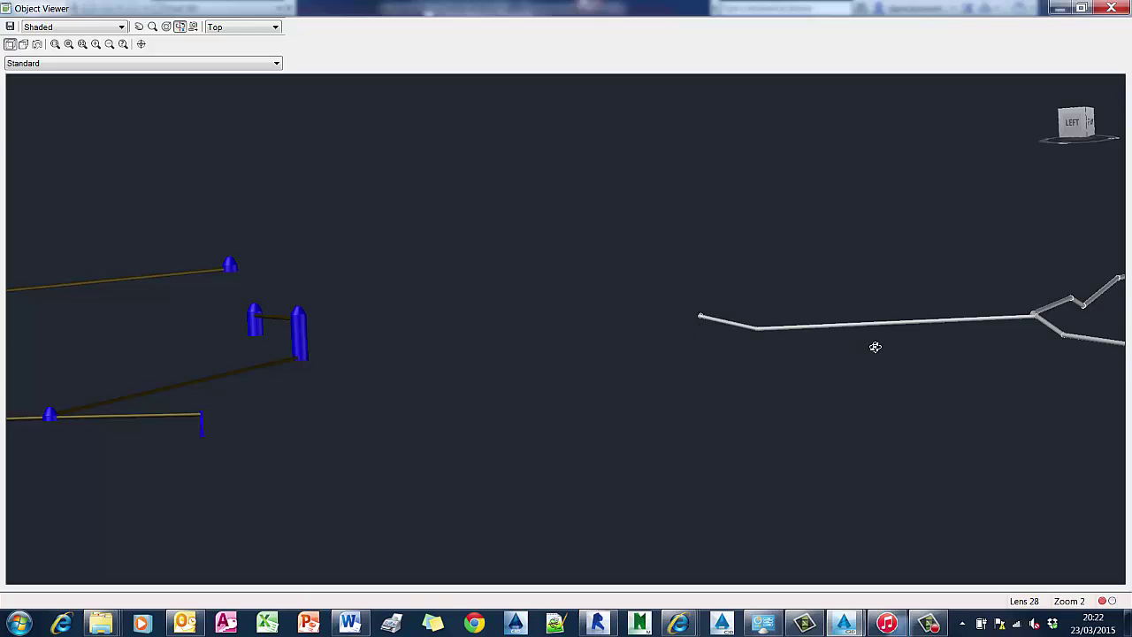
pyautogui.moveTo(875, 347); pyautogui.dragTo(516, 343, button='middle')
pyautogui.scroll(3, 695, 324)
pyautogui.scroll(-5, 703, 324)
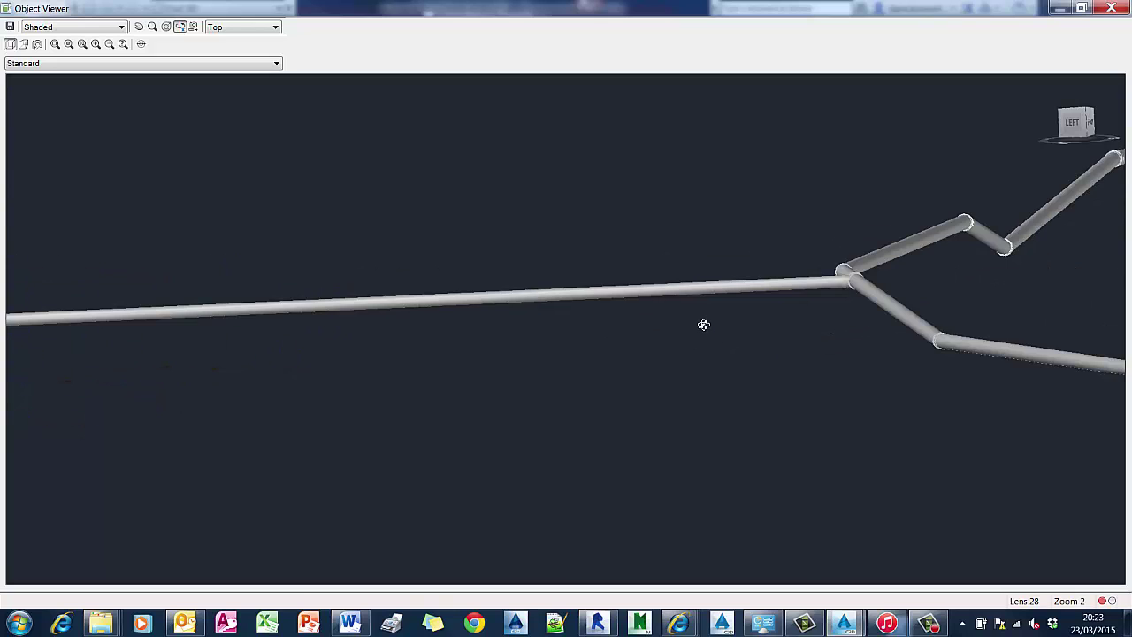
pyautogui.scroll(-3, 672, 321)
pyautogui.moveTo(628, 318); pyautogui.dragTo(935, 315, button='middle')
pyautogui.moveTo(373, 298); pyautogui.dragTo(758, 286, button='middle')
pyautogui.rightClick(371, 304)
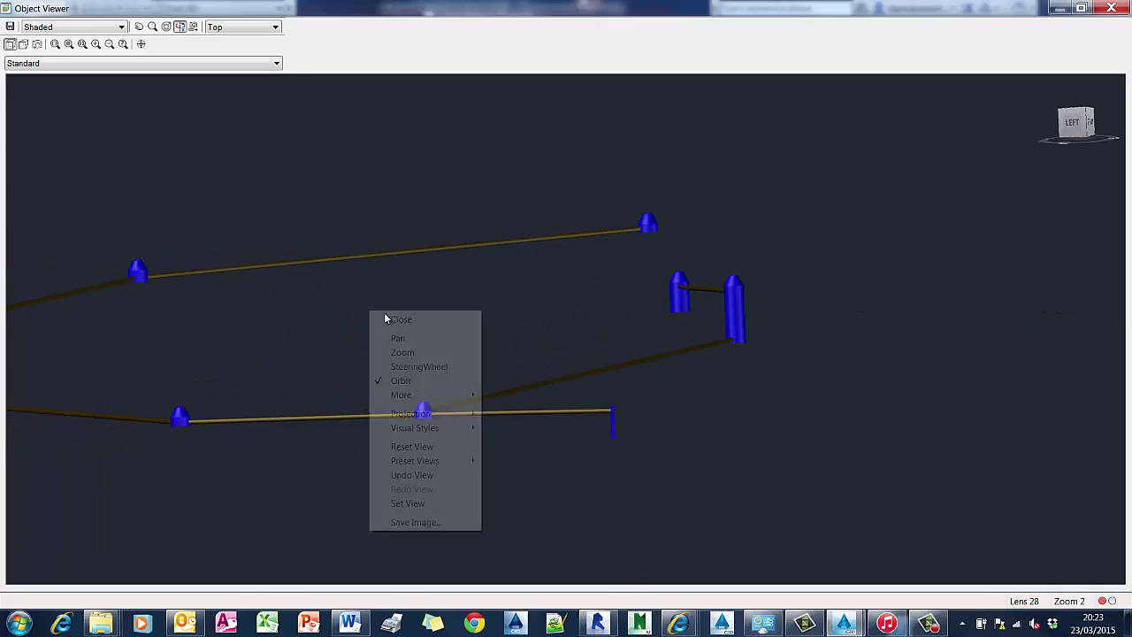
pyautogui.click(416, 317)
# Step: Set the drawing to the NE Isometric view and start exporting it to IFC format
pyautogui.scroll(-6, 552, 316)
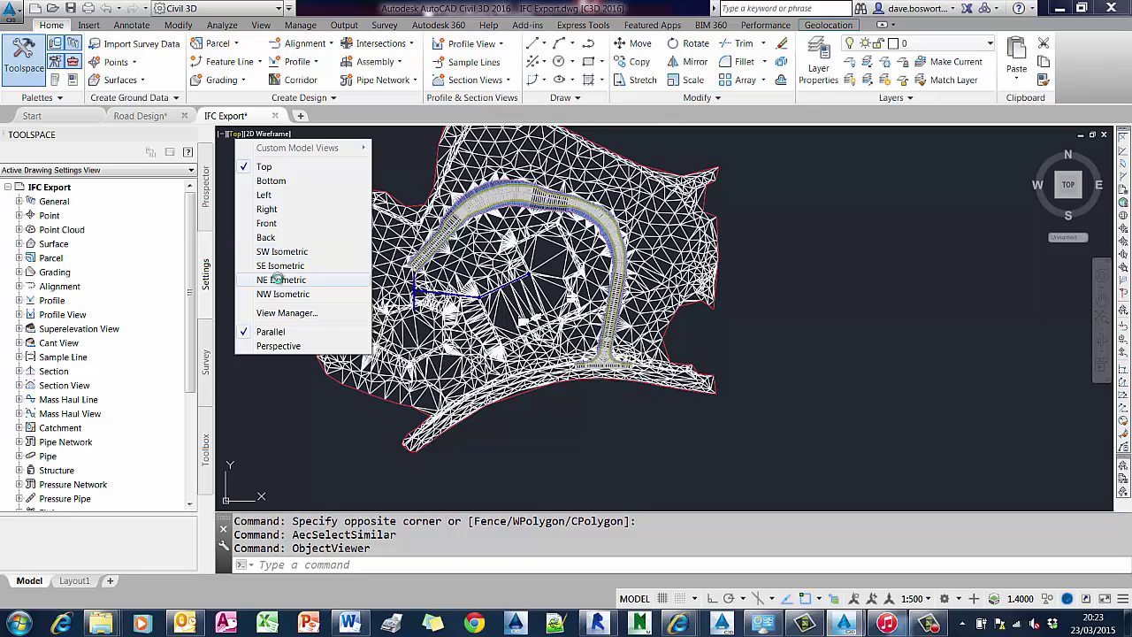
pyautogui.click(281, 279)
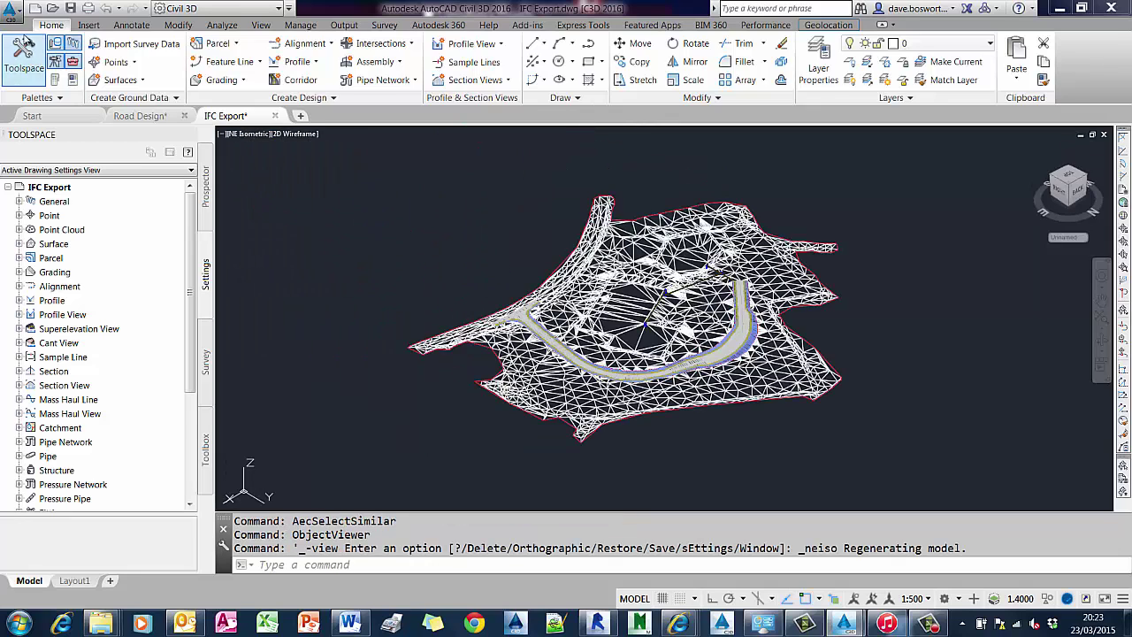
pyautogui.click(11, 10)
pyautogui.moveTo(55, 217)
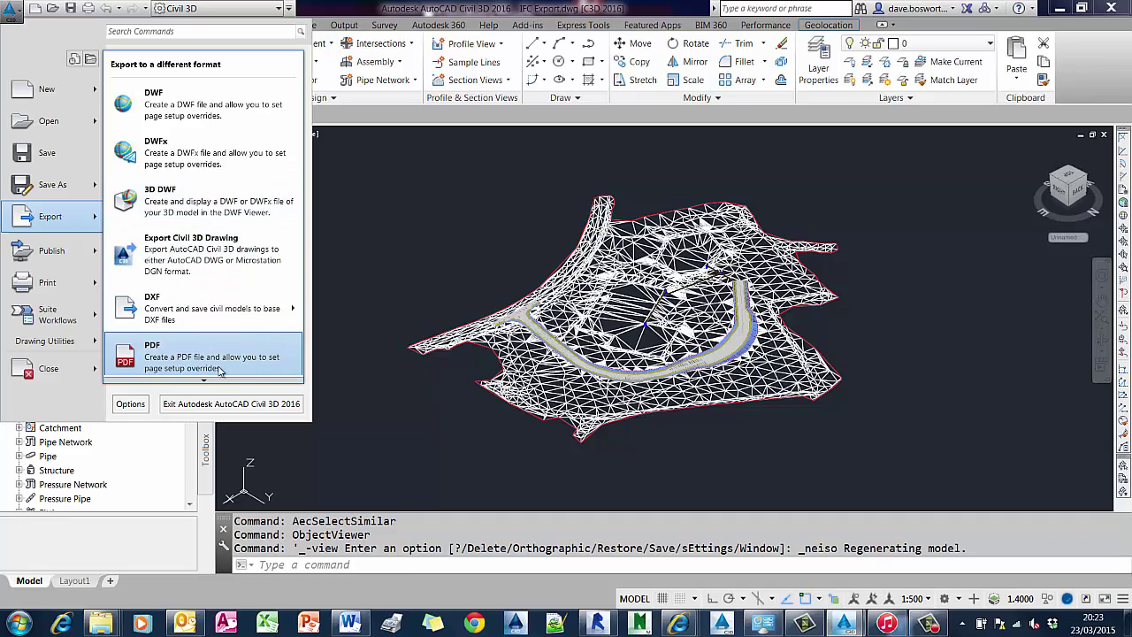
pyautogui.moveTo(210, 380)
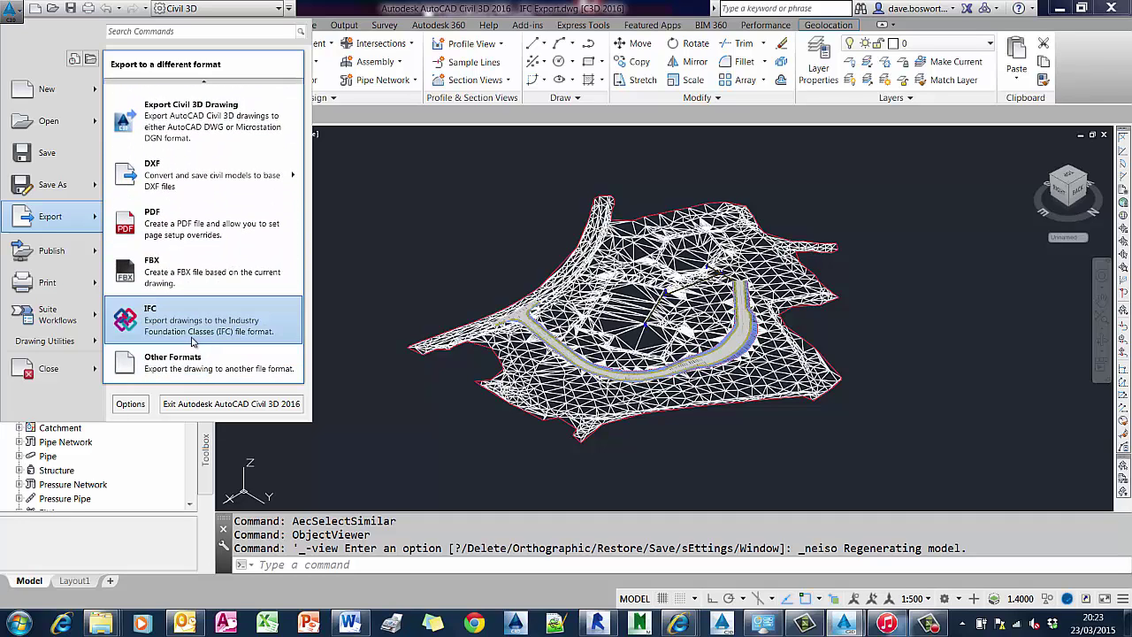
pyautogui.click(195, 323)
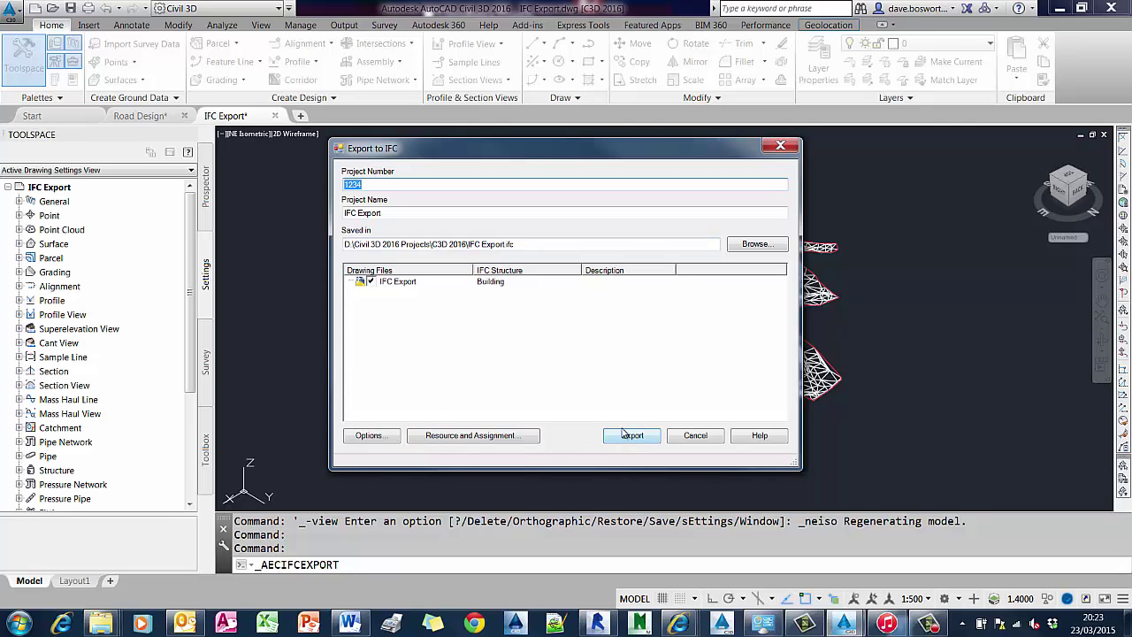
# Step: Review the object types in the IFC export options without changes, and export to IFC Export.ifc, overwriting the existing file
pyautogui.click(350, 439)
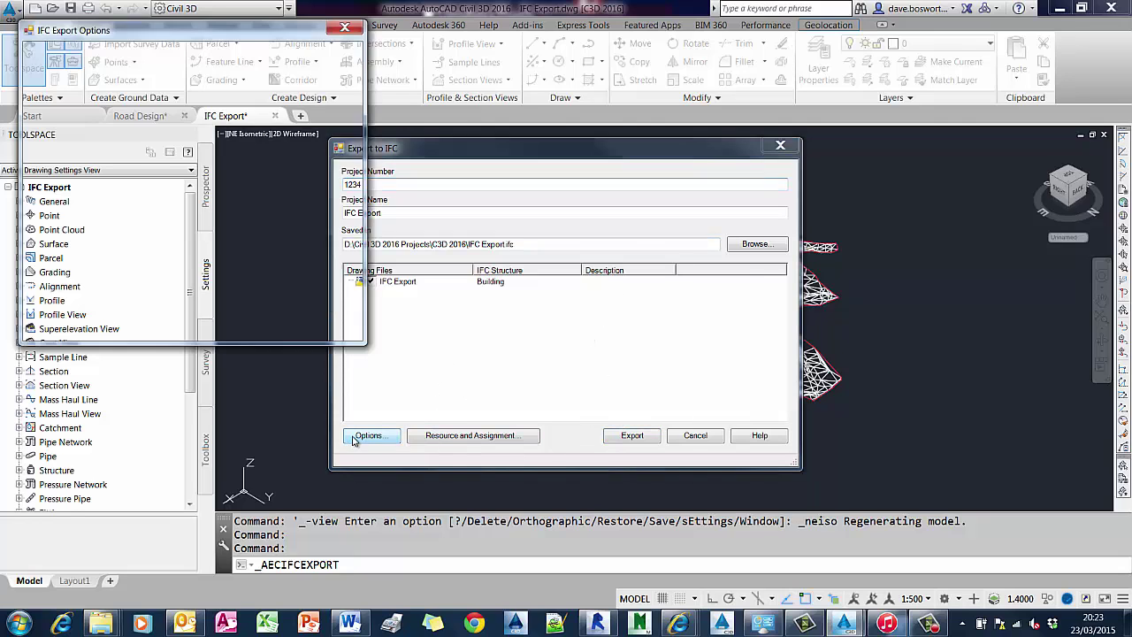
pyautogui.click(89, 58)
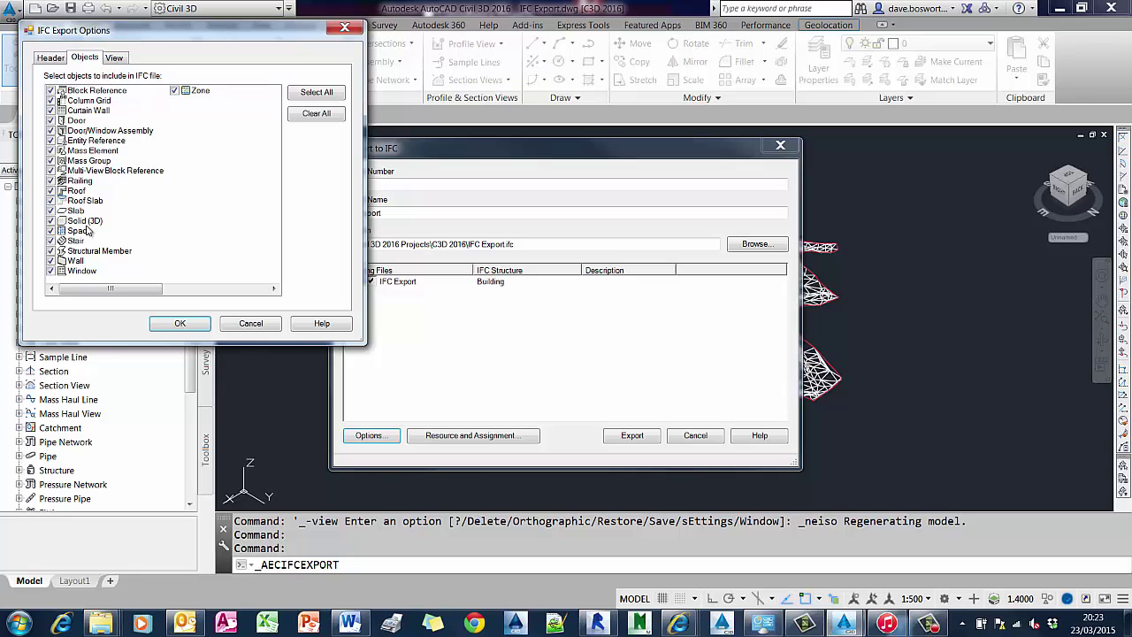
pyautogui.click(263, 327)
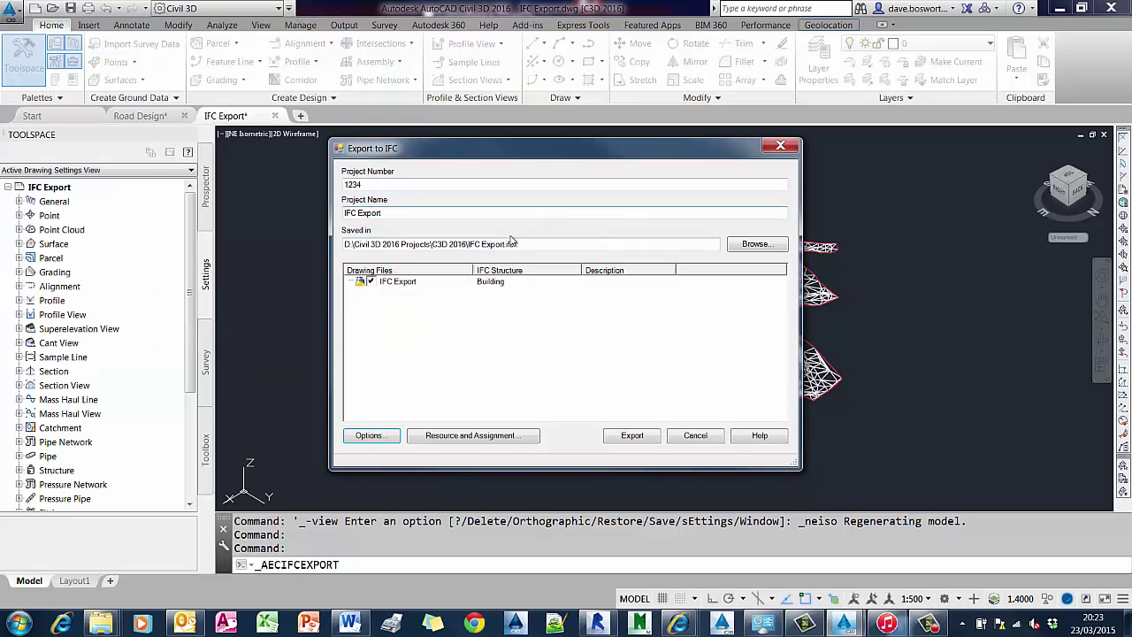
pyautogui.click(630, 438)
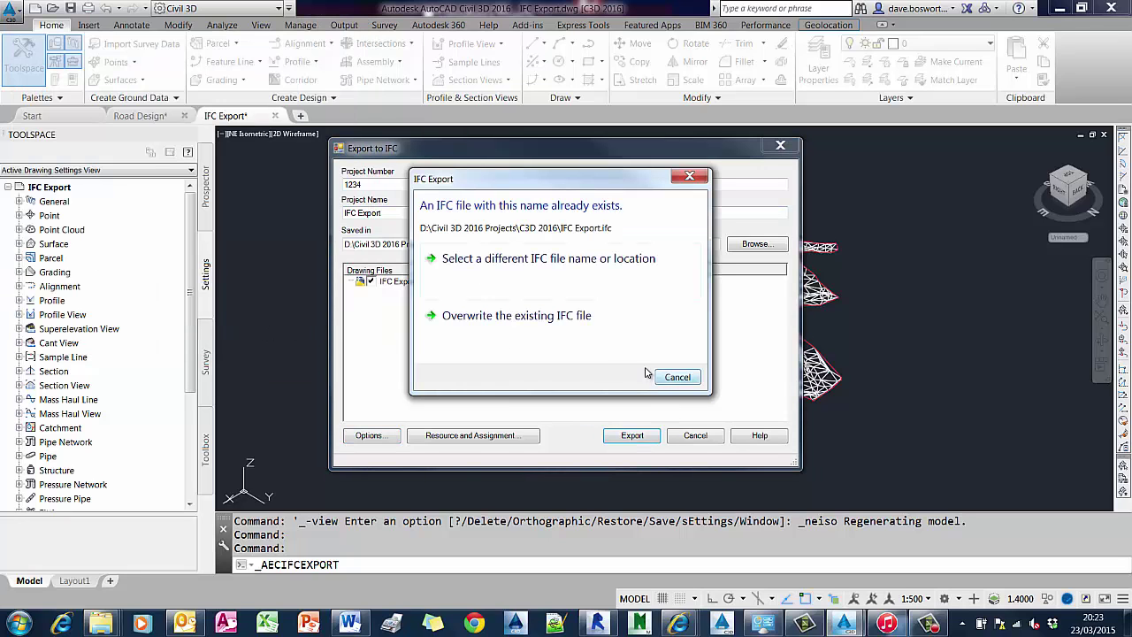
pyautogui.click(526, 318)
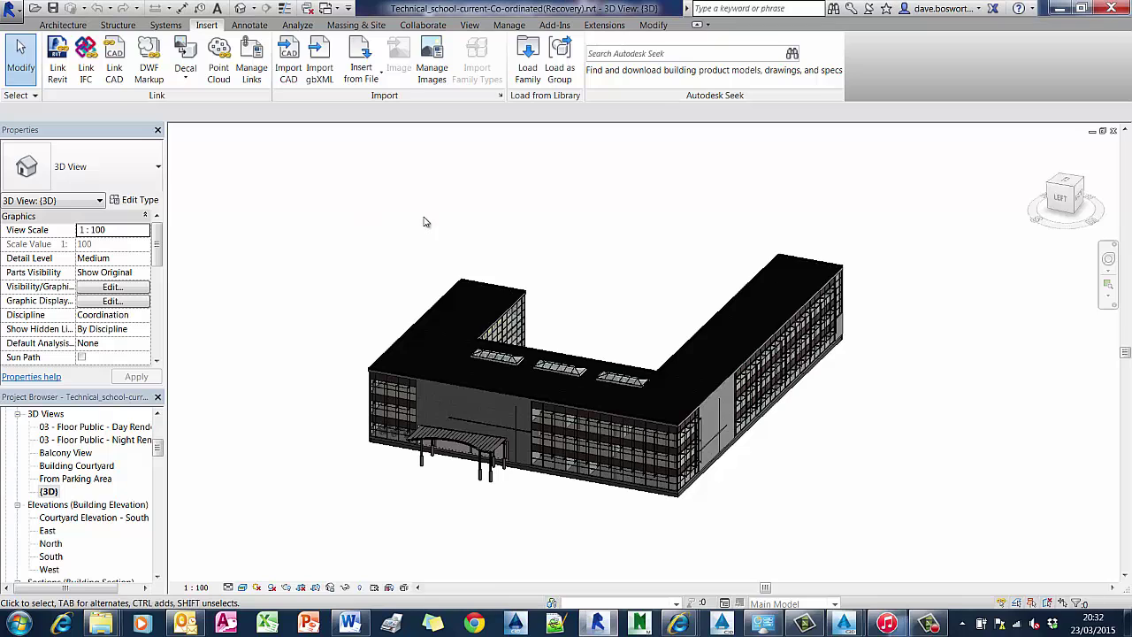
# Step: In Revit, link IFC Export.ifc from the C3D 2016 folder into the technical school model and view it around the building
pyautogui.click(86, 62)
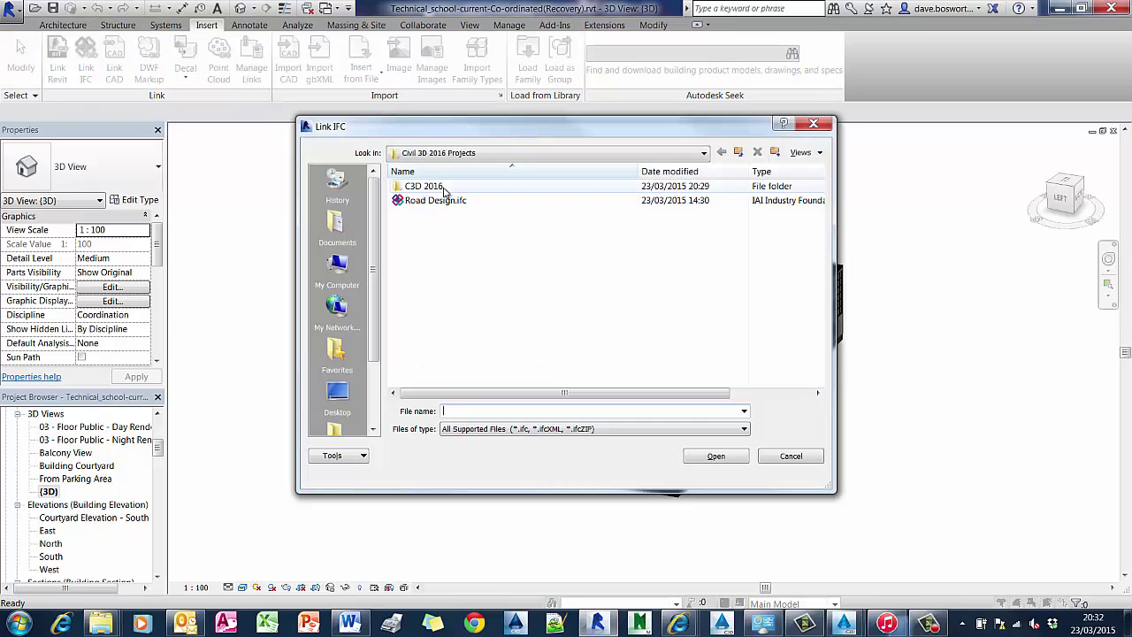
pyautogui.doubleClick(423, 186)
pyautogui.click(469, 201)
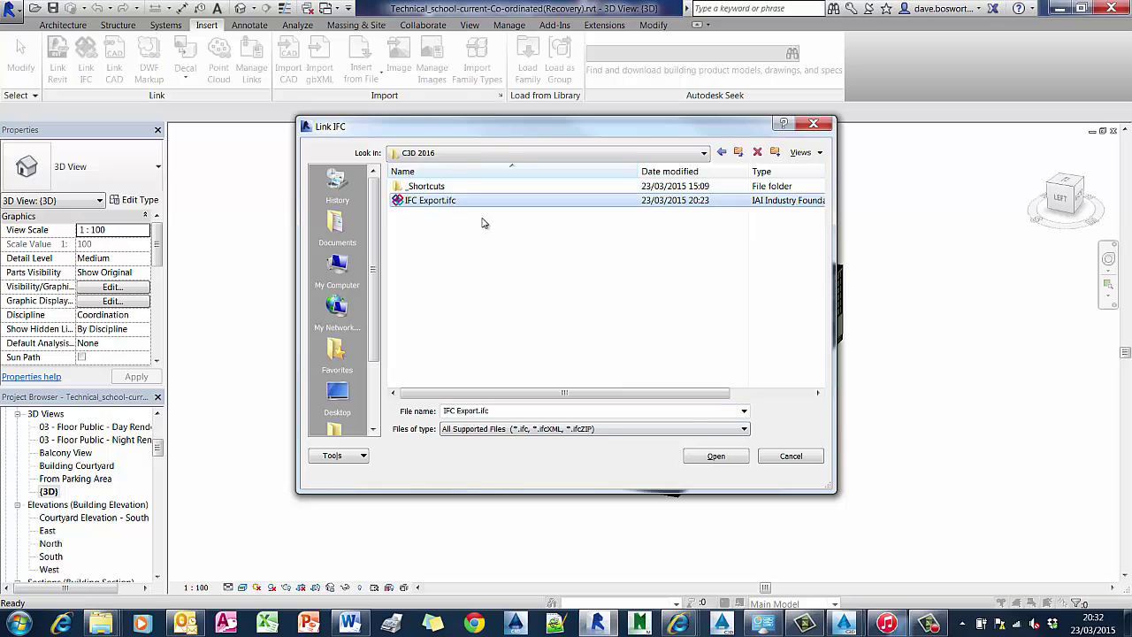
pyautogui.click(708, 456)
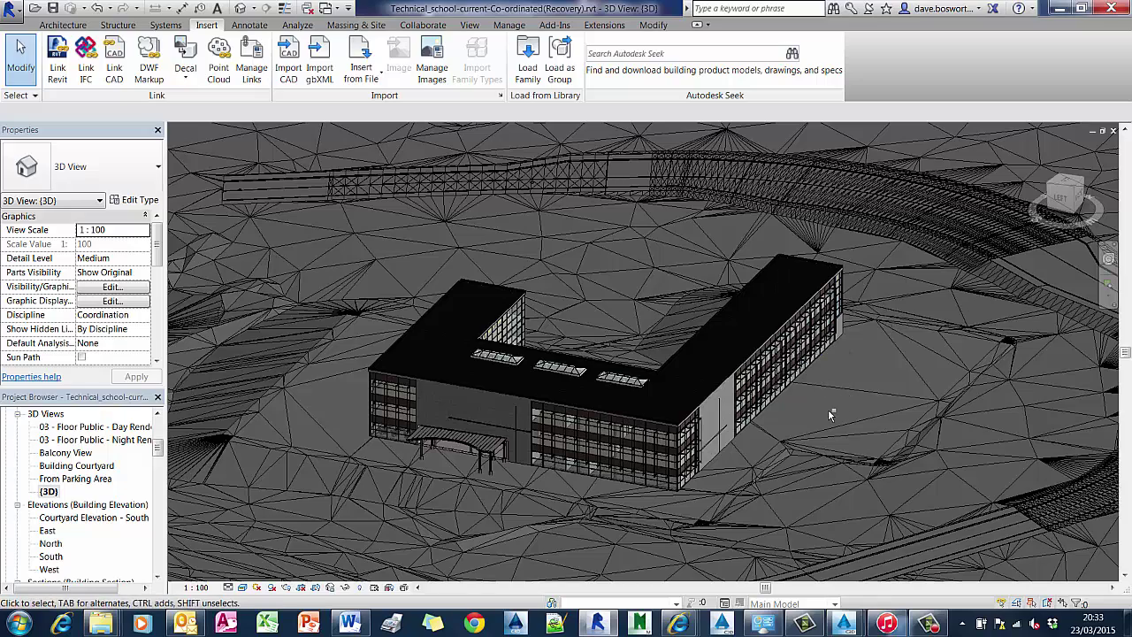
pyautogui.moveTo(828, 409)
pyautogui.keyDown('shift'); pyautogui.mouseDown(button='middle')
pyautogui.moveTo(761, 456)
pyautogui.moveTo(683, 472)
pyautogui.moveTo(376, 389)
pyautogui.moveTo(318, 359)
pyautogui.moveTo(444, 352)
pyautogui.mouseUp(button='middle'); pyautogui.keyUp('shift')
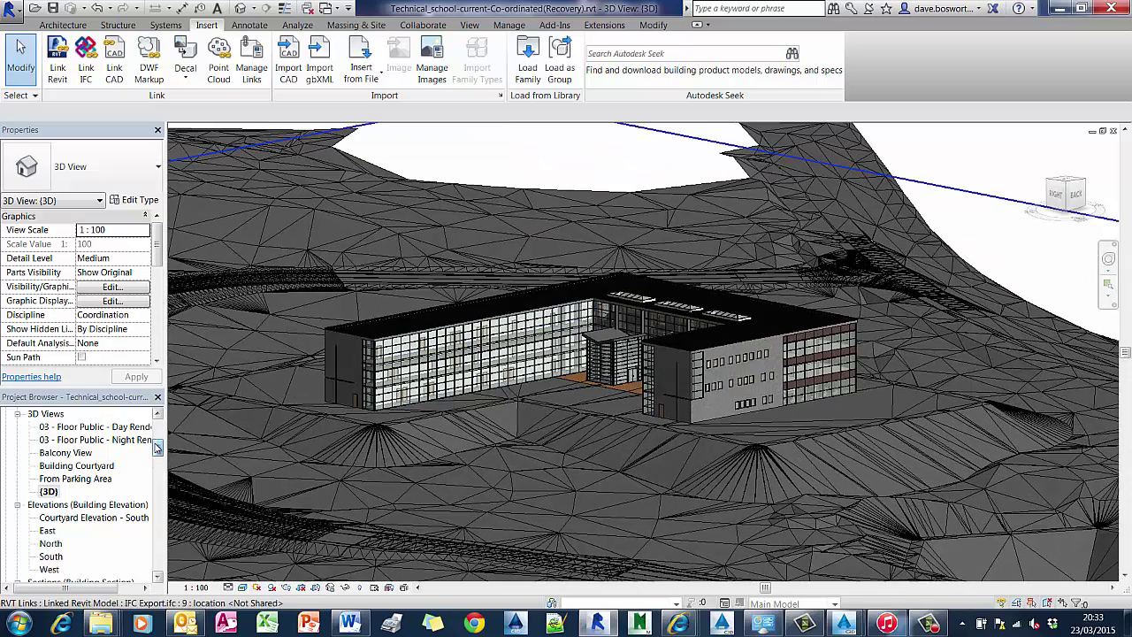
# Step: Open the Detail 0 view and examine the pipe below the ground line beside the building
pyautogui.scroll(-5, 157, 447)
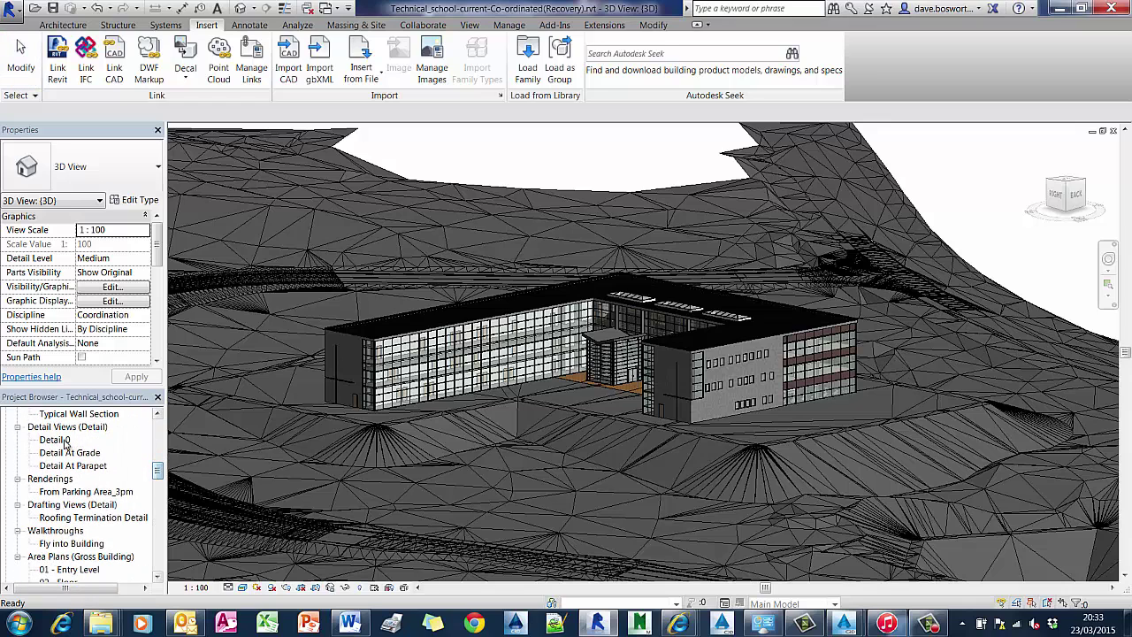
pyautogui.doubleClick(55, 439)
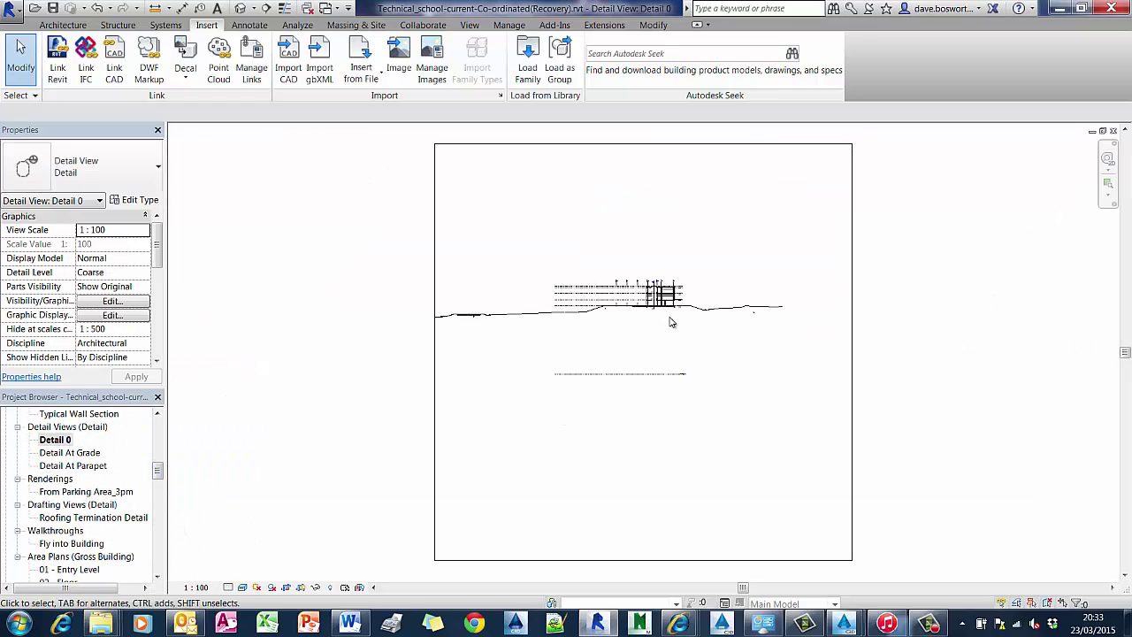
pyautogui.scroll(2, 671, 319)
pyautogui.scroll(3, 817, 312)
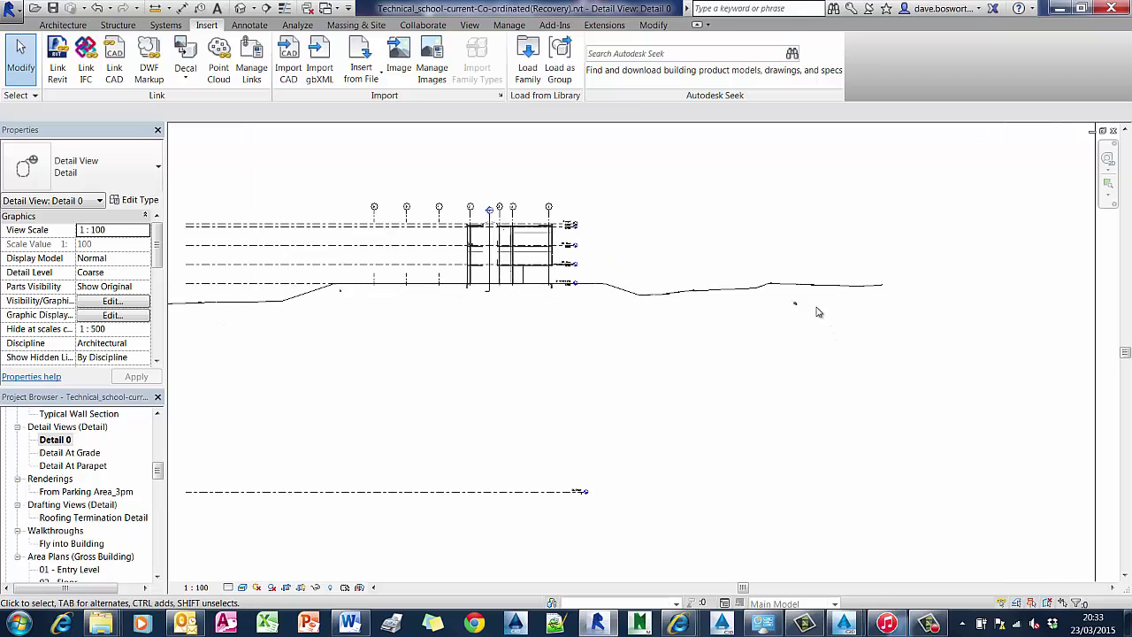
pyautogui.scroll(4, 811, 309)
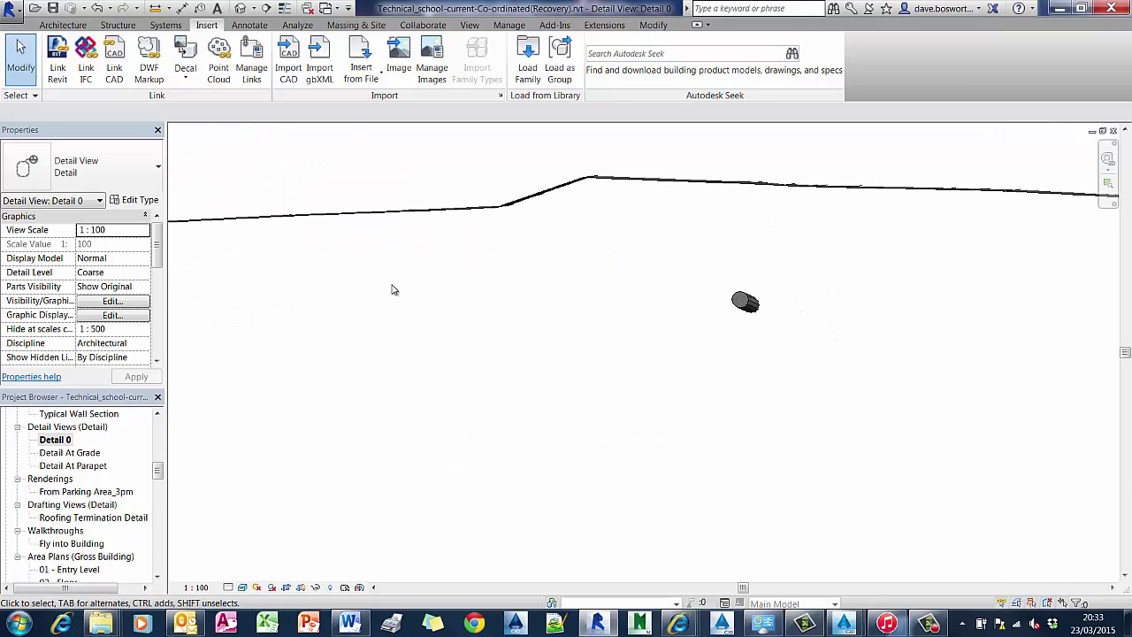
# Step: Follow the ground line in Detail 0 to the road carriageway and inspect the pipe beneath it
pyautogui.scroll(-1, 378, 296)
pyautogui.moveTo(378, 295); pyautogui.dragTo(943, 311, button='middle')
pyautogui.moveTo(684, 303); pyautogui.dragTo(935, 315, button='middle')
pyautogui.moveTo(181, 319); pyautogui.dragTo(990, 347, button='middle')
pyautogui.moveTo(528, 362); pyautogui.dragTo(913, 354, button='middle')
pyautogui.scroll(5, 518, 372)
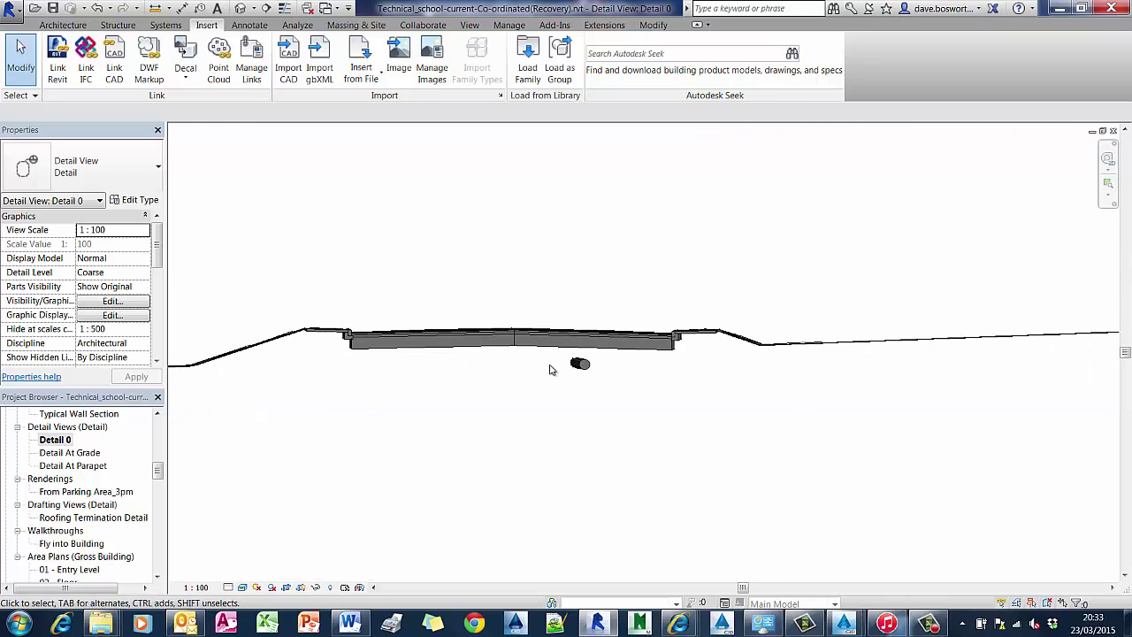
pyautogui.moveTo(507, 374); pyautogui.dragTo(576, 374, button='middle')
pyautogui.scroll(1, 573, 372)
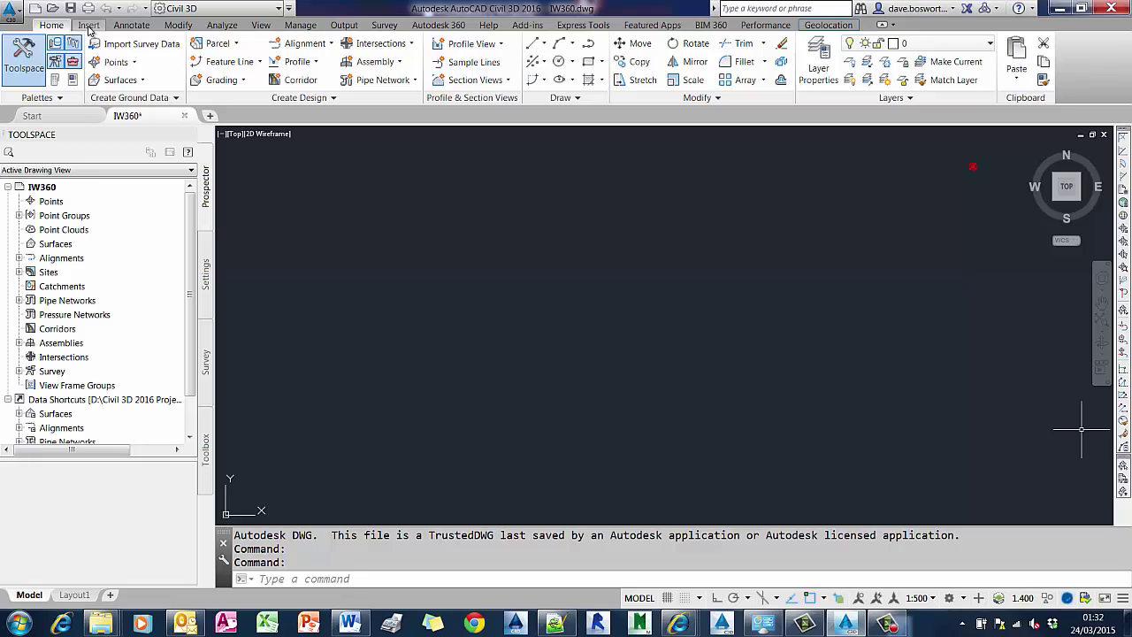
# Step: In Civil 3D's InfraWorks 360 exchange settings, set the terrain surfaces' style to Contours 1m and 5m
pyautogui.click(90, 26)
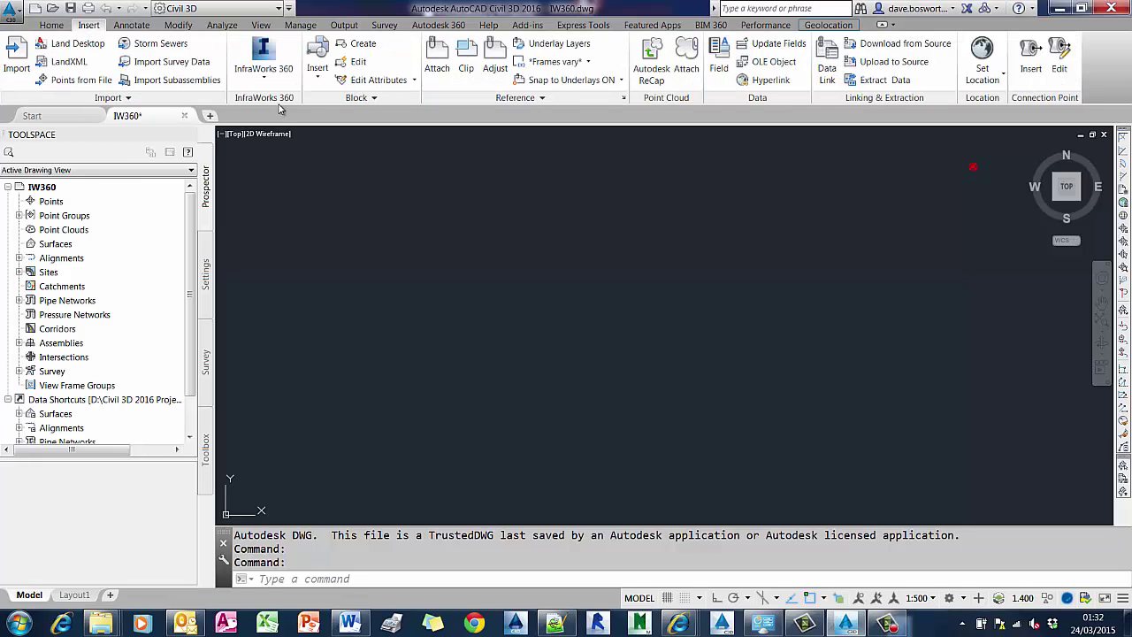
pyautogui.click(264, 71)
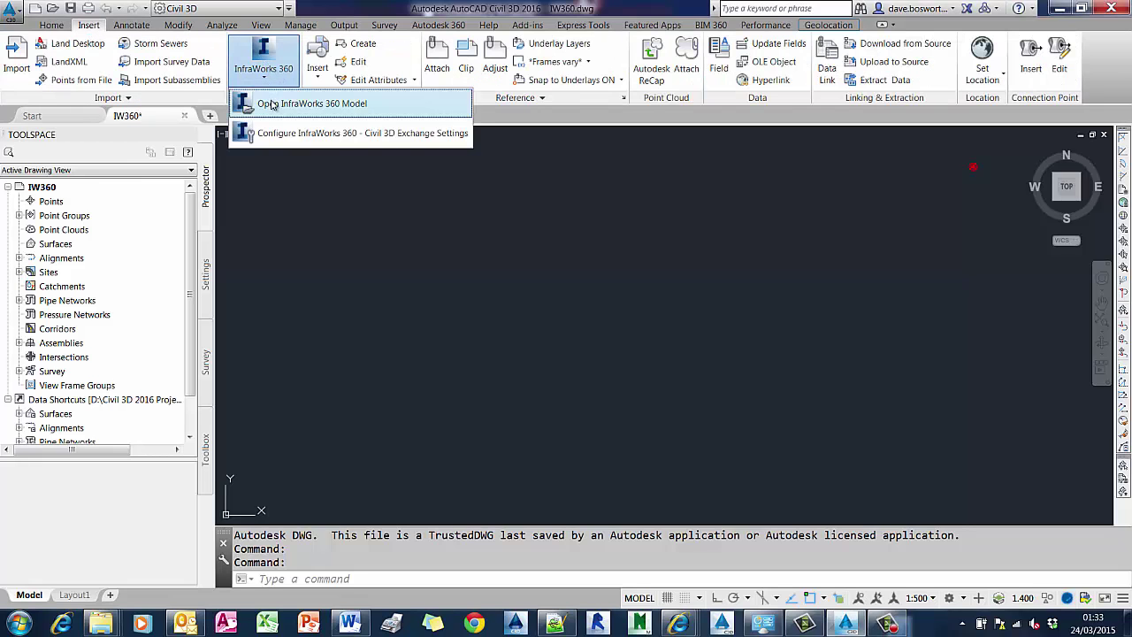
pyautogui.click(277, 134)
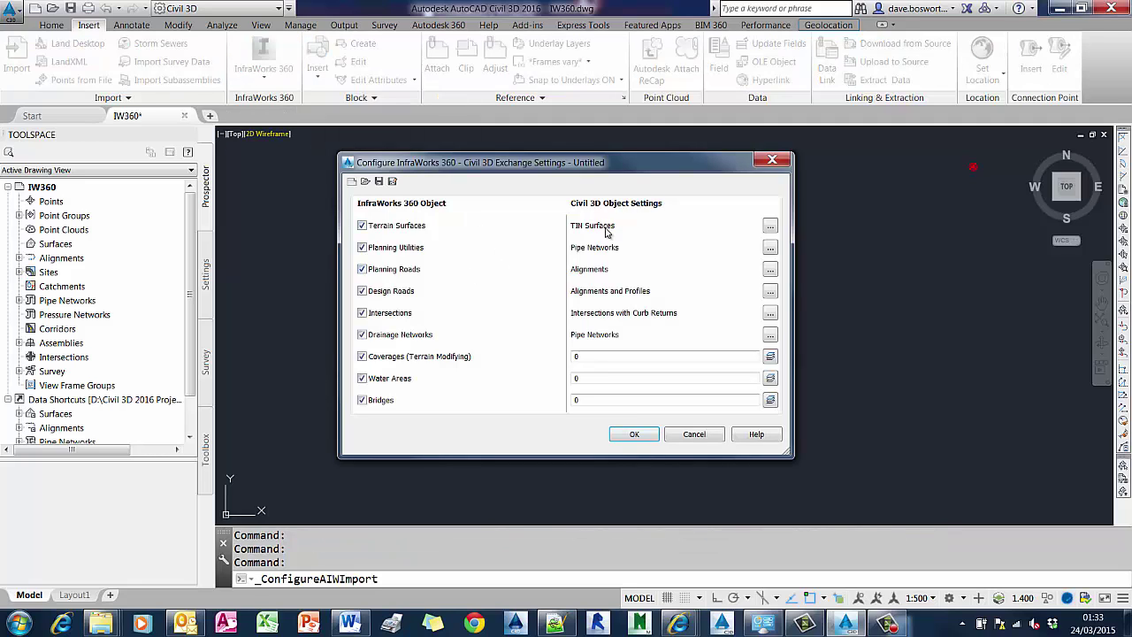
pyautogui.click(770, 227)
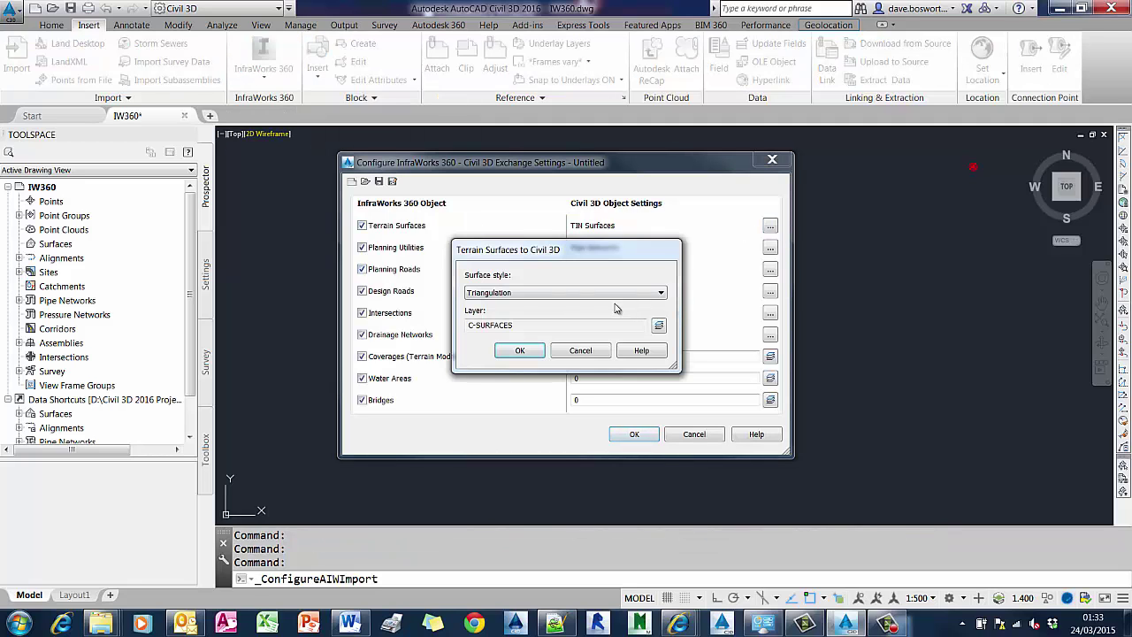
pyautogui.click(559, 294)
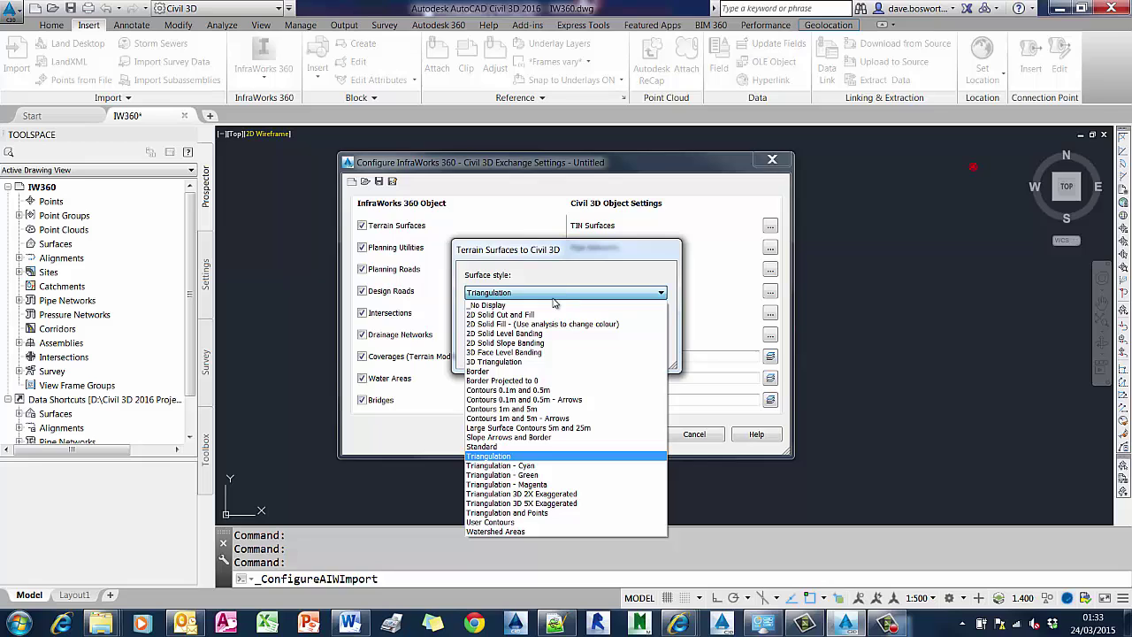
pyautogui.click(587, 409)
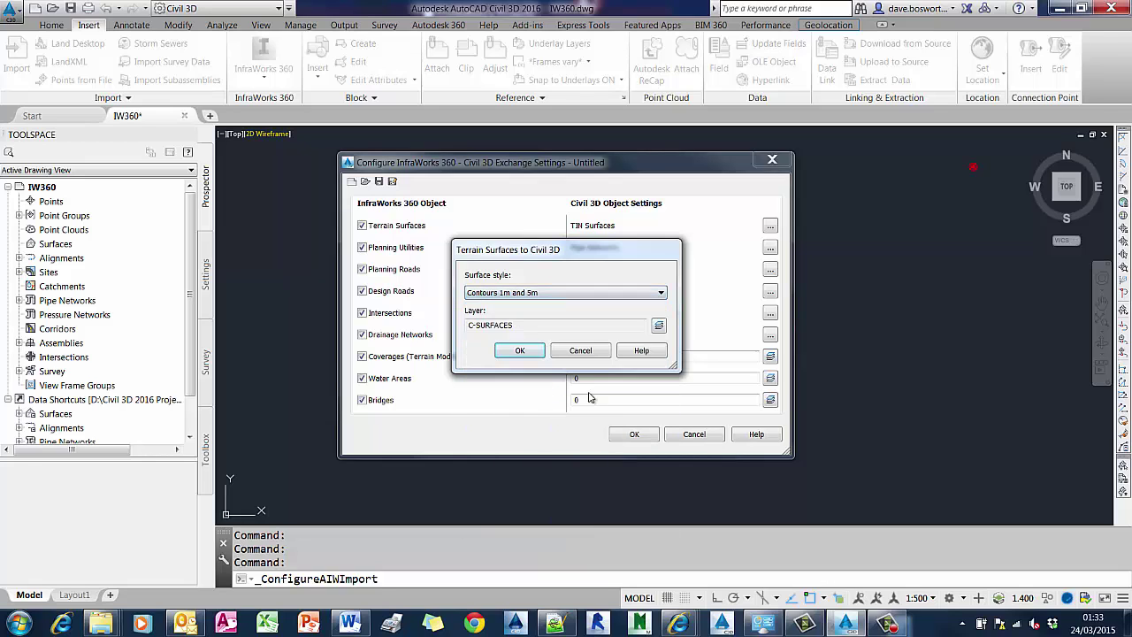
pyautogui.click(543, 356)
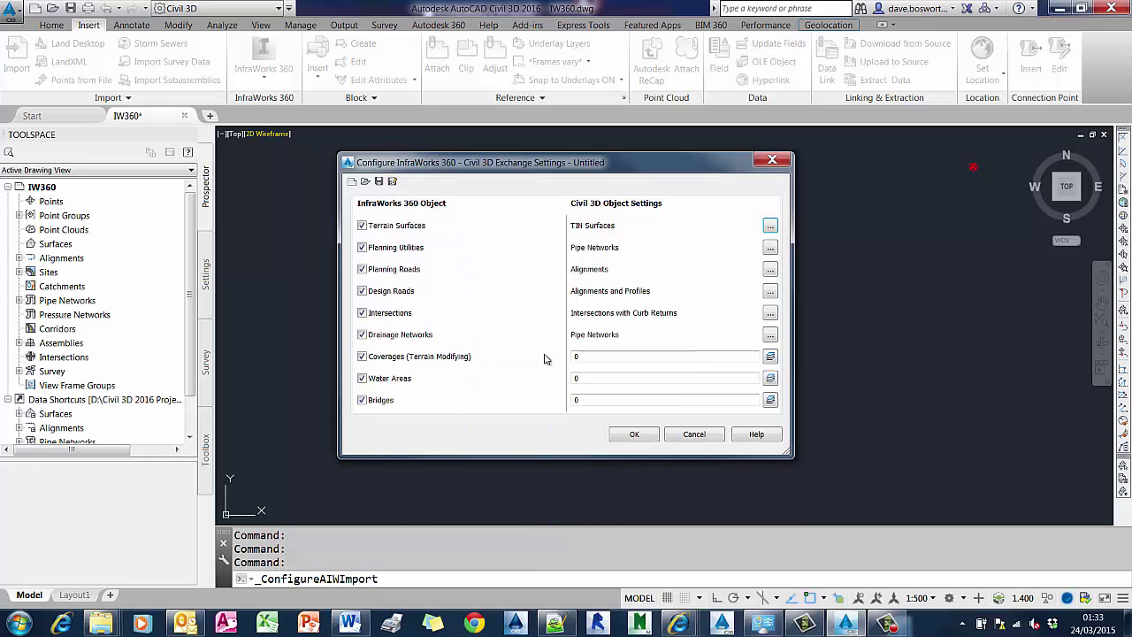
# Step: Save the exchange settings over the existing personally named XML configuration in the Metric folder
pyautogui.click(633, 434)
pyautogui.click(572, 344)
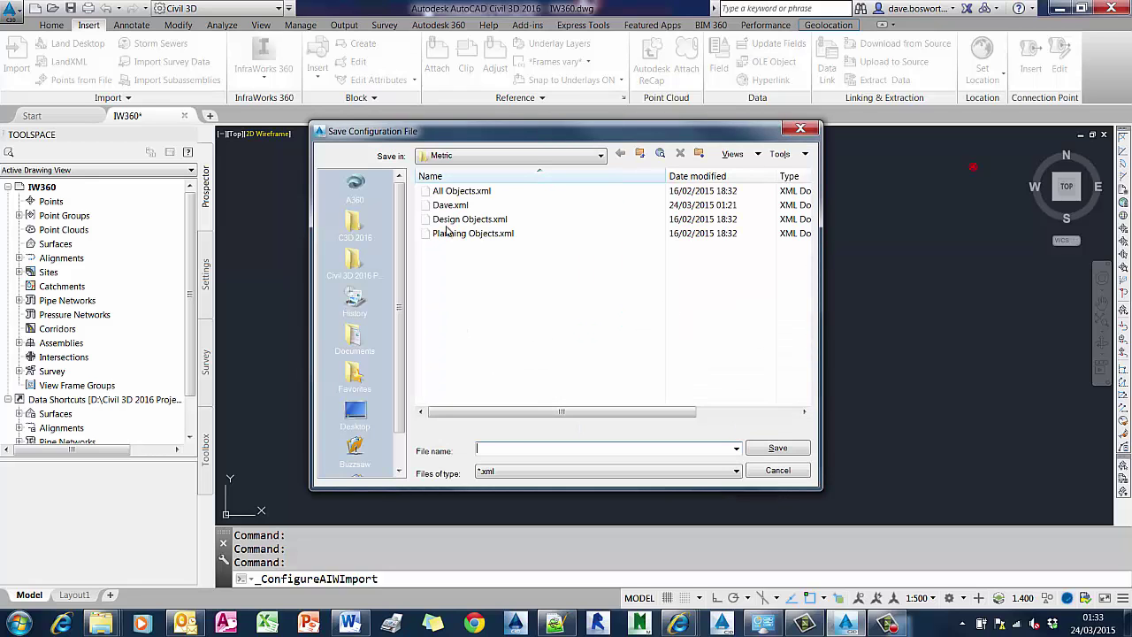
pyautogui.doubleClick(447, 206)
pyautogui.click(548, 351)
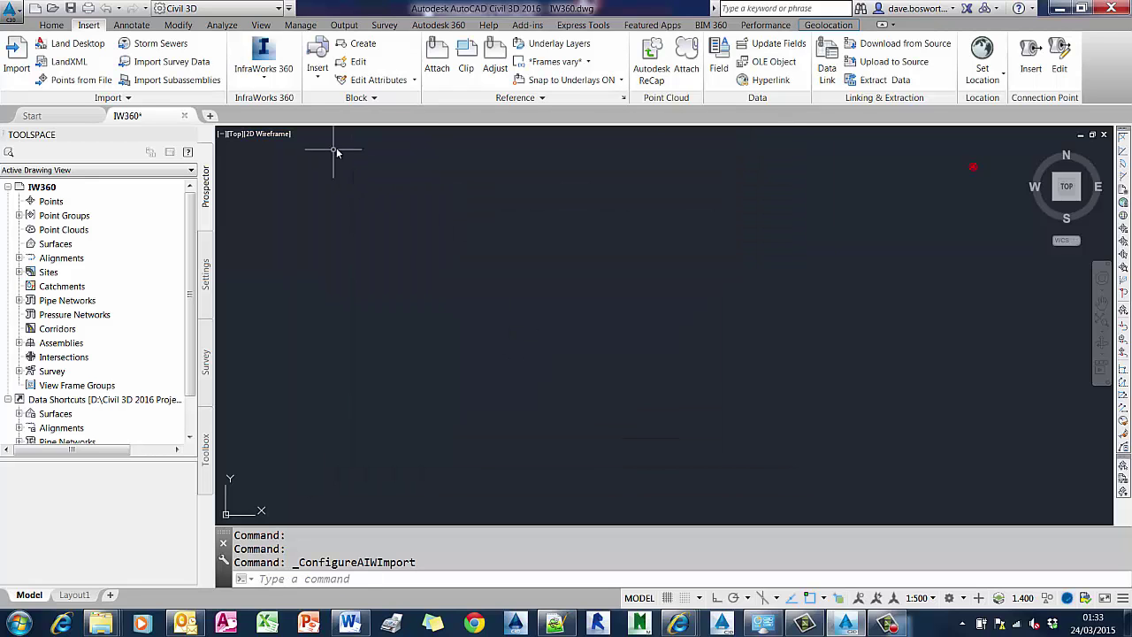
# Step: Start opening an InfraWorks 360 model and choose Shrewsbury 2016.sqlite from the Autodesk InfraWorks Models folder
pyautogui.click(262, 82)
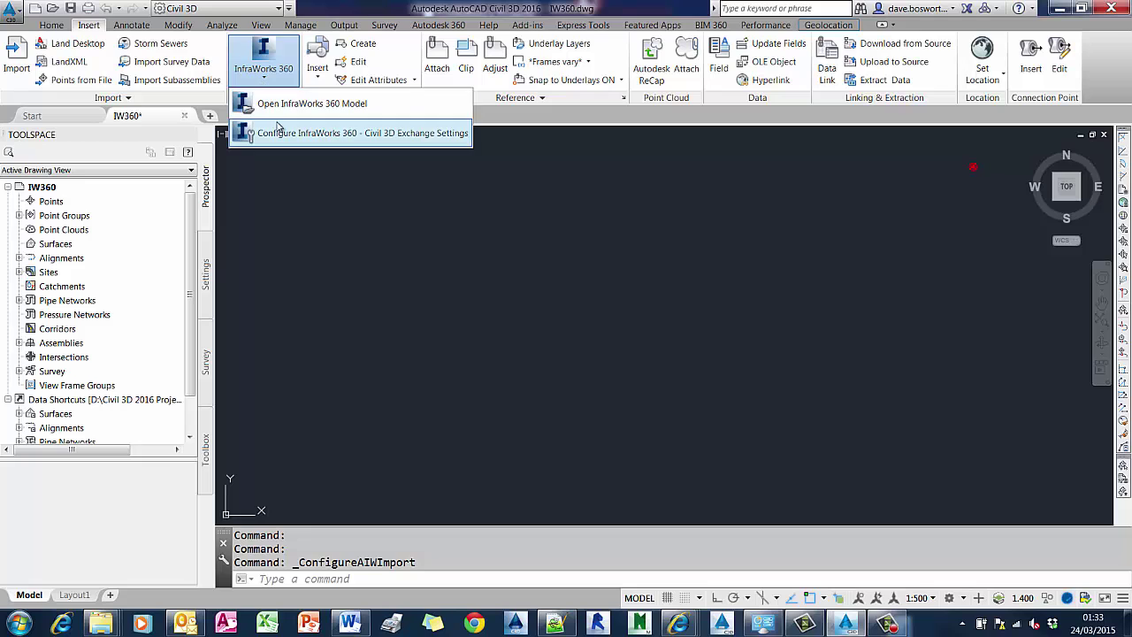
pyautogui.click(283, 111)
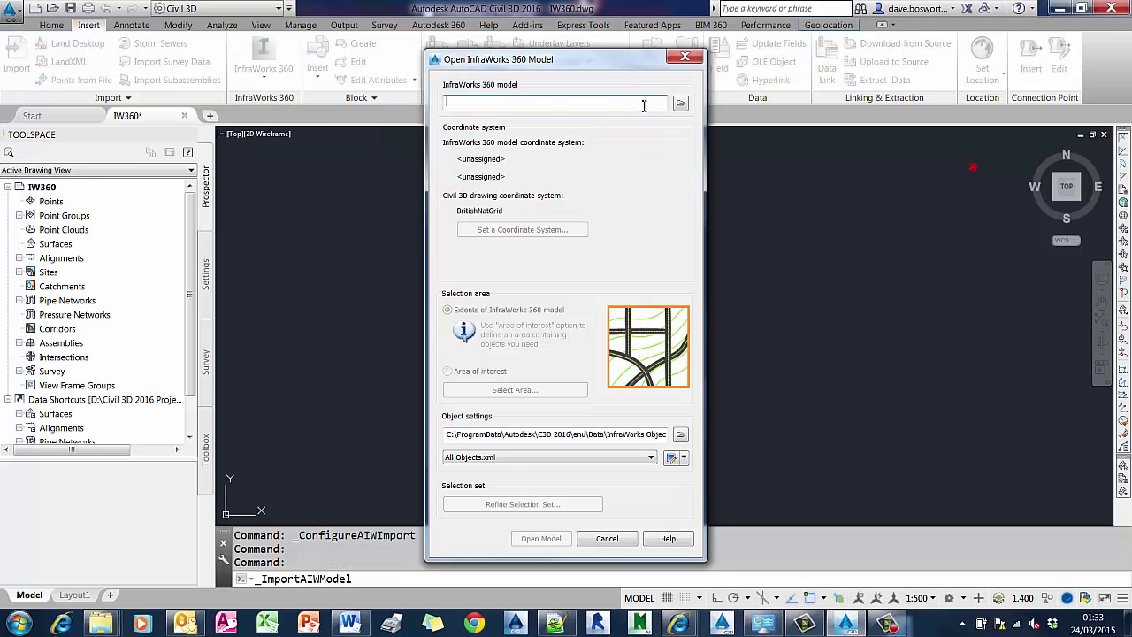
pyautogui.click(680, 104)
pyautogui.scroll(-12, 531, 283)
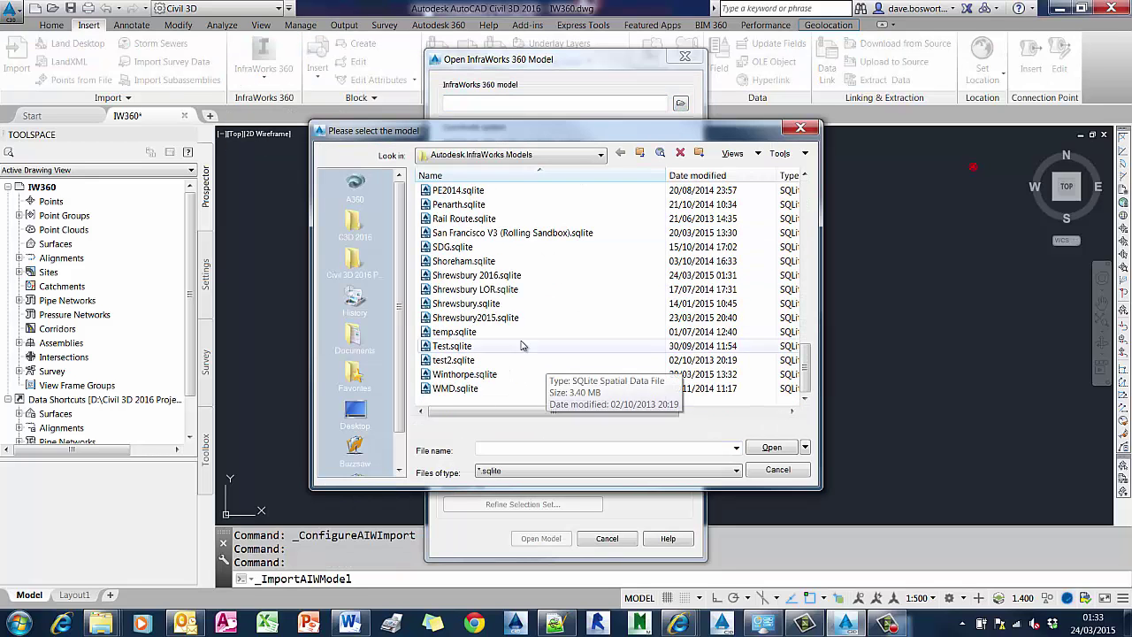
pyautogui.click(482, 275)
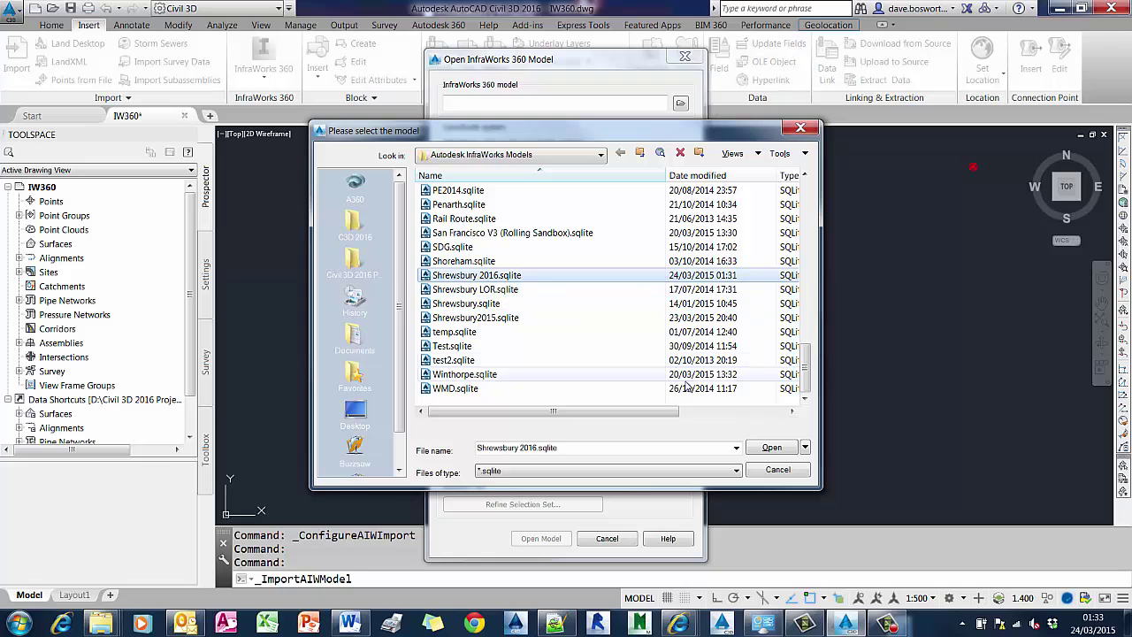
pyautogui.click(752, 447)
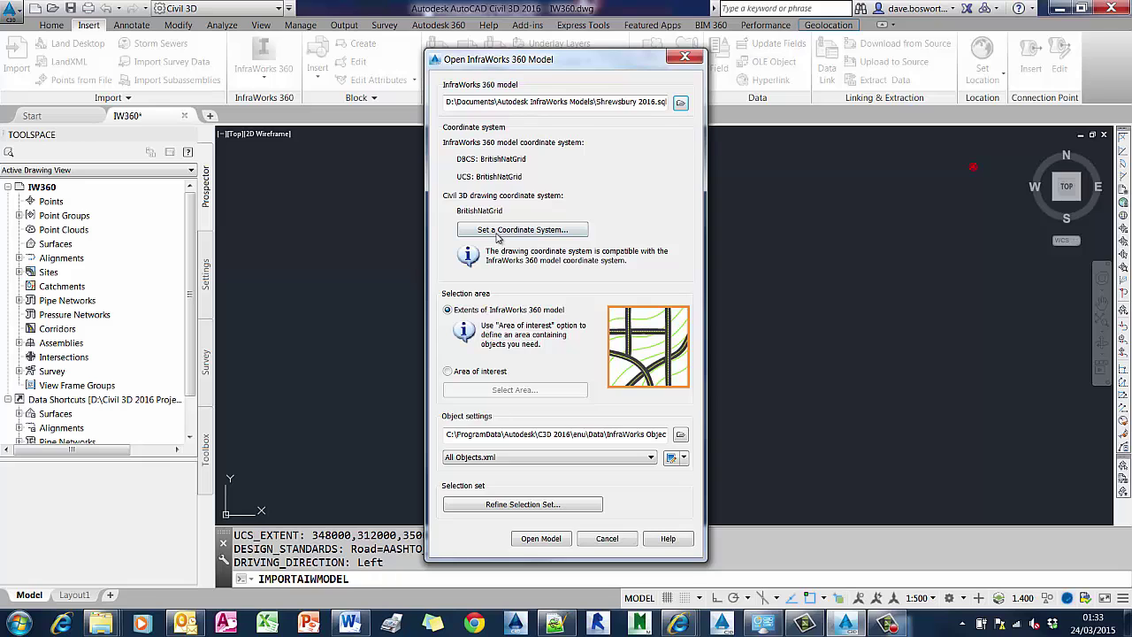
# Step: Use the model's BritishNatGrid coordinate system and, with online map data, define an area of interest spanning the River Severn west of the town centre
pyautogui.click(498, 231)
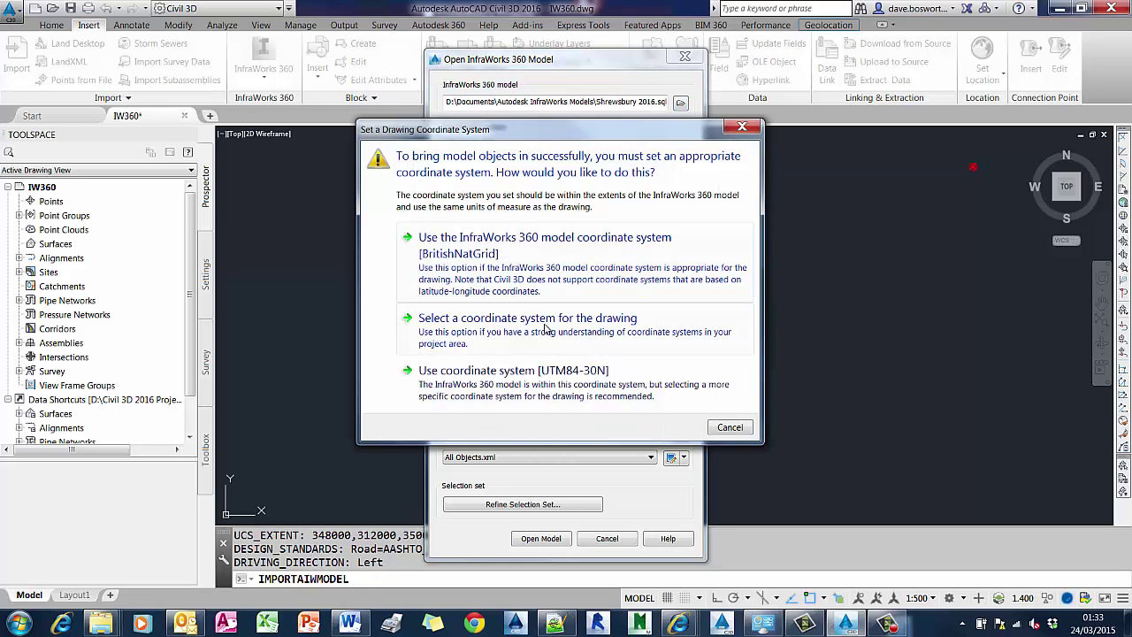
pyautogui.click(522, 274)
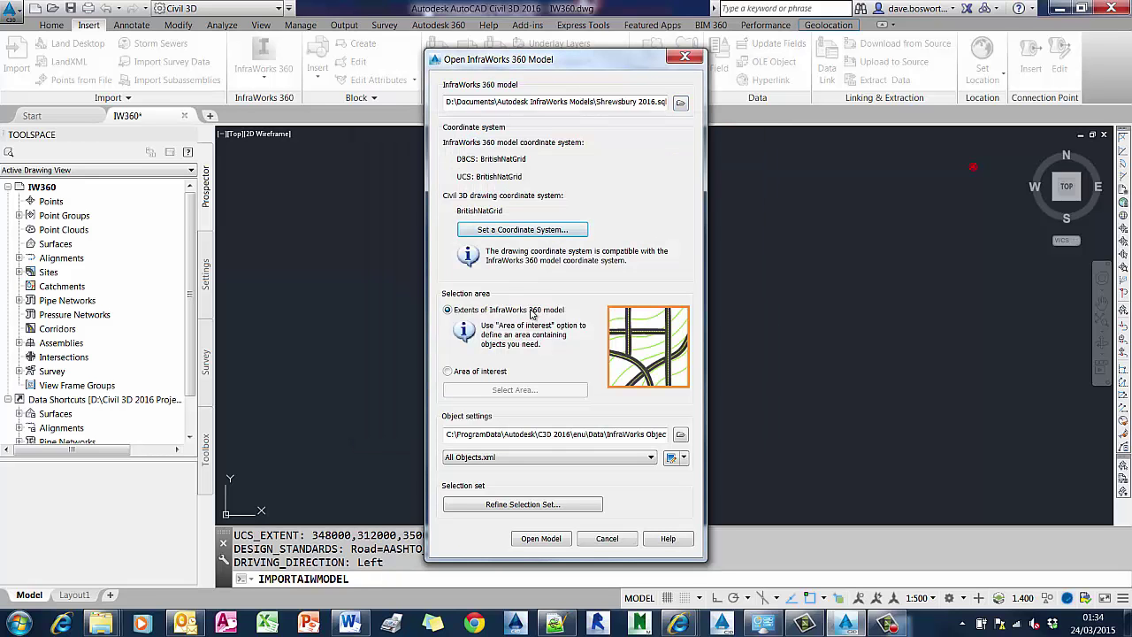
pyautogui.click(477, 372)
pyautogui.click(514, 390)
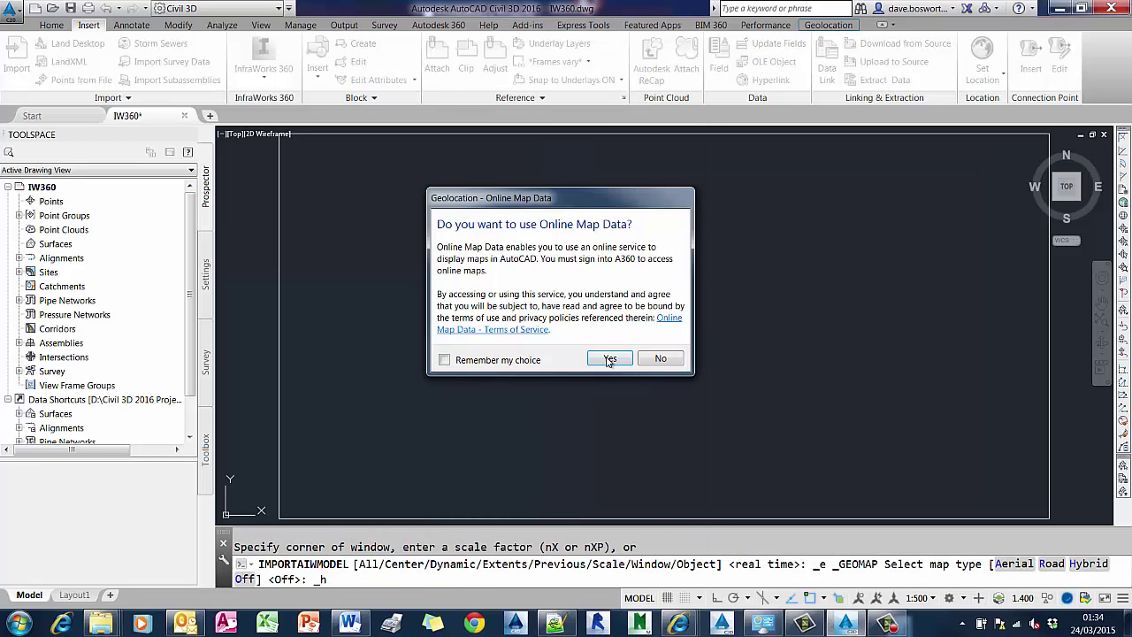
pyautogui.click(609, 359)
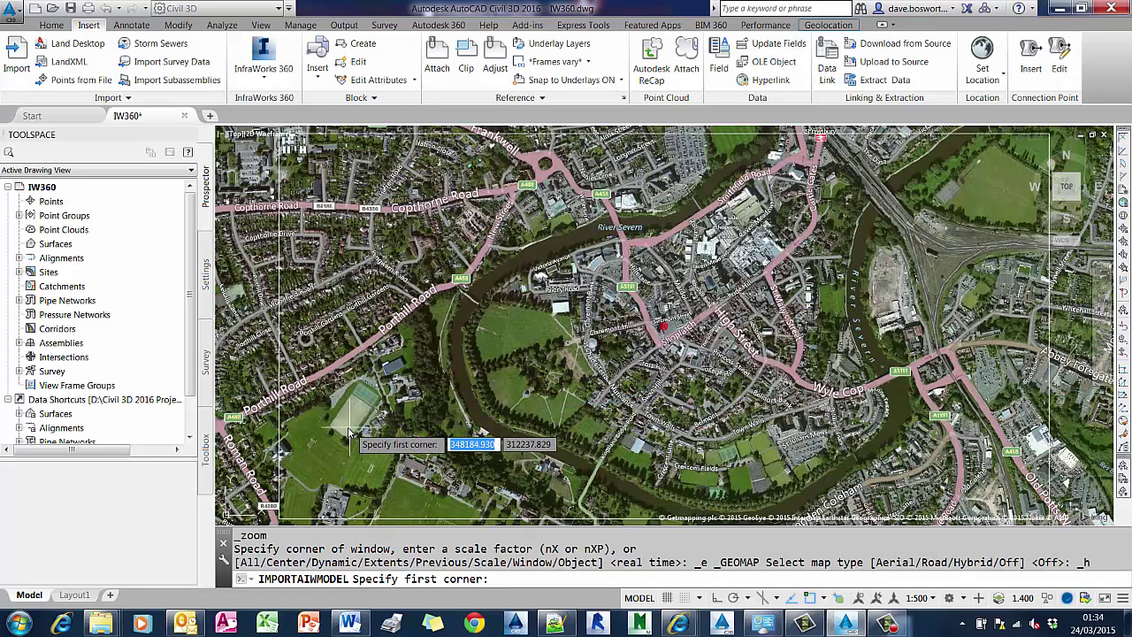
pyautogui.click(351, 427)
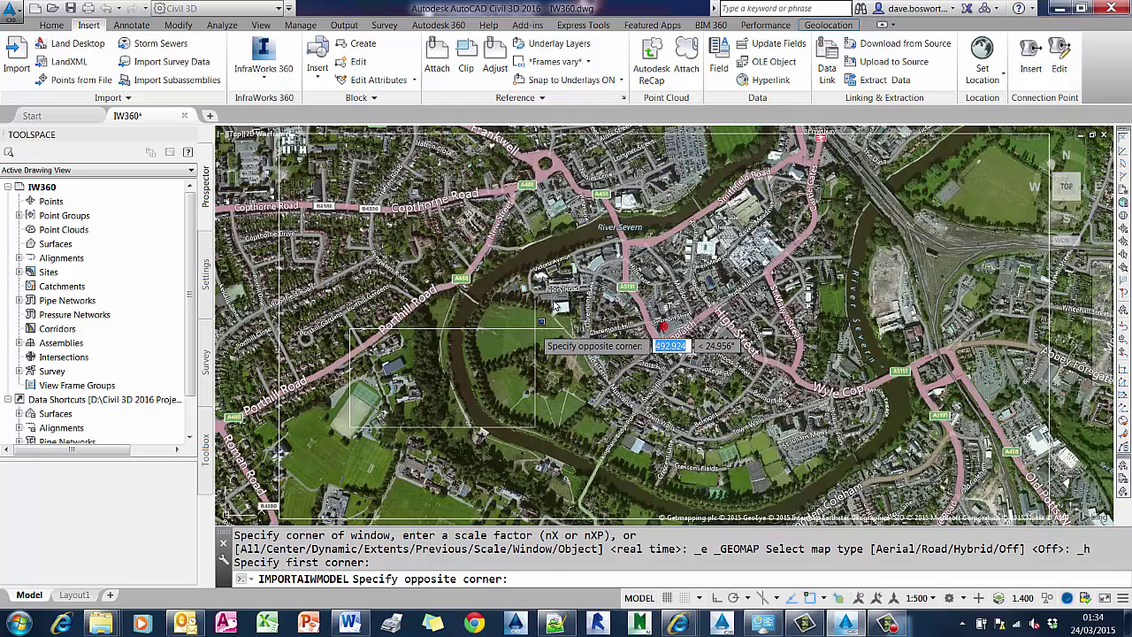
pyautogui.click(630, 218)
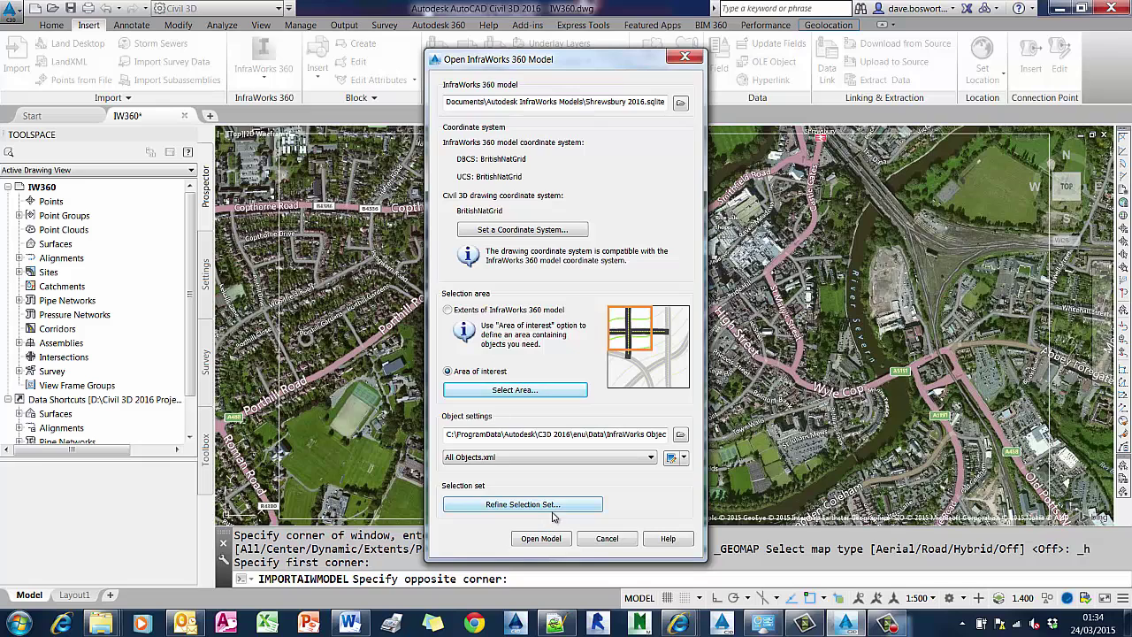
# Step: Apply the personally named XML object settings and open the InfraWorks 360 model in the drawing
pyautogui.click(538, 459)
pyautogui.click(482, 481)
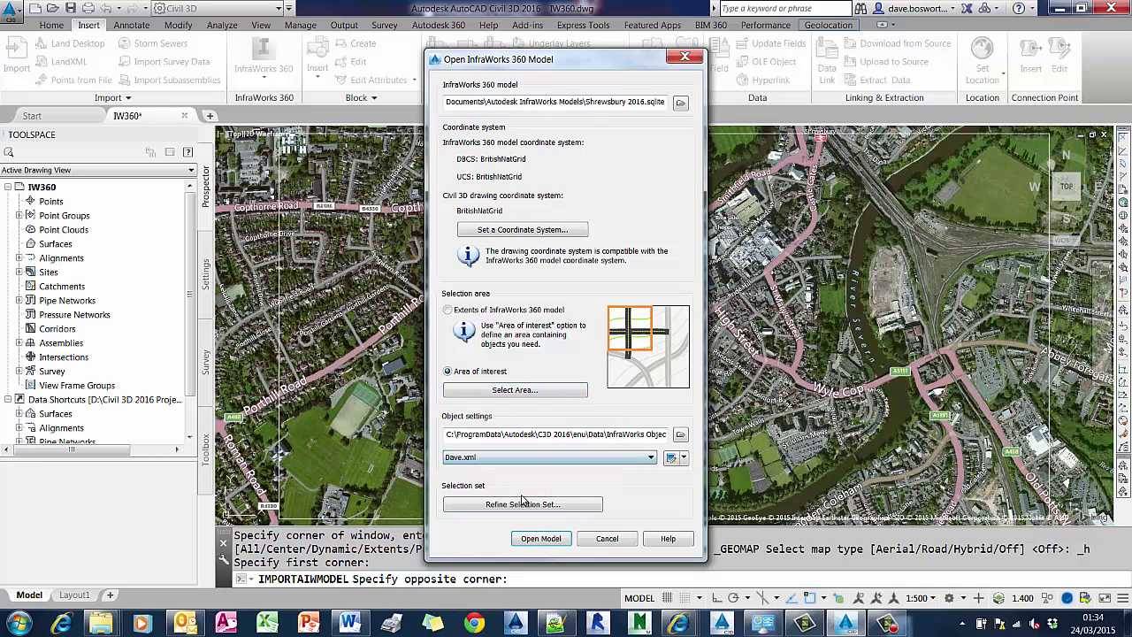
pyautogui.click(540, 539)
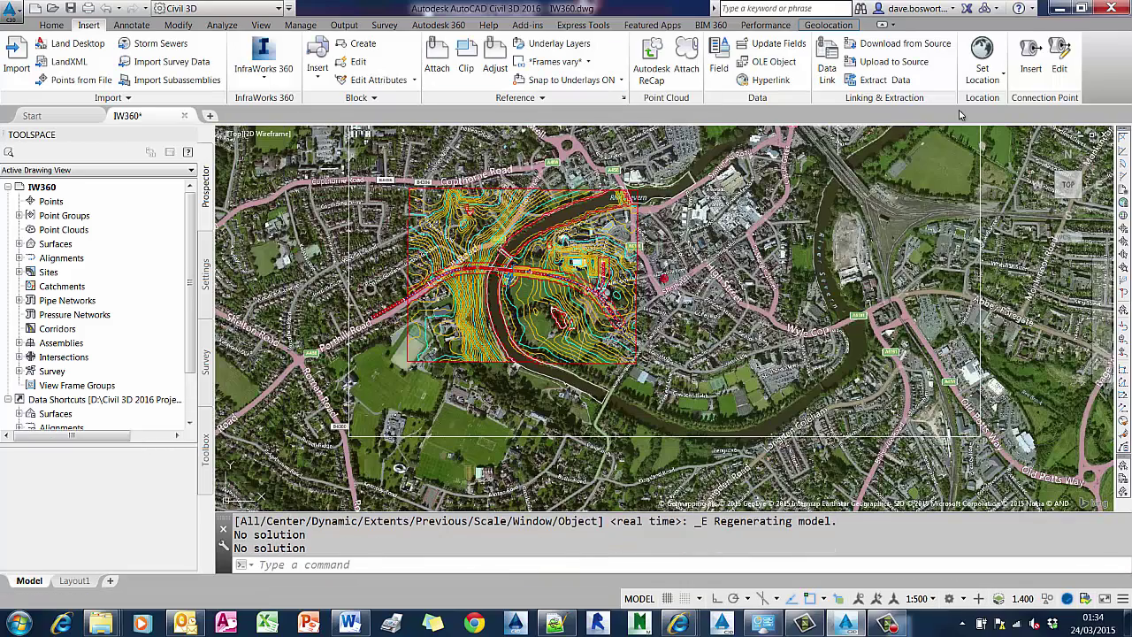
# Step: Turn off the online map behind the imported model
pyautogui.click(840, 27)
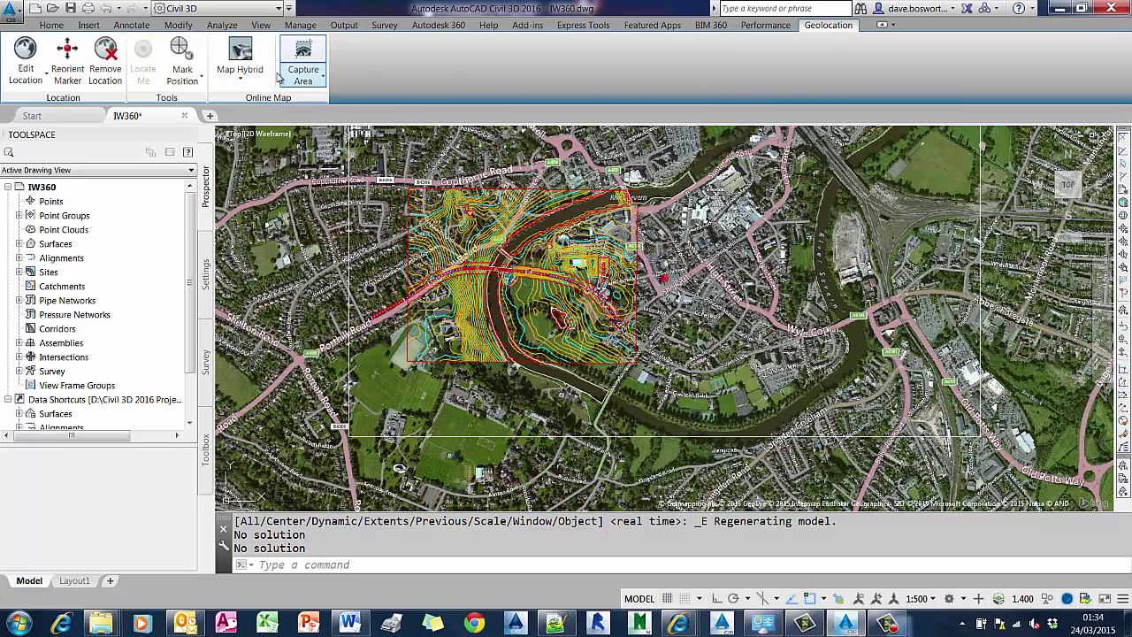
pyautogui.click(240, 71)
pyautogui.click(256, 191)
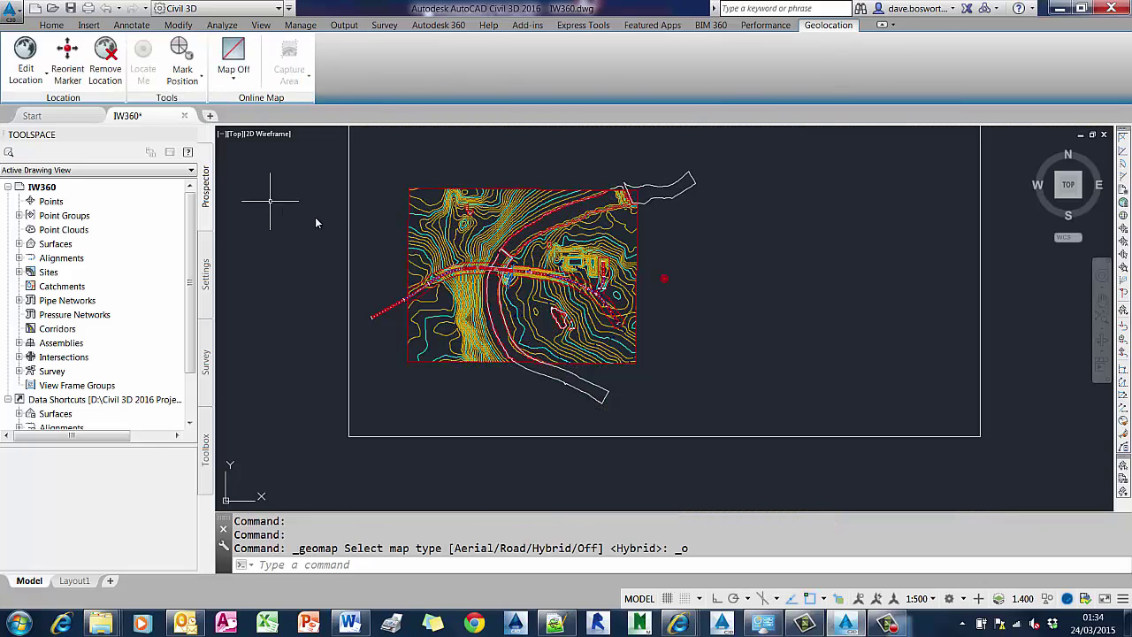
pyautogui.press('Escape')
pyautogui.press('Escape')
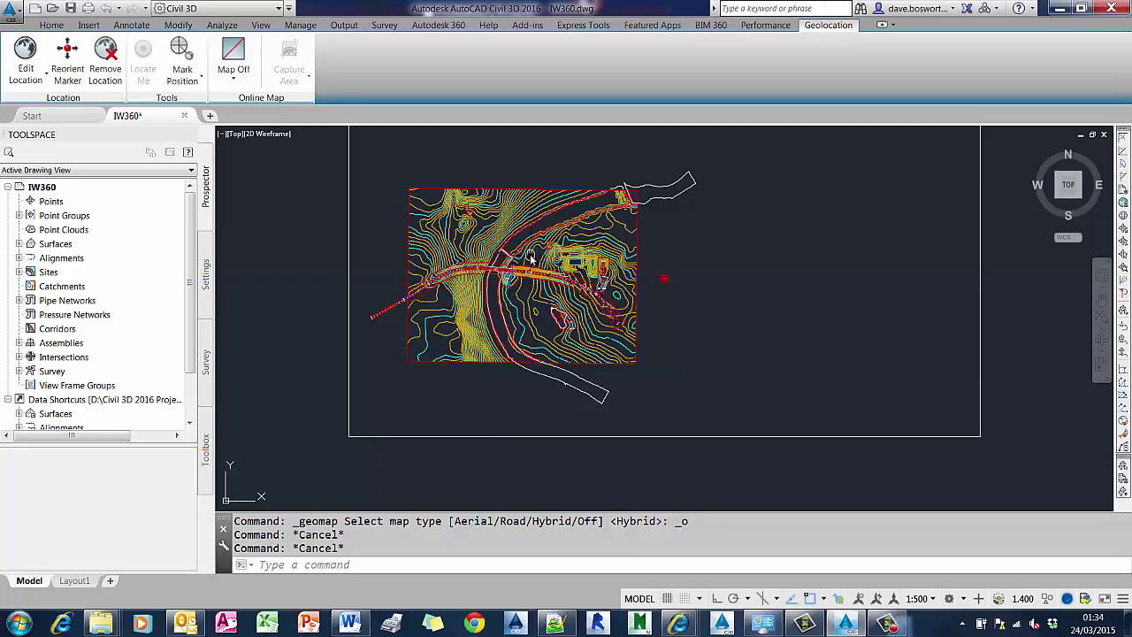
# Step: Select the existing ground surface together with the bridge's 3D solid and open them in the Object Viewer
pyautogui.scroll(10, 619, 305)
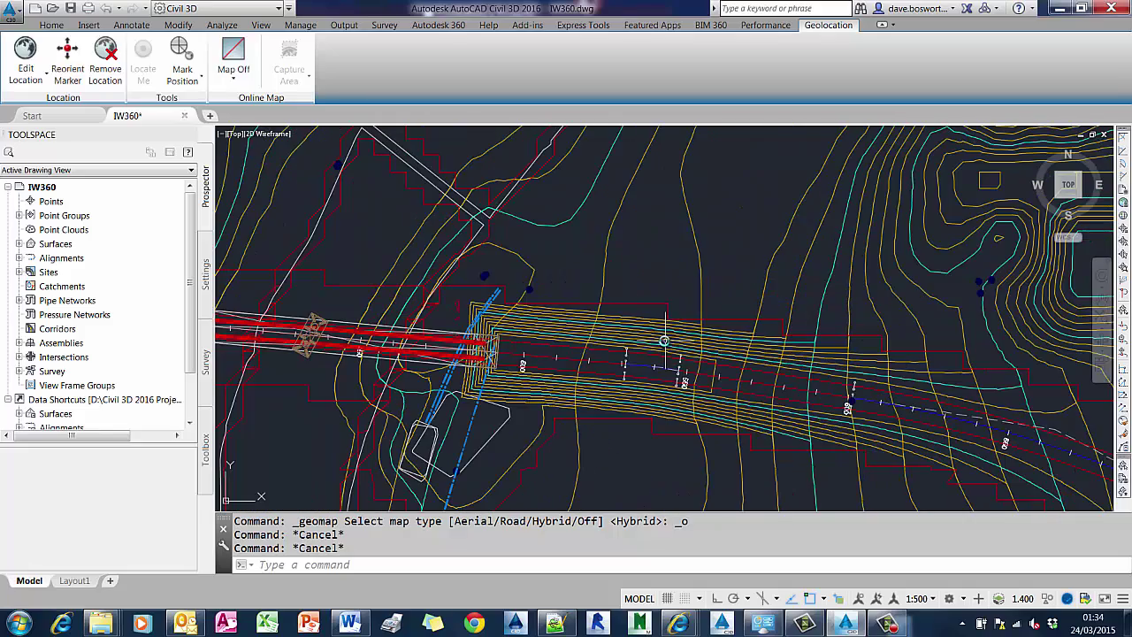
pyautogui.moveTo(539, 321); pyautogui.dragTo(813, 314, button='middle')
pyautogui.scroll(-4, 813, 314)
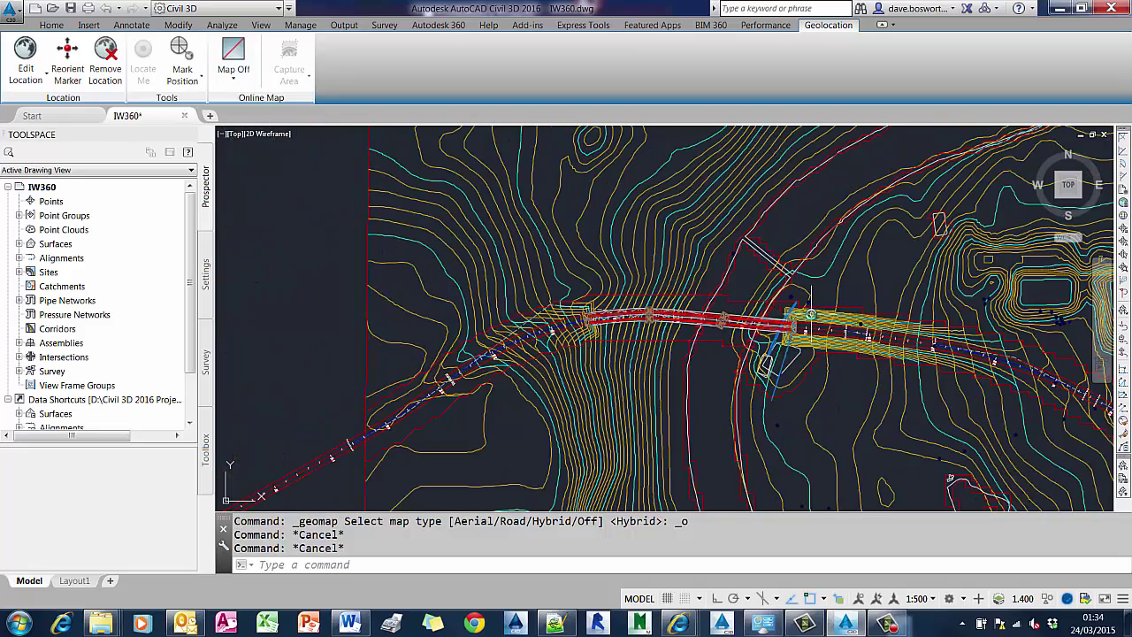
pyautogui.moveTo(813, 313); pyautogui.dragTo(626, 252, button='middle')
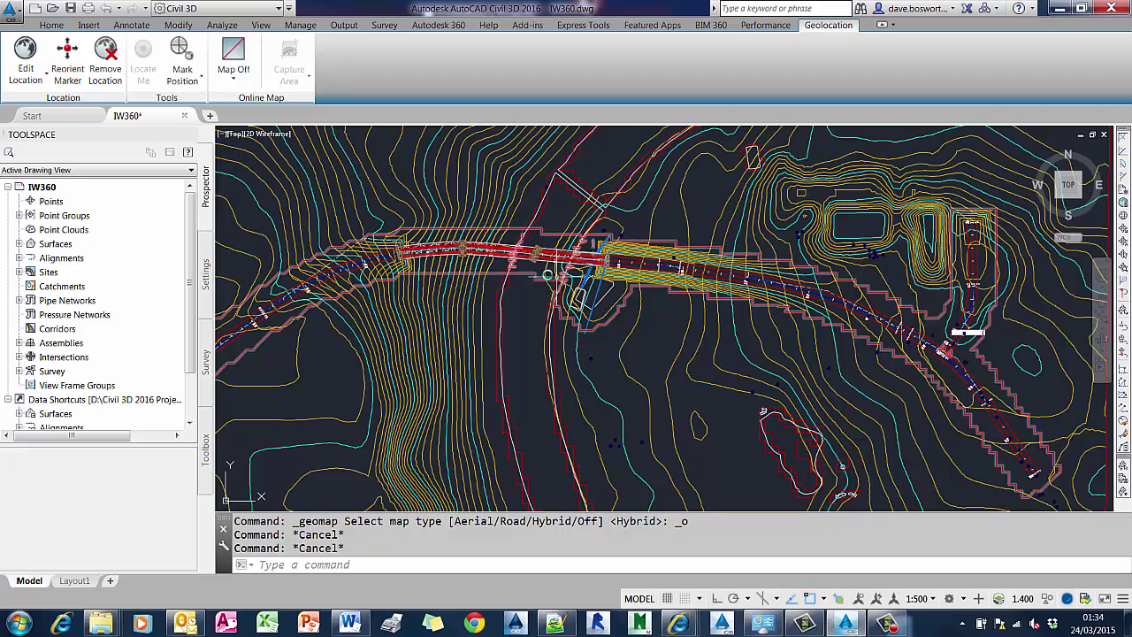
pyautogui.click(446, 292)
pyautogui.click(396, 262)
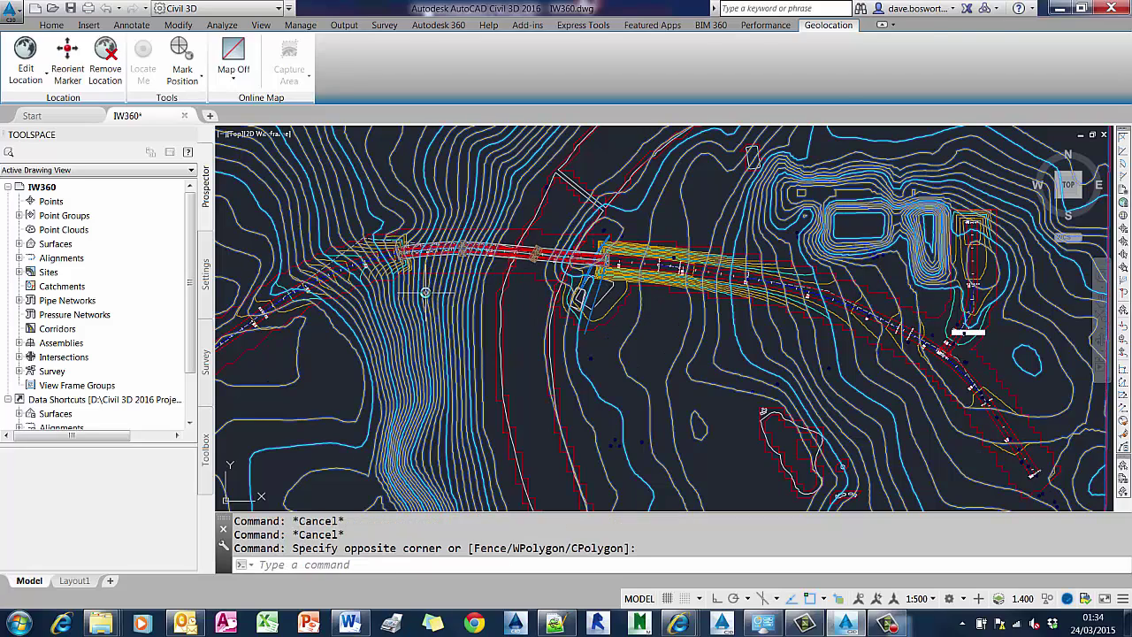
pyautogui.scroll(4, 425, 260)
pyautogui.scroll(2, 426, 260)
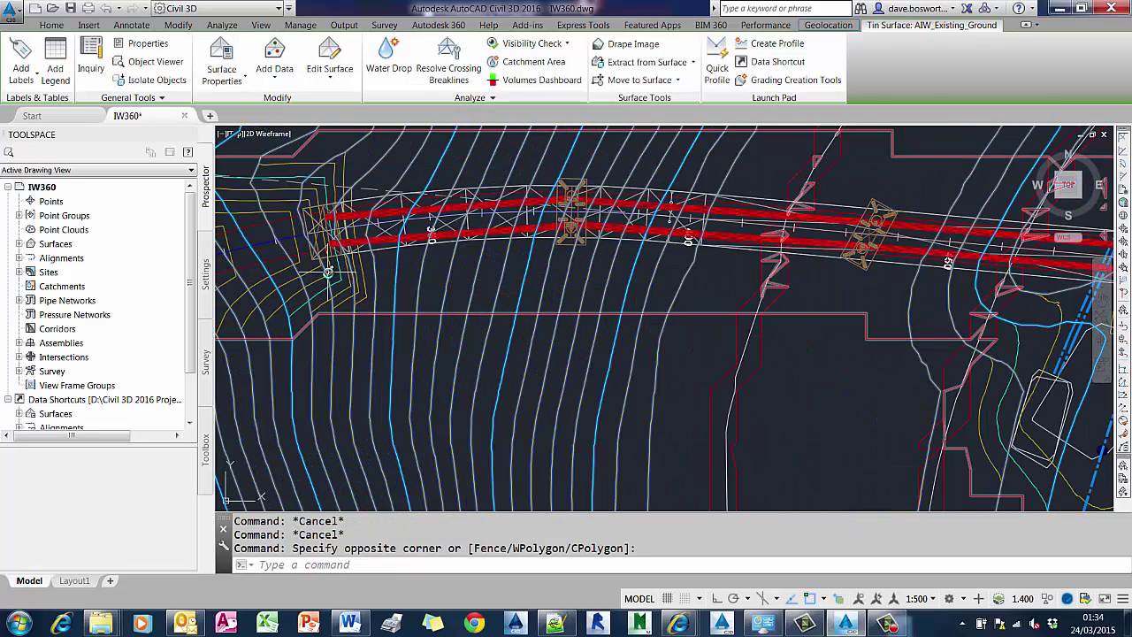
pyautogui.click(391, 264)
pyautogui.click(411, 232)
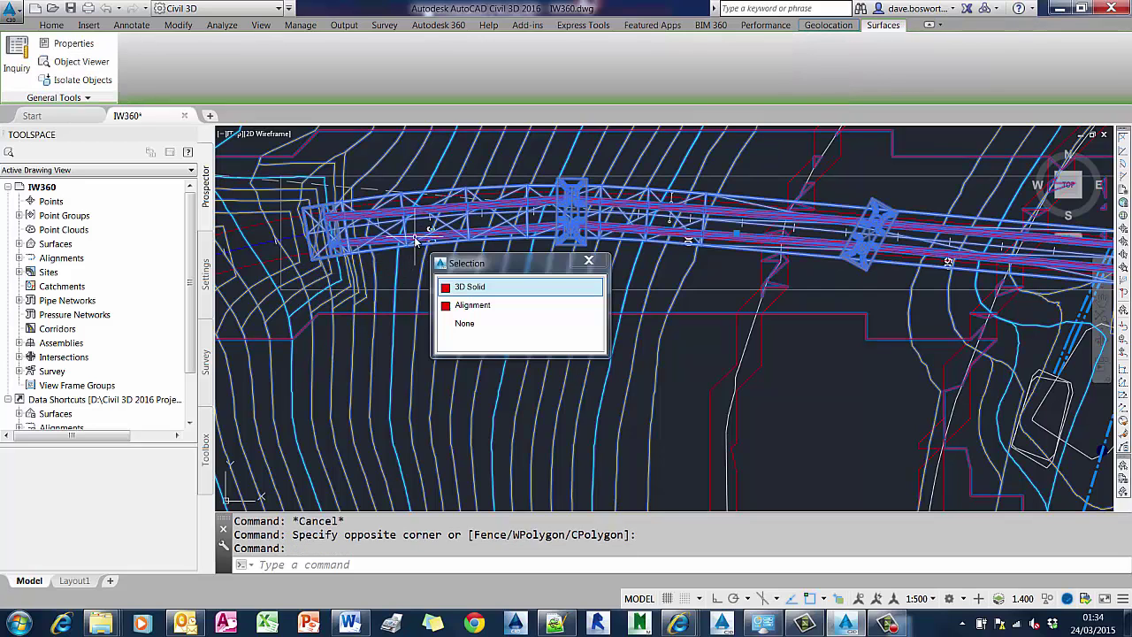
pyautogui.click(474, 289)
pyautogui.rightClick(526, 298)
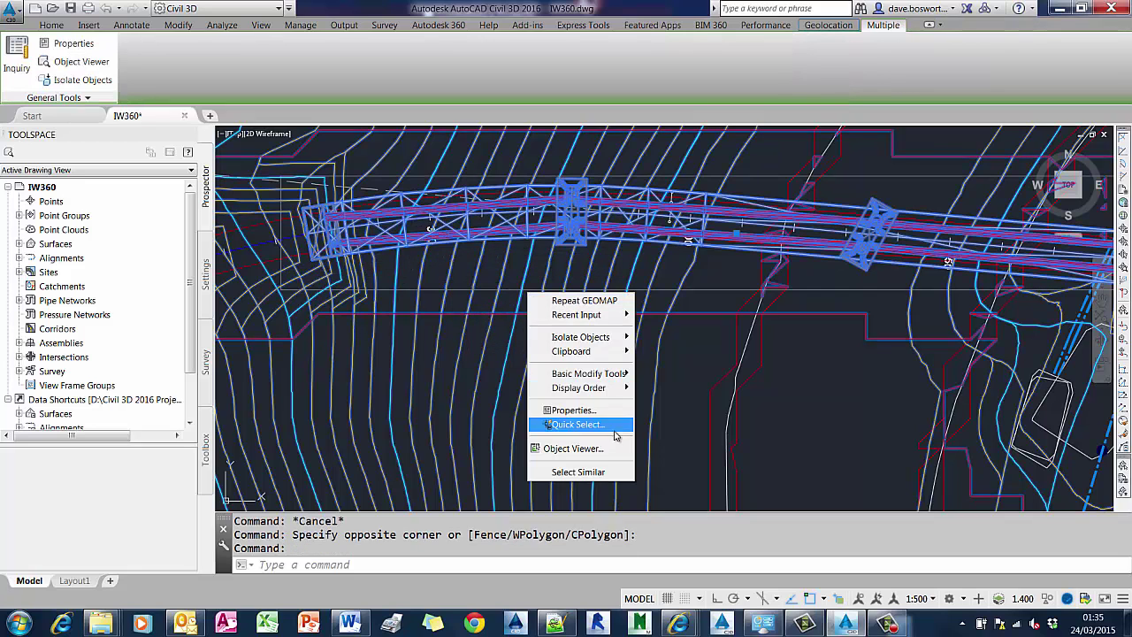
pyautogui.click(575, 446)
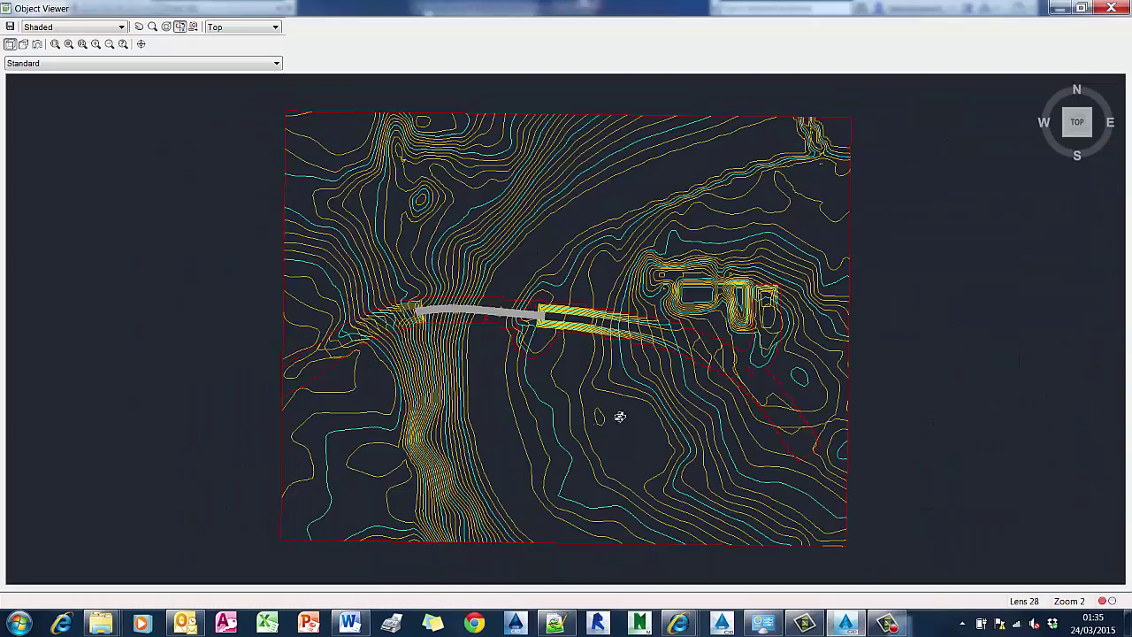
# Step: Examine the bridge deck, piers and surrounding shaded terrain from the side in the Object Viewer
pyautogui.moveTo(587, 424); pyautogui.dragTo(609, 211)
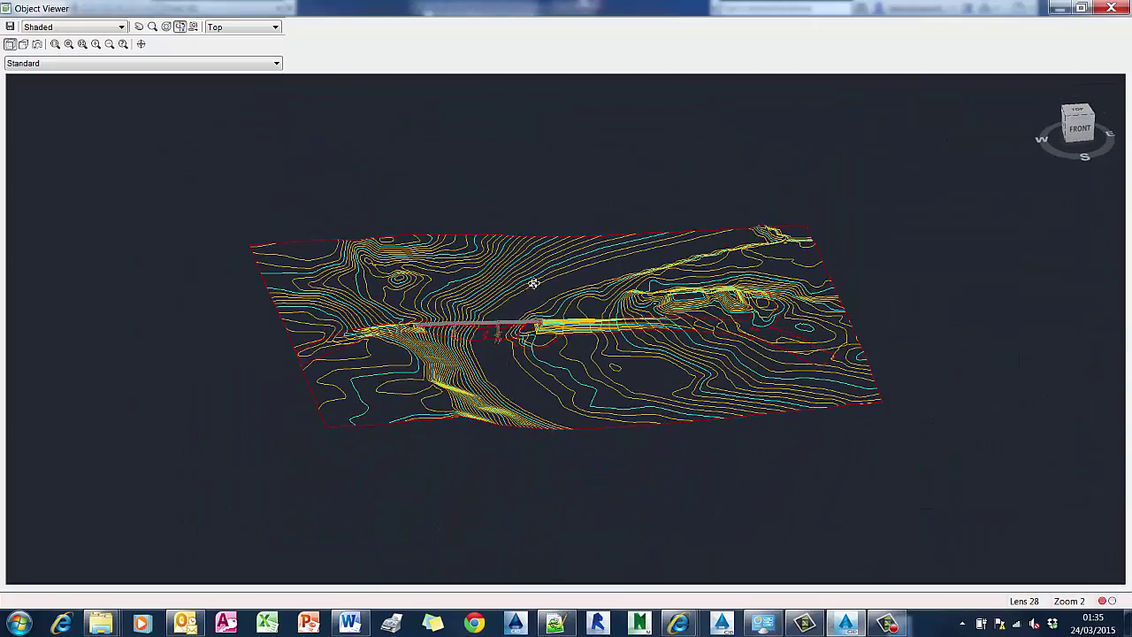
pyautogui.scroll(3, 507, 337)
pyautogui.scroll(3, 507, 337)
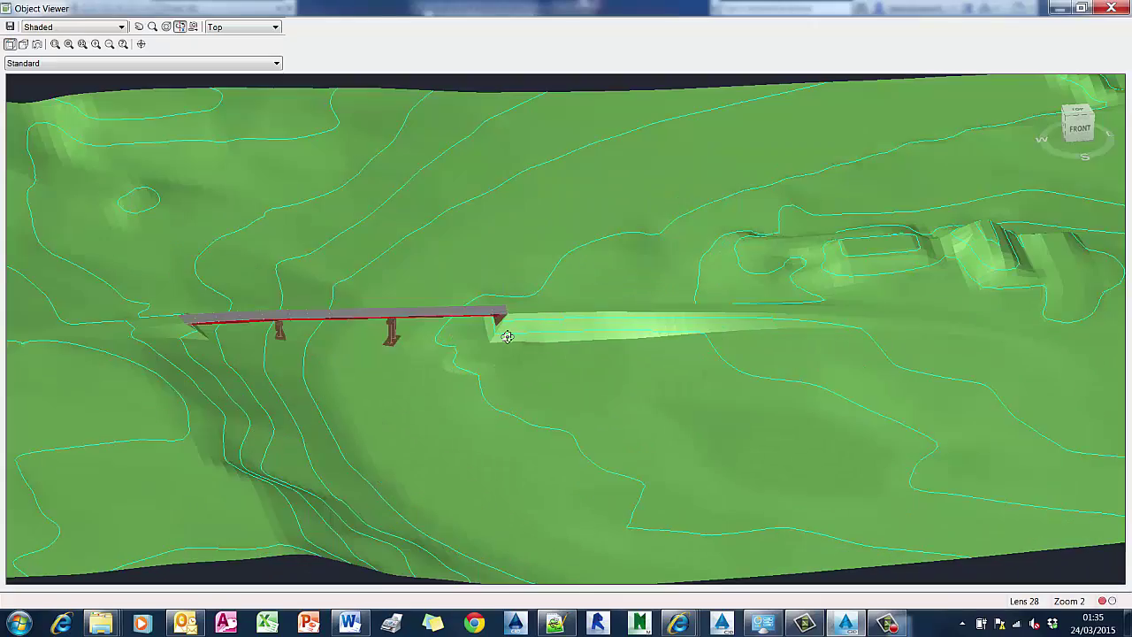
pyautogui.moveTo(512, 337); pyautogui.dragTo(758, 326, button='middle')
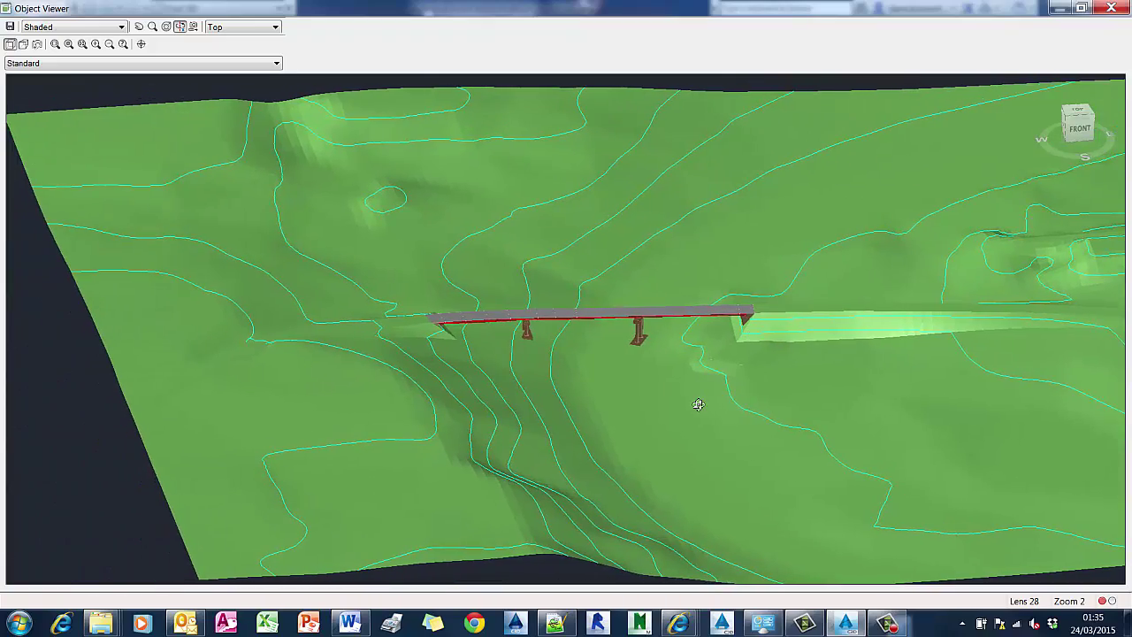
pyautogui.moveTo(698, 404); pyautogui.dragTo(508, 352)
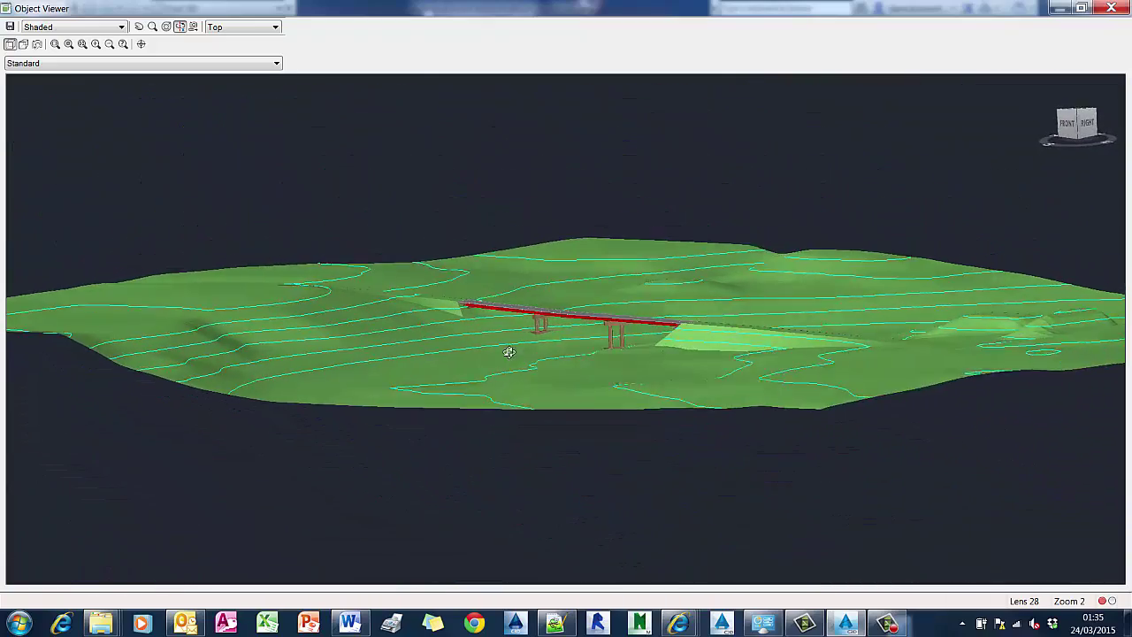
pyautogui.scroll(10, 509, 352)
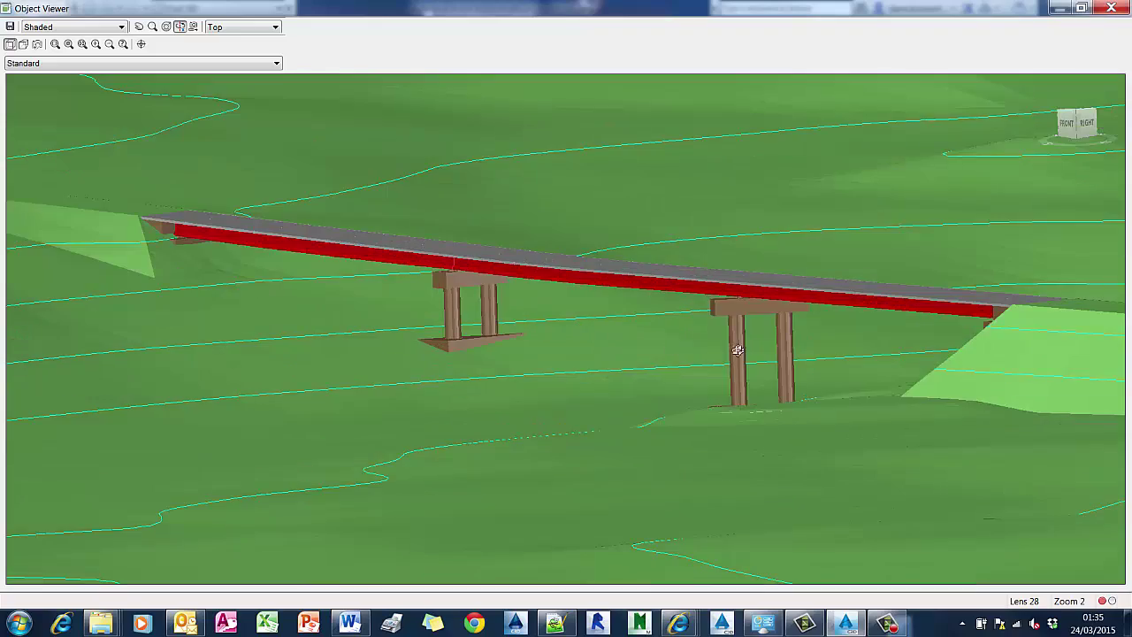
pyautogui.moveTo(738, 350); pyautogui.dragTo(498, 361)
pyautogui.rightClick(535, 356)
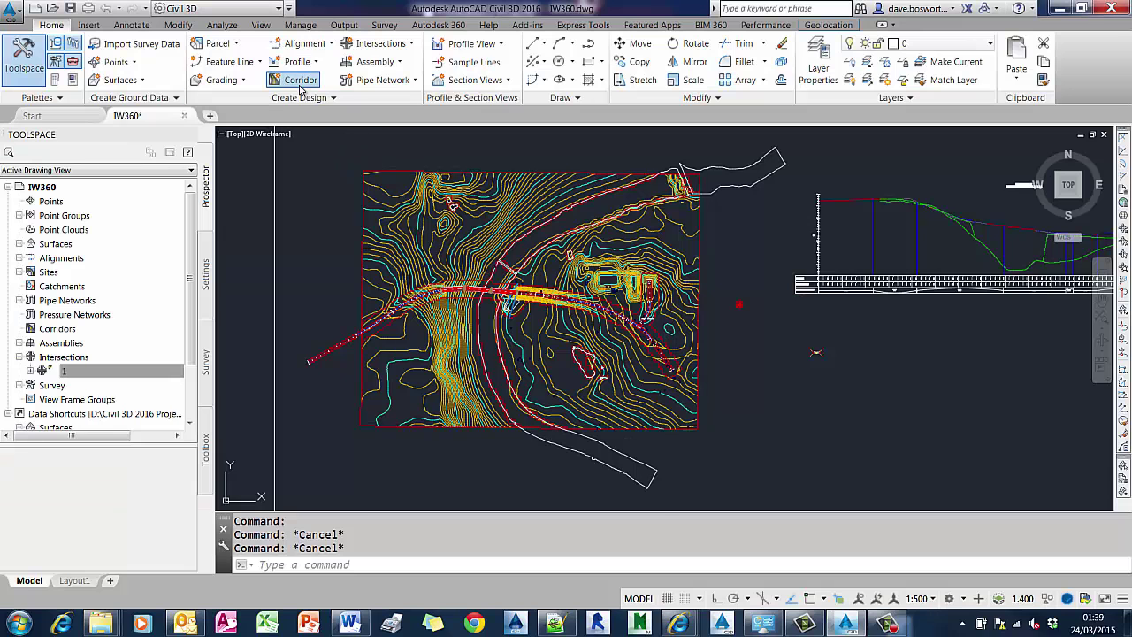
# Step: Create a corridor named Road1 from alignment 1 and profile 1, using Basic Assembly and target surface AIW_Existing_Ground
pyautogui.click(299, 78)
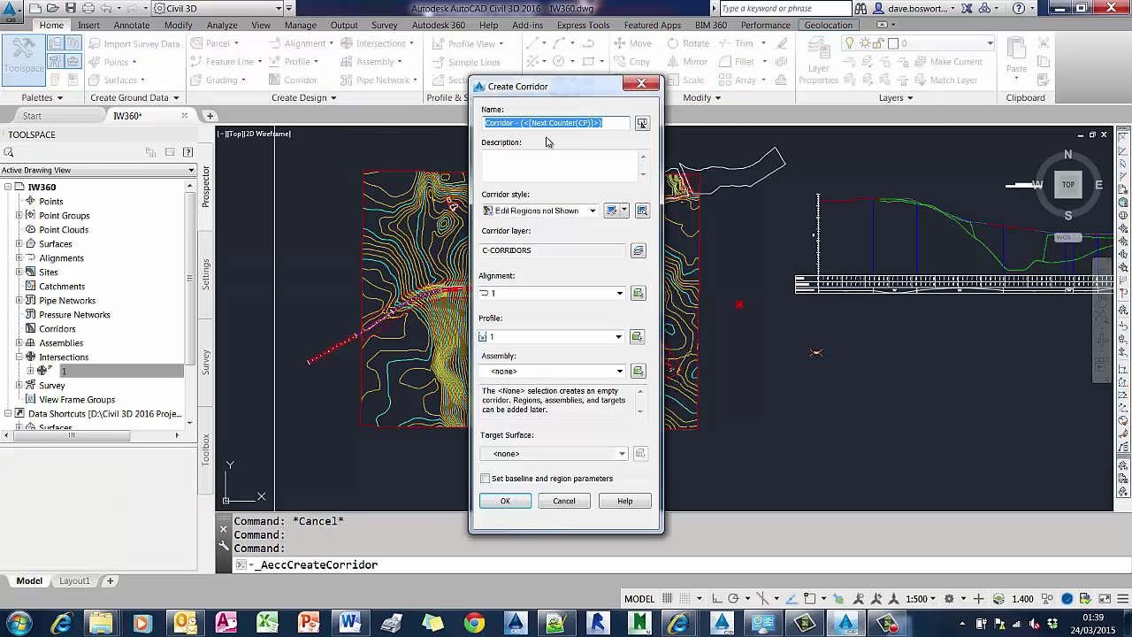
pyautogui.write('Road1')
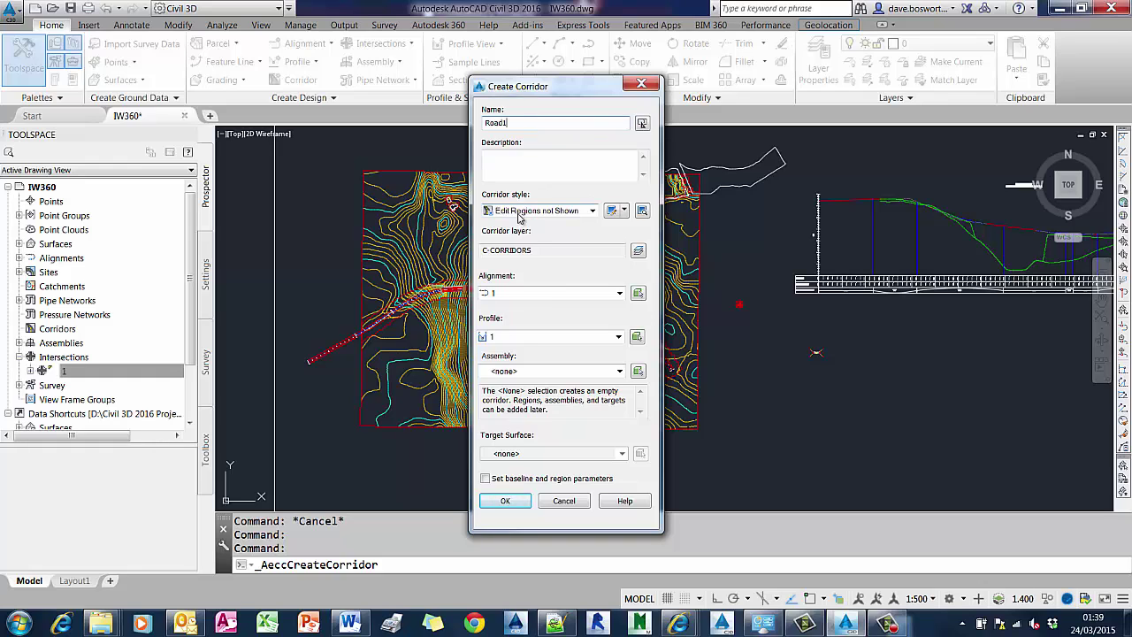
pyautogui.click(519, 297)
pyautogui.click(511, 314)
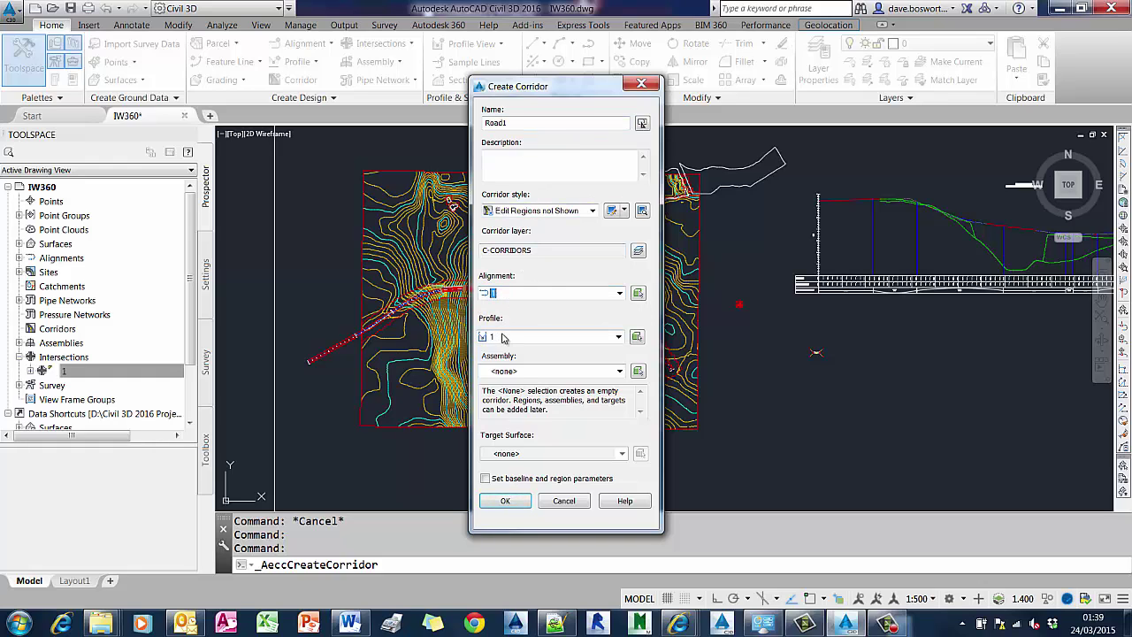
pyautogui.click(519, 372)
pyautogui.click(529, 391)
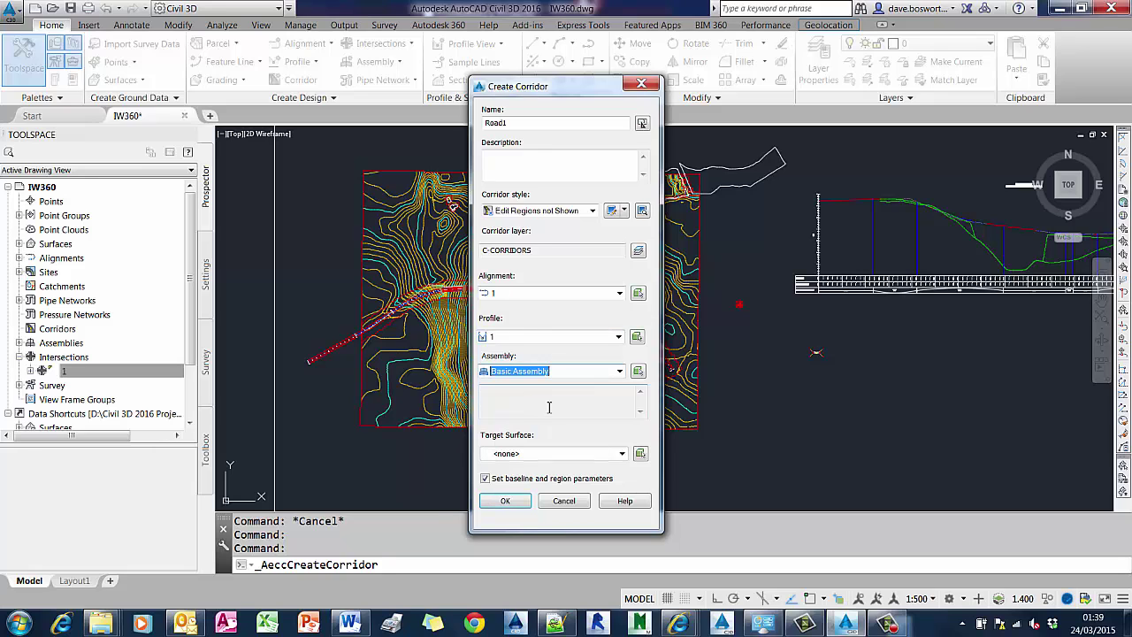
pyautogui.click(530, 453)
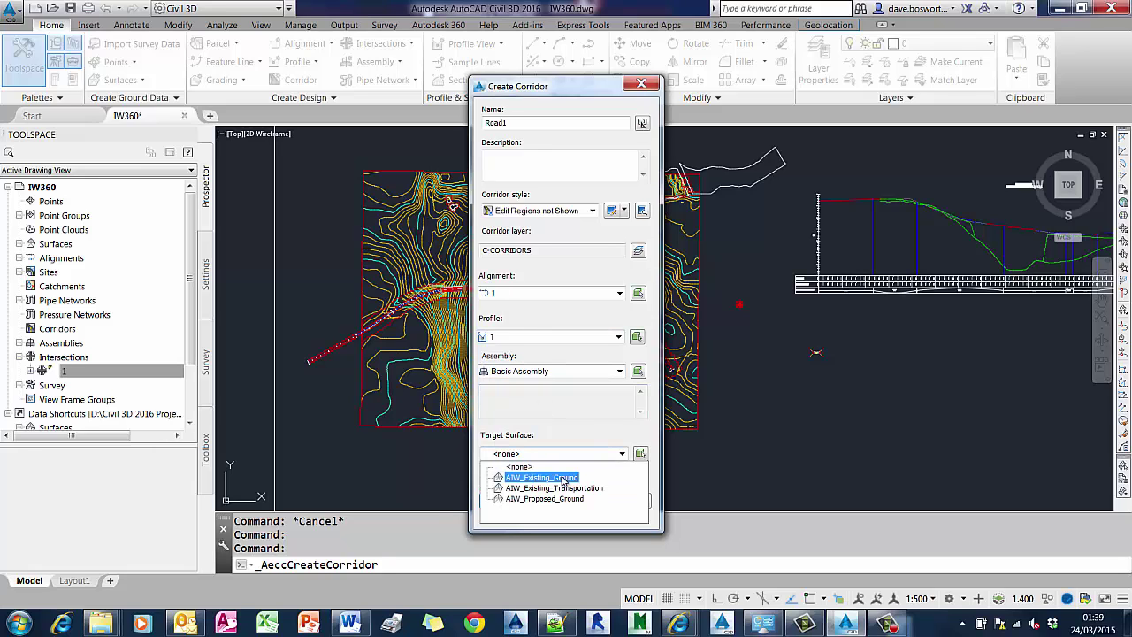
pyautogui.click(563, 478)
pyautogui.click(497, 501)
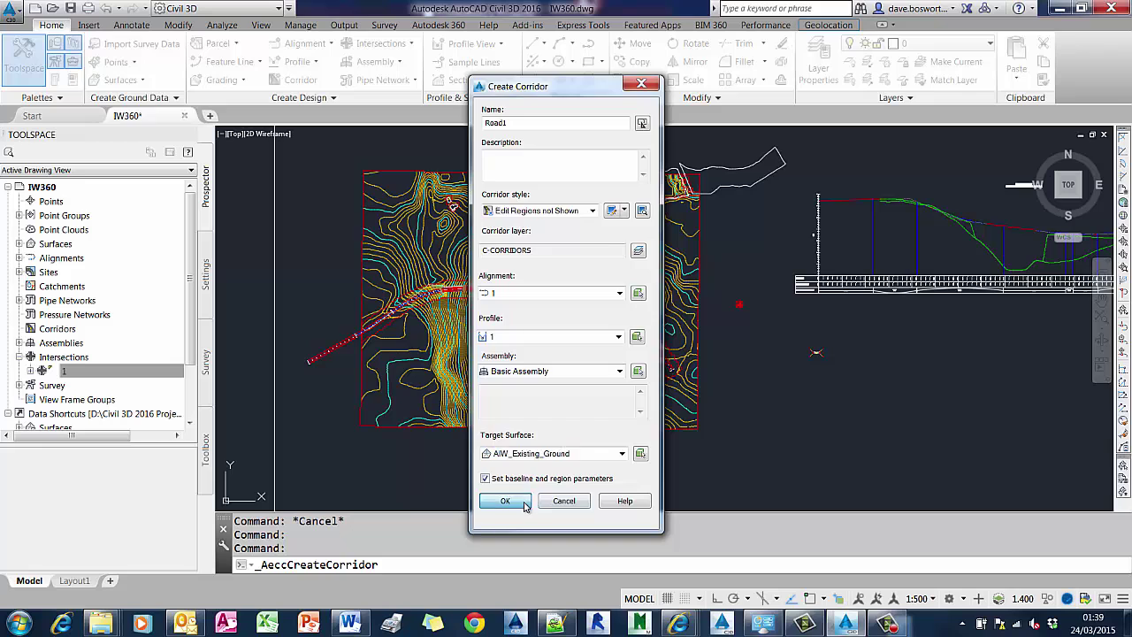
# Step: Accept Road1's baseline and region parameters and rebuild the corridor
pyautogui.click(587, 459)
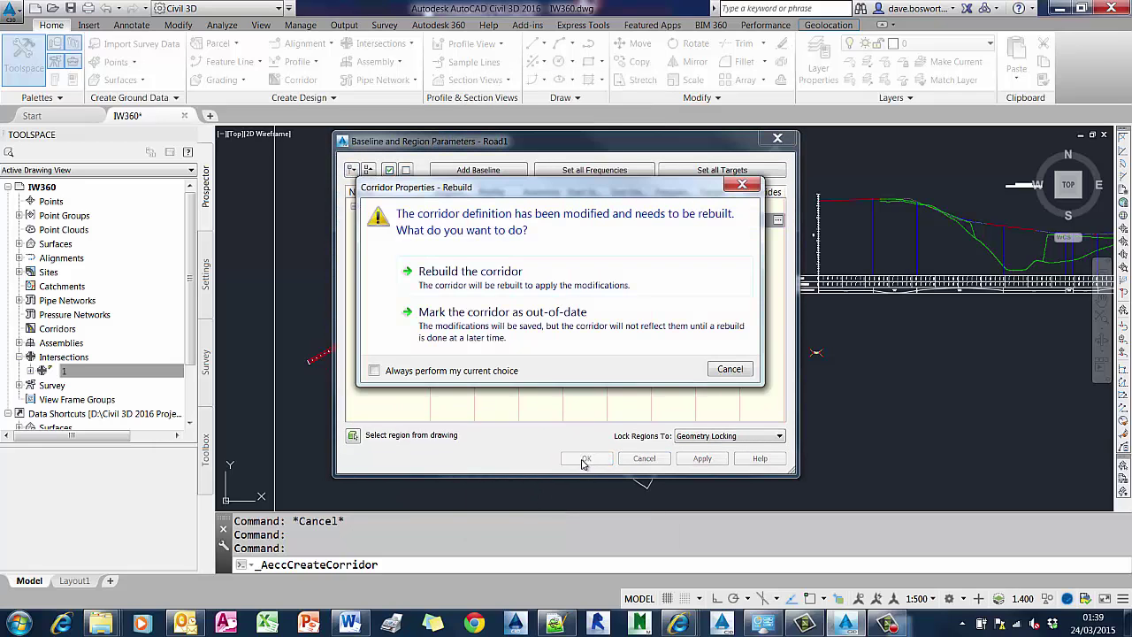
pyautogui.click(517, 295)
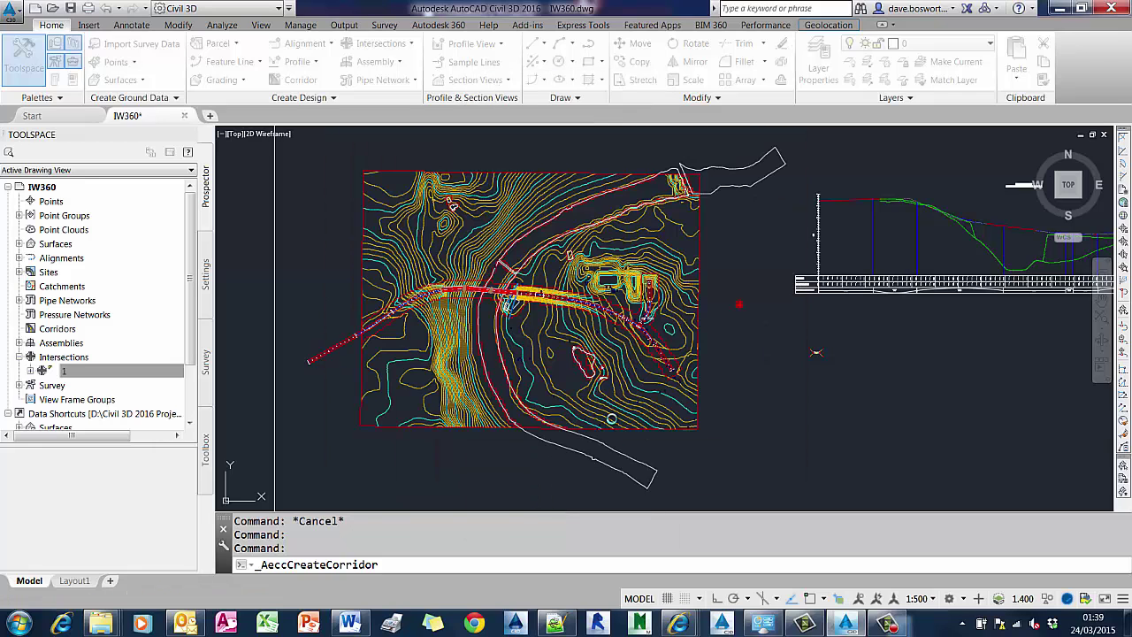
pyautogui.scroll(5, 460, 298)
pyautogui.press('Escape')
pyautogui.press('Escape')
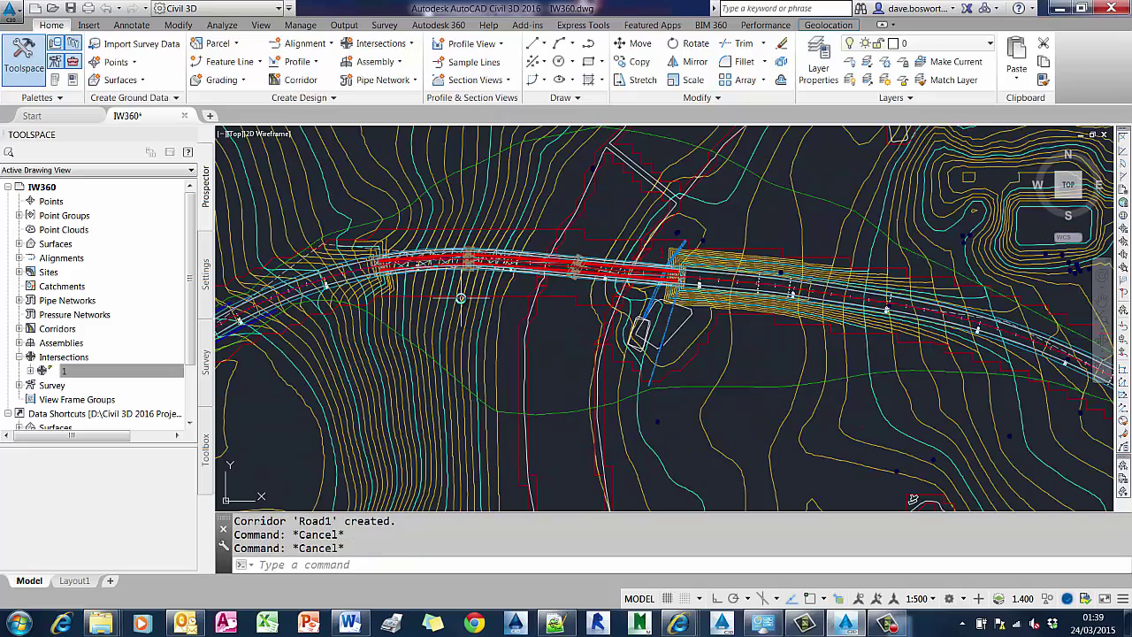
# Step: Examine the Road1 corridor in plan along the bridge and its approaches on both sides
pyautogui.scroll(-4, 460, 298)
pyautogui.scroll(4, 436, 270)
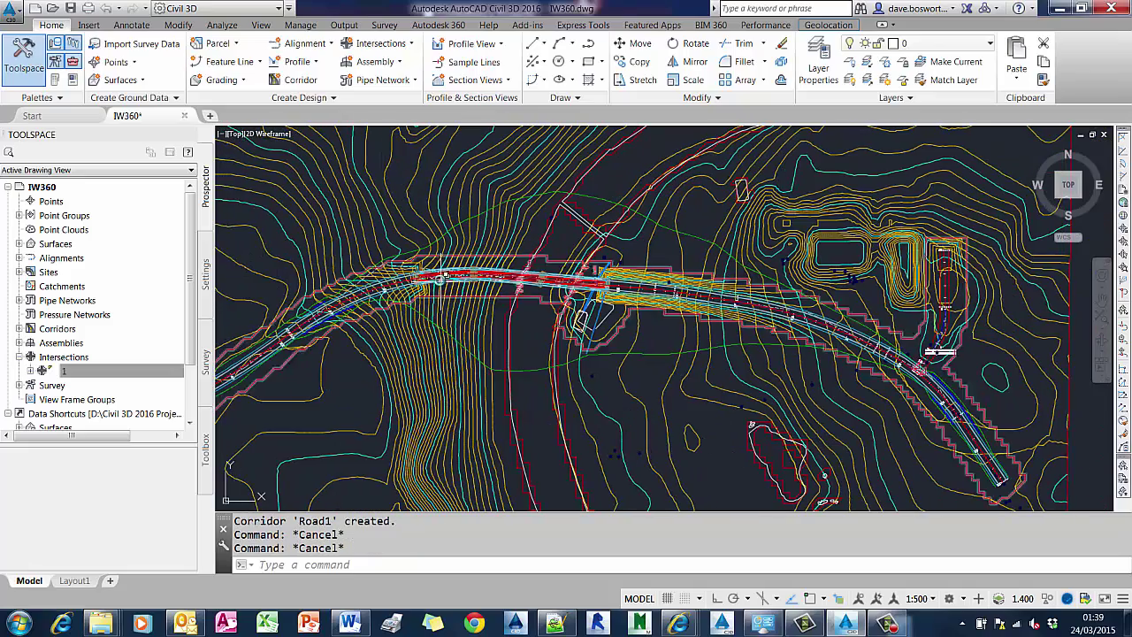
pyautogui.moveTo(400, 222); pyautogui.dragTo(455, 263, button='middle')
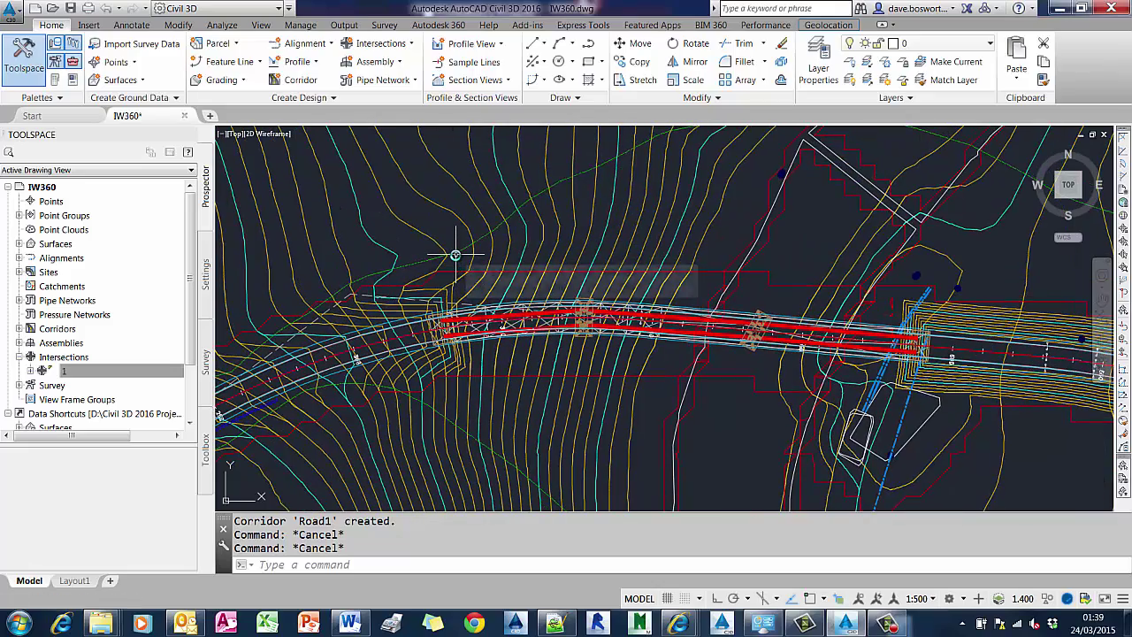
pyautogui.doubleClick(455, 254)
pyautogui.press('Escape')
pyautogui.scroll(-3, 595, 261)
pyautogui.scroll(2, 786, 314)
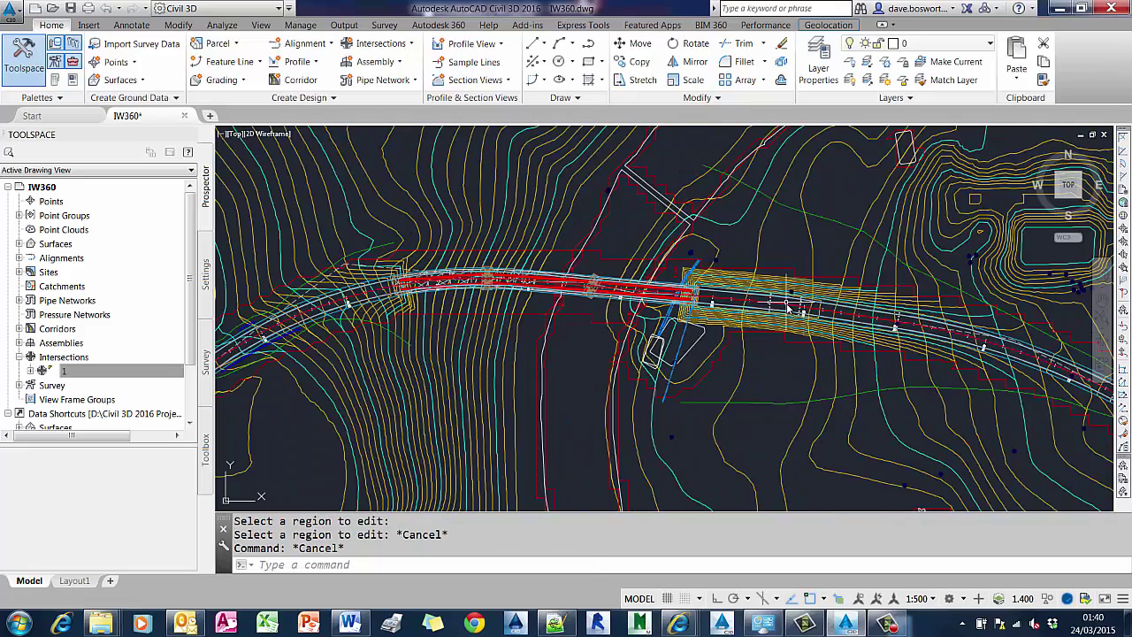
pyautogui.scroll(-3, 787, 307)
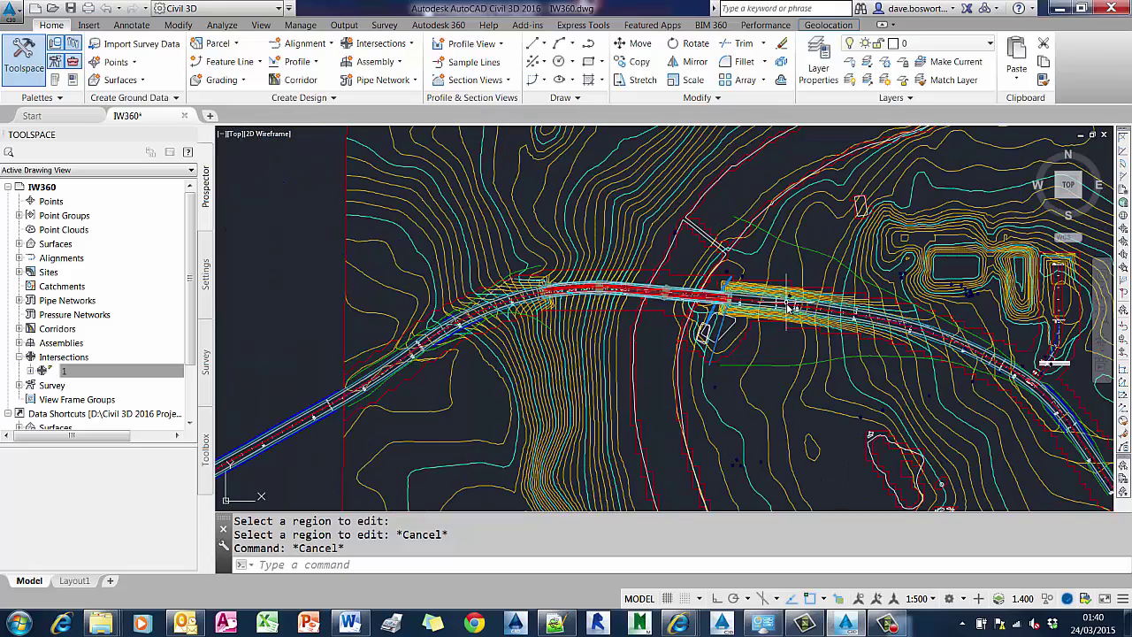
pyautogui.scroll(4, 711, 302)
# Step: Select the bridge's 3D solid together with the Road1 corridor and open them in the Object Viewer
pyautogui.click(710, 303)
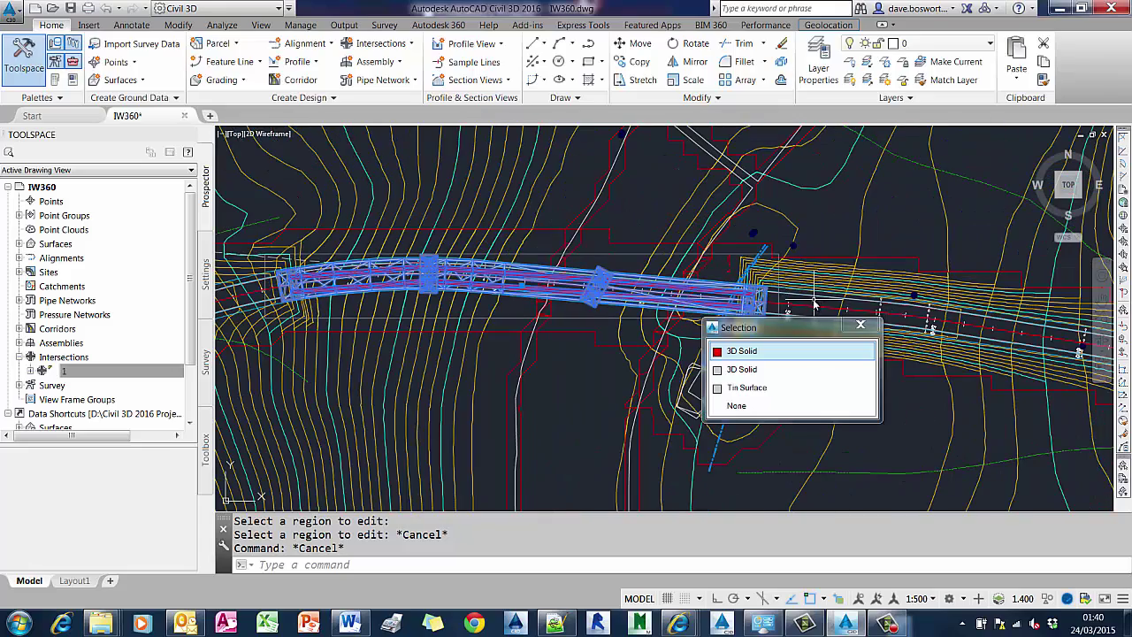
pyautogui.click(813, 301)
pyautogui.rightClick(810, 297)
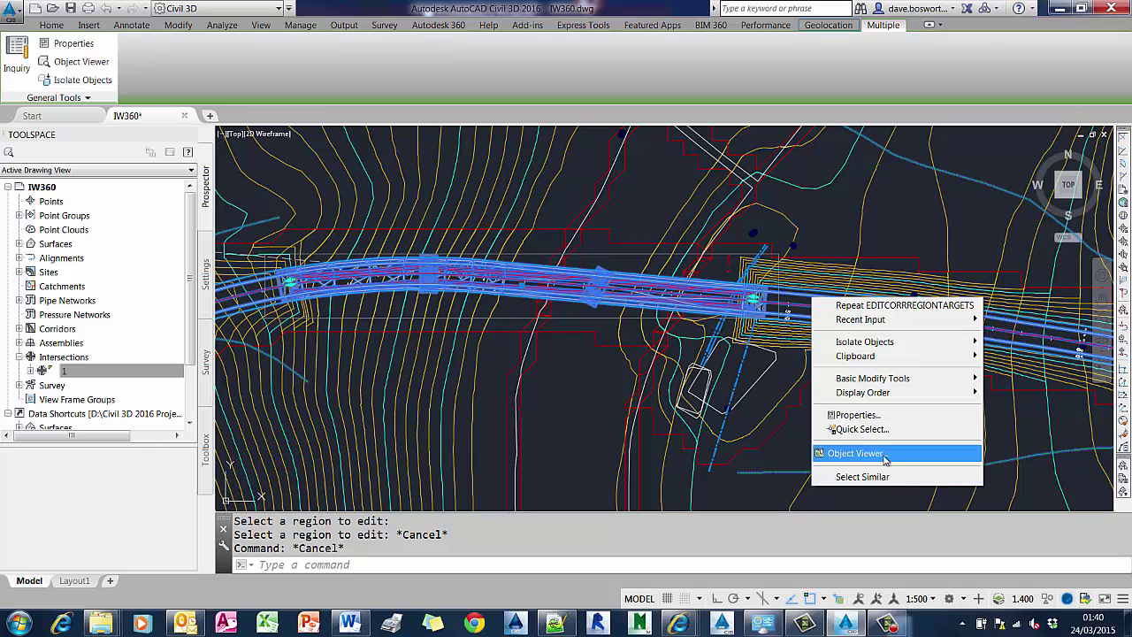
pyautogui.click(884, 452)
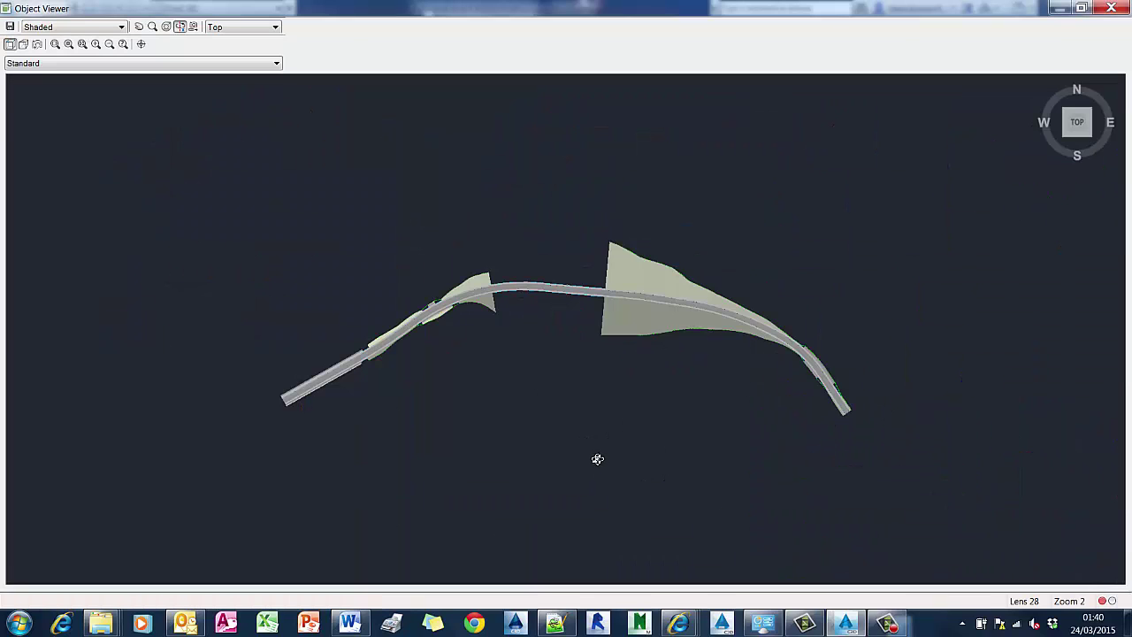
# Step: Examine the corridor's road surface, side slopes and bridge supports in 3D in the Object Viewer
pyautogui.moveTo(596, 457); pyautogui.dragTo(714, 330)
pyautogui.scroll(5, 562, 311)
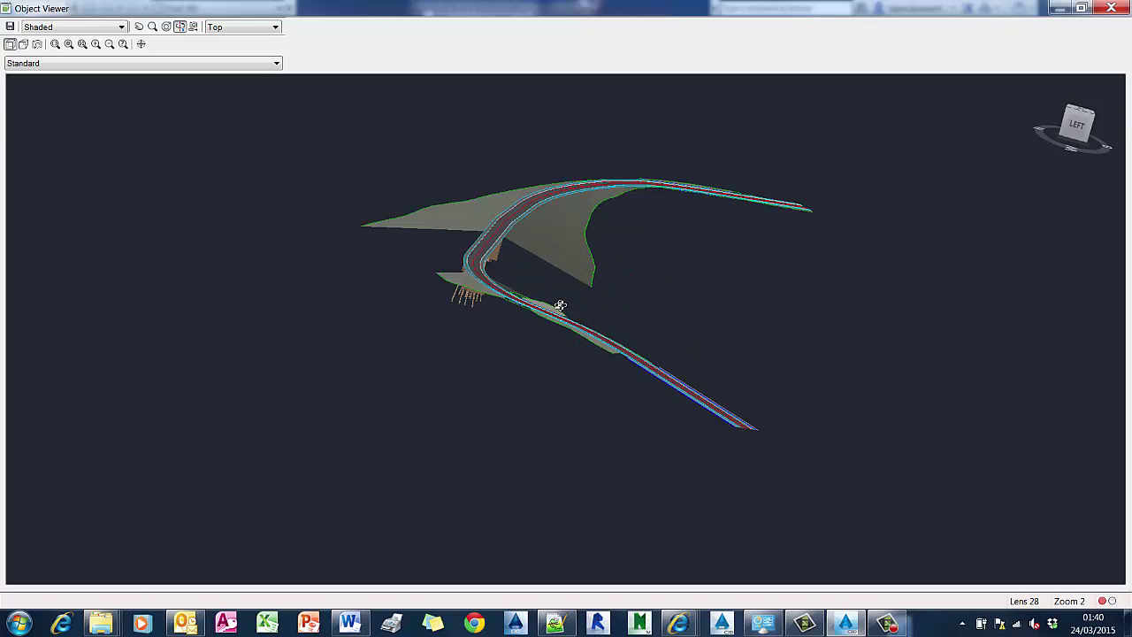
pyautogui.moveTo(588, 322); pyautogui.dragTo(657, 336, button='middle')
pyautogui.scroll(3, 659, 338)
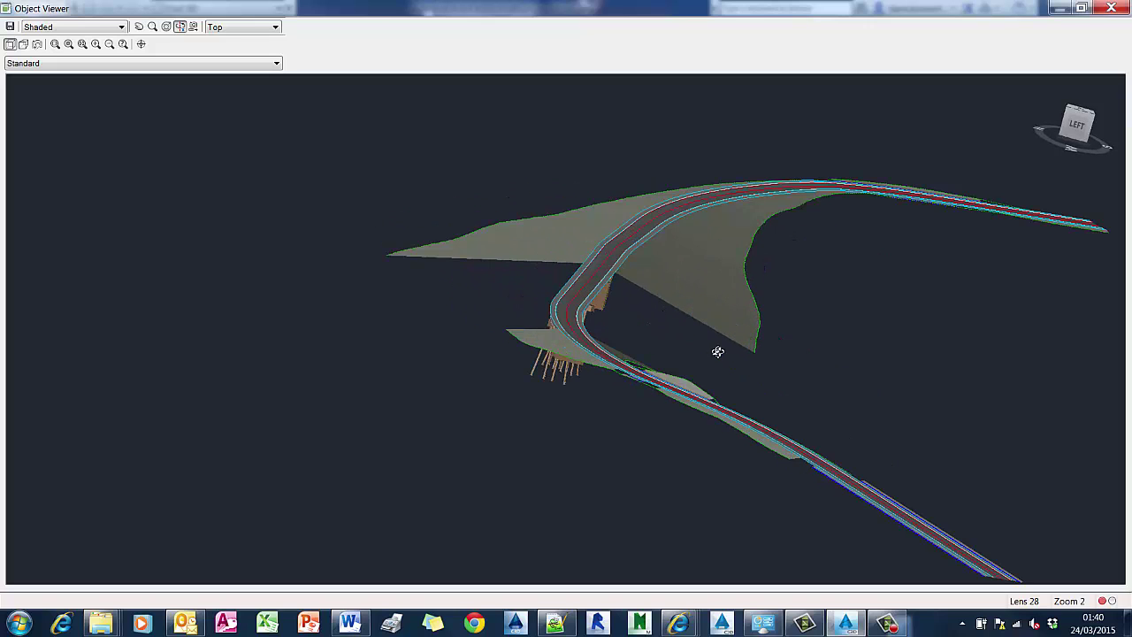
pyautogui.moveTo(717, 352); pyautogui.dragTo(672, 386)
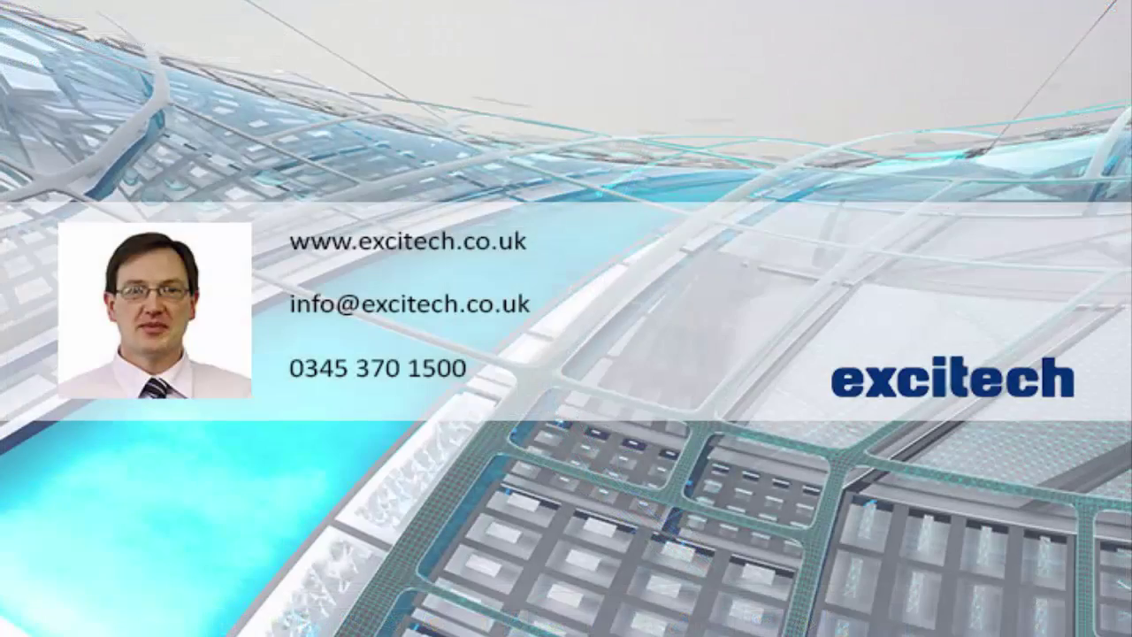